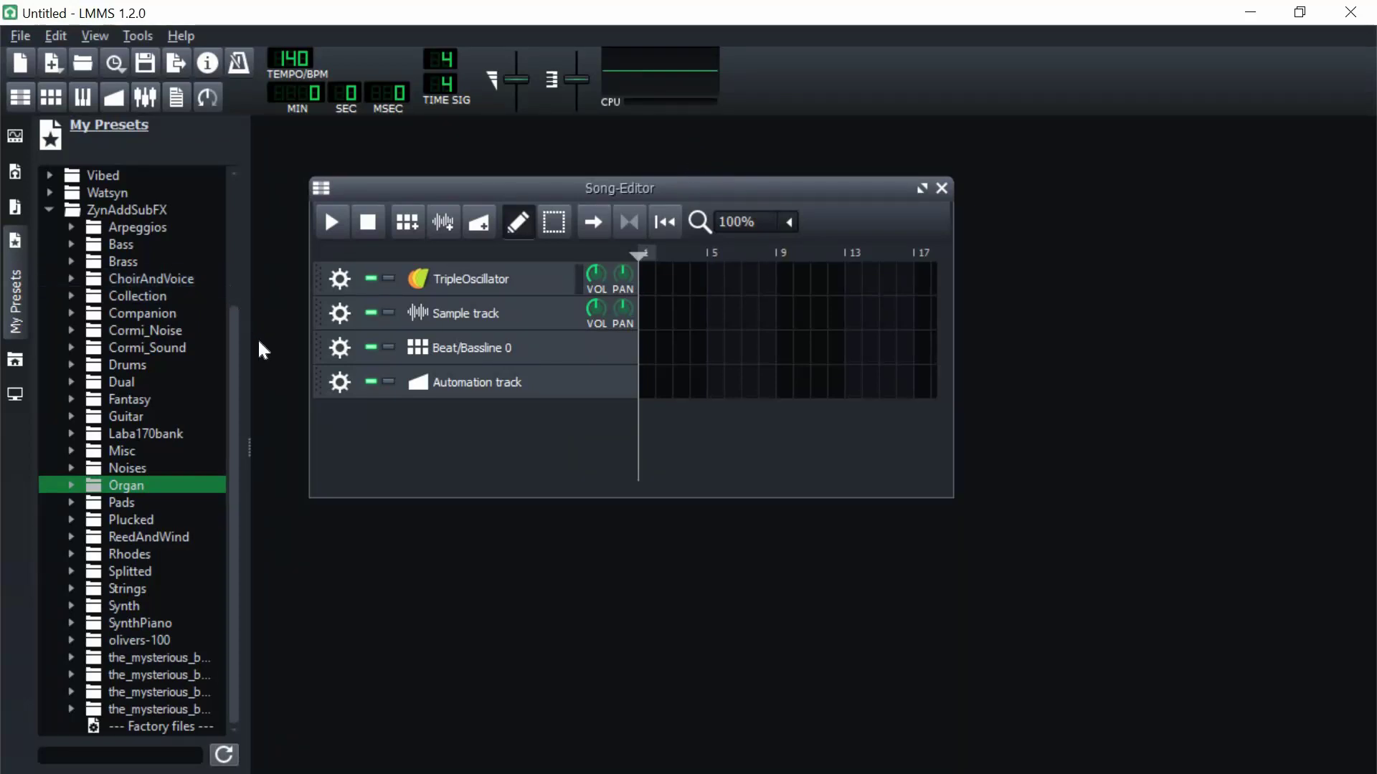
{"action": "left_click_drag", "start_coordinate": [248, 344], "coordinate": [273, 346]}
{"action": "left_click_drag", "start_coordinate": [771, 191], "coordinate": [742, 182]}
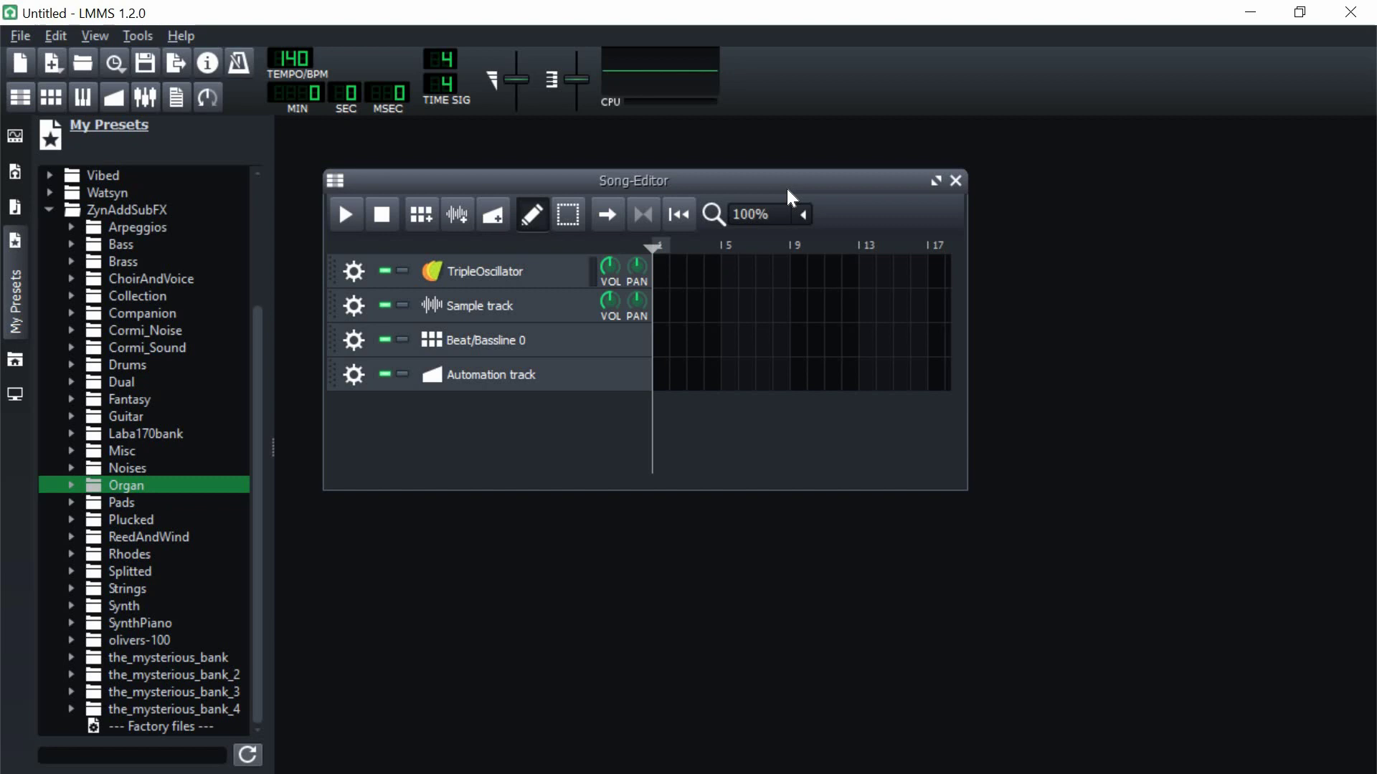
{"action": "scroll", "coordinate": [164, 358], "scroll_direction": "up", "scroll_amount": 4}
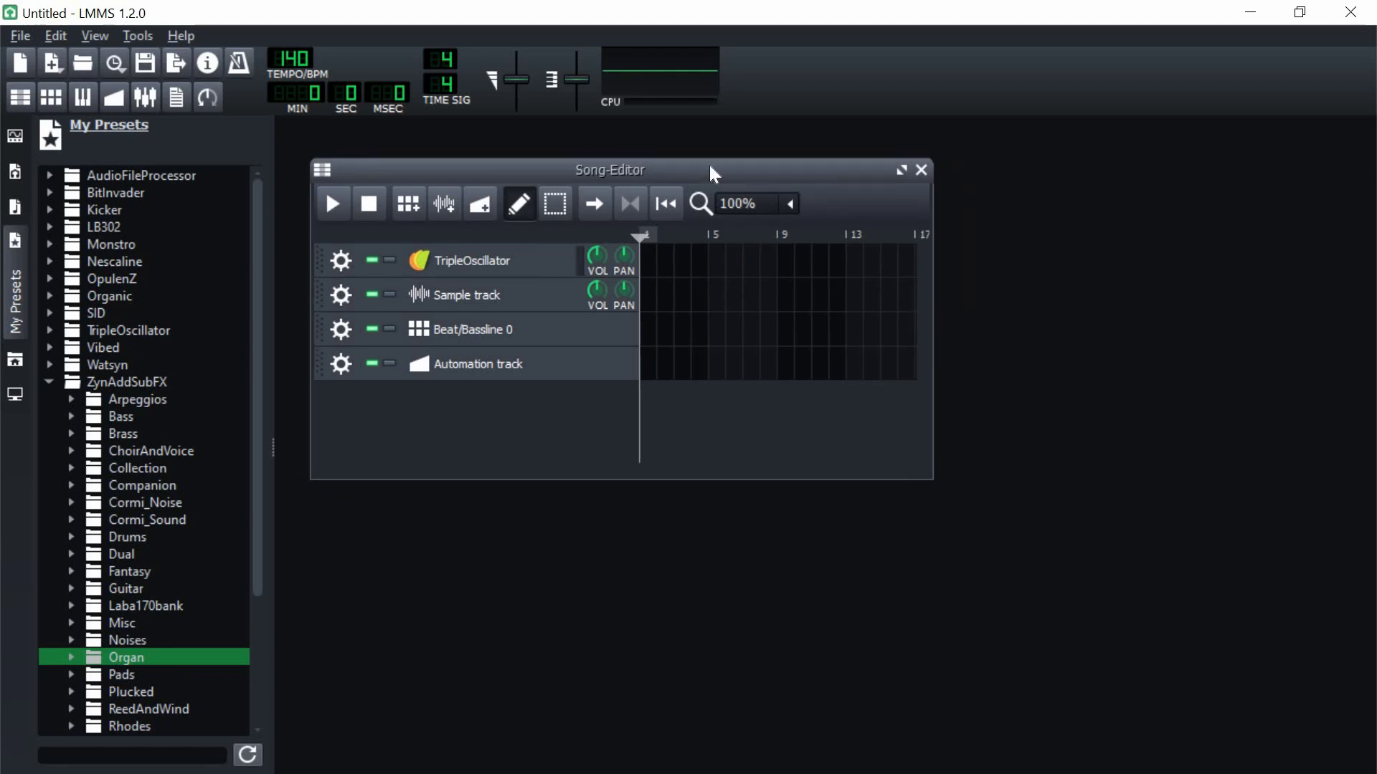
{"action": "left_click_drag", "start_coordinate": [717, 174], "coordinate": [691, 135]}
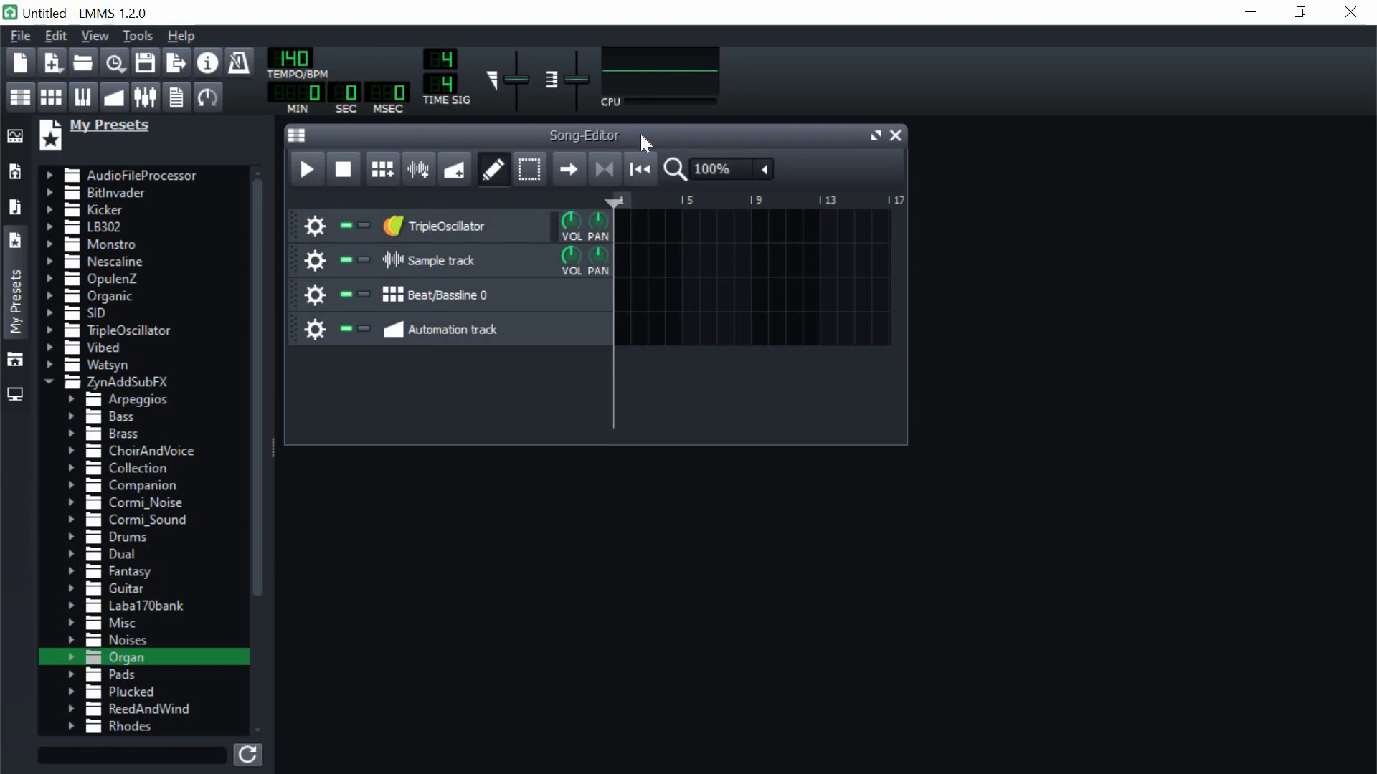
{"action": "left_click_drag", "start_coordinate": [613, 137], "coordinate": [636, 156]}
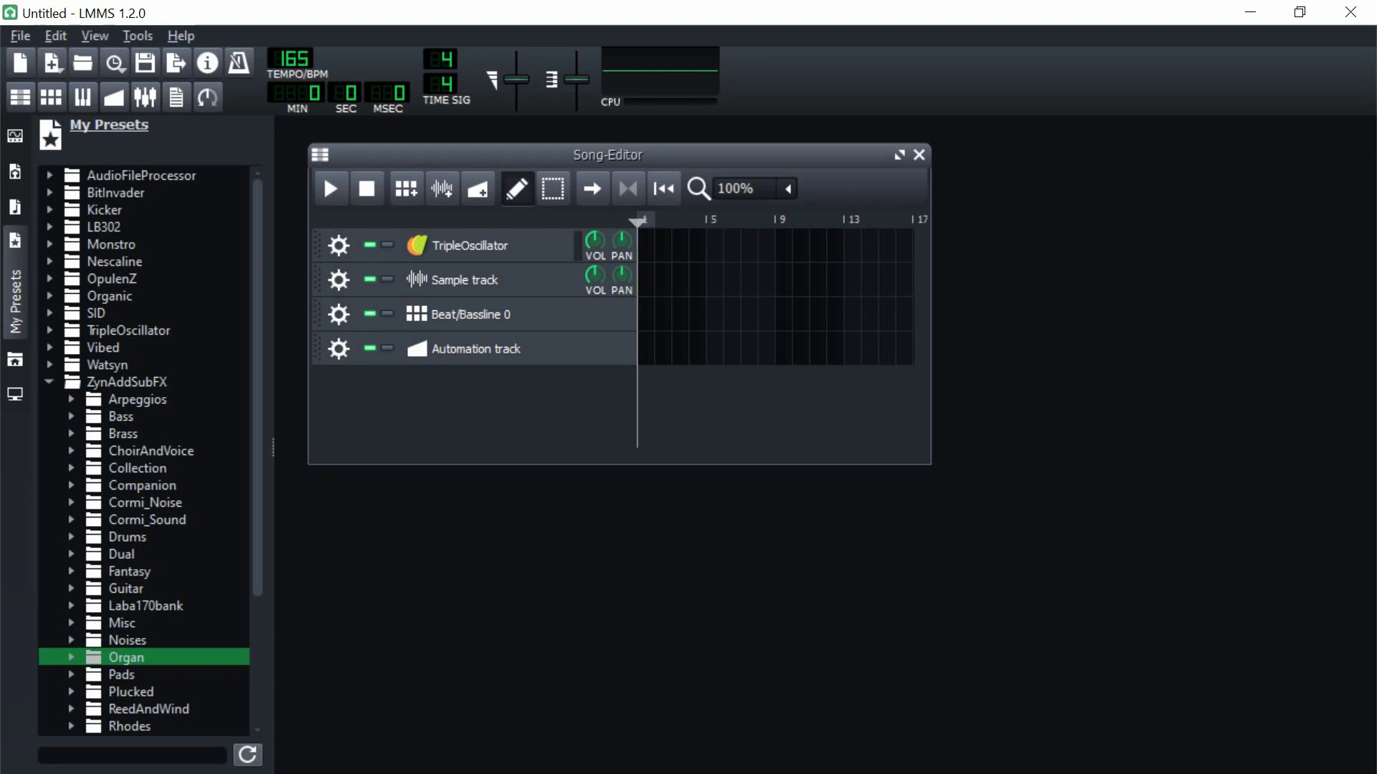
Step: Switch the sidebar to the My Computer file browser and show the Beat+Bassline Editor
{"action": "left_click", "coordinate": [41, 377]}
{"action": "left_click", "coordinate": [12, 359]}
{"action": "left_click", "coordinate": [15, 385]}
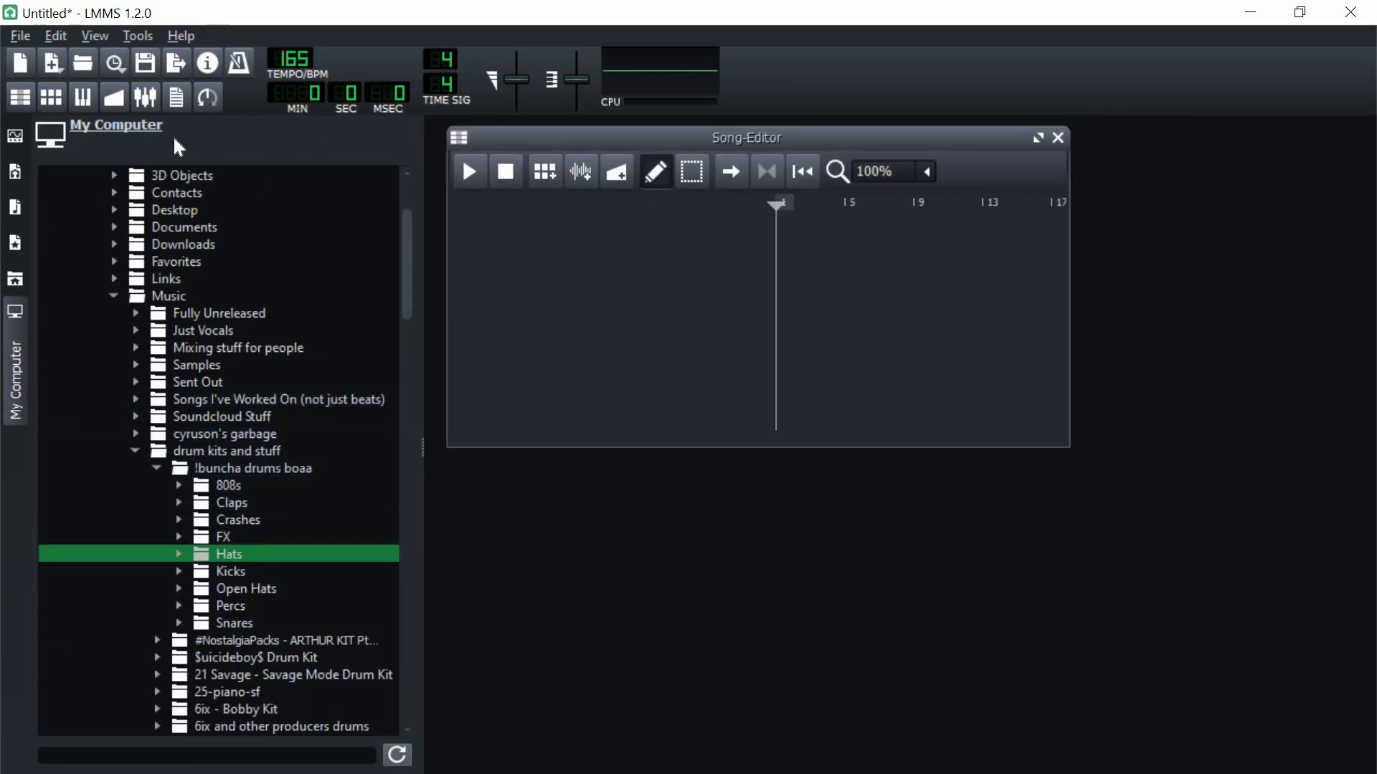
{"action": "left_click", "coordinate": [53, 98]}
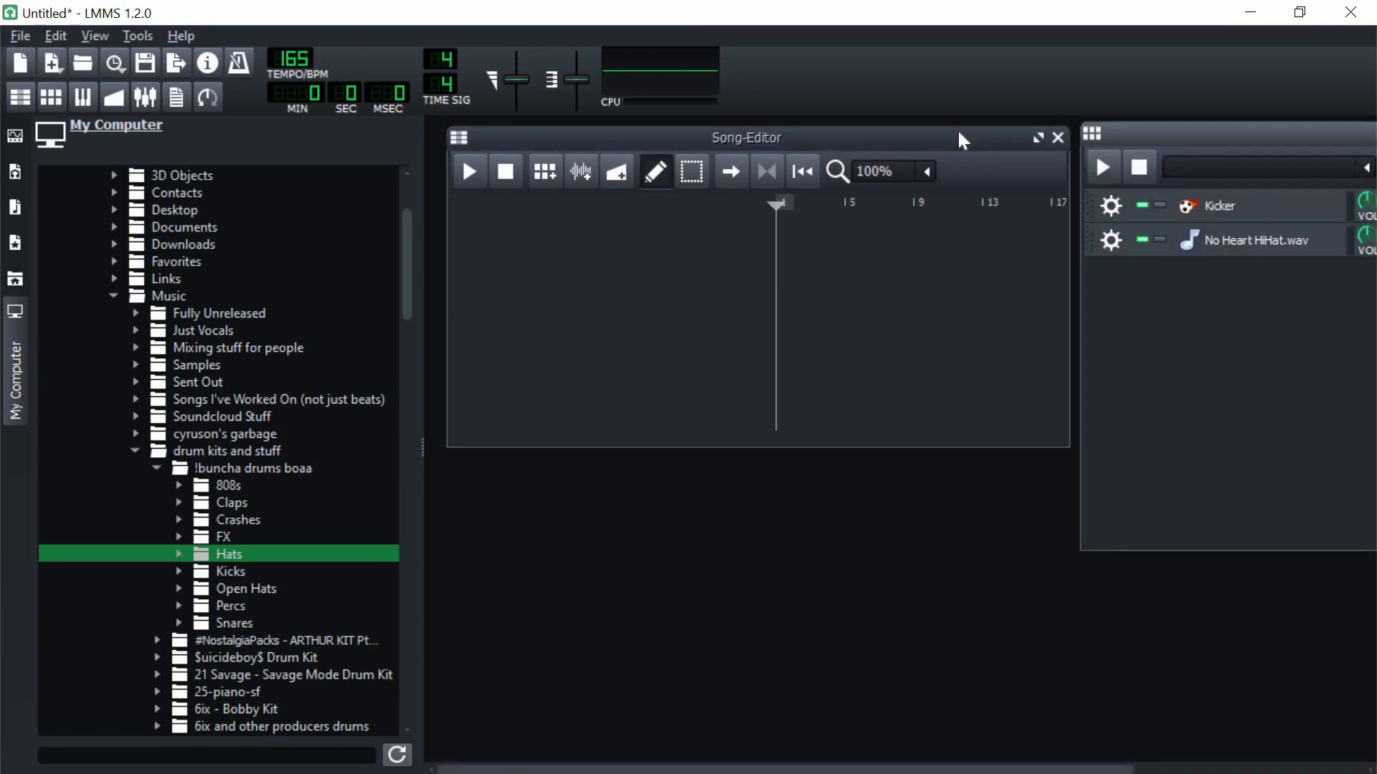
Step: Close the Song-Editor and place the Beat+Bassline Editor beside a slightly narrowed file browser
{"action": "left_click_drag", "start_coordinate": [958, 137], "coordinate": [968, 154]}
{"action": "left_click", "coordinate": [1021, 147]}
{"action": "left_click_drag", "start_coordinate": [1177, 144], "coordinate": [596, 166]}
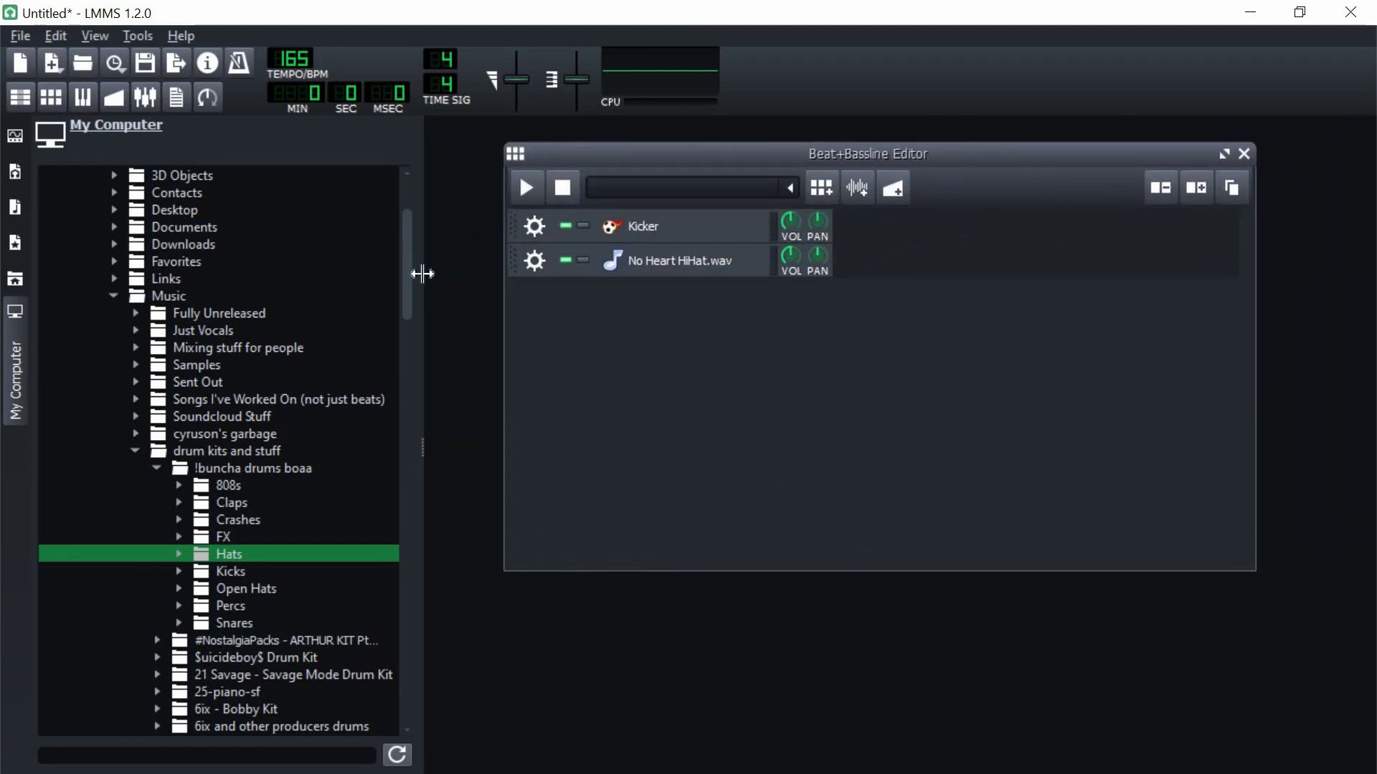
{"action": "left_click_drag", "start_coordinate": [423, 274], "coordinate": [381, 271]}
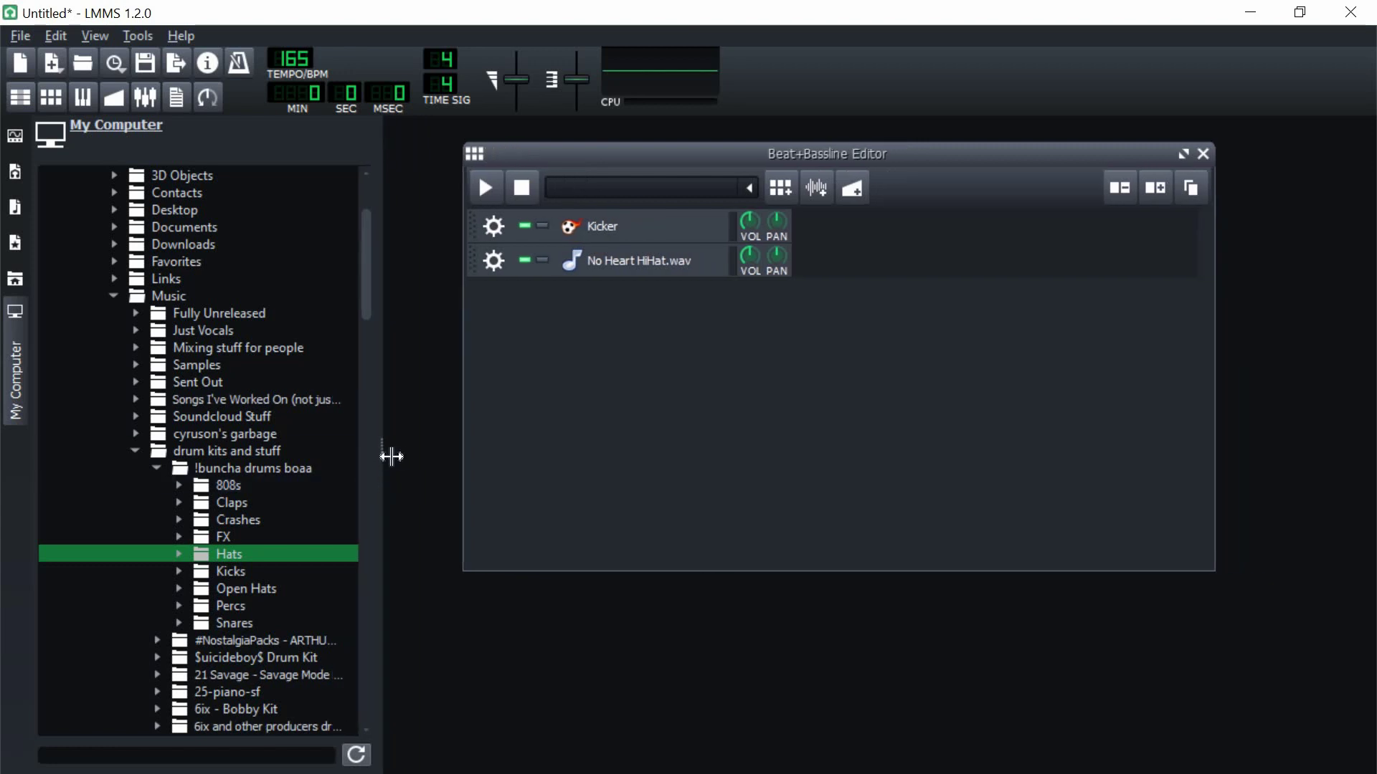
{"action": "left_click_drag", "start_coordinate": [391, 457], "coordinate": [409, 457]}
Step: Expand the Claps folder inside !buncha drums boaa and look through its samples
{"action": "double_click", "coordinate": [264, 502]}
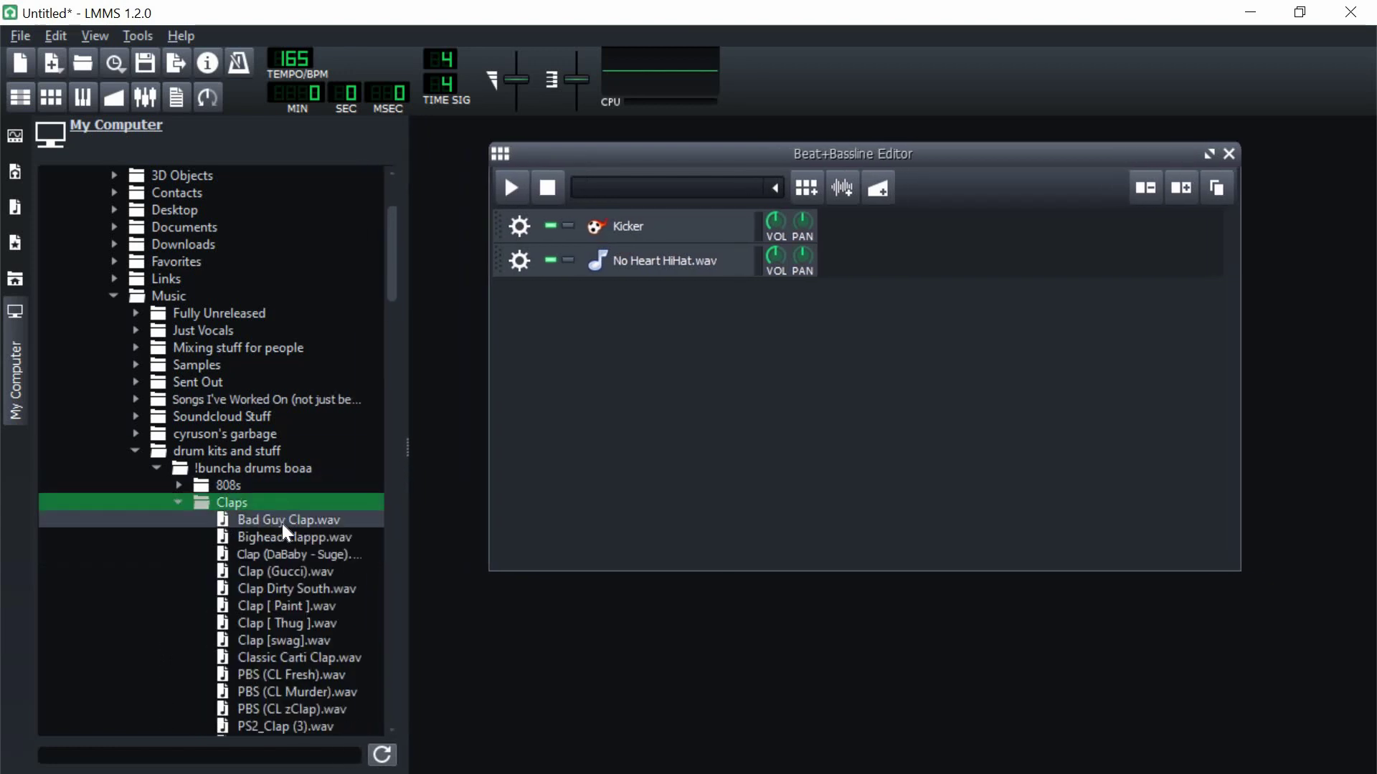
{"action": "scroll", "coordinate": [286, 539], "scroll_direction": "down", "scroll_amount": 11}
{"action": "scroll", "coordinate": [299, 516], "scroll_direction": "up", "scroll_amount": 1}
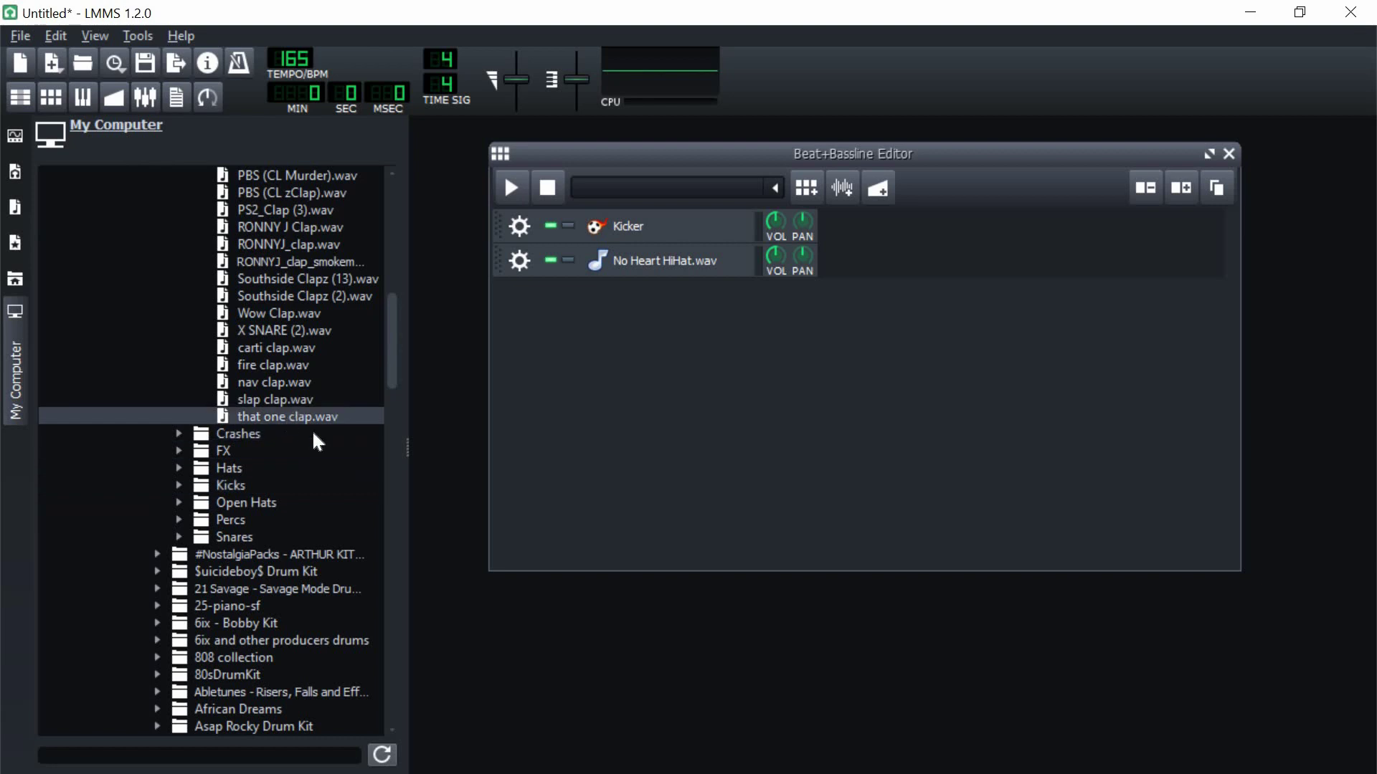
Step: Remove the No Heart HiHat.wav and Kicker tracks from the Beat+Bassline Editor
{"action": "left_click", "coordinate": [519, 261]}
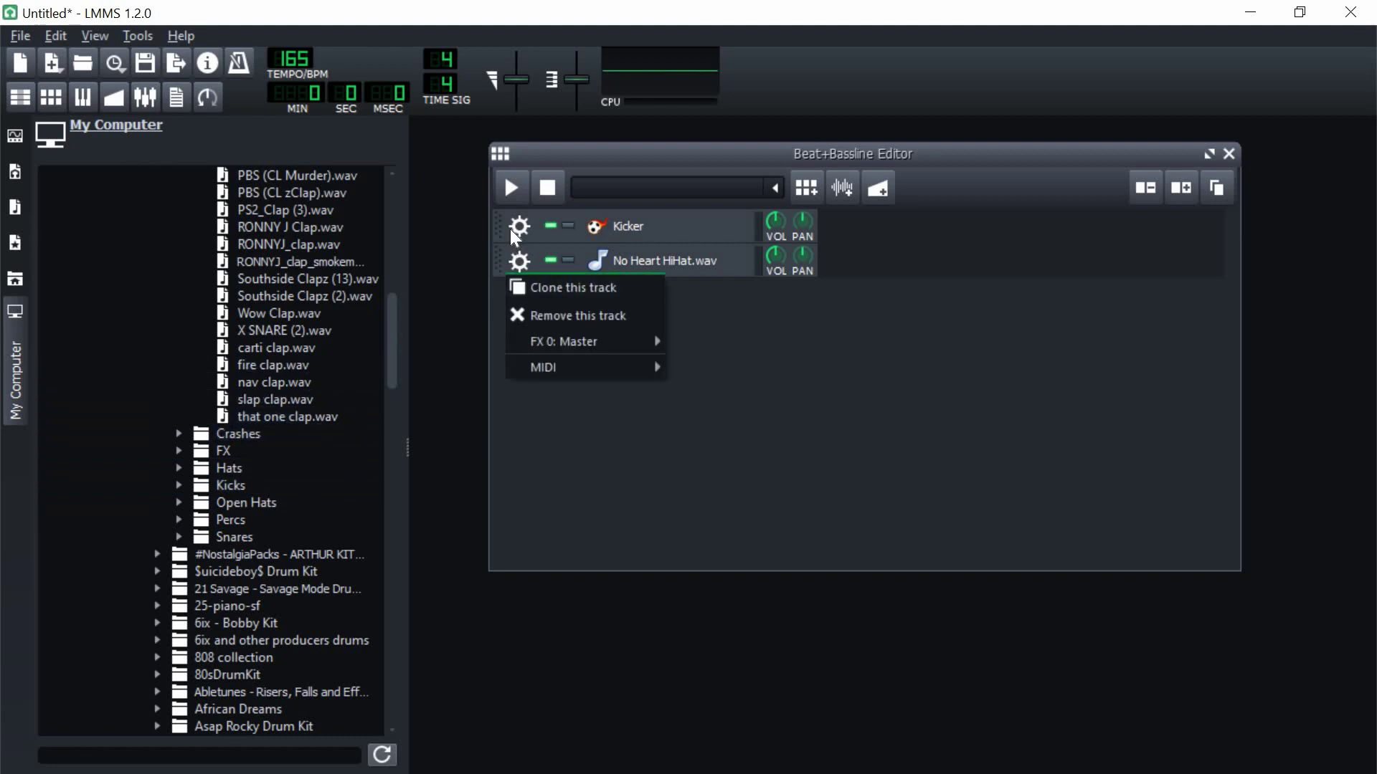
{"action": "left_click", "coordinate": [516, 234]}
{"action": "left_click", "coordinate": [544, 281]}
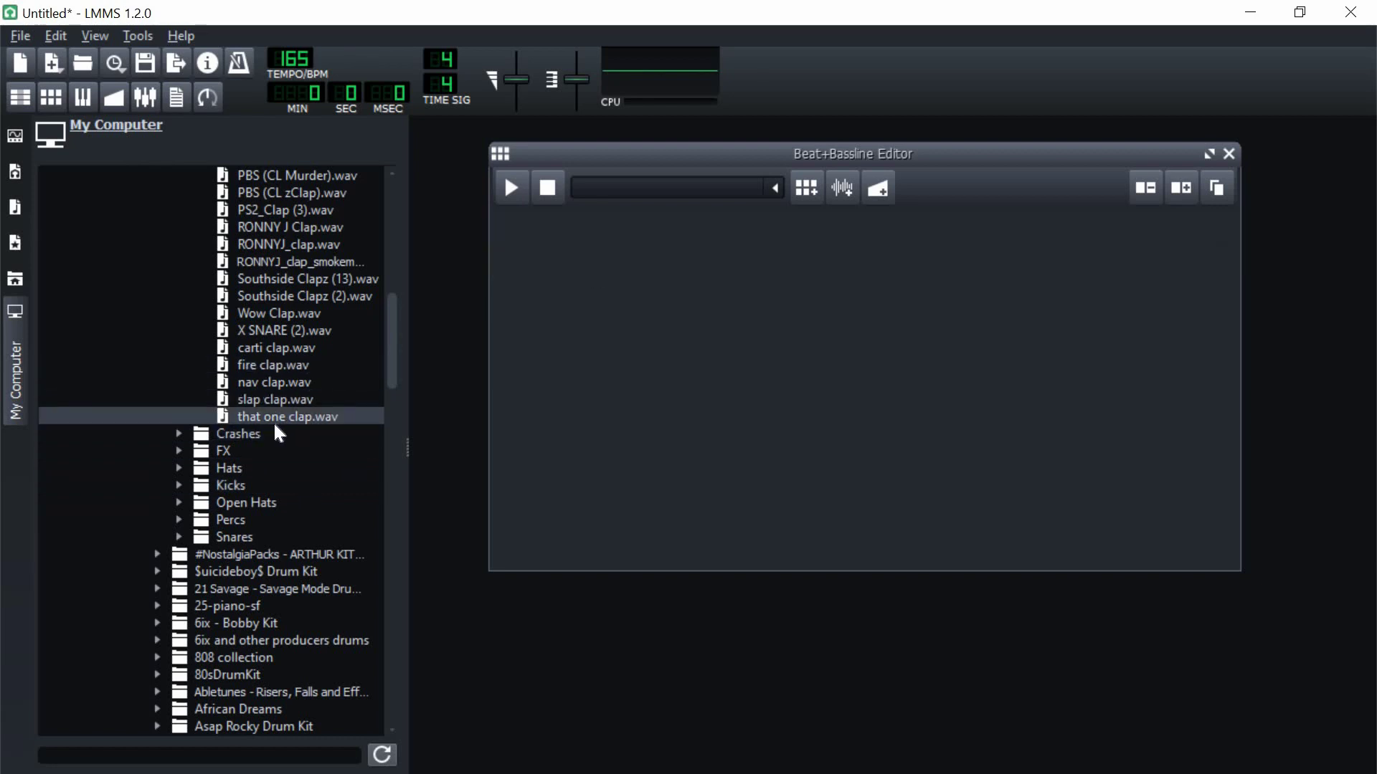
Step: Add that one clap.wav and, from the Hats folder, No Heart HiHat.wav as beat tracks, then collapse Hats
{"action": "double_click", "coordinate": [277, 416]}
{"action": "double_click", "coordinate": [287, 467]}
{"action": "scroll", "coordinate": [283, 538], "scroll_direction": "down", "scroll_amount": 4}
{"action": "left_click", "coordinate": [270, 583]}
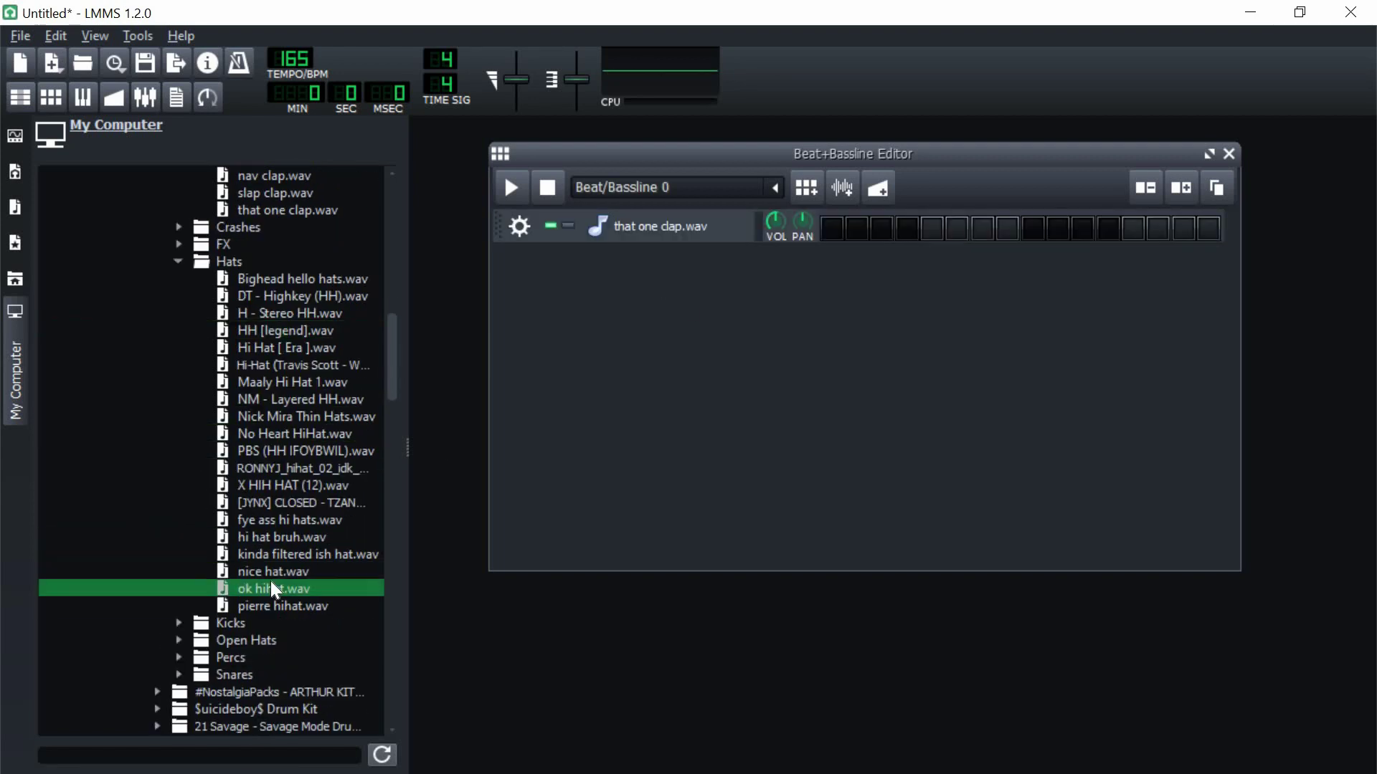
{"action": "double_click", "coordinate": [269, 586]}
{"action": "left_click_drag", "start_coordinate": [286, 433], "coordinate": [645, 261]}
{"action": "double_click", "coordinate": [237, 261]}
Step: Add 808 8 (C) carti.wav from the 808s folder as a beat track and collapse the sample folders
{"action": "scroll", "coordinate": [247, 364], "scroll_direction": "up", "scroll_amount": 12}
{"action": "double_click", "coordinate": [246, 347]}
{"action": "double_click", "coordinate": [246, 330]}
{"action": "double_click", "coordinate": [266, 433]}
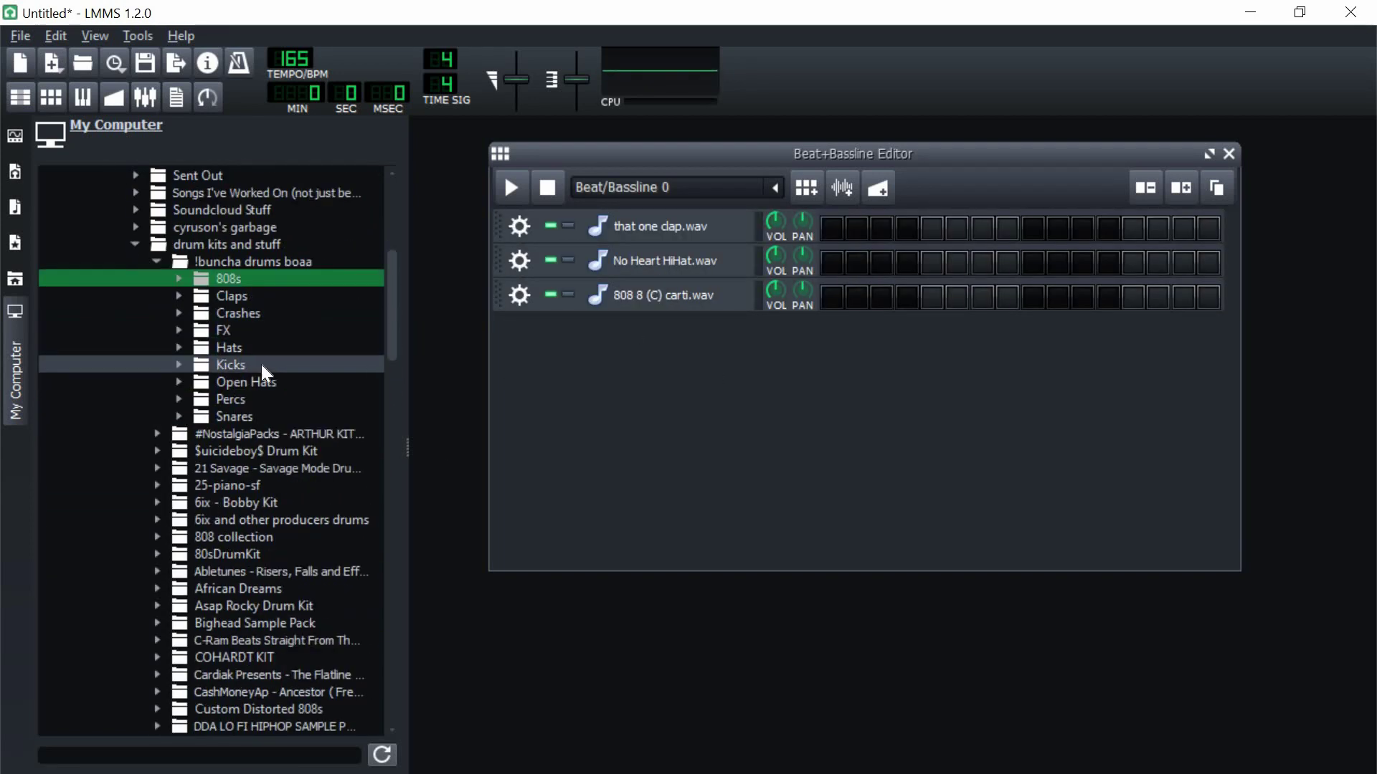
Step: Add Wand Kick.wav from the Kicks folder as a track directly above the 808 and collapse Kicks
{"action": "left_click", "coordinate": [261, 364]}
{"action": "left_click", "coordinate": [289, 572]}
{"action": "left_click", "coordinate": [289, 605]}
{"action": "left_click_drag", "start_coordinate": [285, 537], "coordinate": [509, 294]}
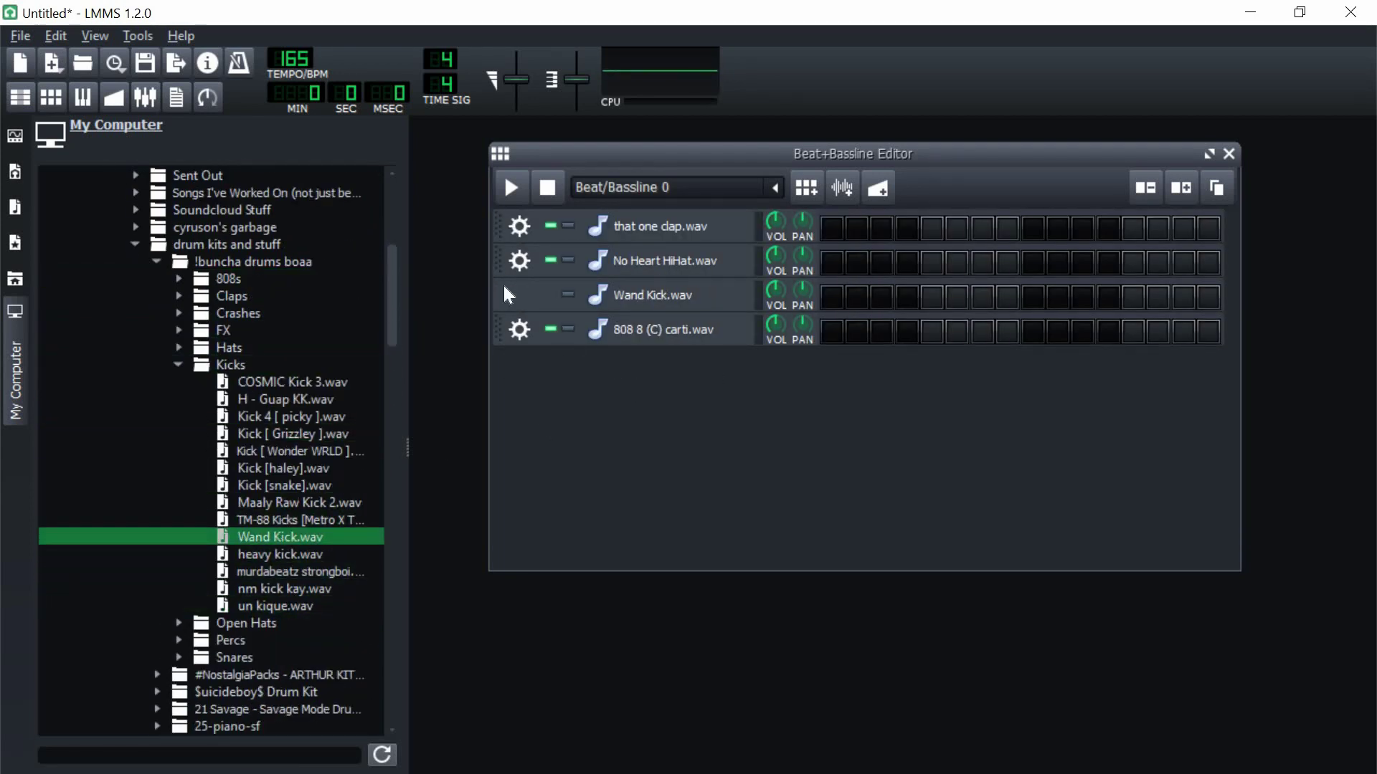
{"action": "double_click", "coordinate": [237, 364]}
Step: Add shortboi.wav from the Open Hats folder and move its track directly below the clap track
{"action": "left_click", "coordinate": [247, 399]}
{"action": "double_click", "coordinate": [255, 382]}
{"action": "left_click_drag", "start_coordinate": [292, 520], "coordinate": [588, 366]}
{"action": "left_click", "coordinate": [519, 364]}
{"action": "left_click_drag", "start_coordinate": [502, 364], "coordinate": [502, 261]}
{"action": "double_click", "coordinate": [251, 382]}
Step: Add basic perc.wav from the Percs folder and place its track between the clap and shortboi.wav tracks
{"action": "double_click", "coordinate": [251, 399]}
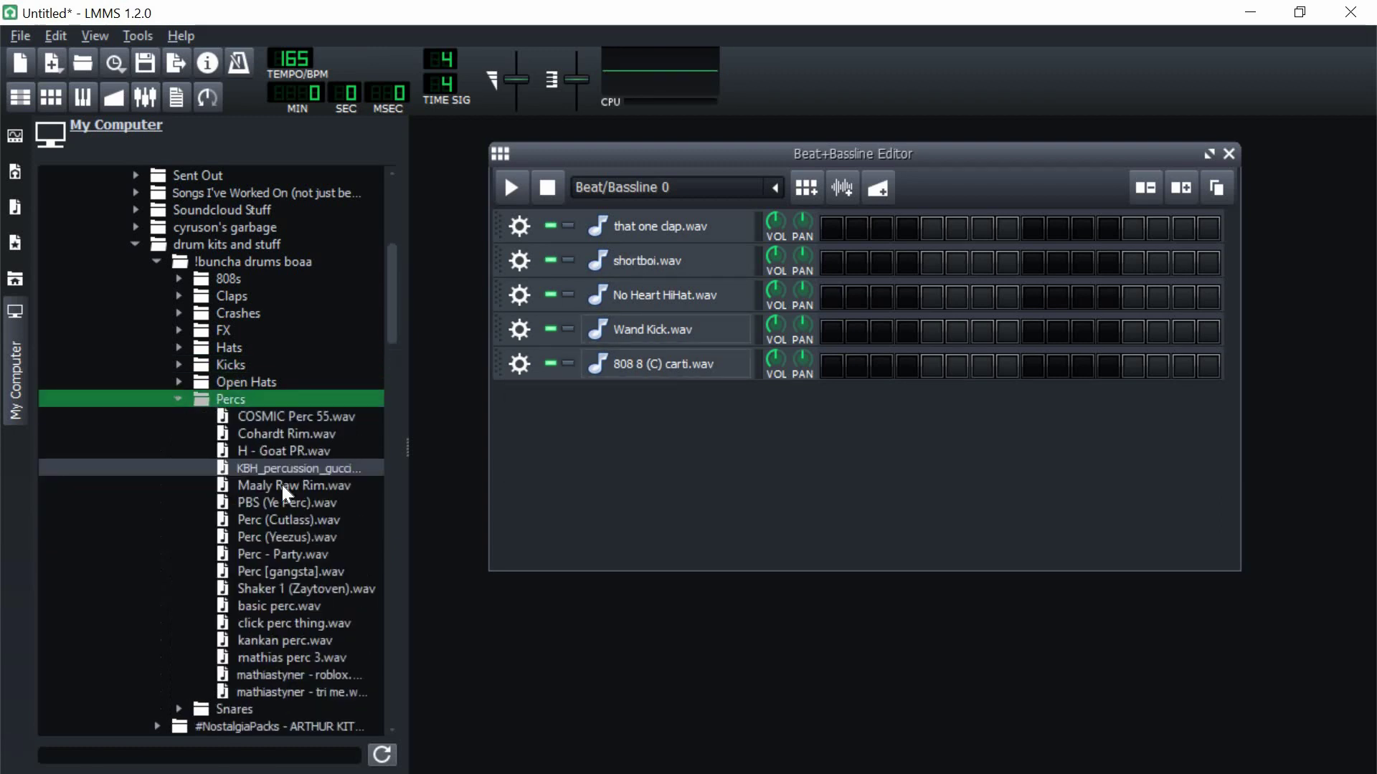
{"action": "left_click_drag", "start_coordinate": [320, 610], "coordinate": [492, 292]}
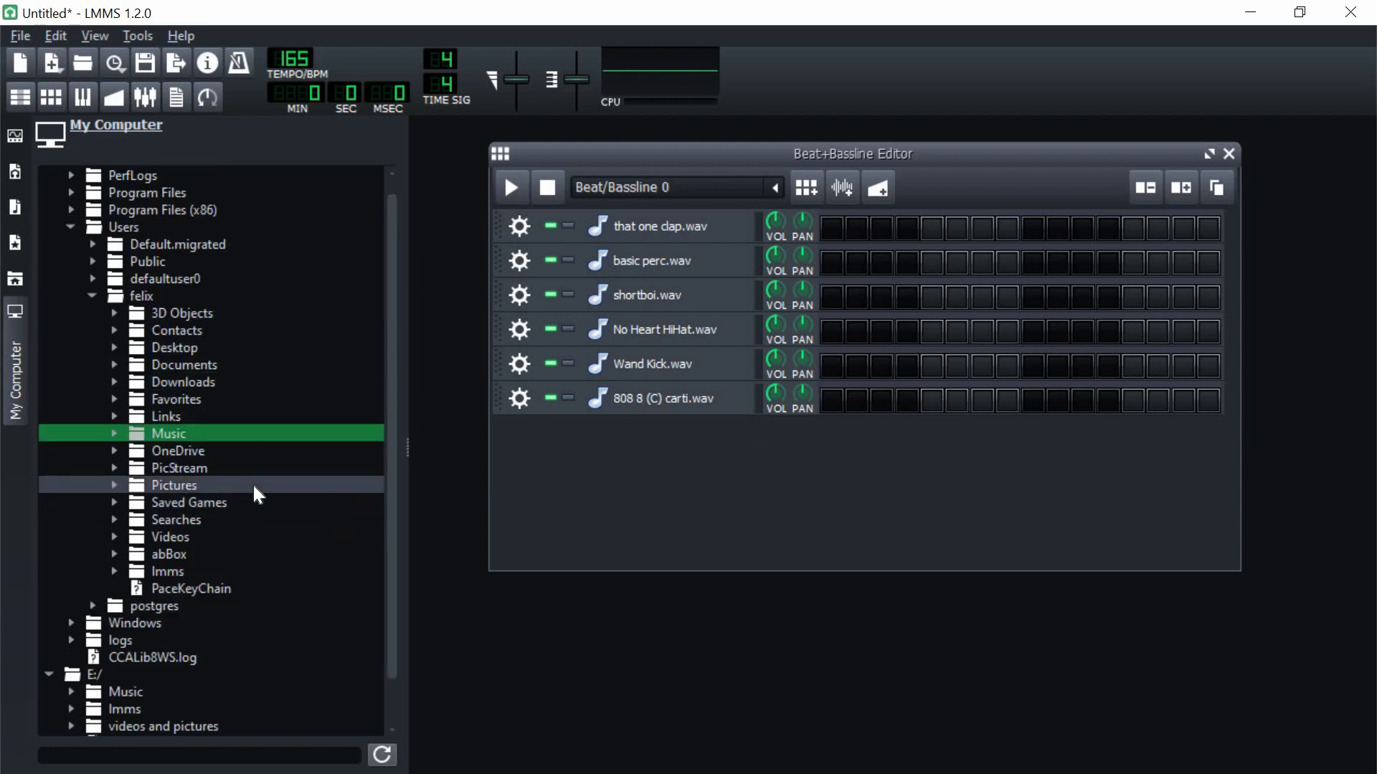
Step: Add the DSK OranZe.dll and Sonatina Orchestra.dll instruments from the VST Plugins folder as tracks below the 808
{"action": "scroll", "coordinate": [253, 485], "scroll_direction": "up", "scroll_amount": 1}
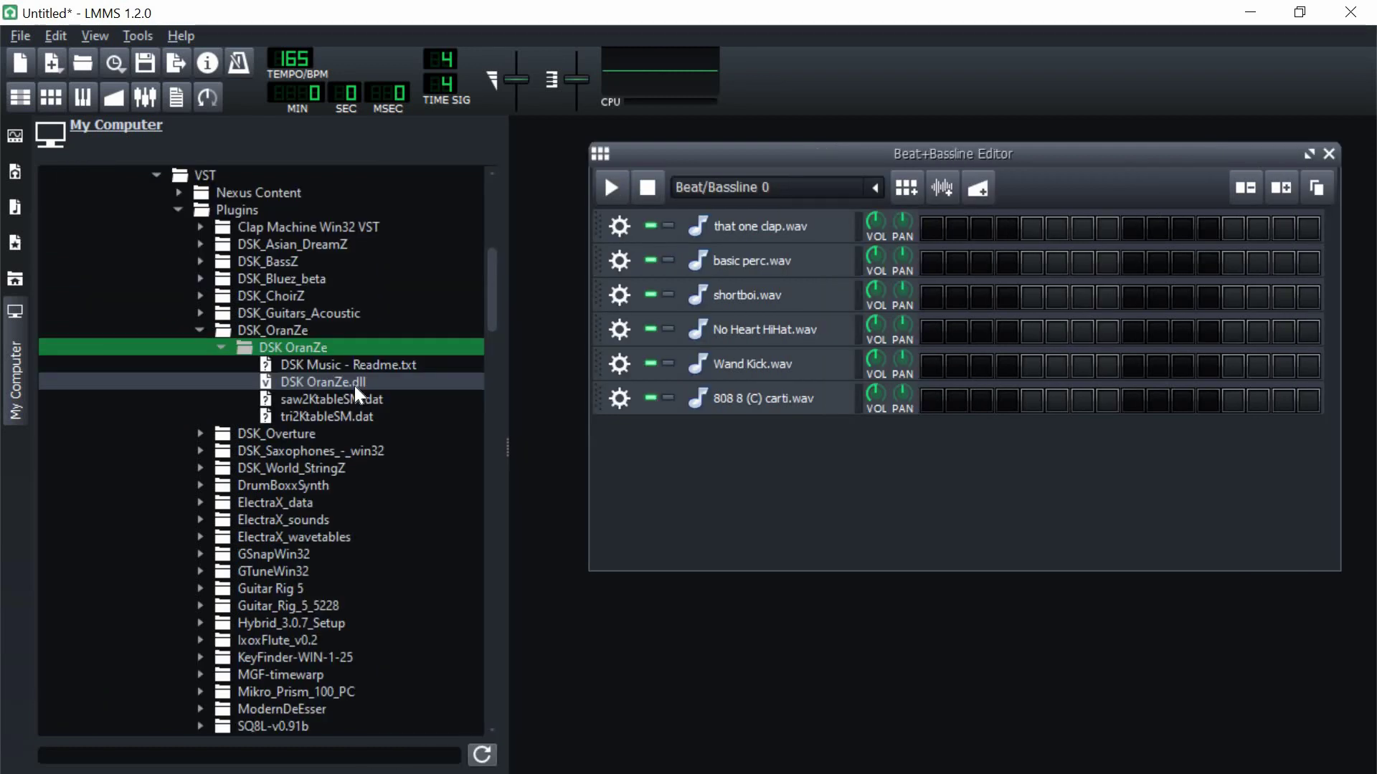
{"action": "left_click_drag", "start_coordinate": [330, 380], "coordinate": [763, 487]}
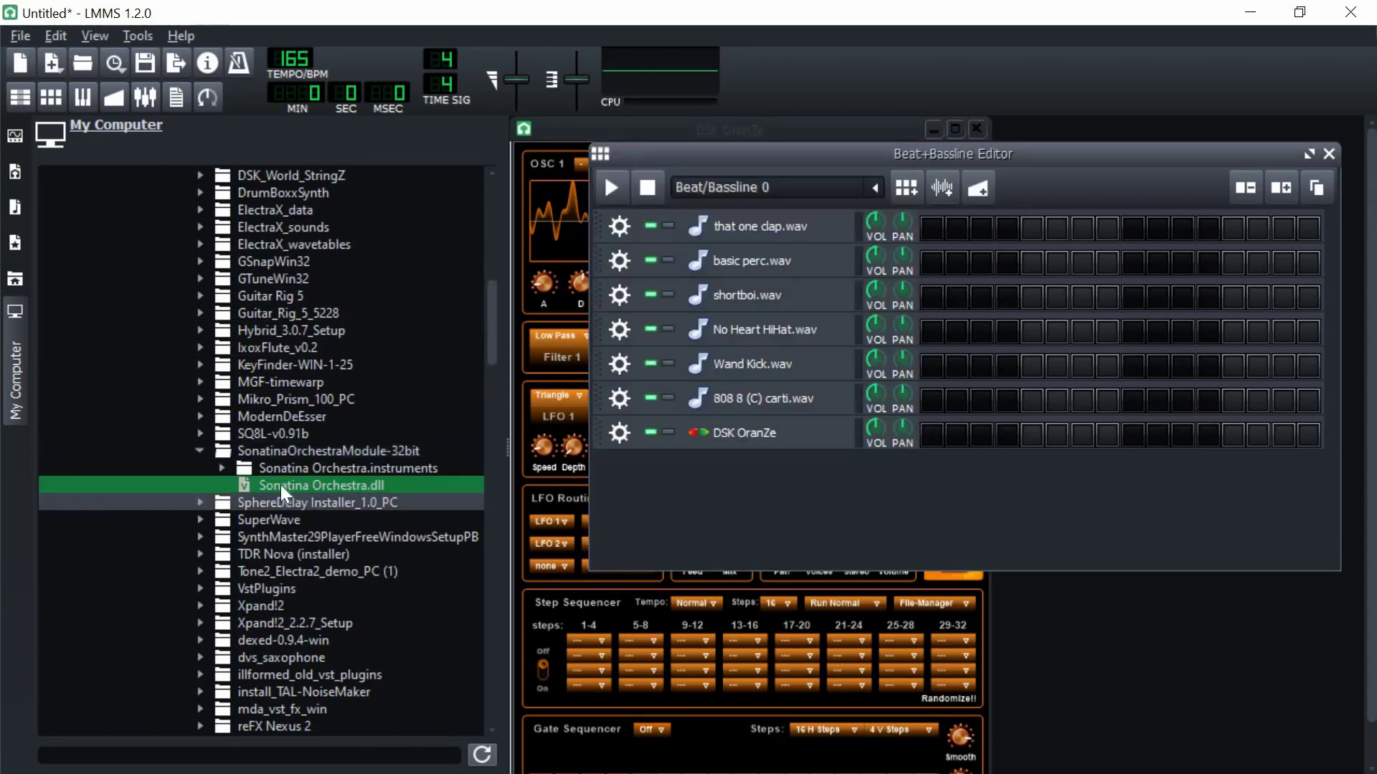
{"action": "left_click_drag", "start_coordinate": [274, 484], "coordinate": [713, 507]}
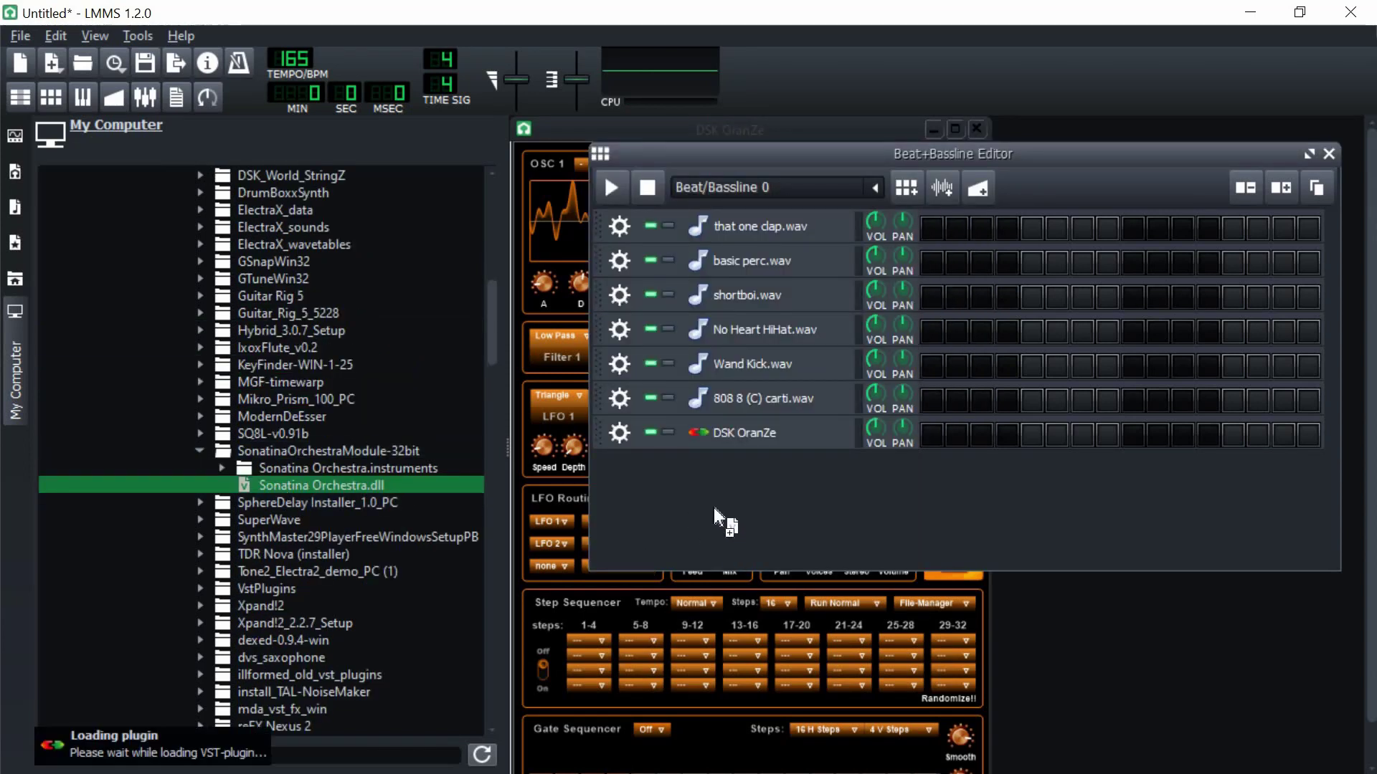
{"action": "left_click_drag", "start_coordinate": [953, 502], "coordinate": [882, 490]}
{"action": "left_click", "coordinate": [1021, 167]}
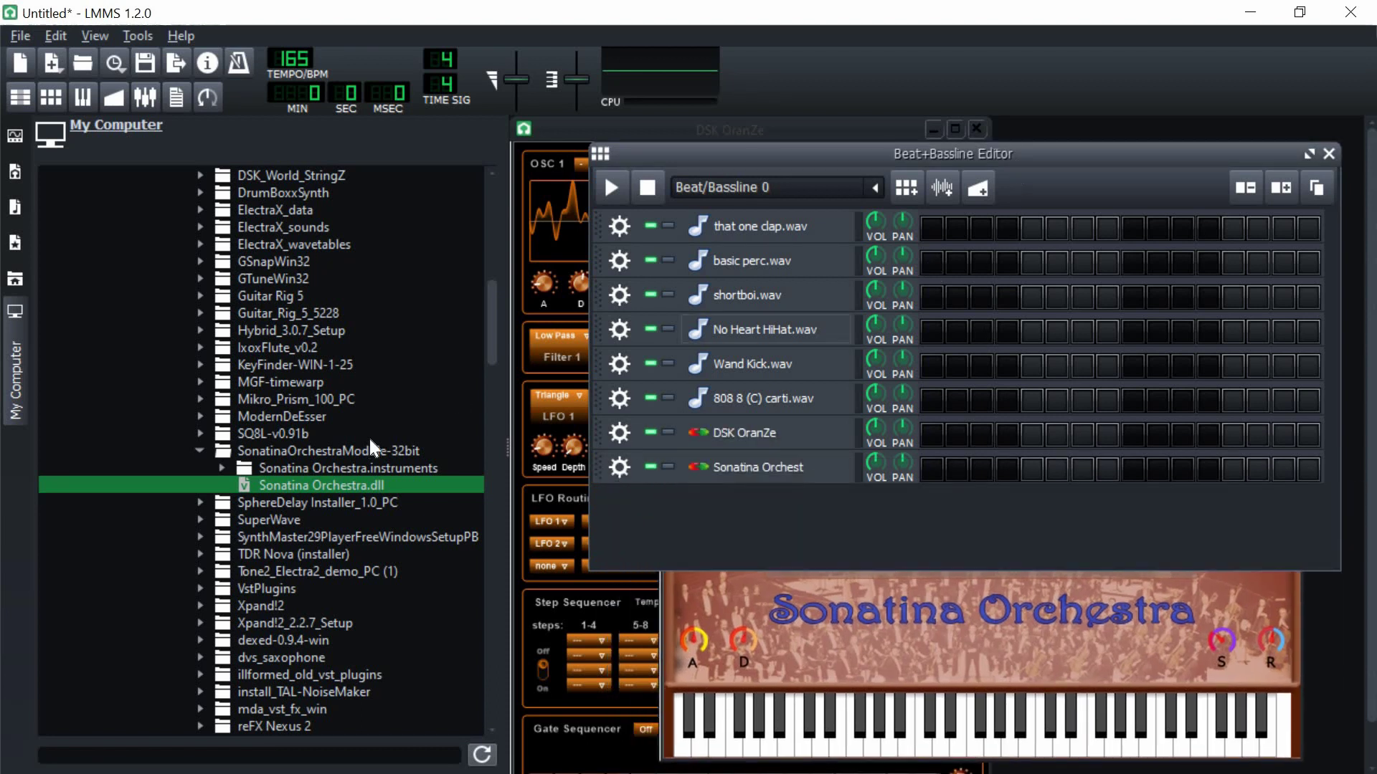
Step: Collapse the SonatinaOrchestraModule-32bit, Plugins, VST and Image-Line folders and switch the sidebar to My Presets
{"action": "left_click", "coordinate": [248, 451]}
{"action": "scroll", "coordinate": [251, 450], "scroll_direction": "up", "scroll_amount": 1}
{"action": "scroll", "coordinate": [251, 449], "scroll_direction": "up", "scroll_amount": 2}
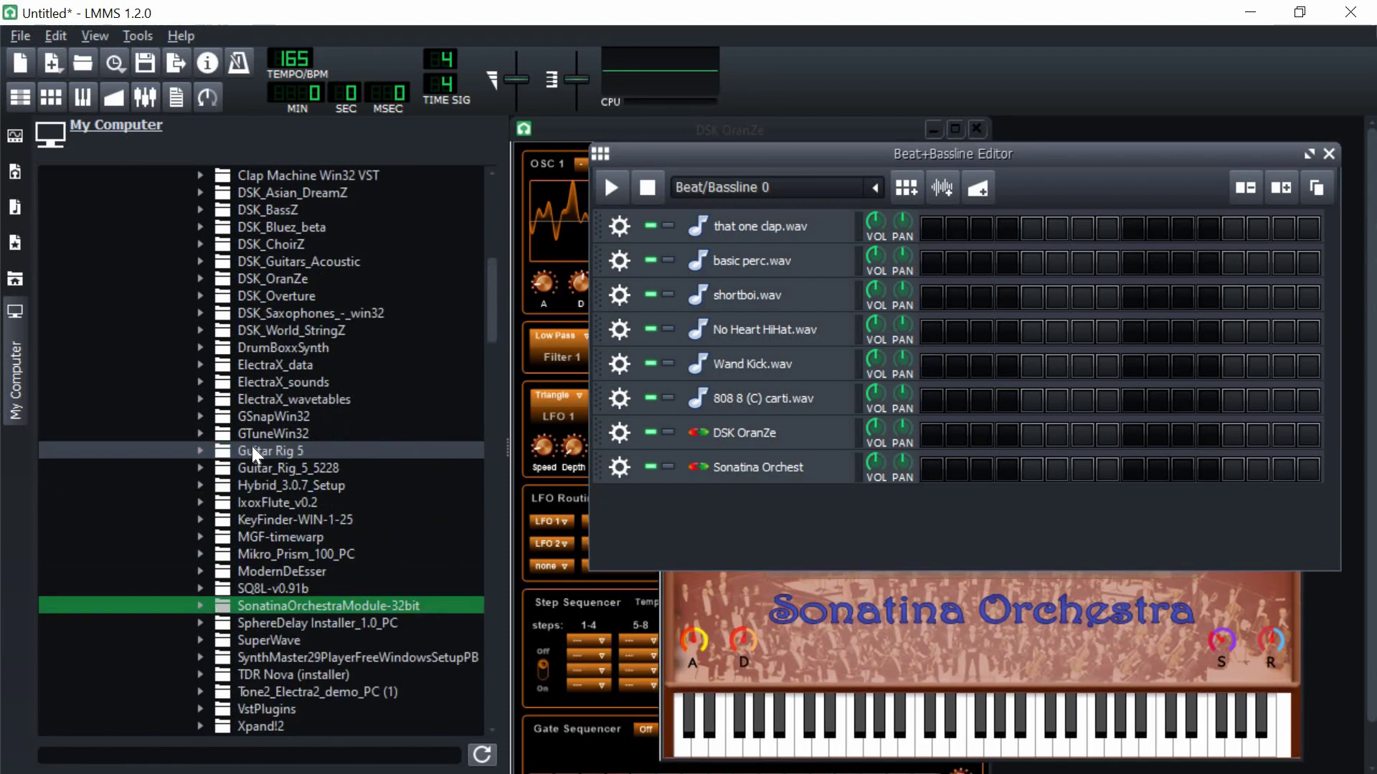
{"action": "scroll", "coordinate": [252, 446], "scroll_direction": "up", "scroll_amount": 1}
{"action": "scroll", "coordinate": [252, 445], "scroll_direction": "up", "scroll_amount": 1}
{"action": "left_click", "coordinate": [208, 261]}
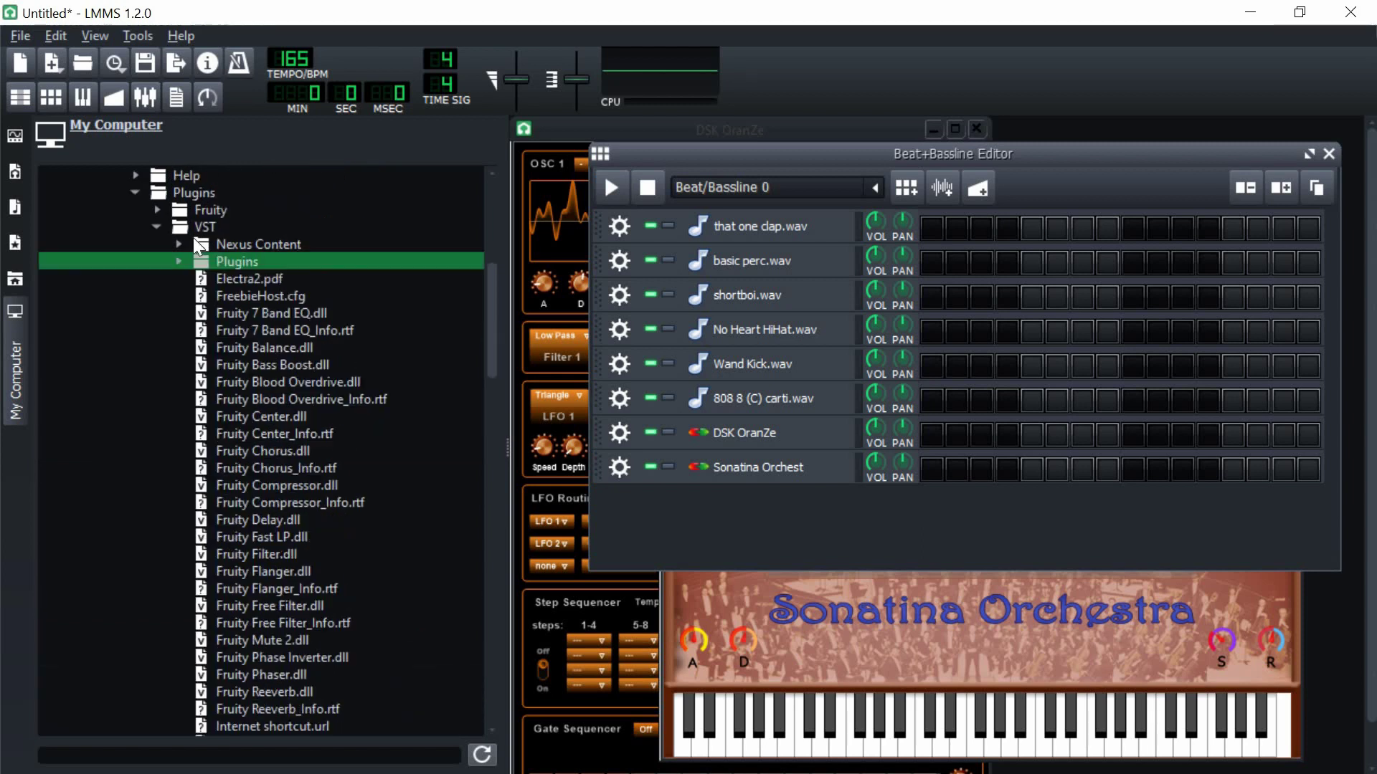
{"action": "left_click", "coordinate": [176, 226]}
{"action": "scroll", "coordinate": [214, 292], "scroll_direction": "up", "scroll_amount": 3}
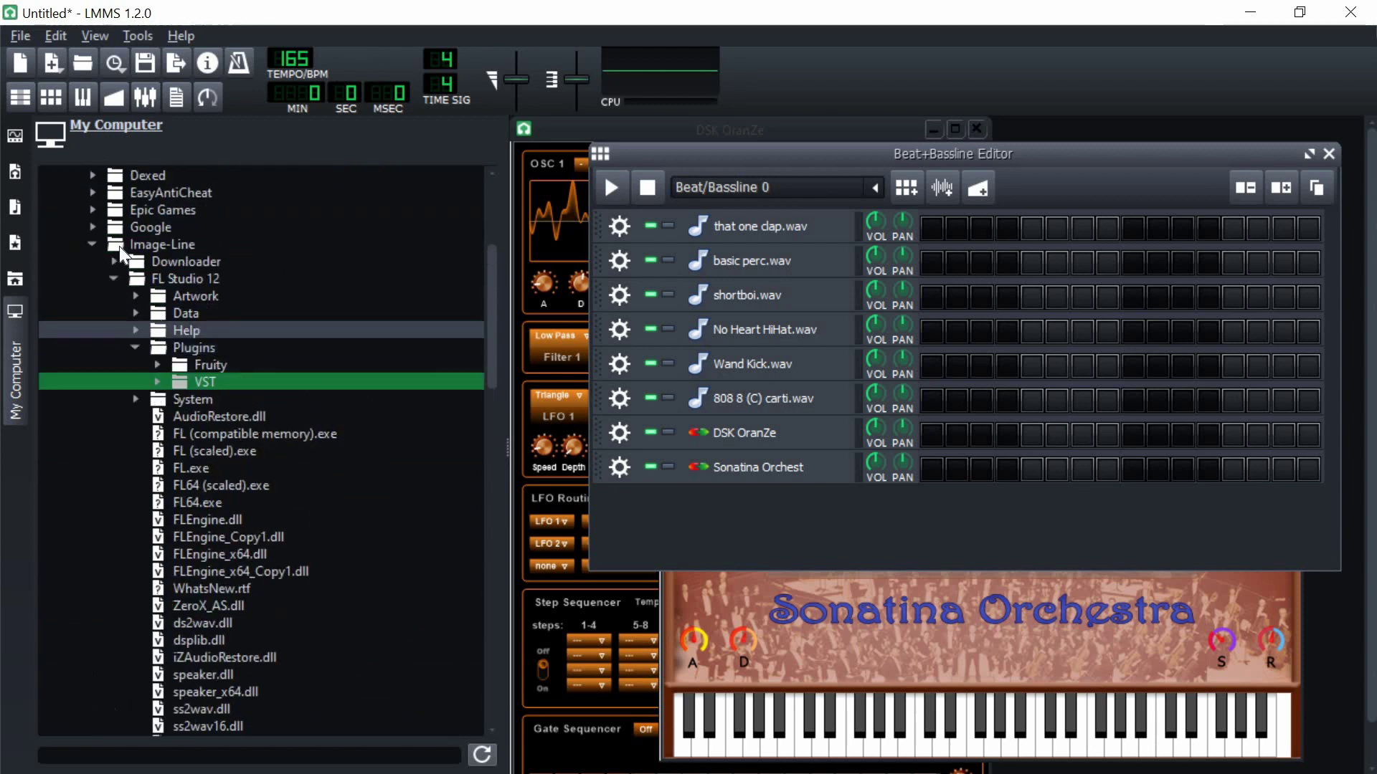
{"action": "left_click", "coordinate": [119, 246]}
{"action": "left_click", "coordinate": [15, 243]}
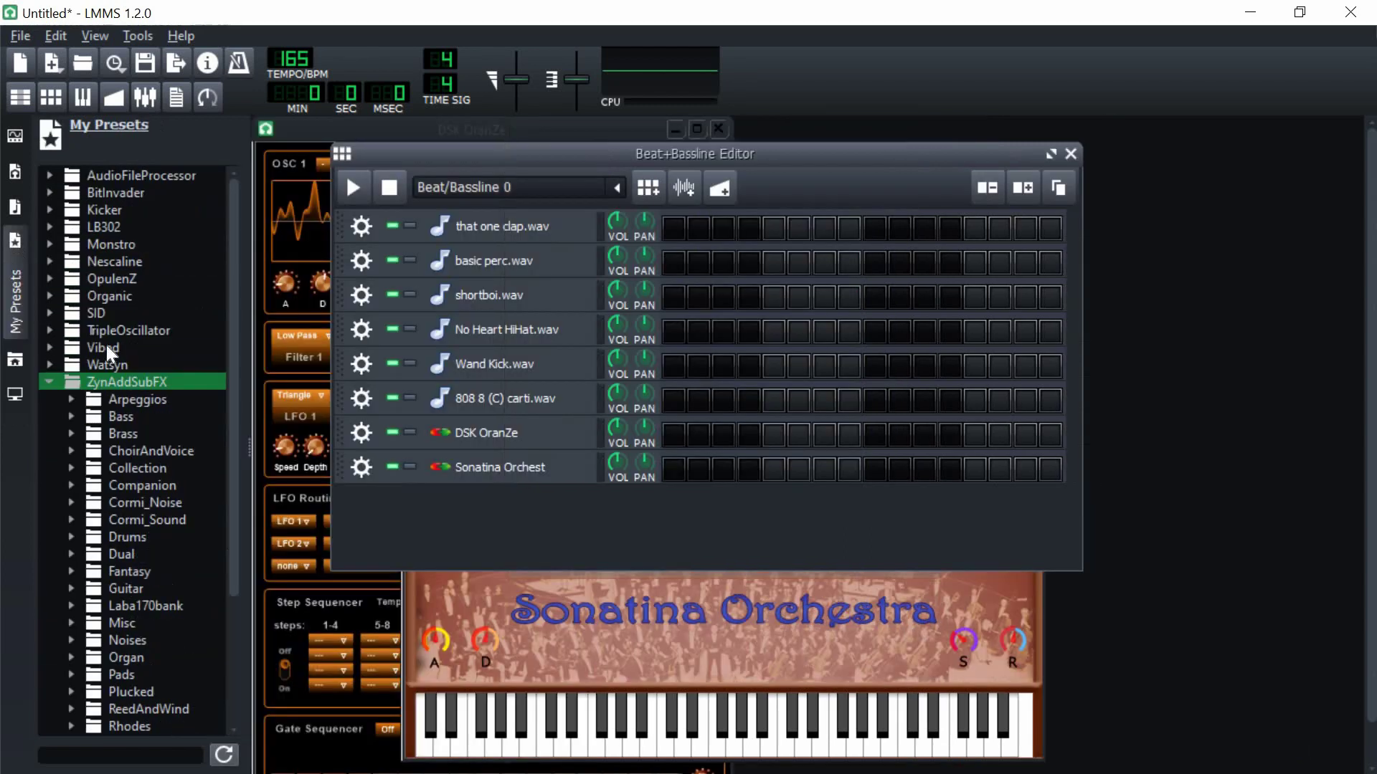
Step: Browse the preset categories inside the ZynAddSubFX folder
{"action": "double_click", "coordinate": [113, 385]}
{"action": "double_click", "coordinate": [131, 384]}
{"action": "scroll", "coordinate": [142, 466], "scroll_direction": "down", "scroll_amount": 4}
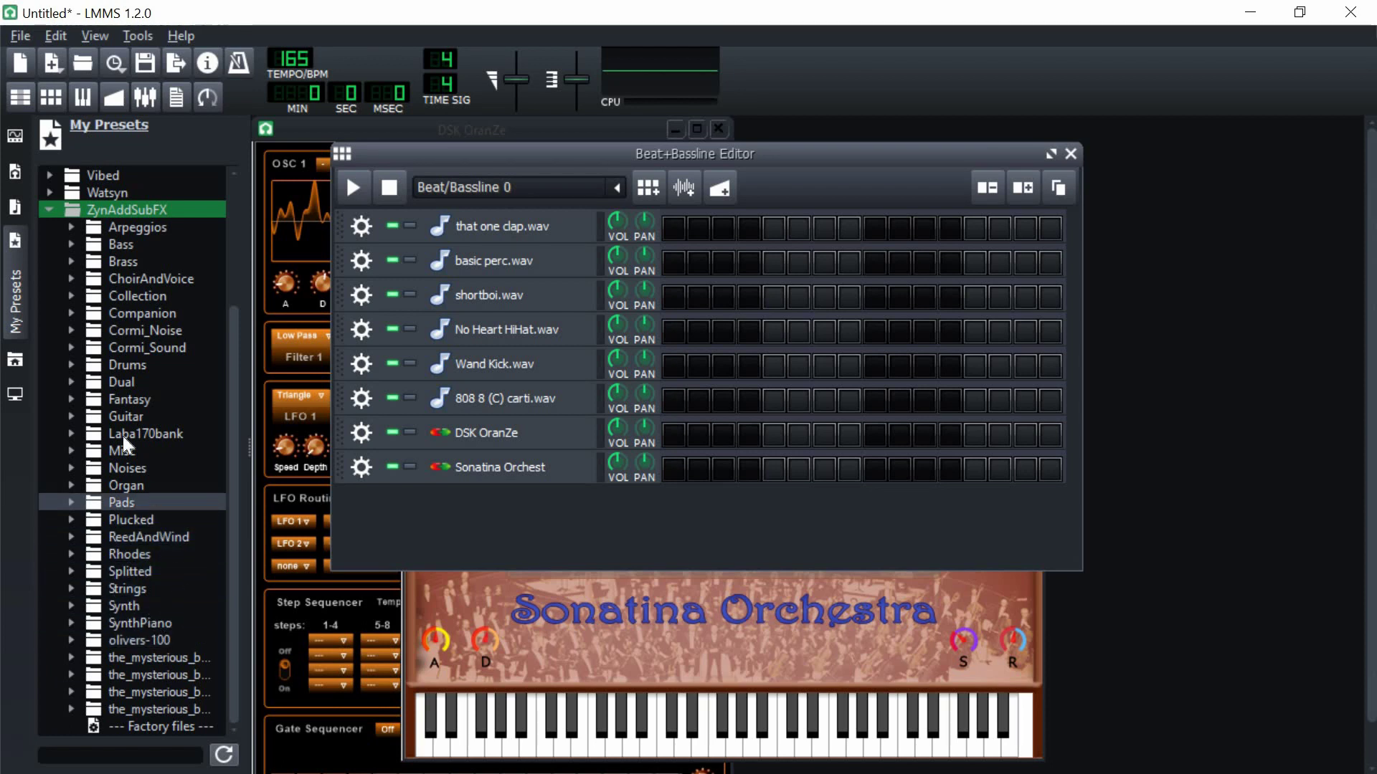
{"action": "scroll", "coordinate": [122, 437], "scroll_direction": "up", "scroll_amount": 3}
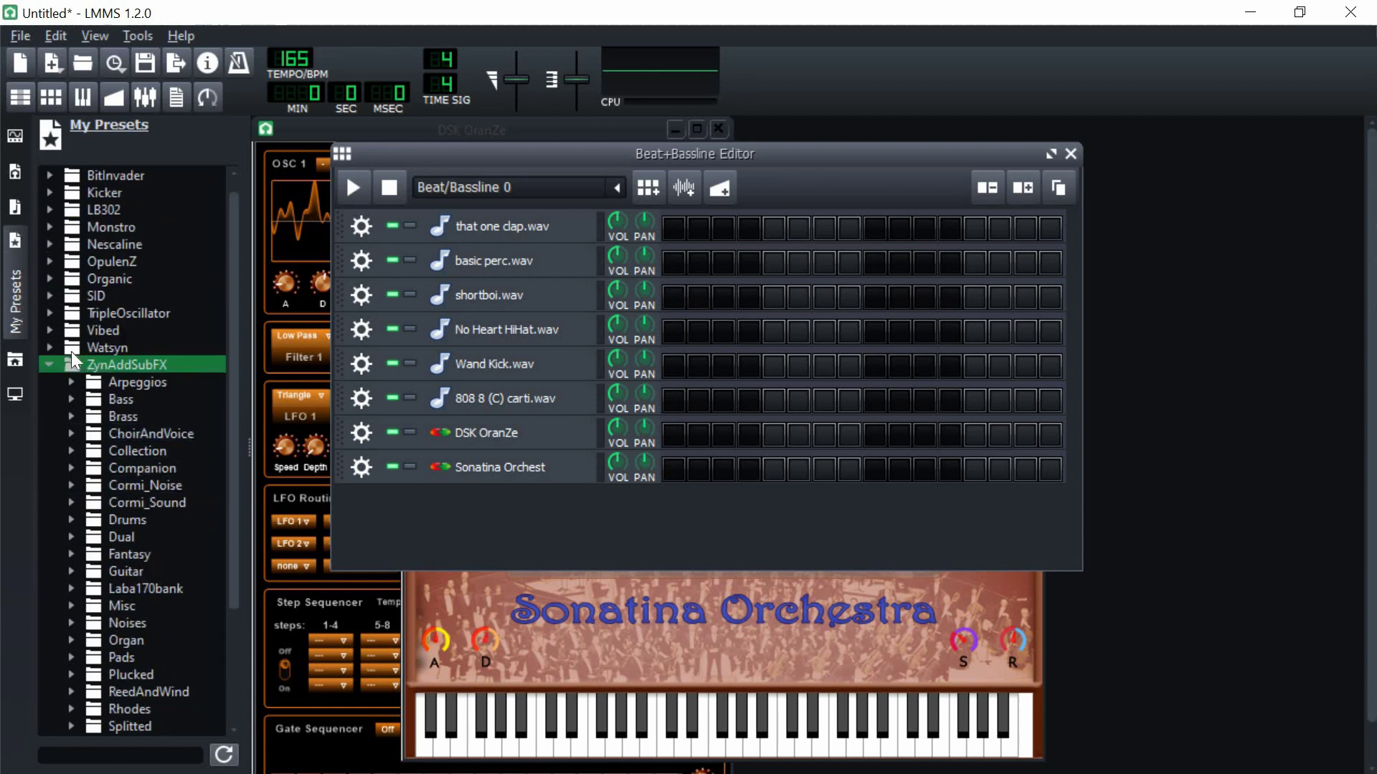
{"action": "double_click", "coordinate": [74, 360]}
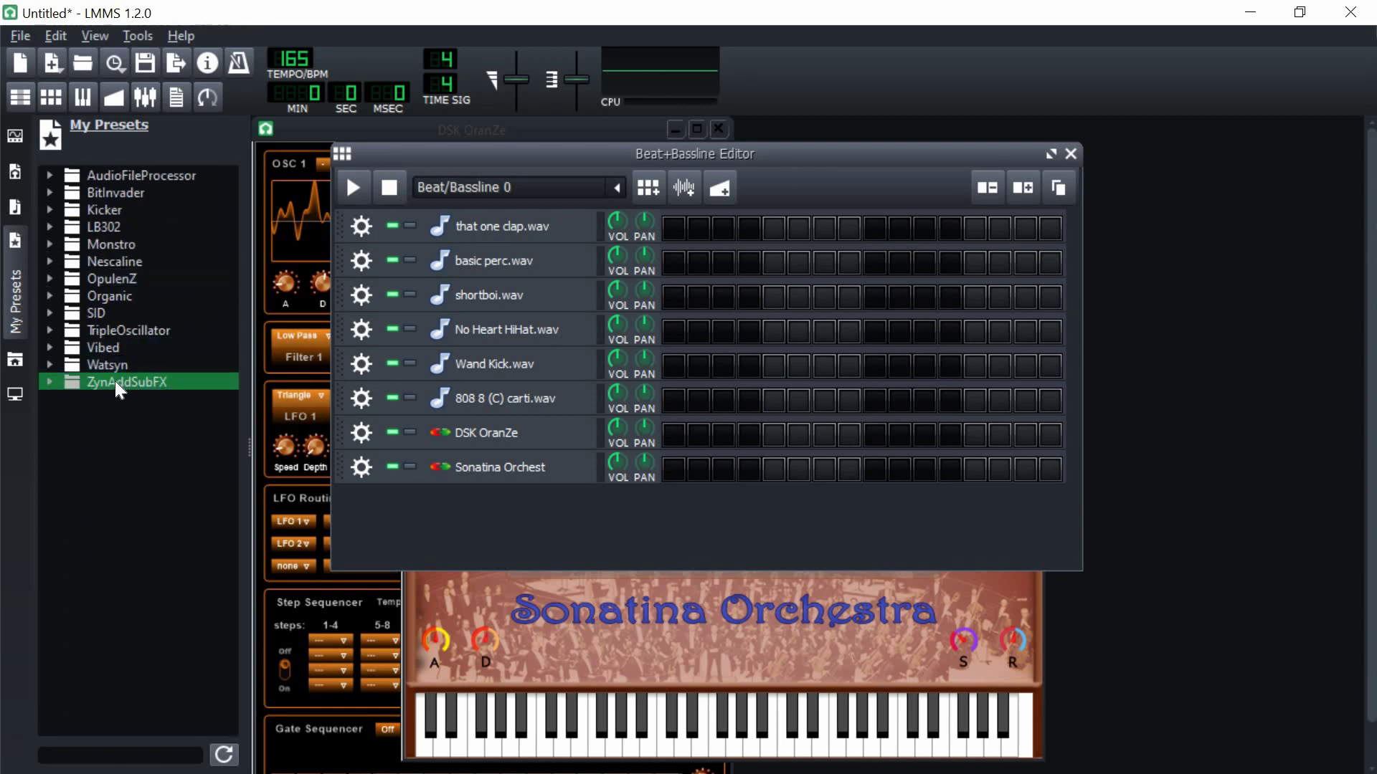
{"action": "double_click", "coordinate": [115, 381]}
{"action": "scroll", "coordinate": [132, 454], "scroll_direction": "down", "scroll_amount": 1}
{"action": "scroll", "coordinate": [134, 451], "scroll_direction": "up", "scroll_amount": 1}
{"action": "scroll", "coordinate": [143, 473], "scroll_direction": "down", "scroll_amount": 2}
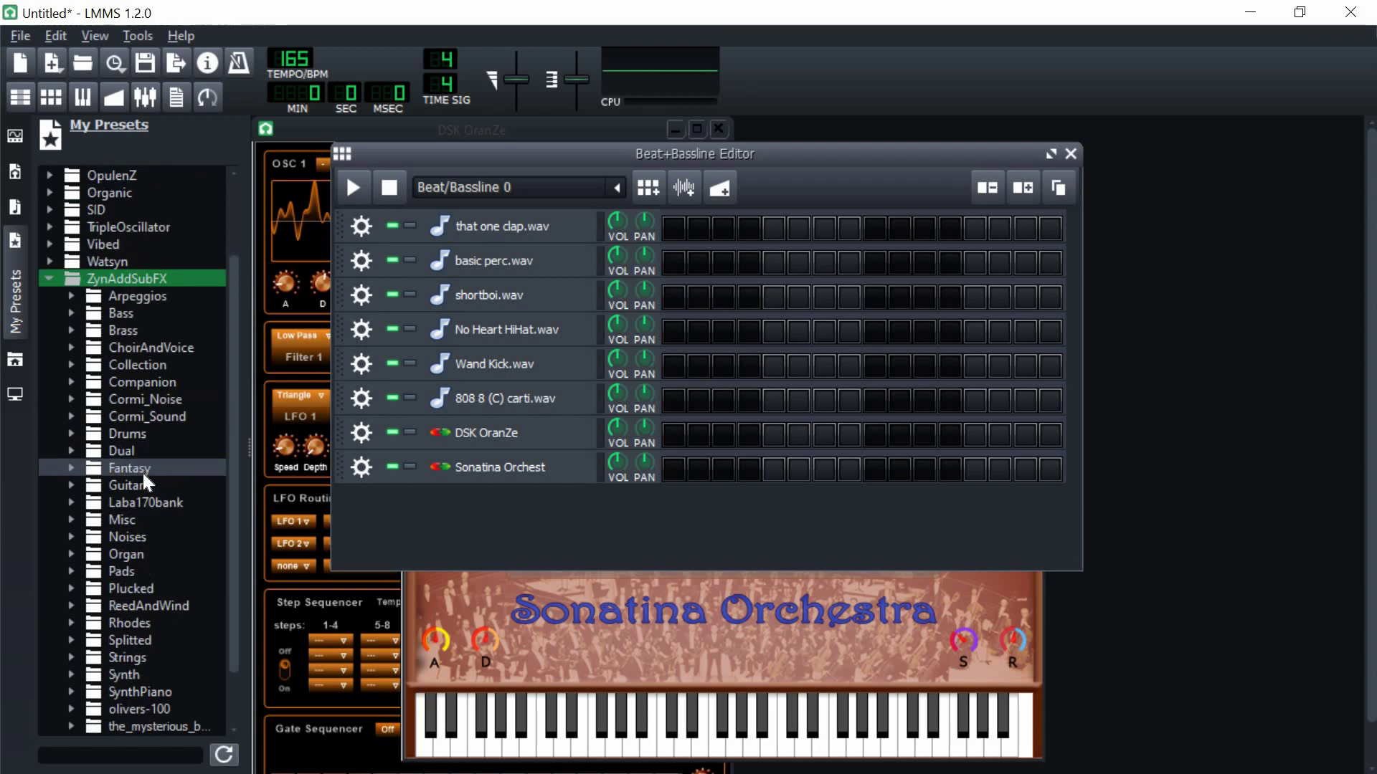
{"action": "scroll", "coordinate": [138, 466], "scroll_direction": "up", "scroll_amount": 2}
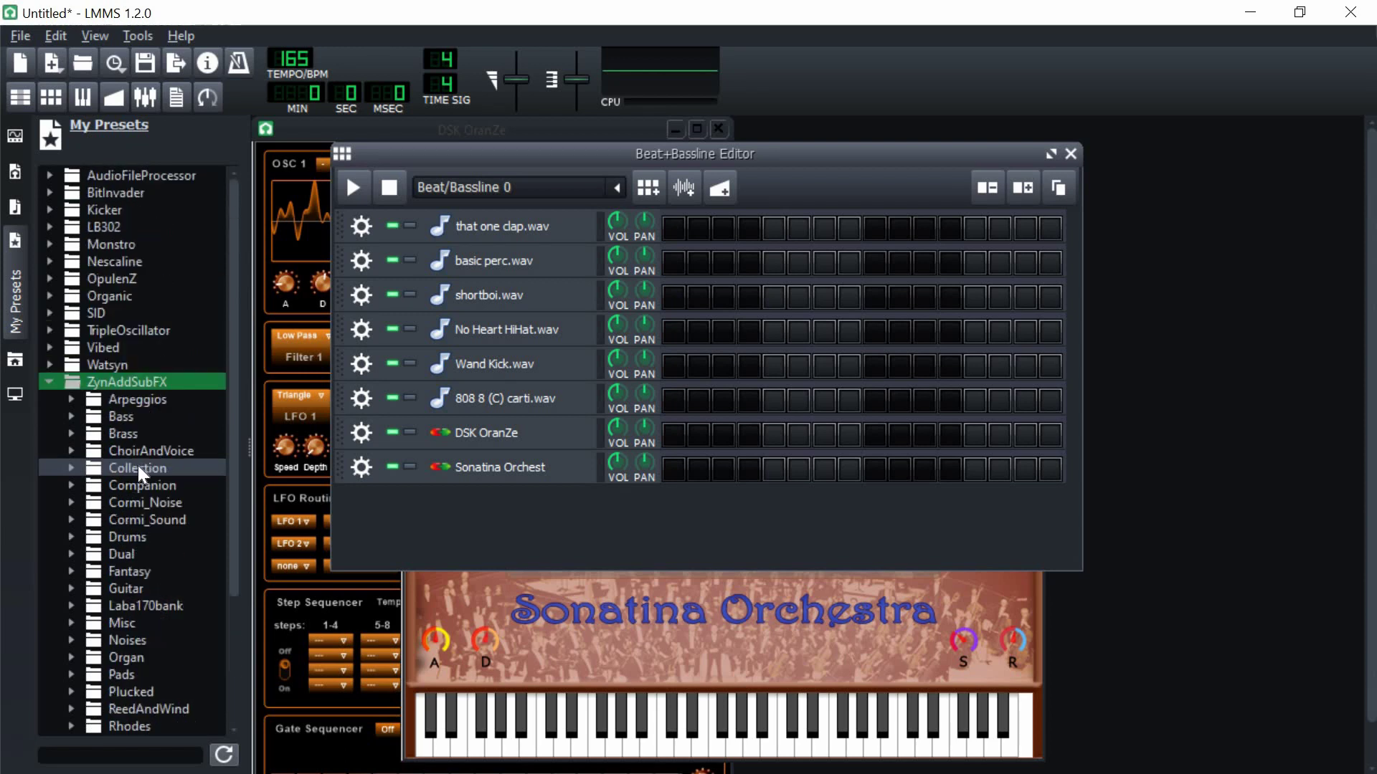
{"action": "scroll", "coordinate": [136, 466], "scroll_direction": "down", "scroll_amount": 3}
{"action": "scroll", "coordinate": [136, 466], "scroll_direction": "up", "scroll_amount": 2}
{"action": "scroll", "coordinate": [147, 518], "scroll_direction": "down", "scroll_amount": 1}
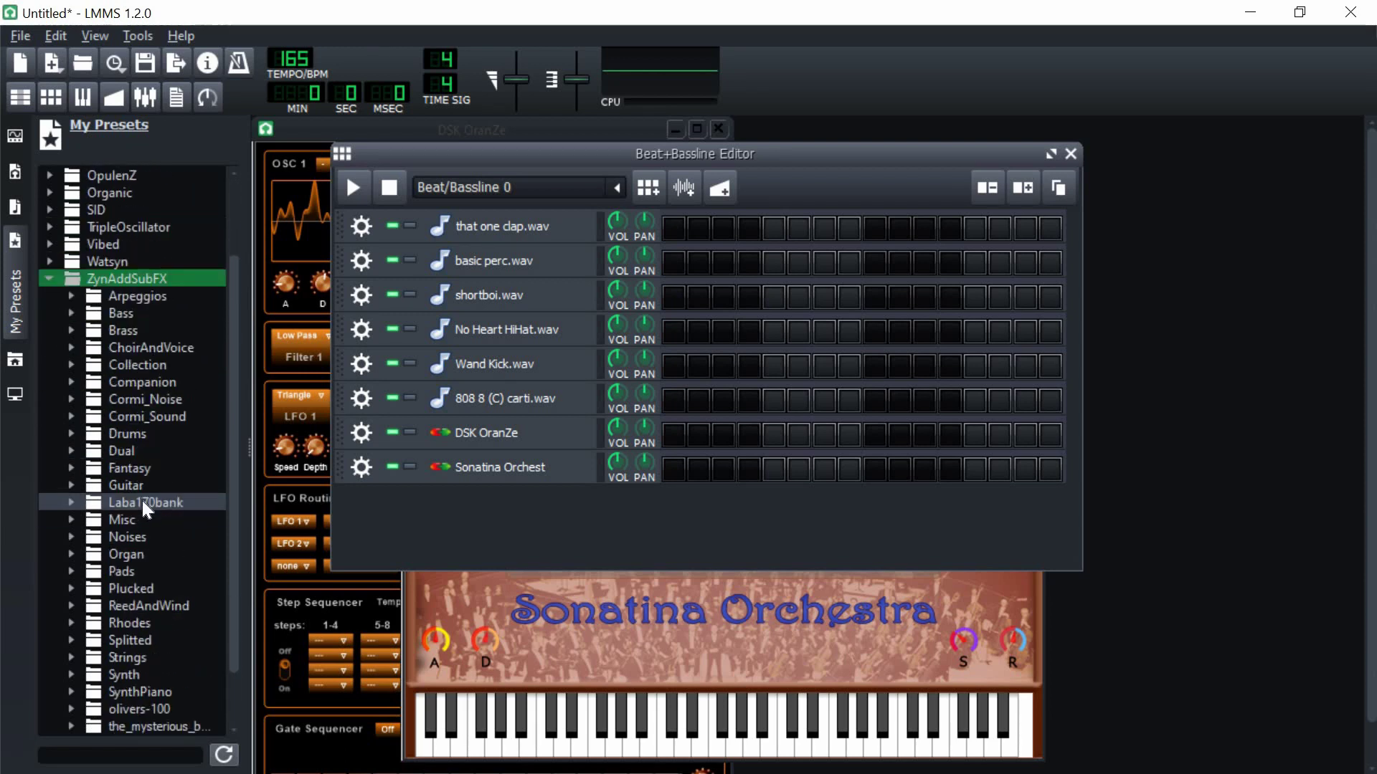
Step: Add the PianoHarp preset from ZynAddSubFX's Laba170bank folder as a track below Sonatina Orchestra
{"action": "scroll", "coordinate": [153, 510], "scroll_direction": "up", "scroll_amount": 2}
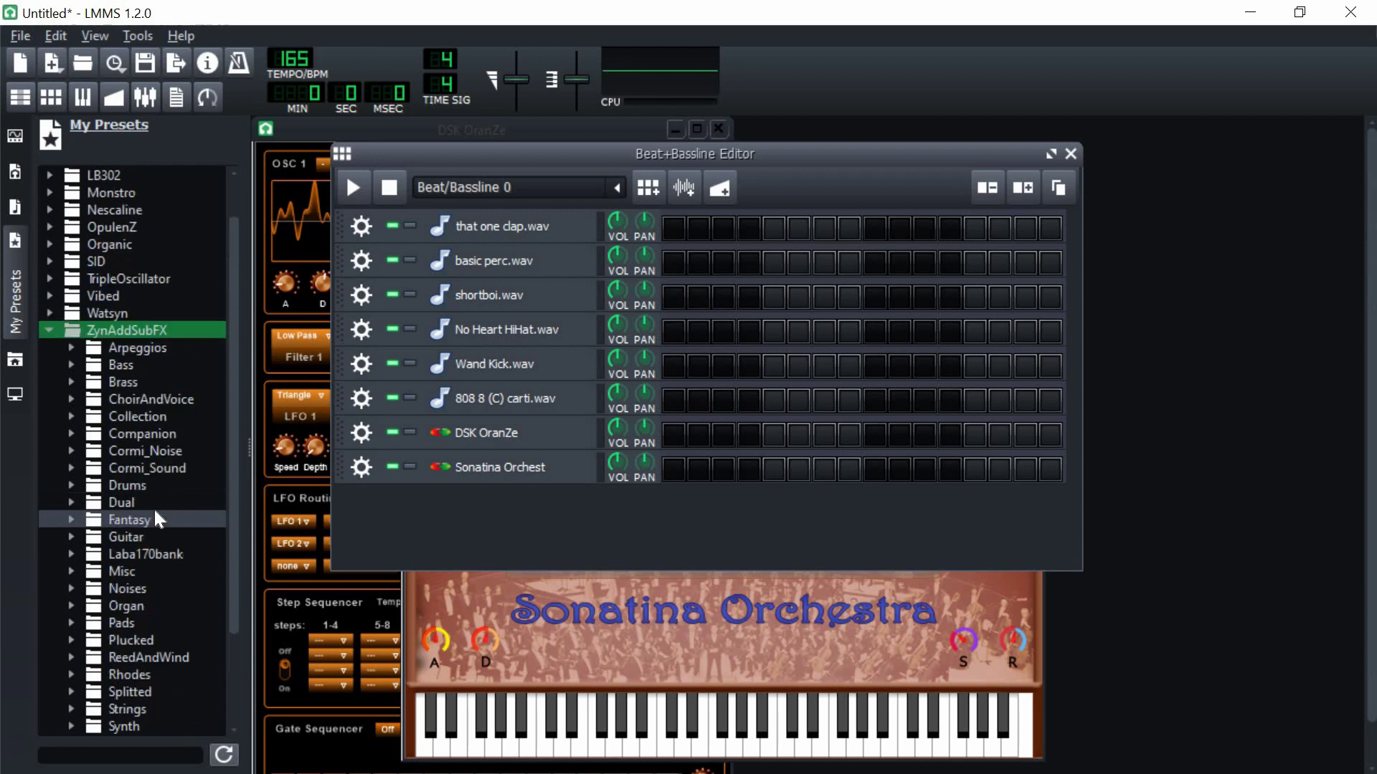
{"action": "left_click_drag", "start_coordinate": [165, 623], "coordinate": [453, 530]}
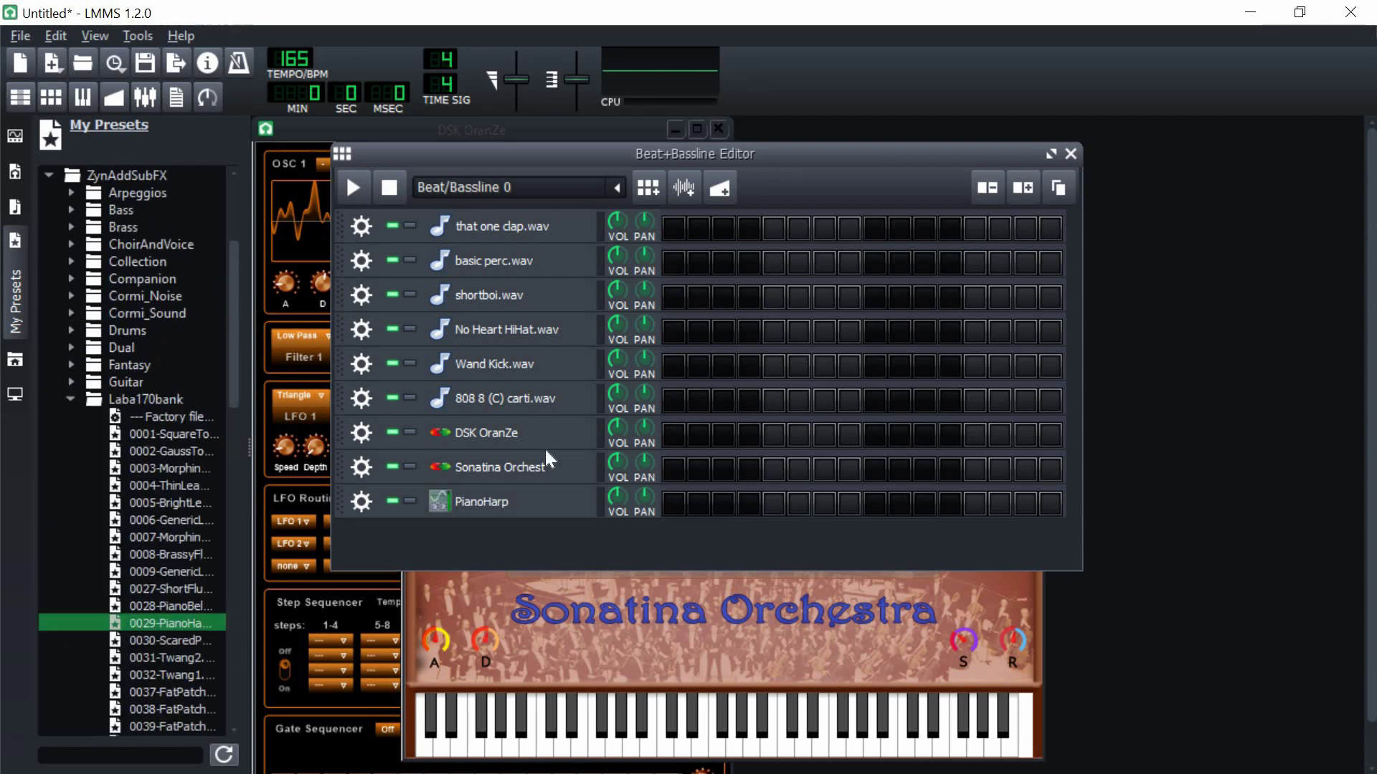
Step: Open the Sonatina Orchestra track's pattern in the Piano-Roll and maximize the Piano-Roll window
{"action": "right_click", "coordinate": [681, 479]}
{"action": "left_click", "coordinate": [704, 486]}
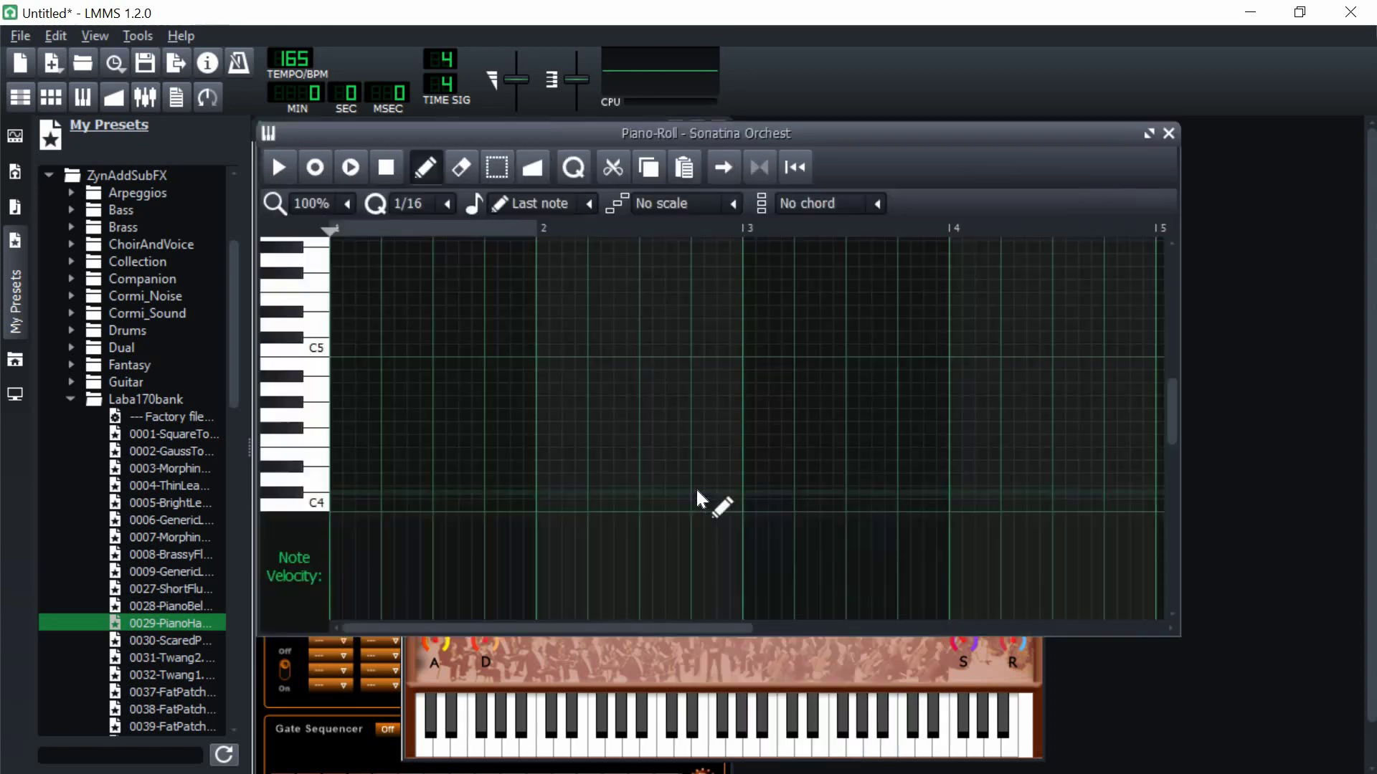
{"action": "left_click", "coordinate": [1149, 134]}
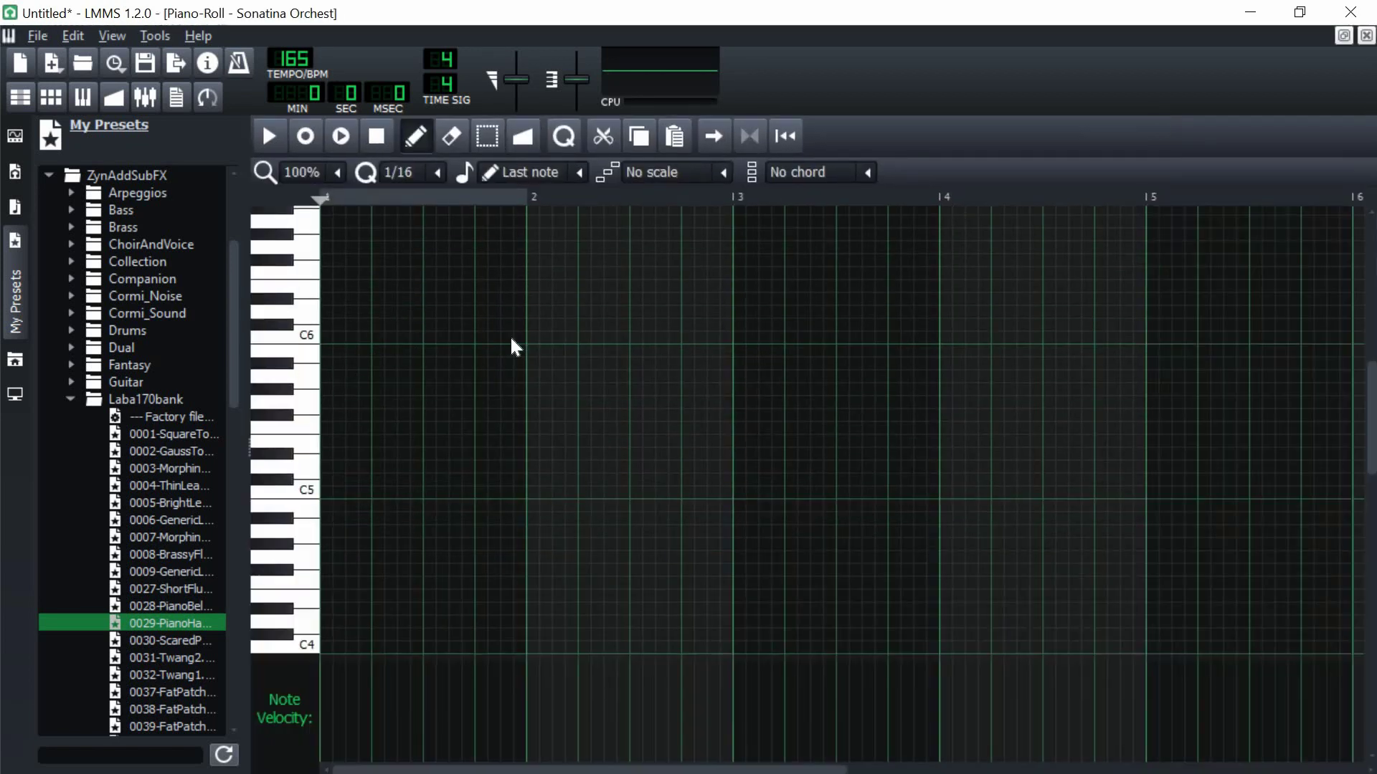
Step: Close the Piano-Roll and switch the Sonatina Orchestra plugin to the Sonatina Harp instrument
{"action": "left_click", "coordinate": [325, 465]}
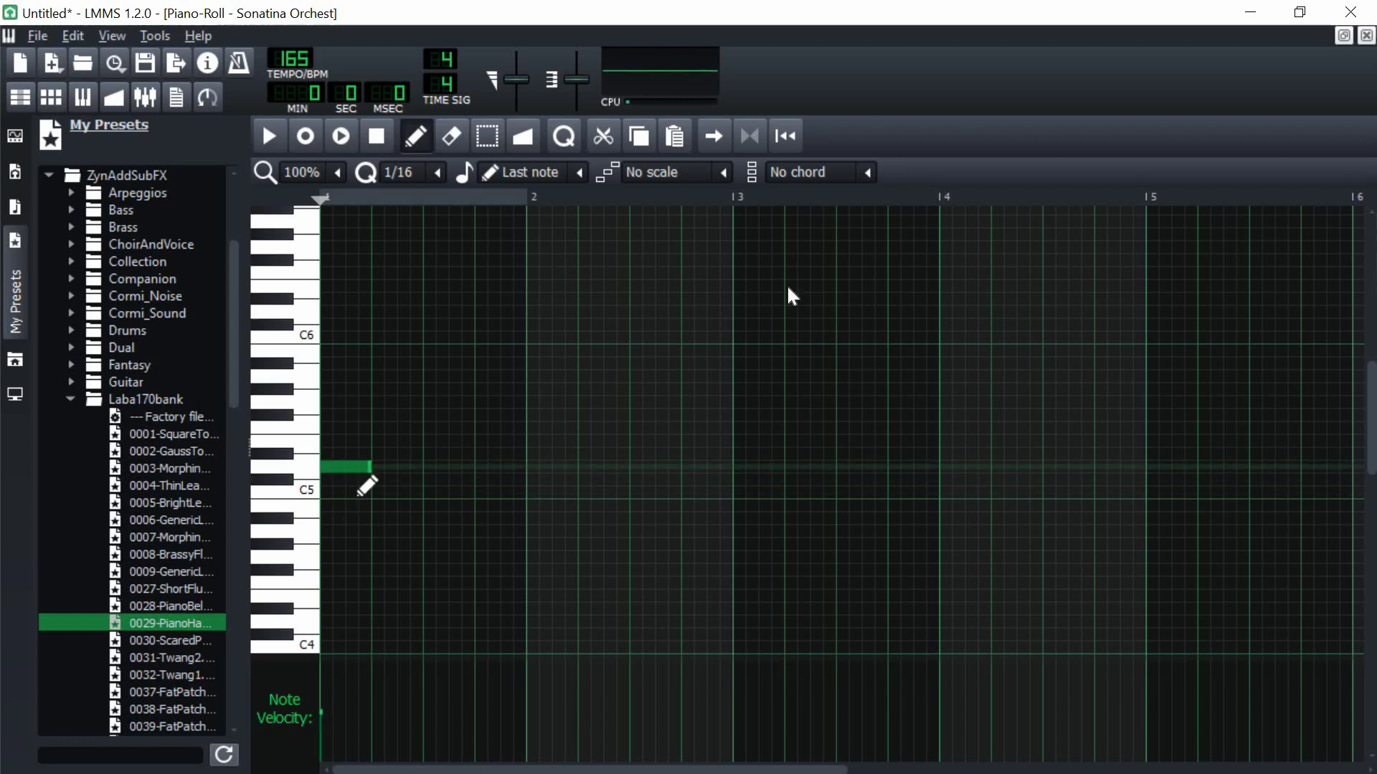
{"action": "right_click", "coordinate": [355, 467]}
{"action": "left_click", "coordinate": [1363, 38]}
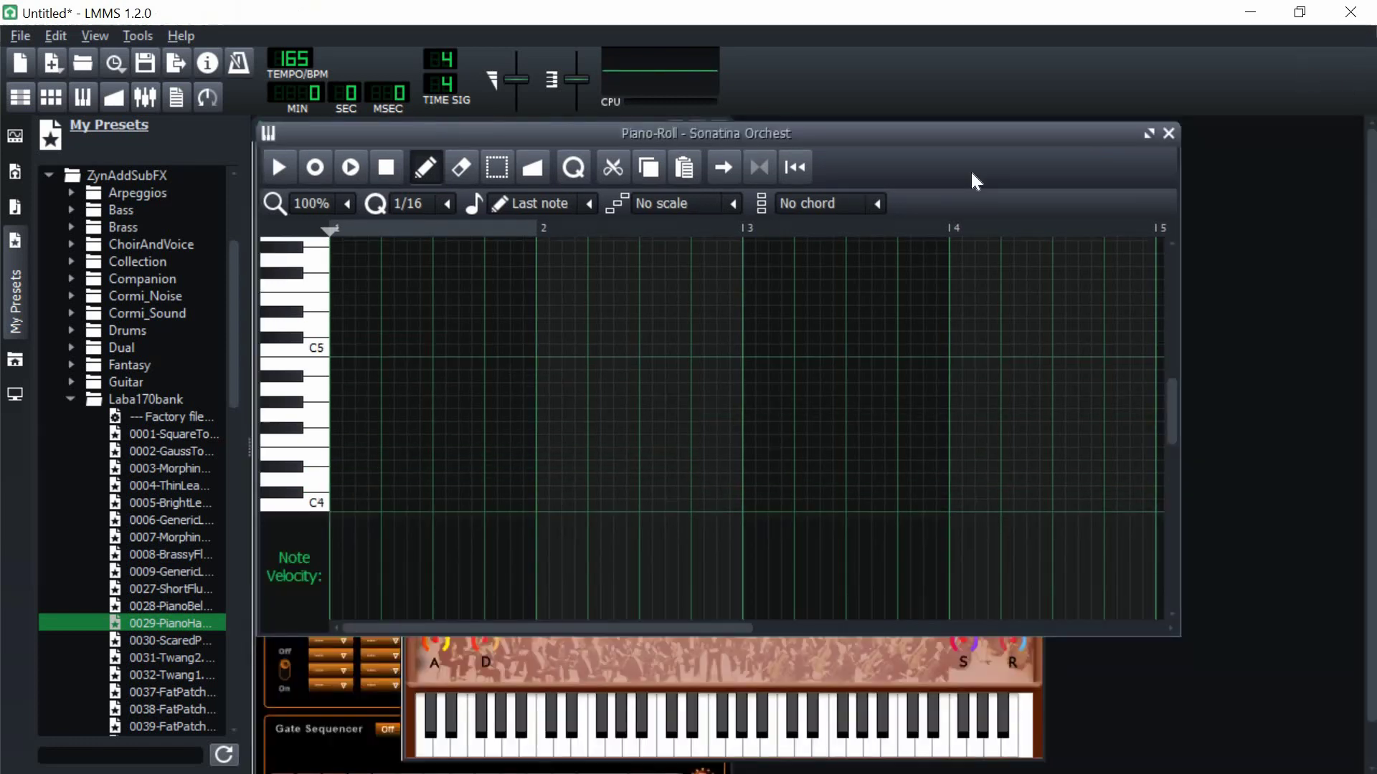
{"action": "left_click", "coordinate": [1168, 133]}
{"action": "left_click", "coordinate": [527, 616]}
{"action": "left_click", "coordinate": [596, 561]}
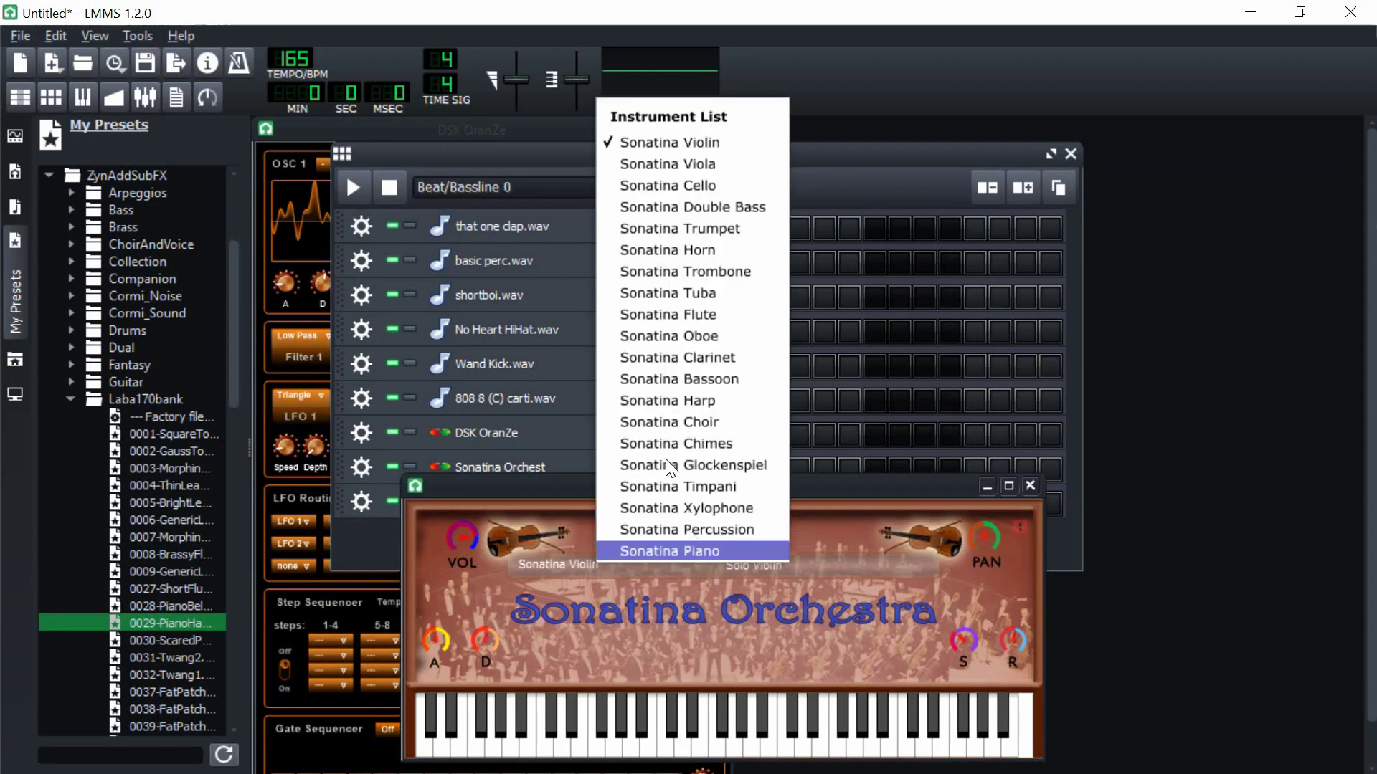
{"action": "left_click", "coordinate": [704, 398]}
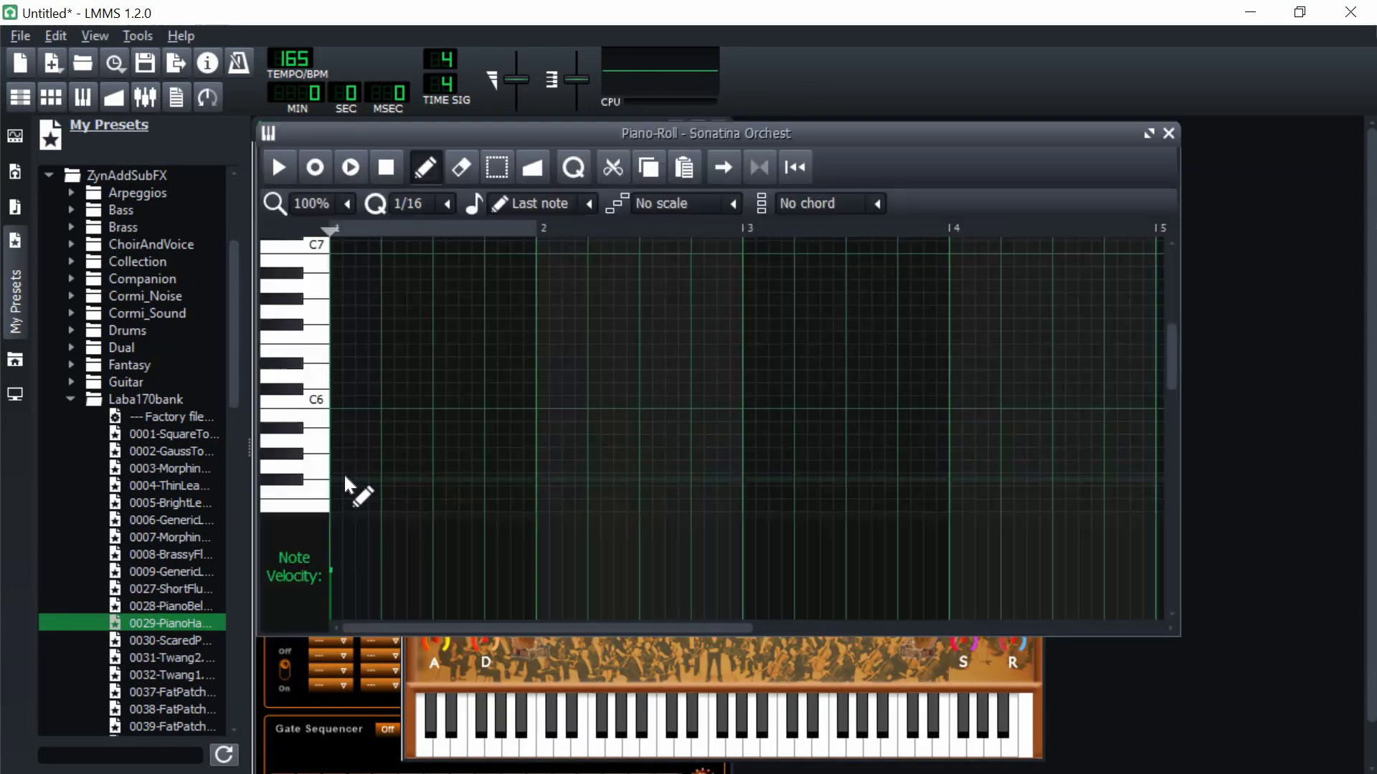
Step: Place a one-beat chord of F5, A5 and C6 at the start of bar 1 in the Sonatina Orchestra Piano-Roll
{"action": "scroll", "coordinate": [347, 482], "scroll_direction": "down", "scroll_amount": 1}
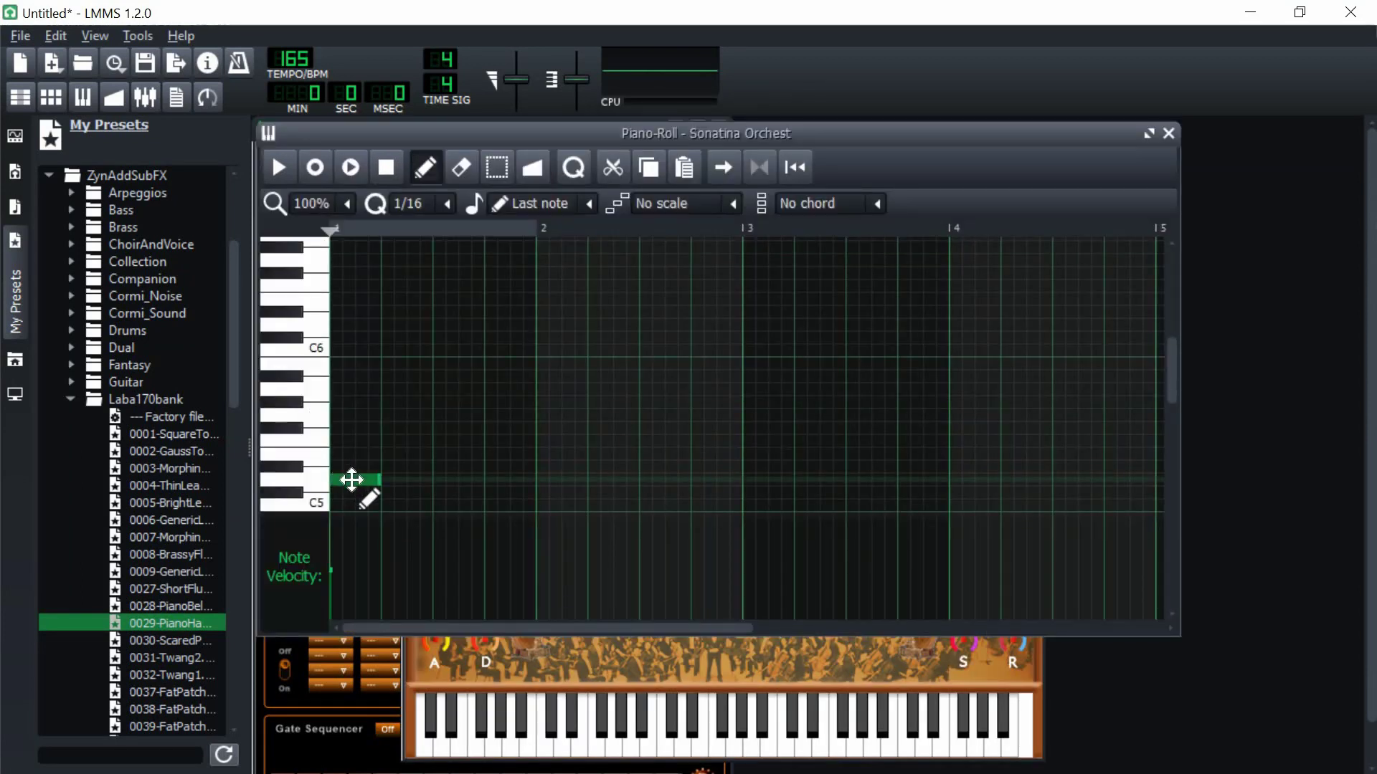
{"action": "left_click_drag", "start_coordinate": [351, 475], "coordinate": [351, 441]}
{"action": "left_click", "coordinate": [335, 388]}
{"action": "left_click", "coordinate": [338, 351]}
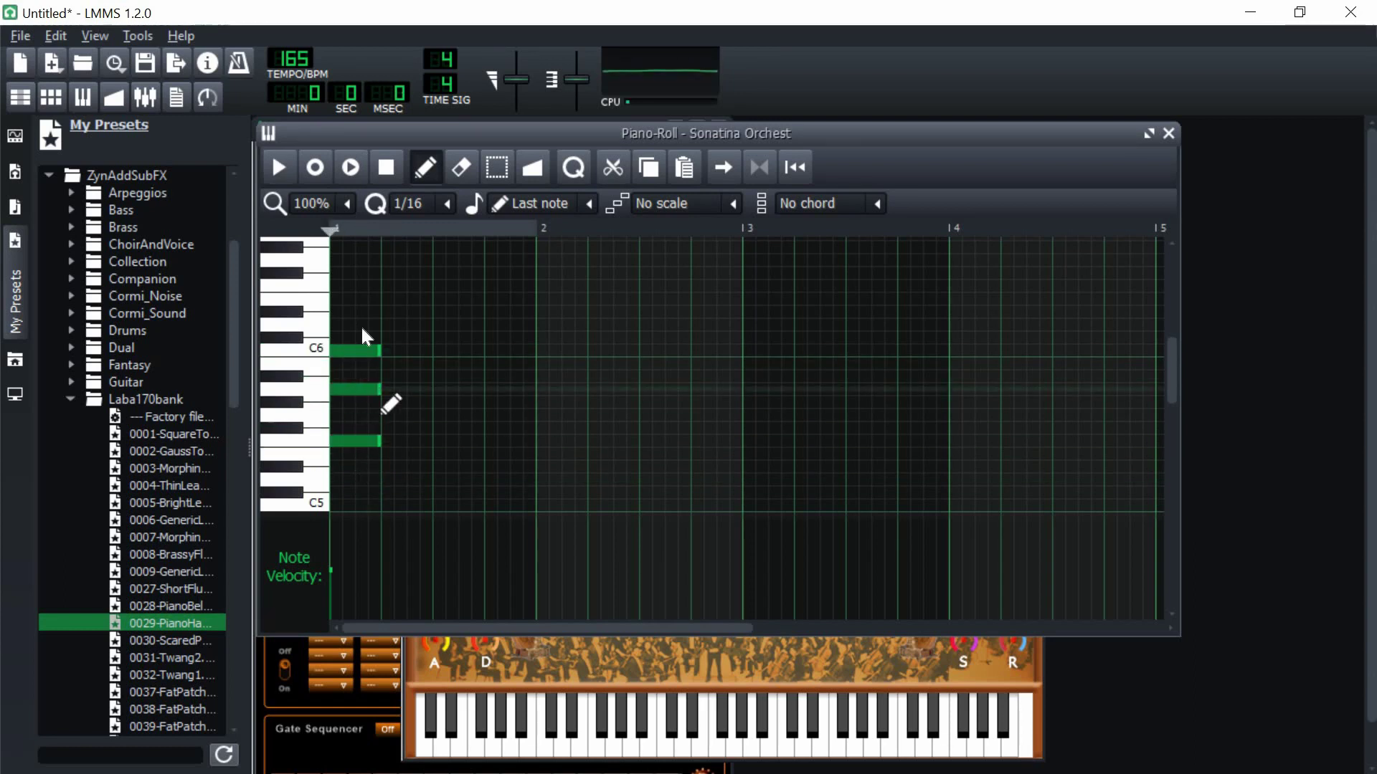
Step: Add a one-beat chord of D5, F5 and A5 on beat 4 of bar 1 and play the pattern back
{"action": "left_click", "coordinate": [435, 476]}
{"action": "left_click_drag", "start_coordinate": [434, 479], "coordinate": [484, 479]}
{"action": "left_click", "coordinate": [494, 441]}
{"action": "left_click", "coordinate": [497, 389]}
{"action": "key", "text": "space"}
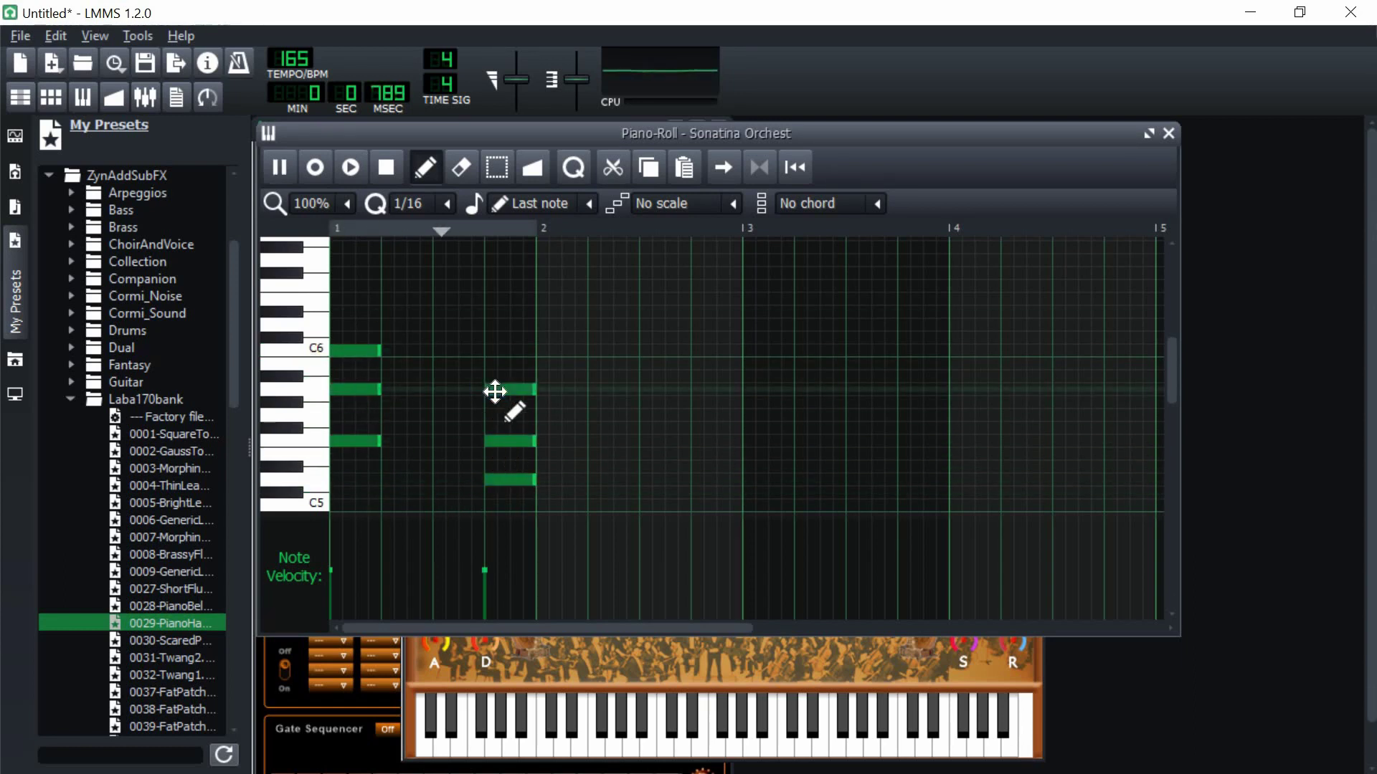
{"action": "key", "text": "space"}
Step: Add a one-beat chord of C5, E5 and G5 on beat 3 of bar 2 and listen to the progression
{"action": "left_click", "coordinate": [645, 414]}
{"action": "left_click_drag", "start_coordinate": [657, 455], "coordinate": [646, 455]}
{"action": "scroll", "coordinate": [646, 455], "scroll_direction": "down", "scroll_amount": 1}
{"action": "left_click_drag", "start_coordinate": [637, 465], "coordinate": [652, 453]}
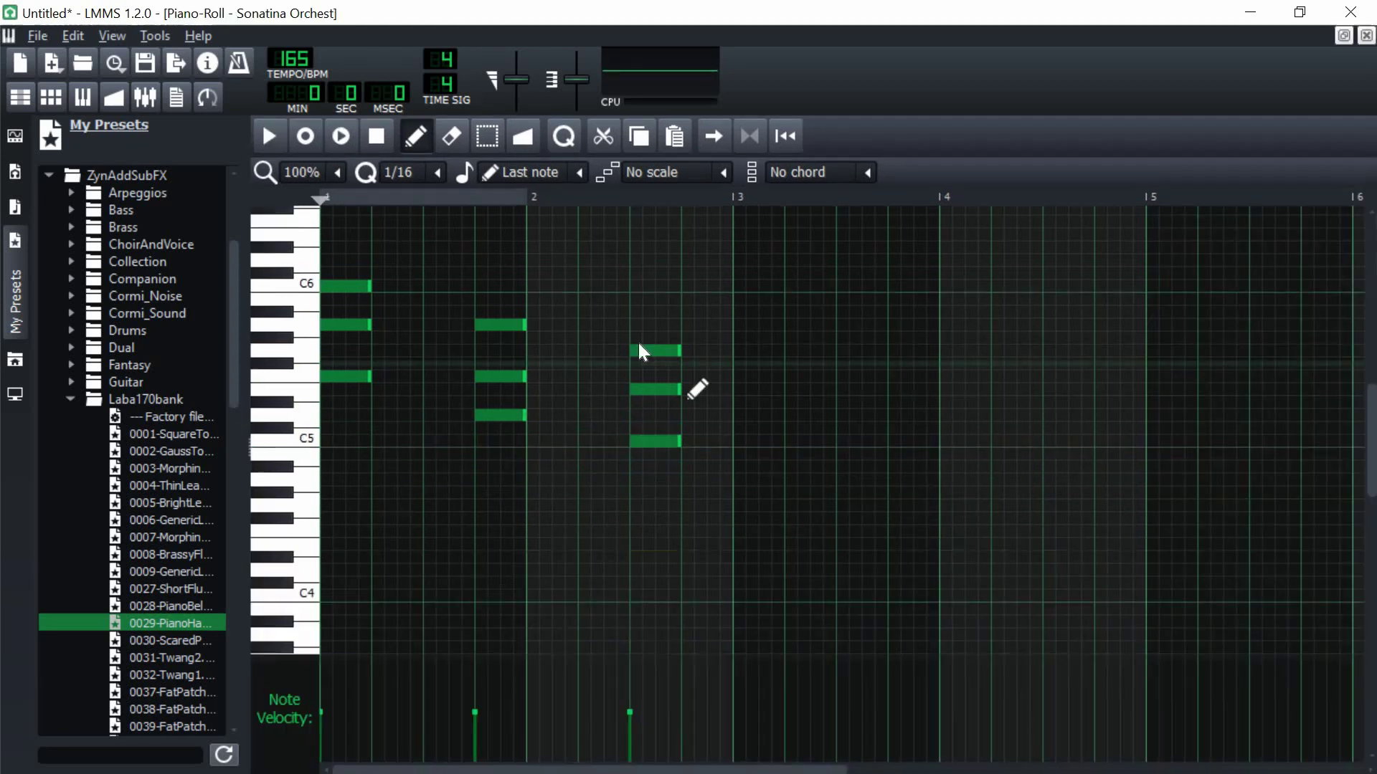
{"action": "scroll", "coordinate": [528, 393], "scroll_direction": "up", "scroll_amount": 1}
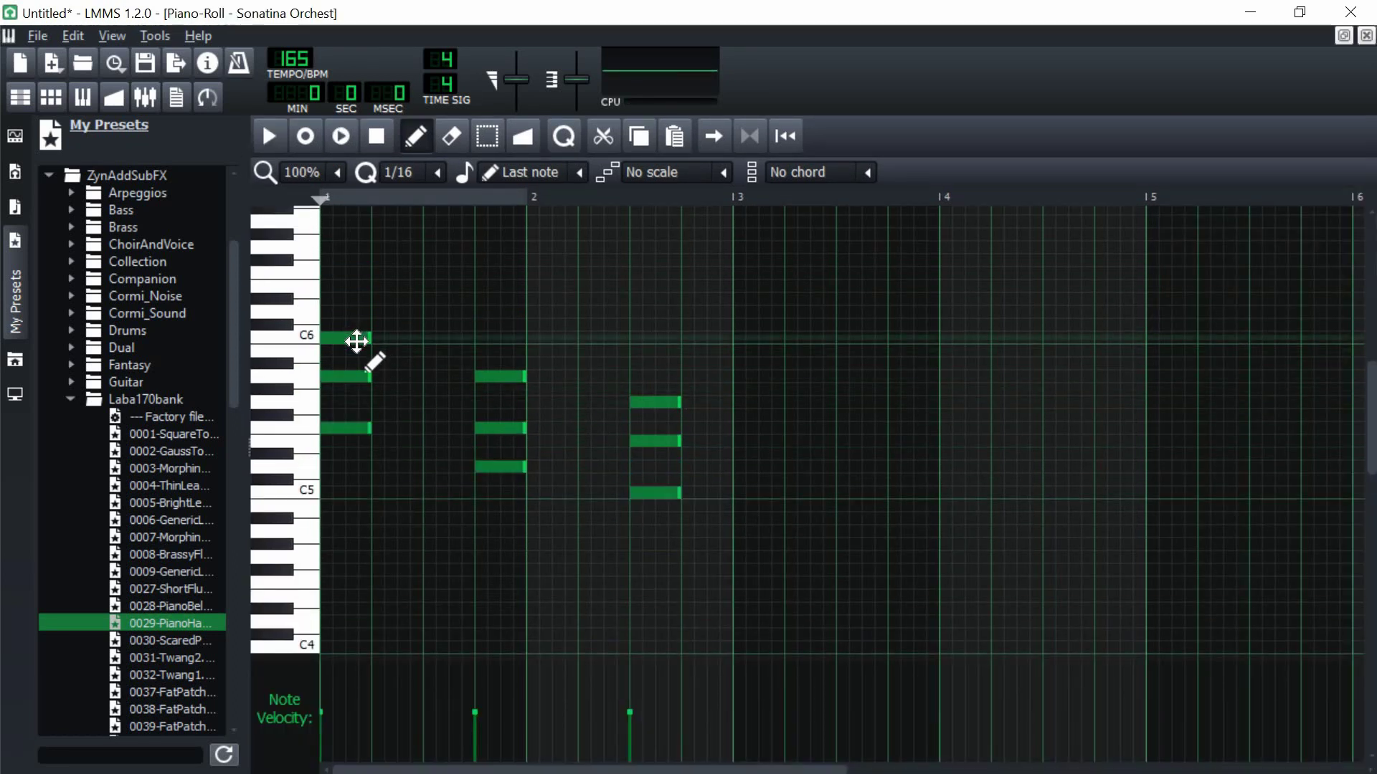
{"action": "key", "text": "space"}
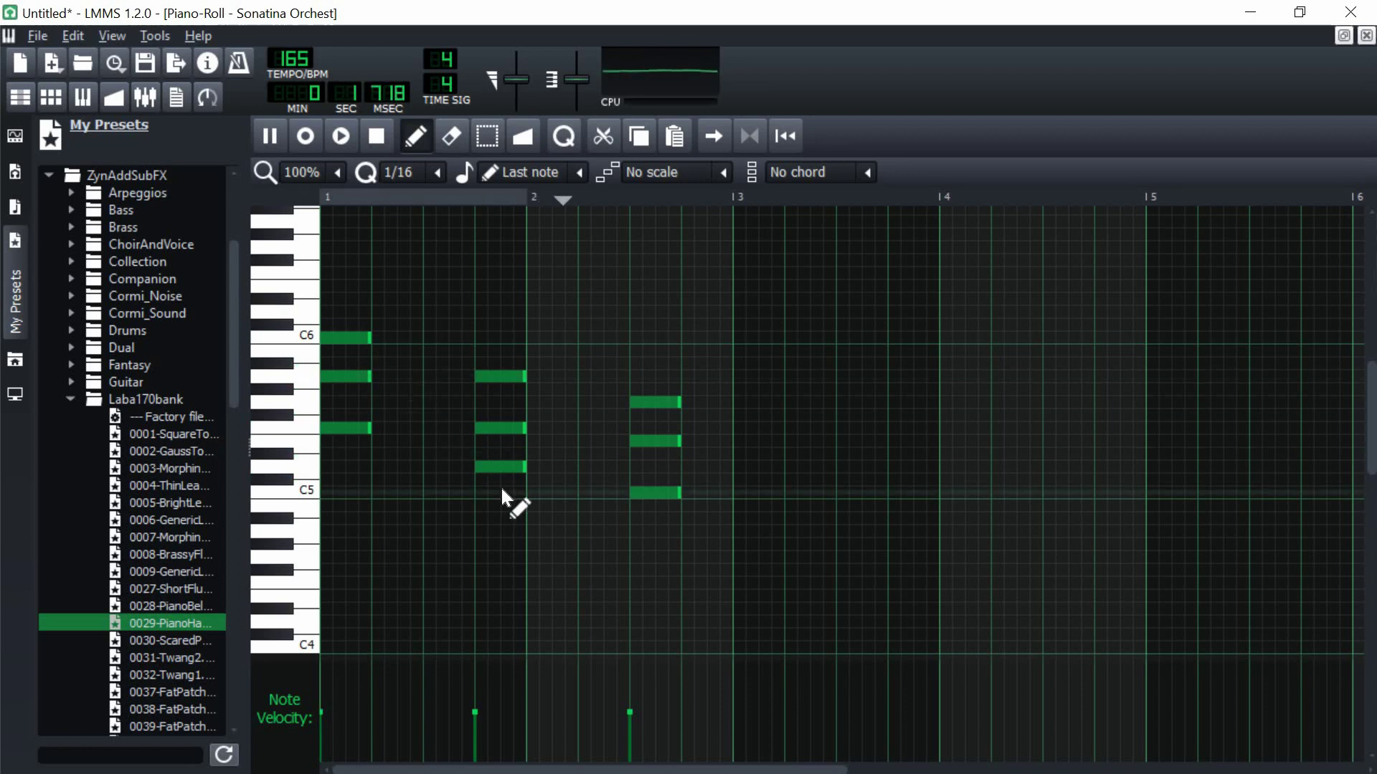
{"action": "scroll", "coordinate": [502, 489], "scroll_direction": "up", "scroll_amount": 1}
{"action": "key", "text": "space"}
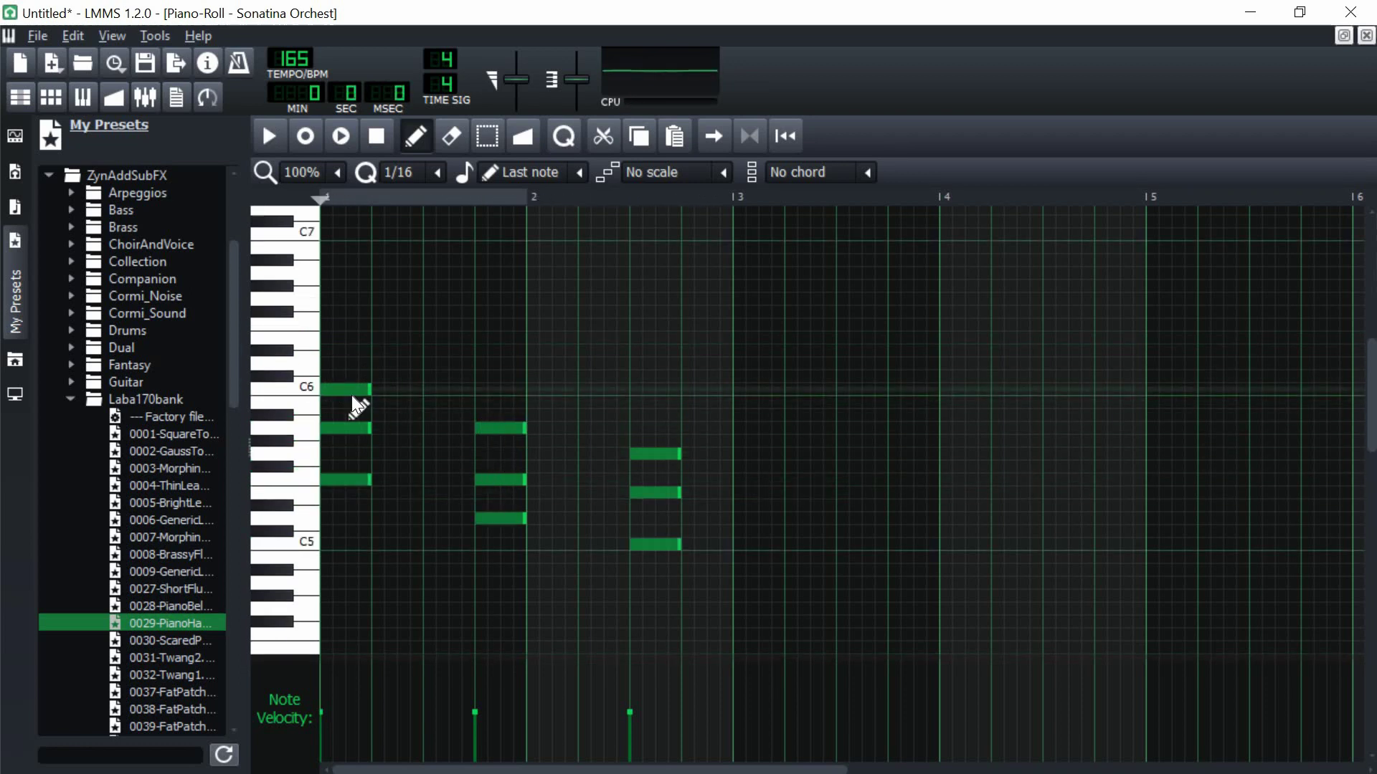
Step: Add an A5 note on beat 4 of bar 2 and copy all notes from bars 1–2 into bars 3–4
{"action": "left_click", "coordinate": [699, 428]}
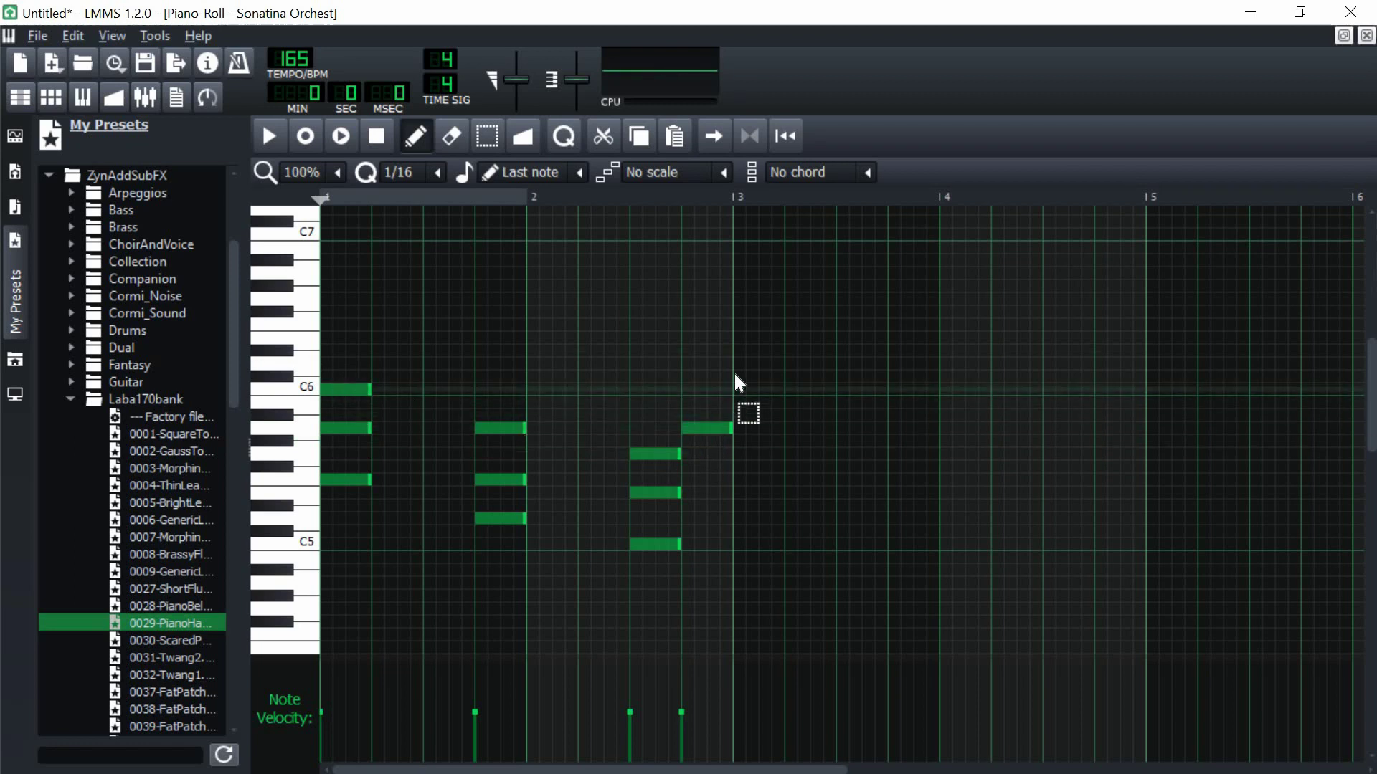
{"action": "left_click_drag", "start_coordinate": [734, 371], "coordinate": [334, 543]}
{"action": "mouse_move", "coordinate": [338, 392]}
{"action": "left_mouse_down"}
{"action": "mouse_move", "coordinate": [471, 416]}
{"action": "mouse_move", "coordinate": [756, 390]}
{"action": "mouse_move", "coordinate": [778, 410]}
{"action": "mouse_move", "coordinate": [760, 391]}
{"action": "left_mouse_up"}
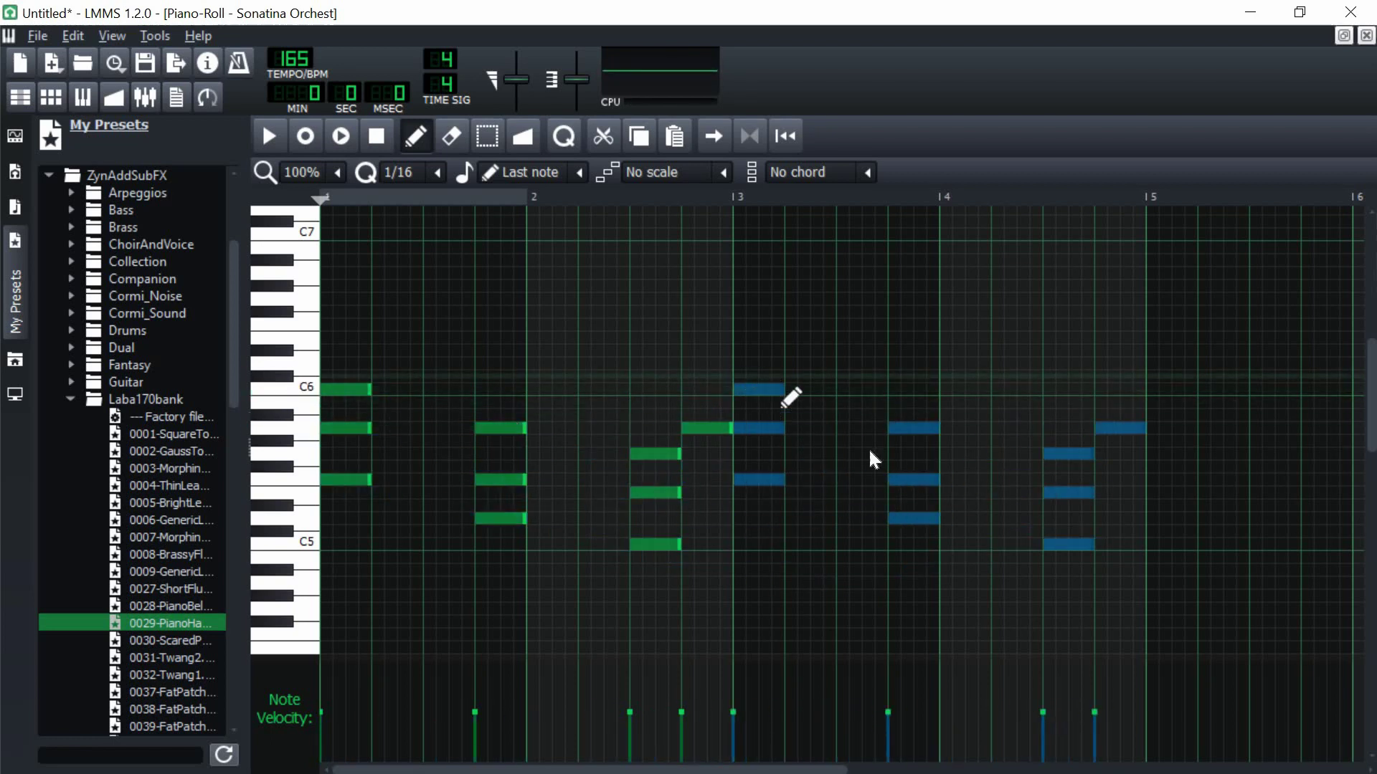
{"action": "left_click", "coordinate": [602, 295]}
{"action": "right_click", "coordinate": [603, 297]}
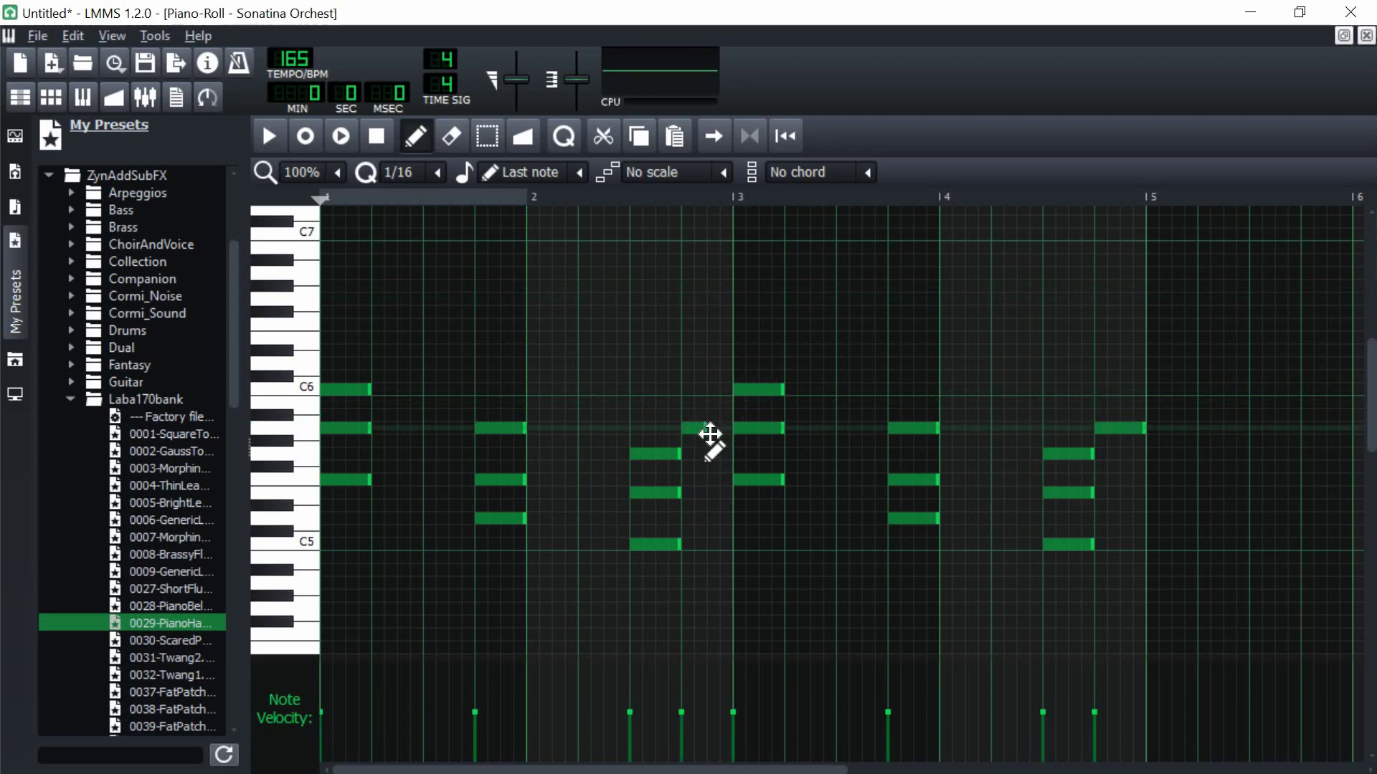
Step: Make the single A5 note in bar 2 fill only the last half of beat 4 and play the pattern back
{"action": "left_click_drag", "start_coordinate": [710, 434], "coordinate": [725, 426]}
{"action": "key", "text": "space"}
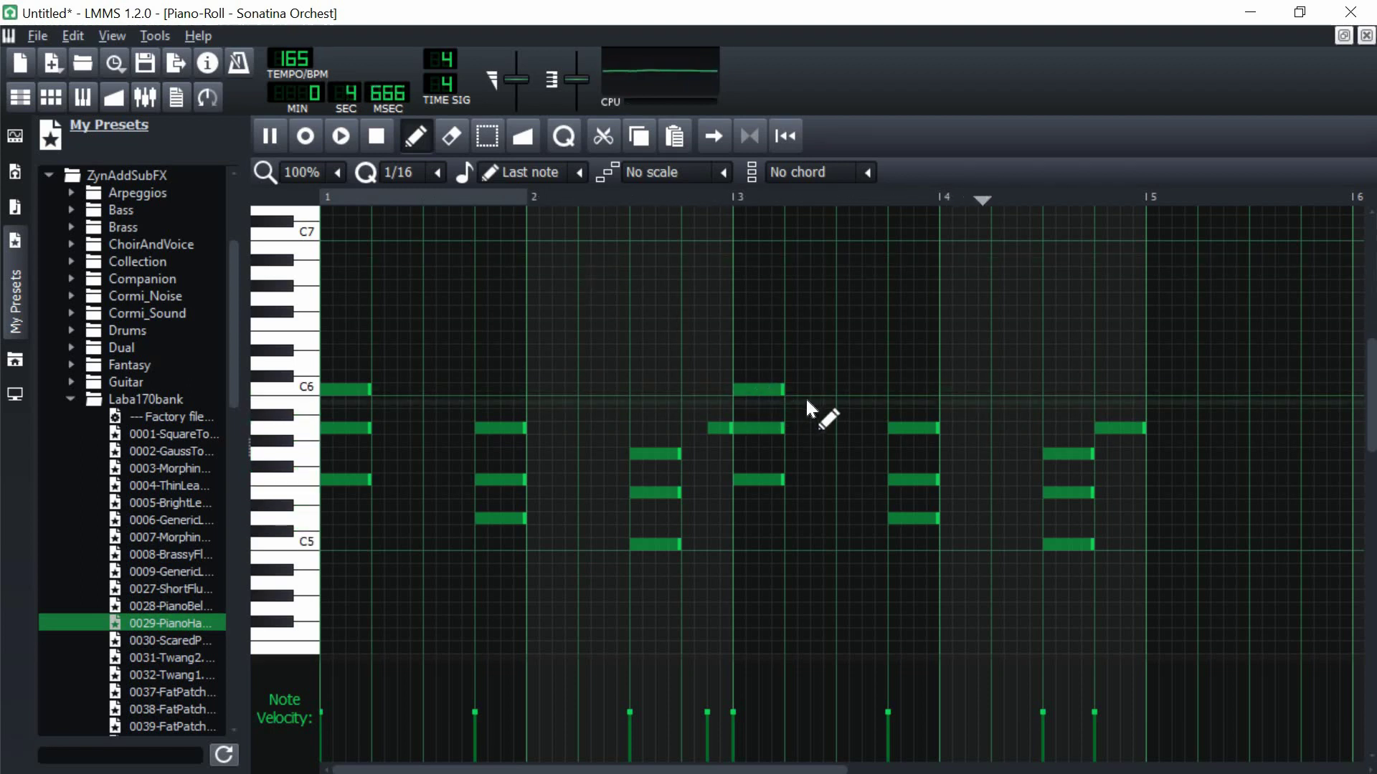
{"action": "key", "text": "space"}
Step: Copy the lowest note of all six chords one octave down as a bass line and listen to the result
{"action": "scroll", "coordinate": [384, 422], "scroll_direction": "down", "scroll_amount": 2}
{"action": "scroll", "coordinate": [414, 470], "scroll_direction": "down", "scroll_amount": 1}
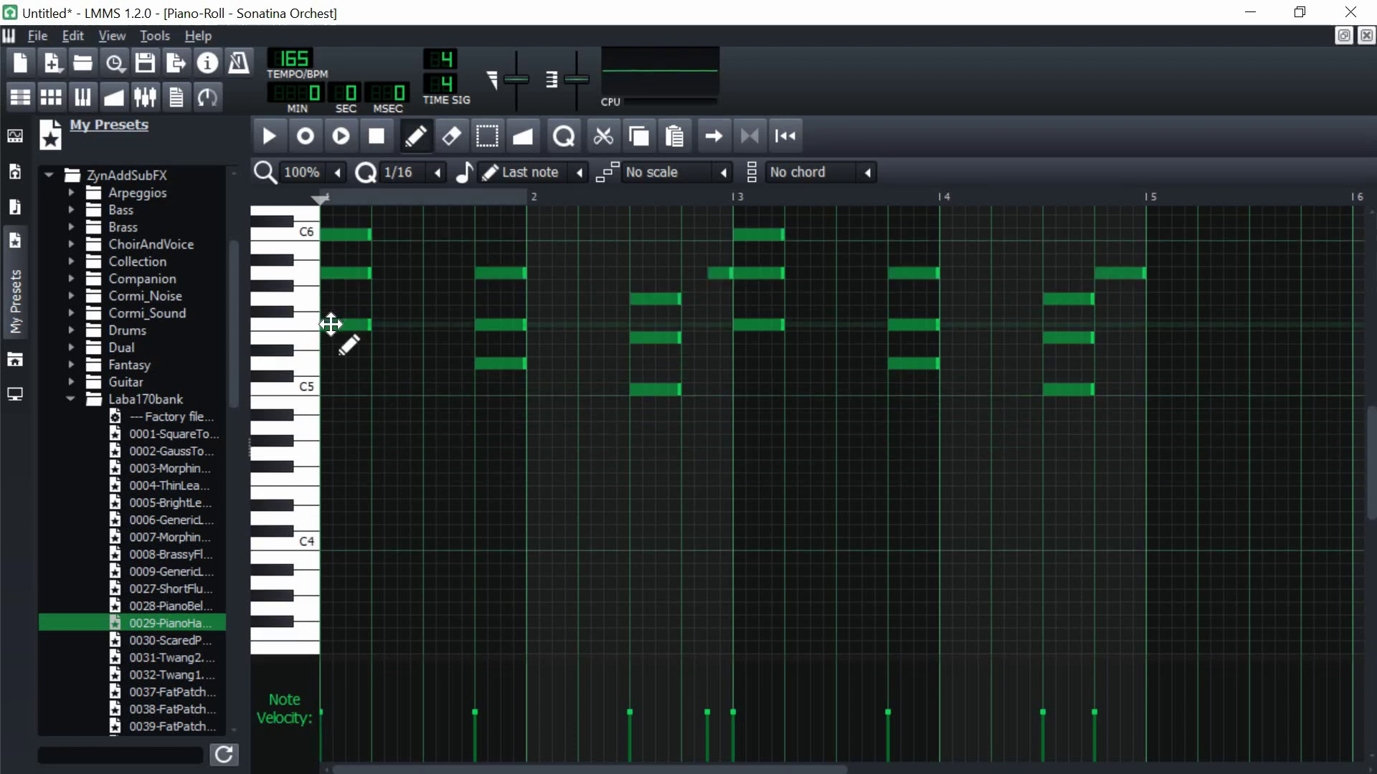
{"action": "left_click_drag", "start_coordinate": [345, 292], "coordinate": [392, 382], "text": "ctrl"}
{"action": "left_click_drag", "start_coordinate": [495, 355], "coordinate": [539, 412], "text": "ctrl+shift"}
{"action": "left_click_drag", "start_coordinate": [630, 432], "coordinate": [739, 386], "text": "ctrl+shift"}
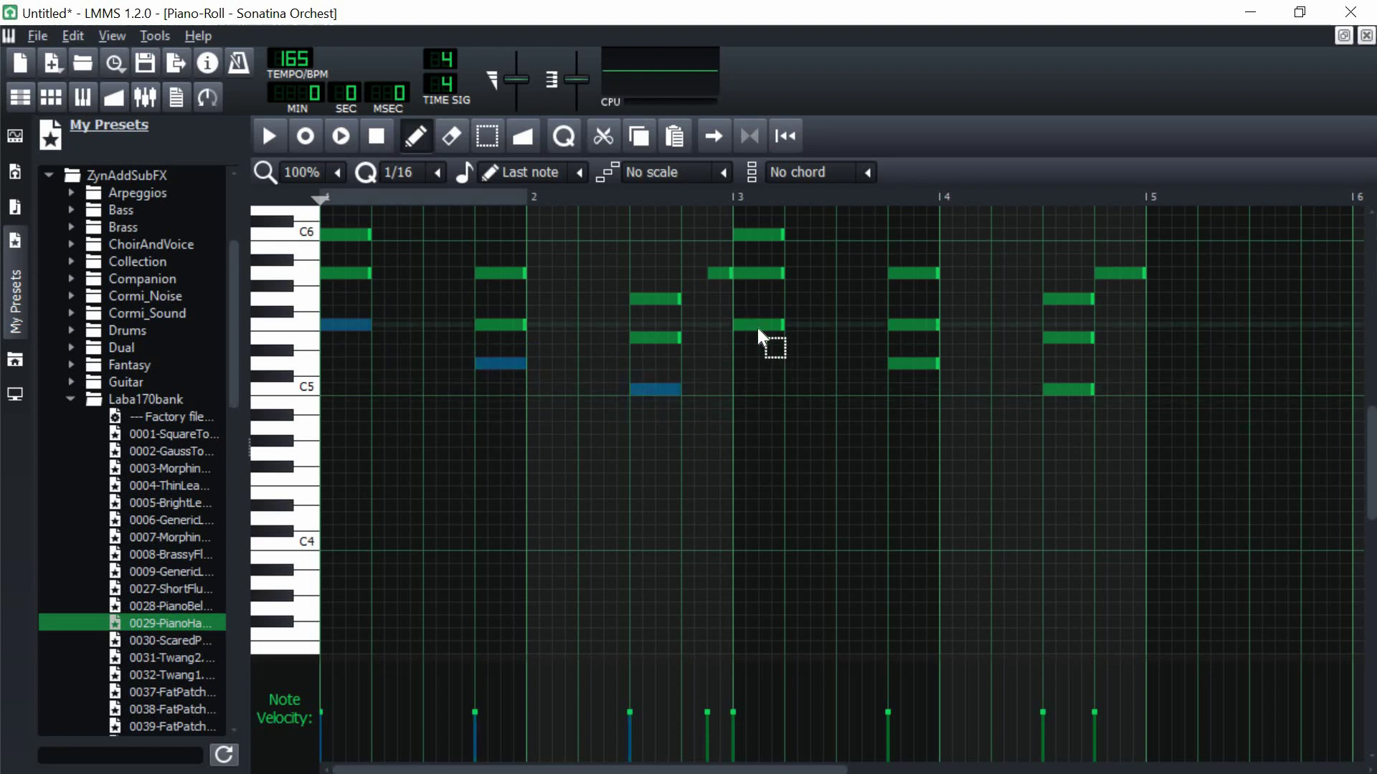
{"action": "left_click_drag", "start_coordinate": [757, 328], "coordinate": [771, 352], "text": "ctrl+shift"}
{"action": "left_click", "coordinate": [901, 364], "text": "ctrl"}
{"action": "left_click", "coordinate": [1068, 390], "text": "ctrl"}
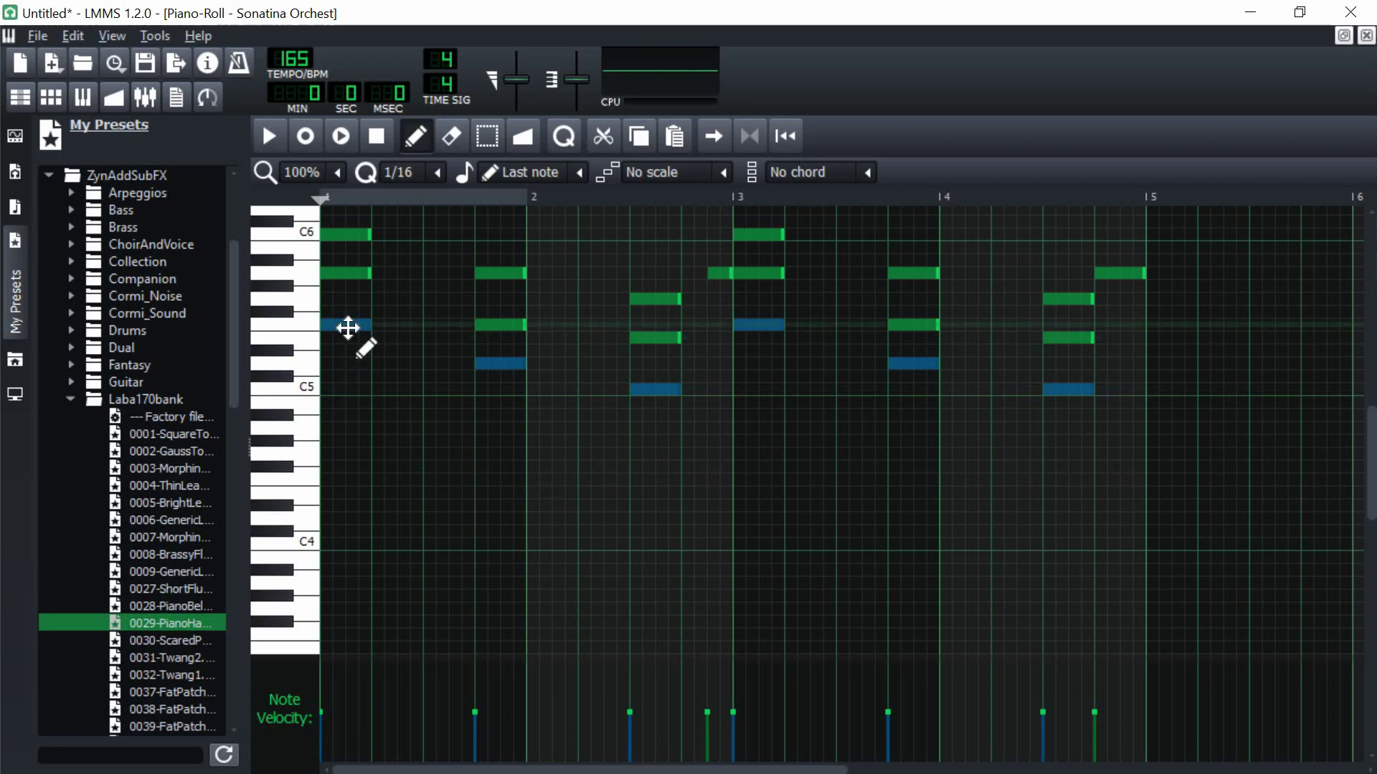
{"action": "mouse_move", "coordinate": [348, 328]}
{"action": "left_mouse_down"}
{"action": "mouse_move", "coordinate": [381, 401]}
{"action": "mouse_move", "coordinate": [343, 549]}
{"action": "mouse_move", "coordinate": [351, 570]}
{"action": "mouse_move", "coordinate": [325, 458]}
{"action": "mouse_move", "coordinate": [343, 480]}
{"action": "left_mouse_up"}
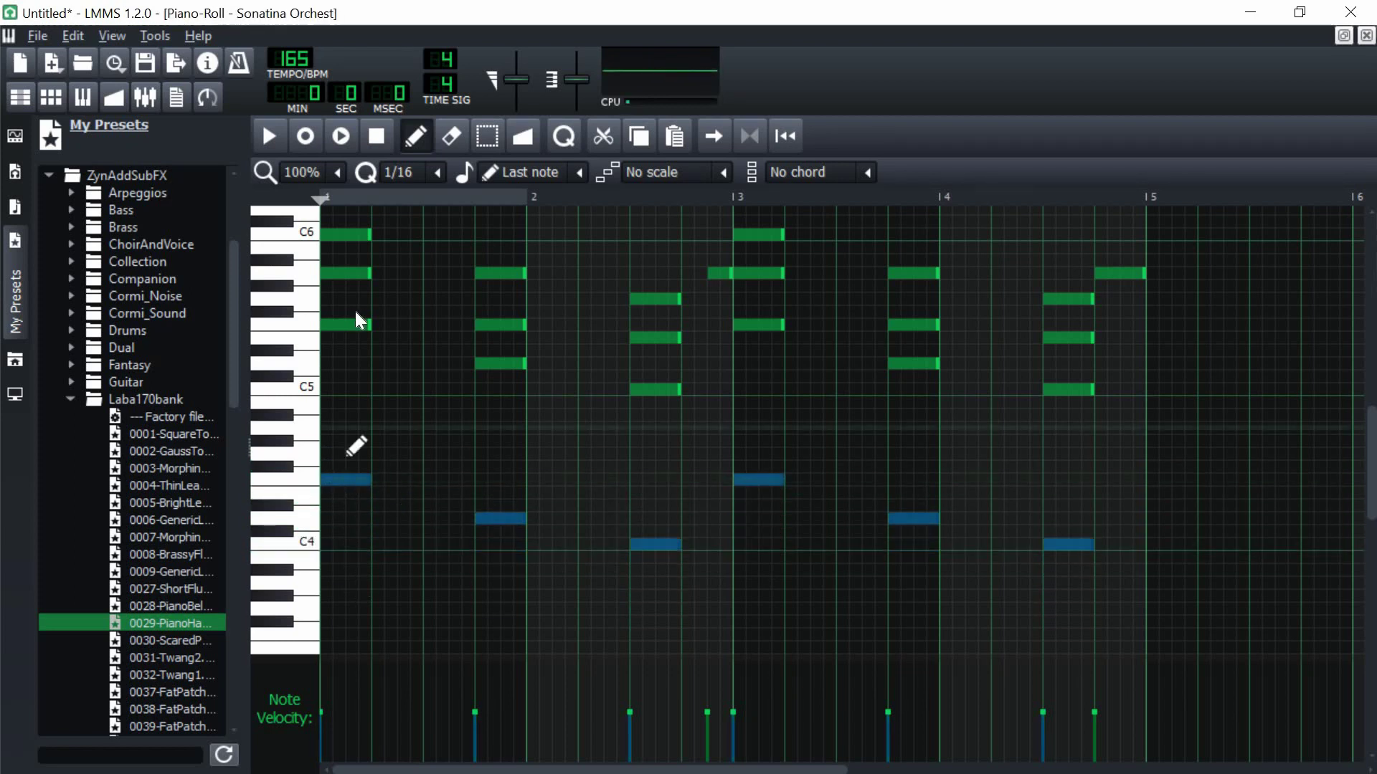
{"action": "left_click", "coordinate": [517, 474]}
{"action": "right_click", "coordinate": [545, 478]}
{"action": "key", "text": "space"}
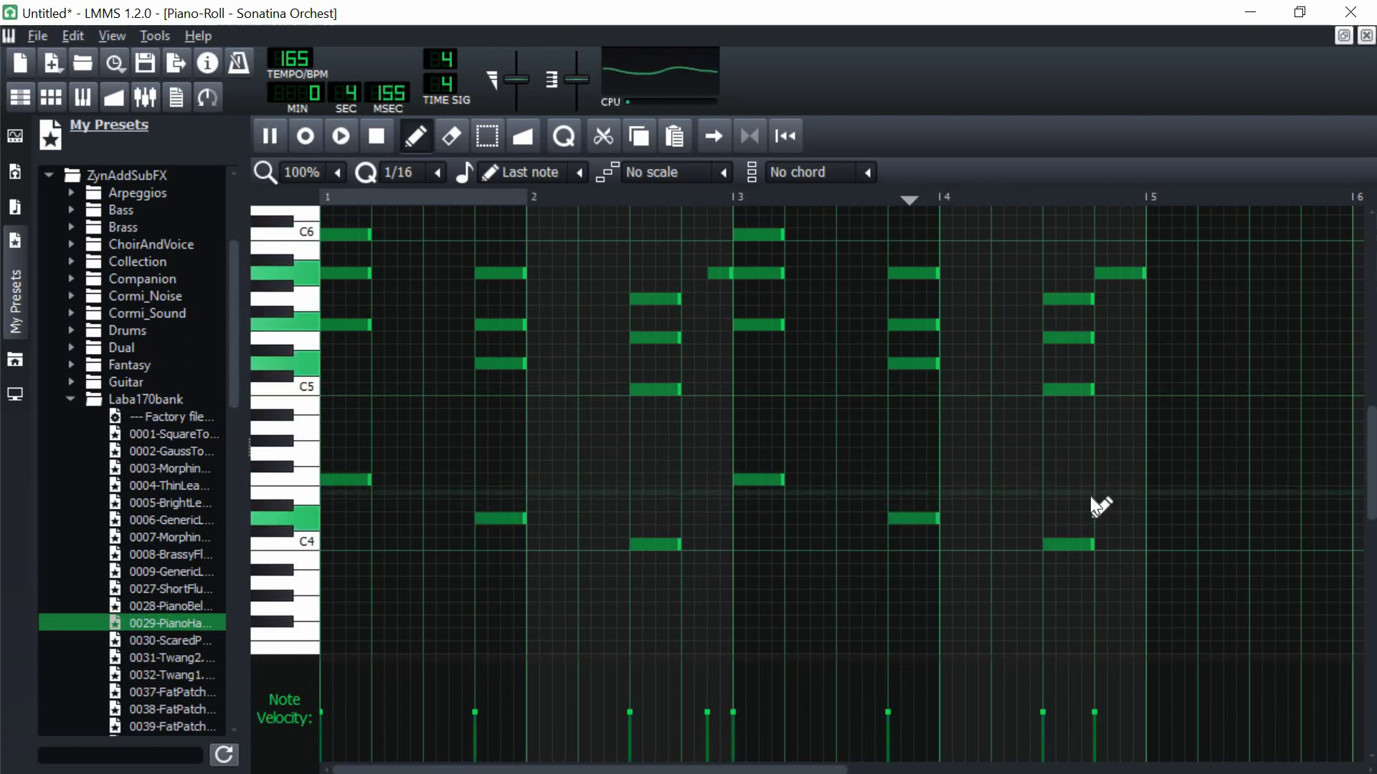
{"action": "scroll", "coordinate": [1090, 496], "scroll_direction": "up", "scroll_amount": 2}
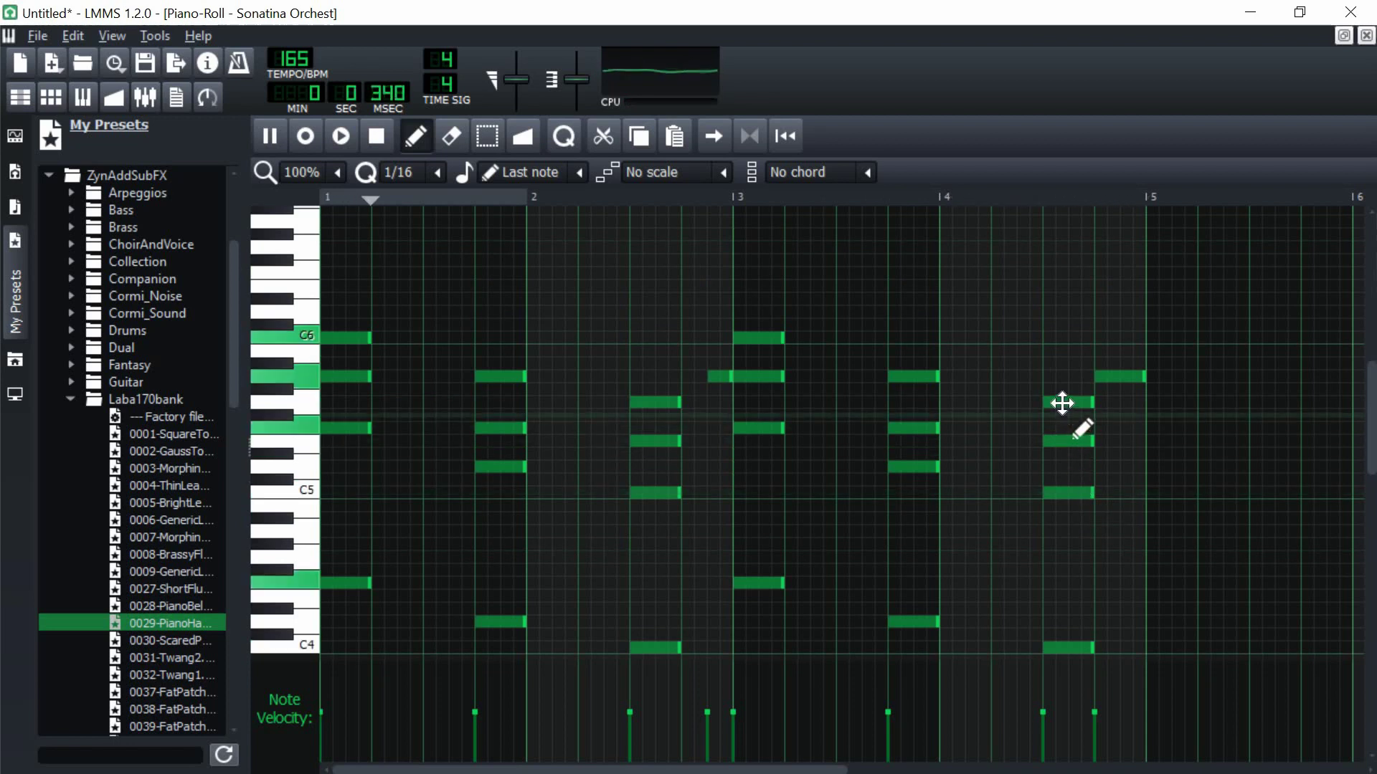
{"action": "key", "text": "space"}
{"action": "scroll", "coordinate": [610, 325], "scroll_direction": "down", "scroll_amount": 2}
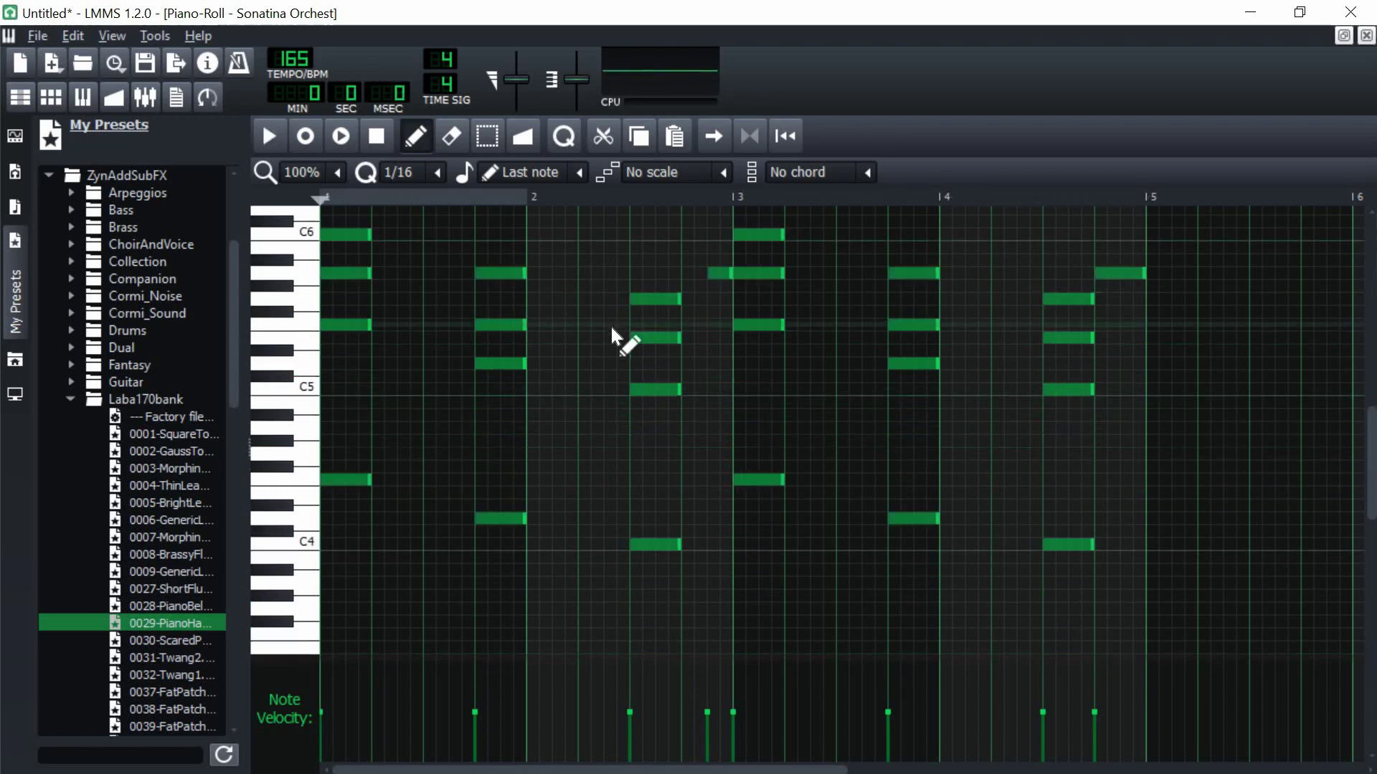
Step: Draft a melody above the chords in bars 1 and 2, starting with F6 on beat 2 and moving through G6 and A6
{"action": "scroll", "coordinate": [491, 361], "scroll_direction": "up", "scroll_amount": 3}
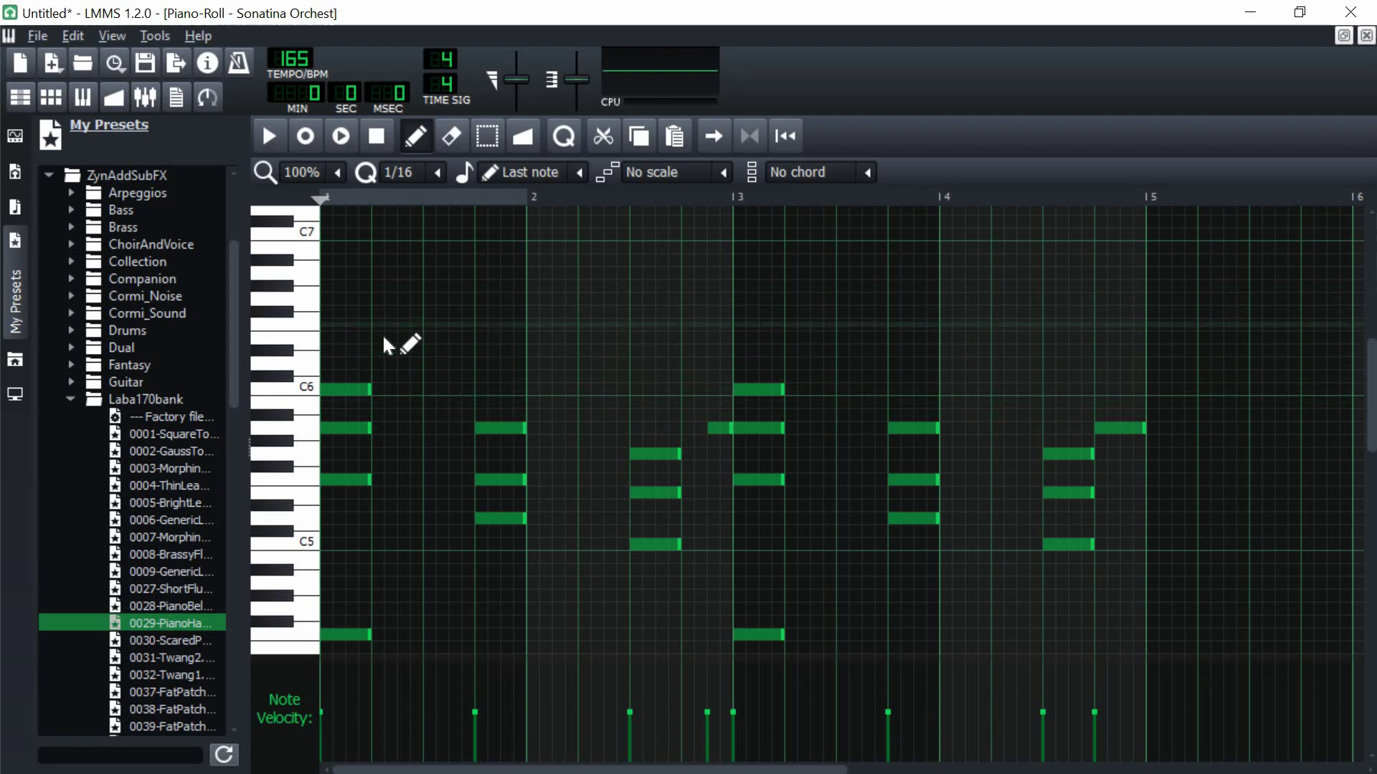
{"action": "left_click", "coordinate": [398, 324]}
{"action": "left_click", "coordinate": [475, 234]}
{"action": "left_click", "coordinate": [490, 273]}
{"action": "left_click_drag", "start_coordinate": [474, 234], "coordinate": [462, 298]}
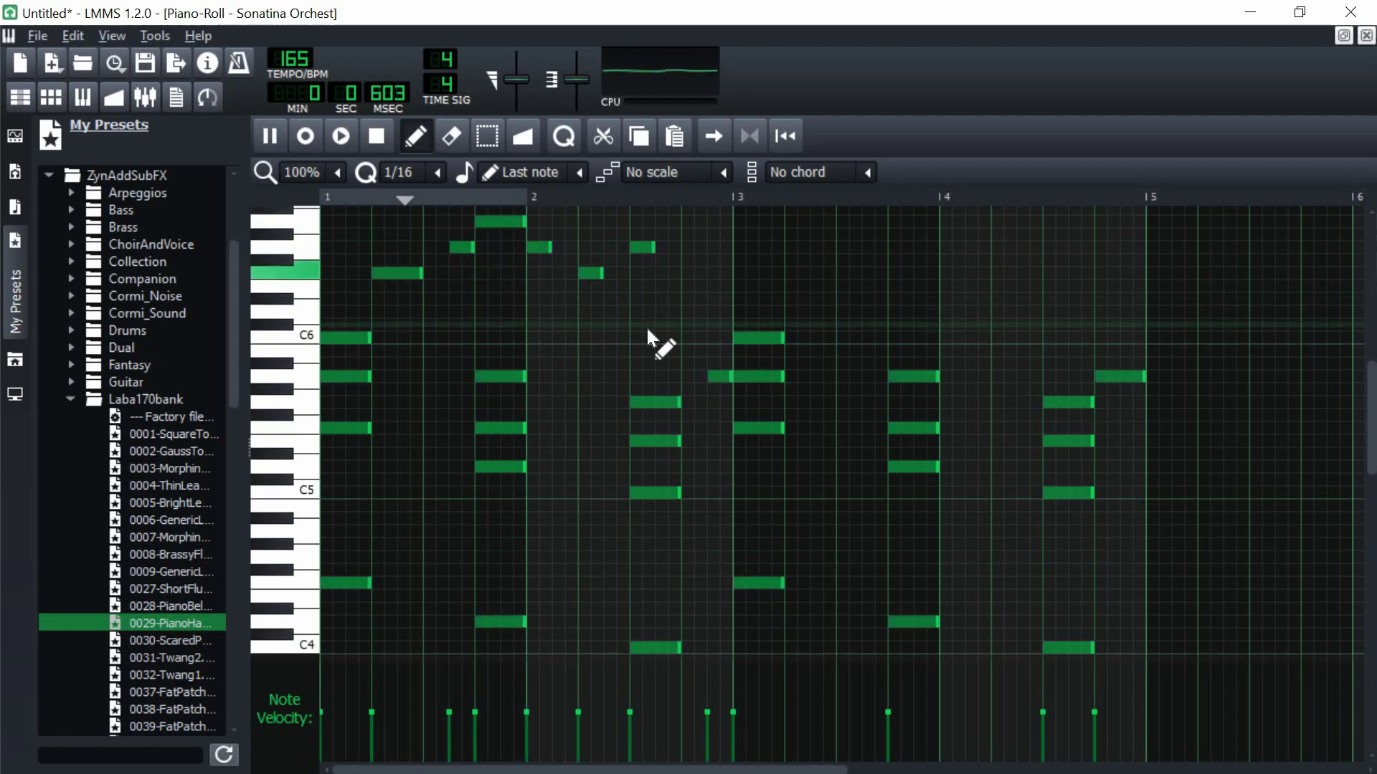
Step: Rework the melody to G6 and C7 on beats 3 and 4 of bar 1 and A6, G6, A6 on beats 2–4 of bar 2
{"action": "left_click", "coordinate": [480, 215]}
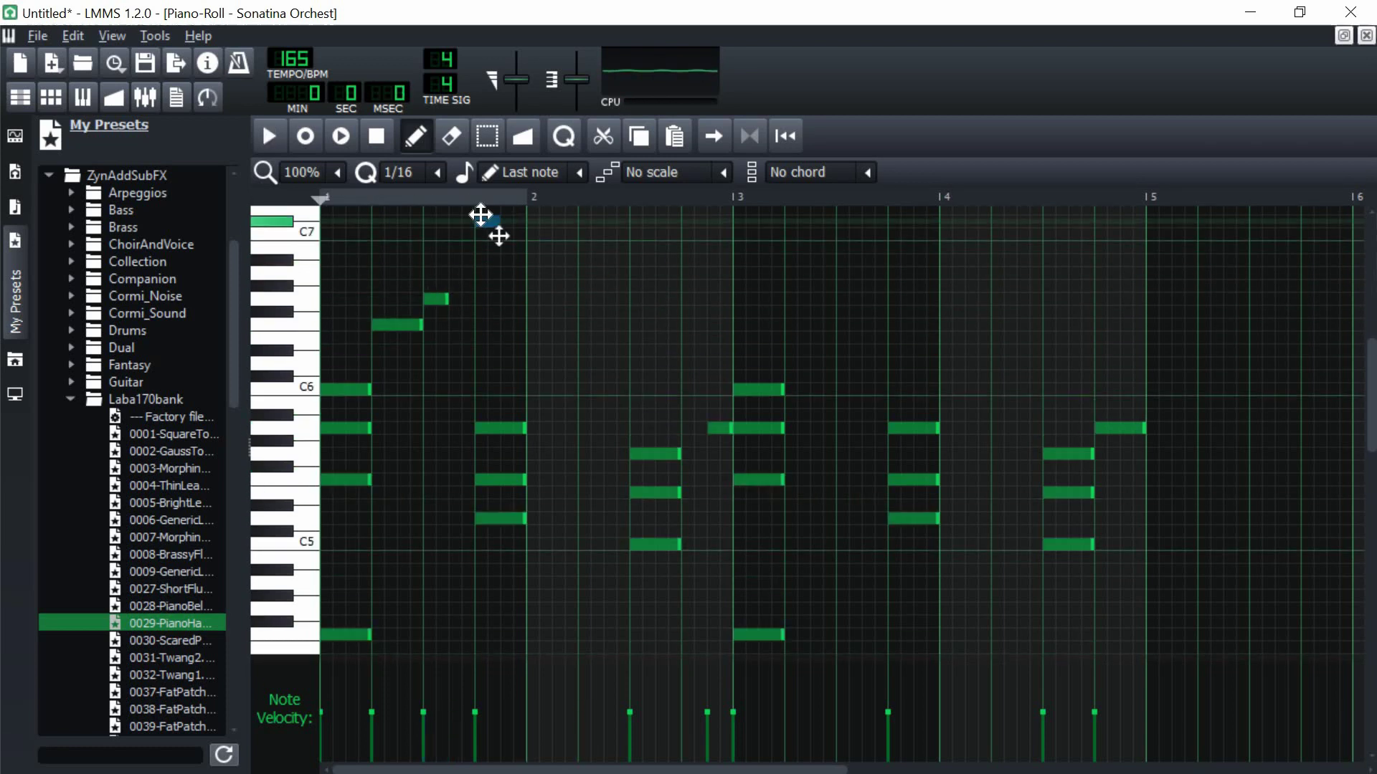
{"action": "left_click_drag", "start_coordinate": [480, 215], "coordinate": [481, 233]}
{"action": "left_click", "coordinate": [639, 299]}
{"action": "left_click", "coordinate": [587, 260]}
{"action": "left_click_drag", "start_coordinate": [587, 260], "coordinate": [589, 273]}
{"action": "left_click", "coordinate": [687, 273]}
{"action": "key", "text": "space"}
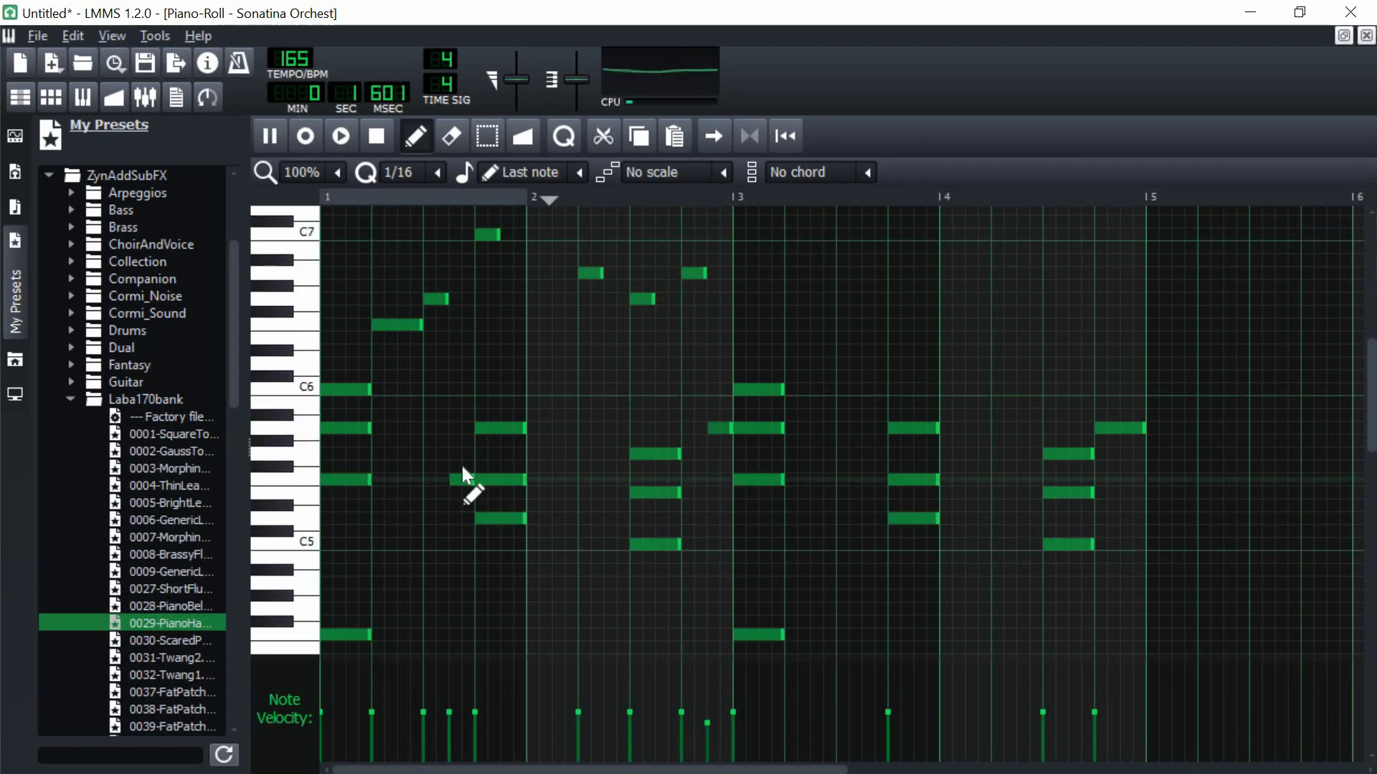
Step: Extend the melody into bars 3 and 4, with F7 on beat 4 of bar 3 followed by E7, C7, A6, G6 and A6
{"action": "scroll", "coordinate": [897, 287], "scroll_direction": "up", "scroll_amount": 2}
{"action": "left_click_drag", "start_coordinate": [900, 389], "coordinate": [894, 304]}
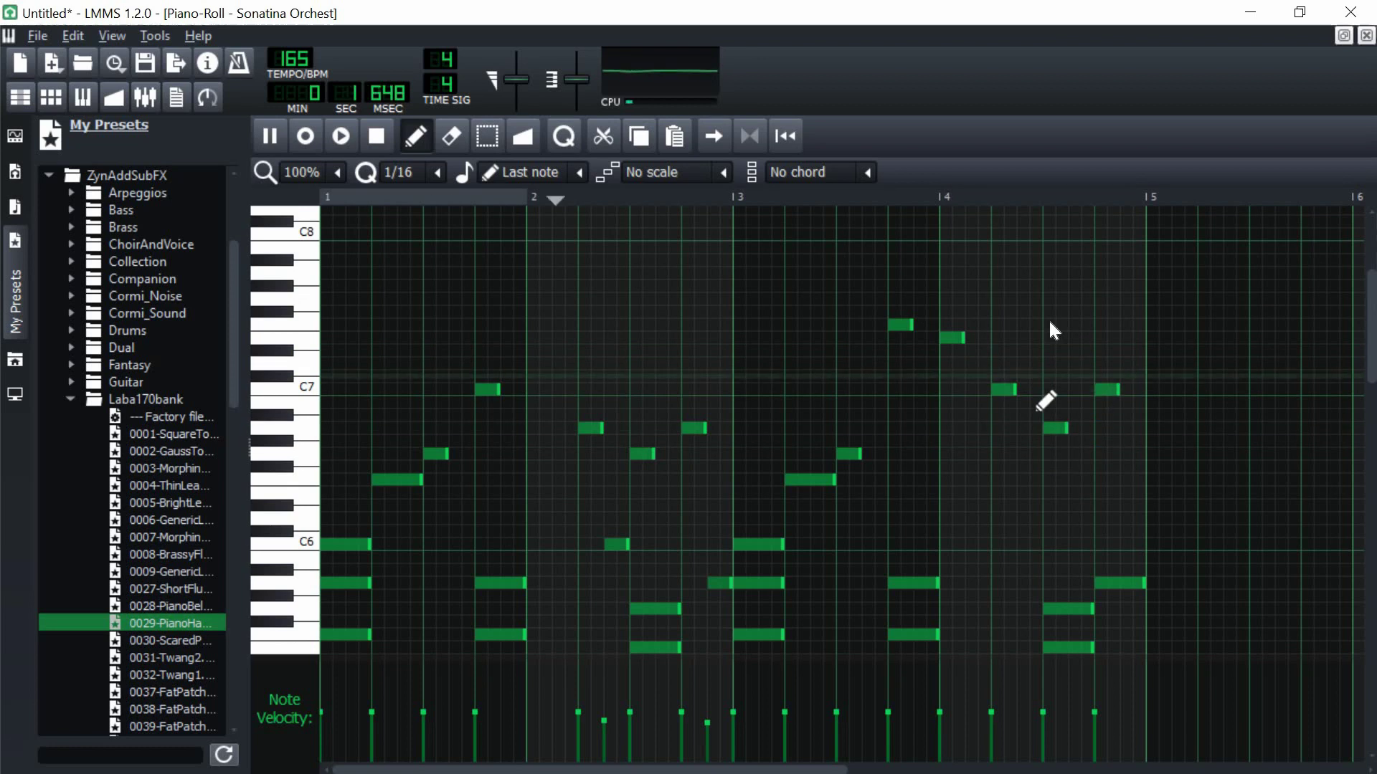
{"action": "scroll", "coordinate": [1040, 408], "scroll_direction": "down", "scroll_amount": 1}
{"action": "key", "text": "space"}
{"action": "left_click", "coordinate": [1088, 403]}
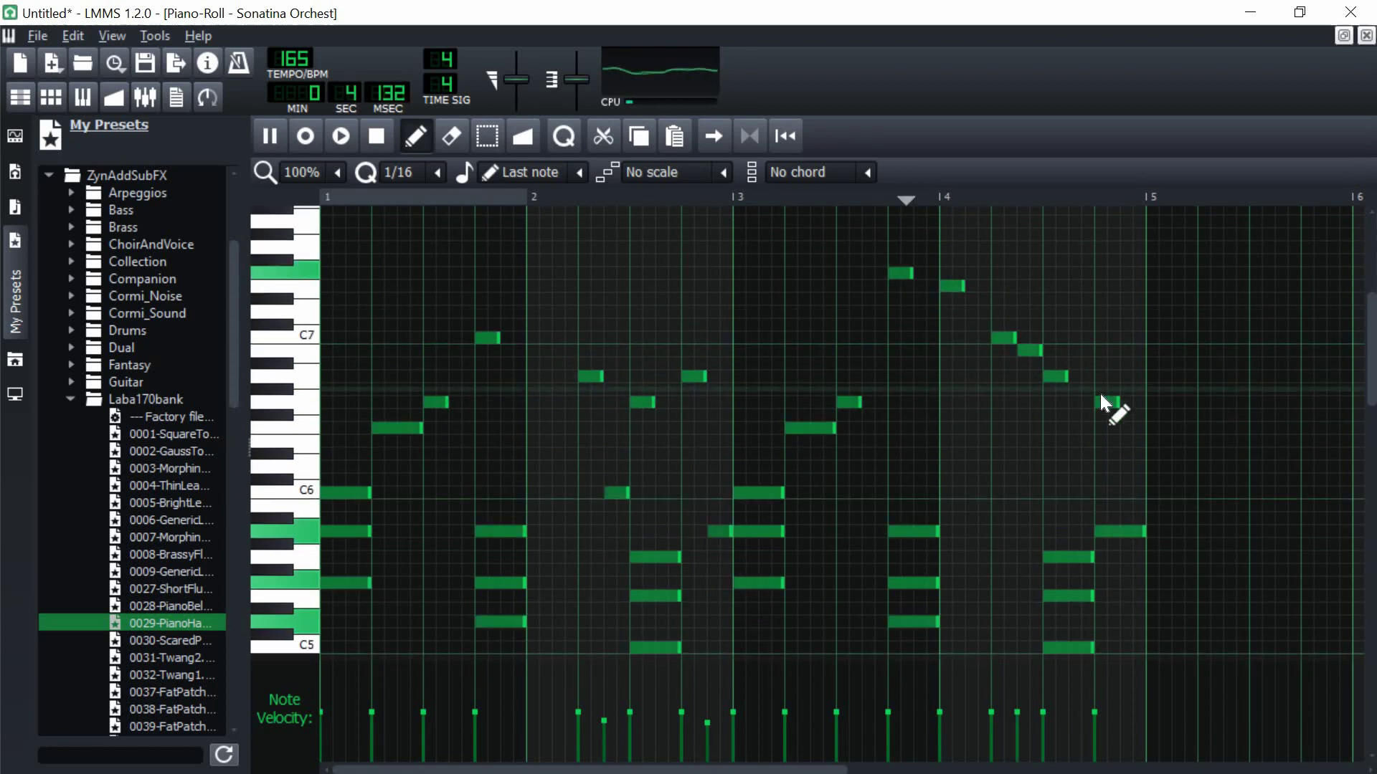
{"action": "key", "text": "space"}
{"action": "left_click_drag", "start_coordinate": [1101, 402], "coordinate": [1104, 376]}
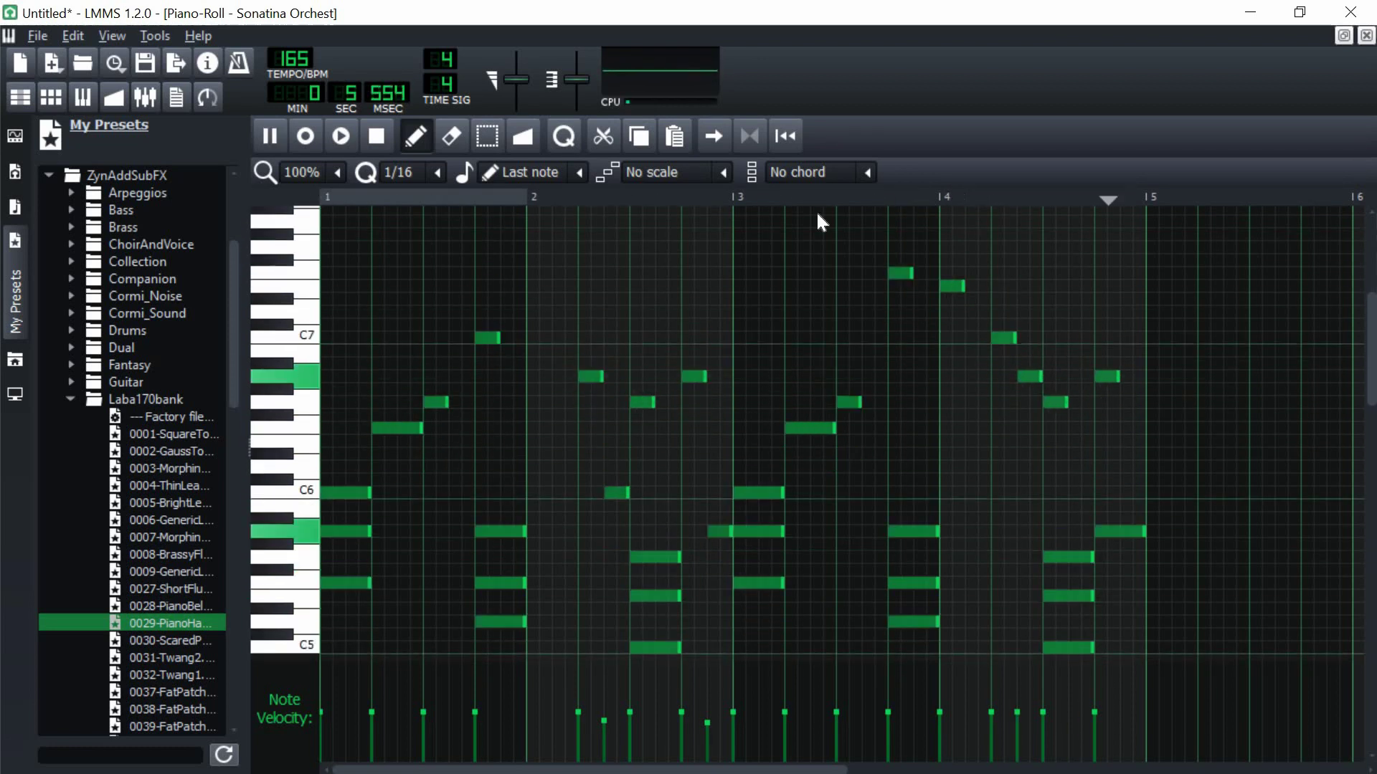
Step: Shorten bar 4's closing A5 note to the last half beat and add a half-beat C6 note just before beat 3
{"action": "scroll", "coordinate": [818, 223], "scroll_direction": "down", "scroll_amount": 1}
{"action": "left_click", "coordinate": [337, 172]}
{"action": "left_click", "coordinate": [323, 246]}
{"action": "left_click", "coordinate": [337, 172]}
{"action": "left_click", "coordinate": [342, 269]}
{"action": "right_click", "coordinate": [1107, 480]}
{"action": "left_click", "coordinate": [1133, 480]}
{"action": "left_click", "coordinate": [1030, 441]}
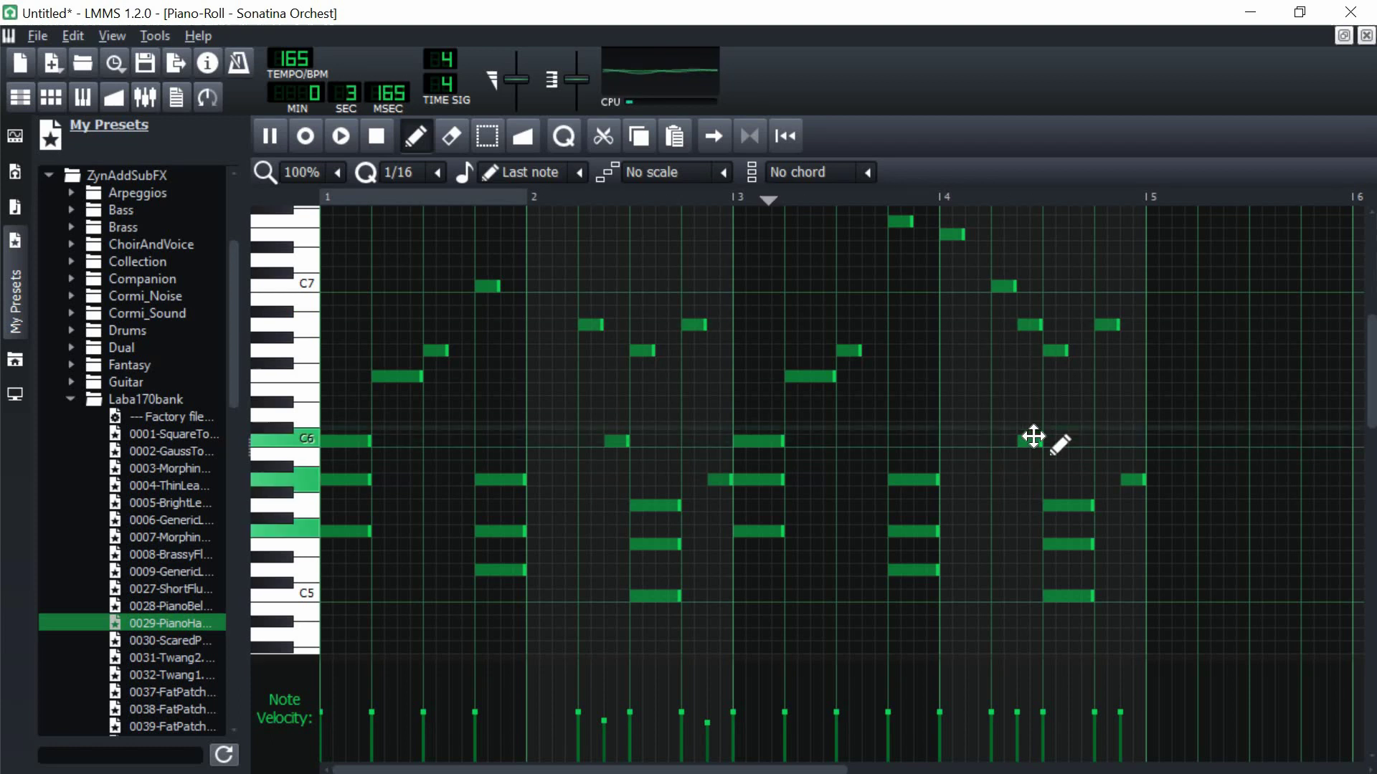
{"action": "key", "text": "space"}
Step: Play back the four-bar pattern and review its bass, chord and melody notes
{"action": "scroll", "coordinate": [990, 416], "scroll_direction": "up", "scroll_amount": 1}
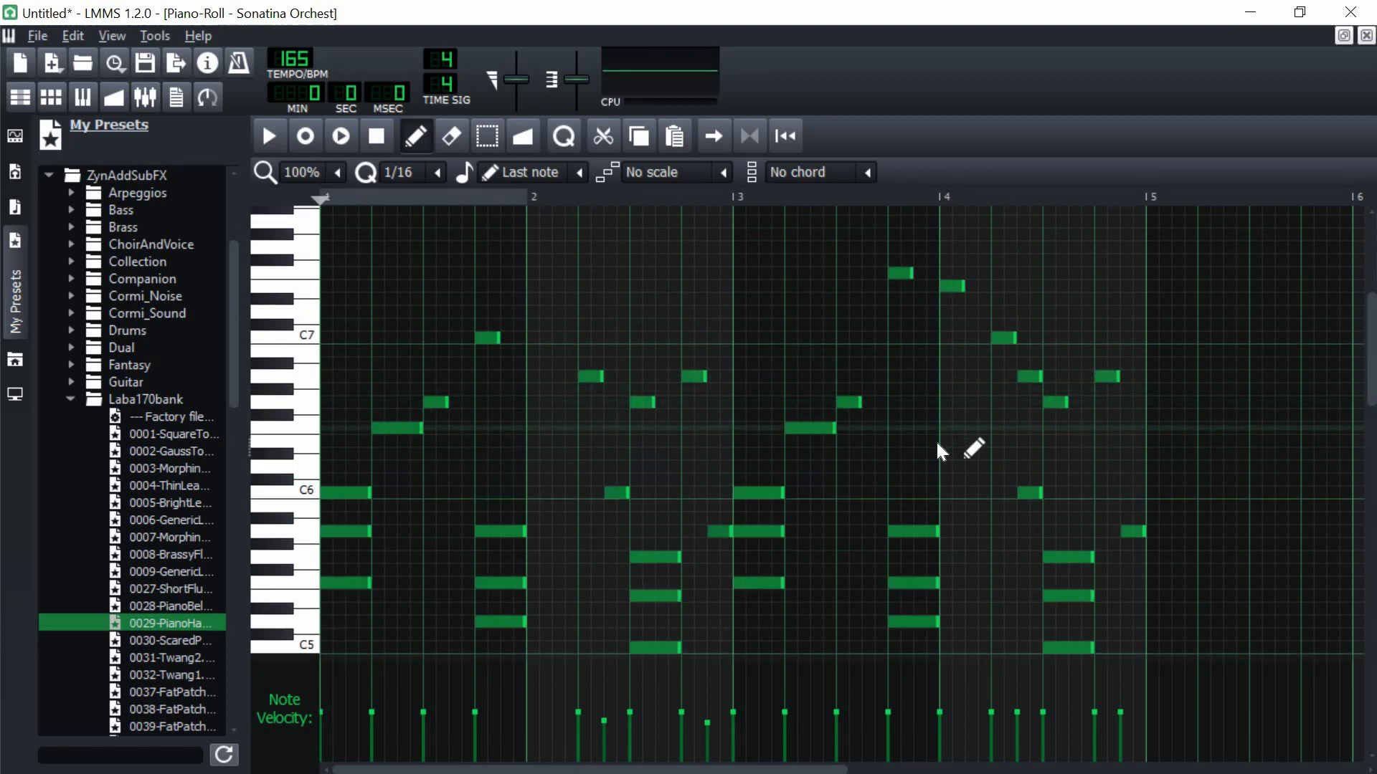
{"action": "scroll", "coordinate": [925, 438], "scroll_direction": "down", "scroll_amount": 3}
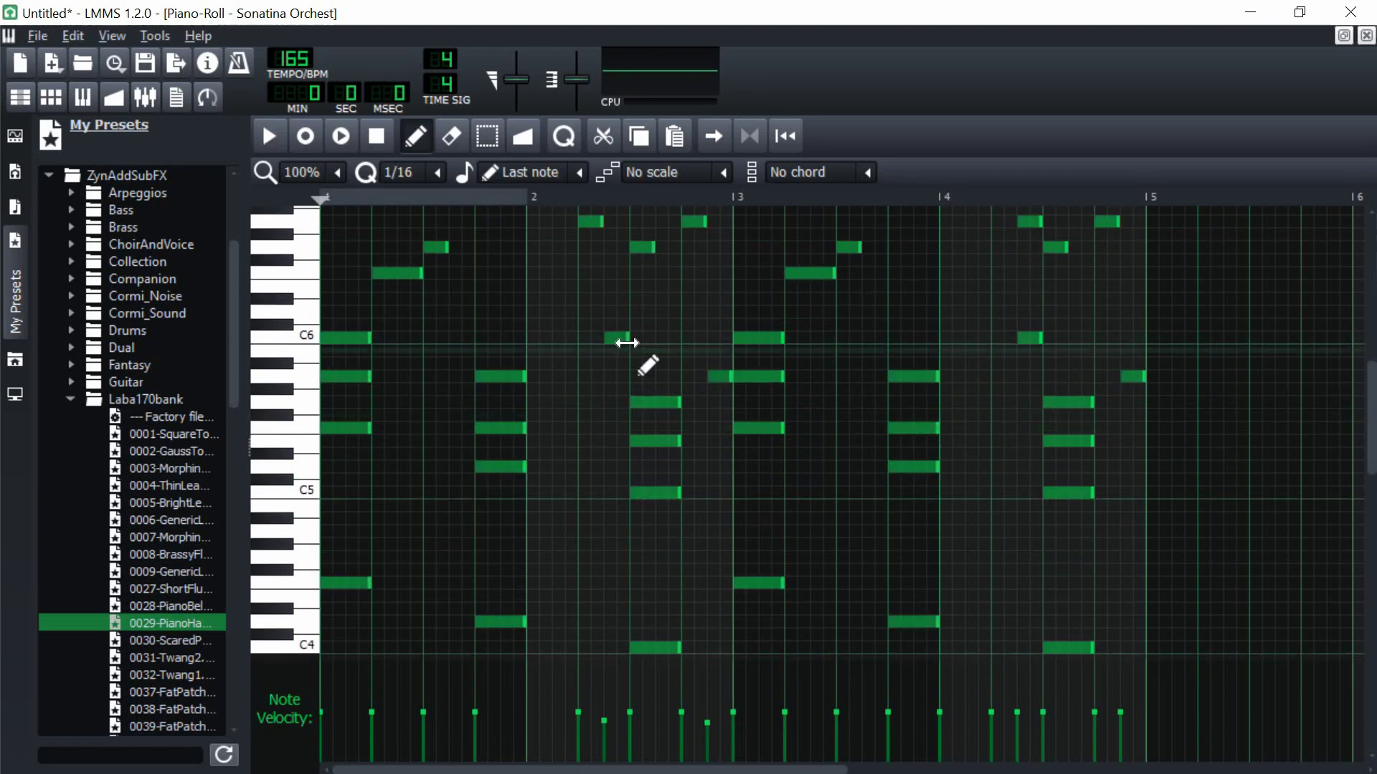
{"action": "left_click", "coordinate": [269, 135]}
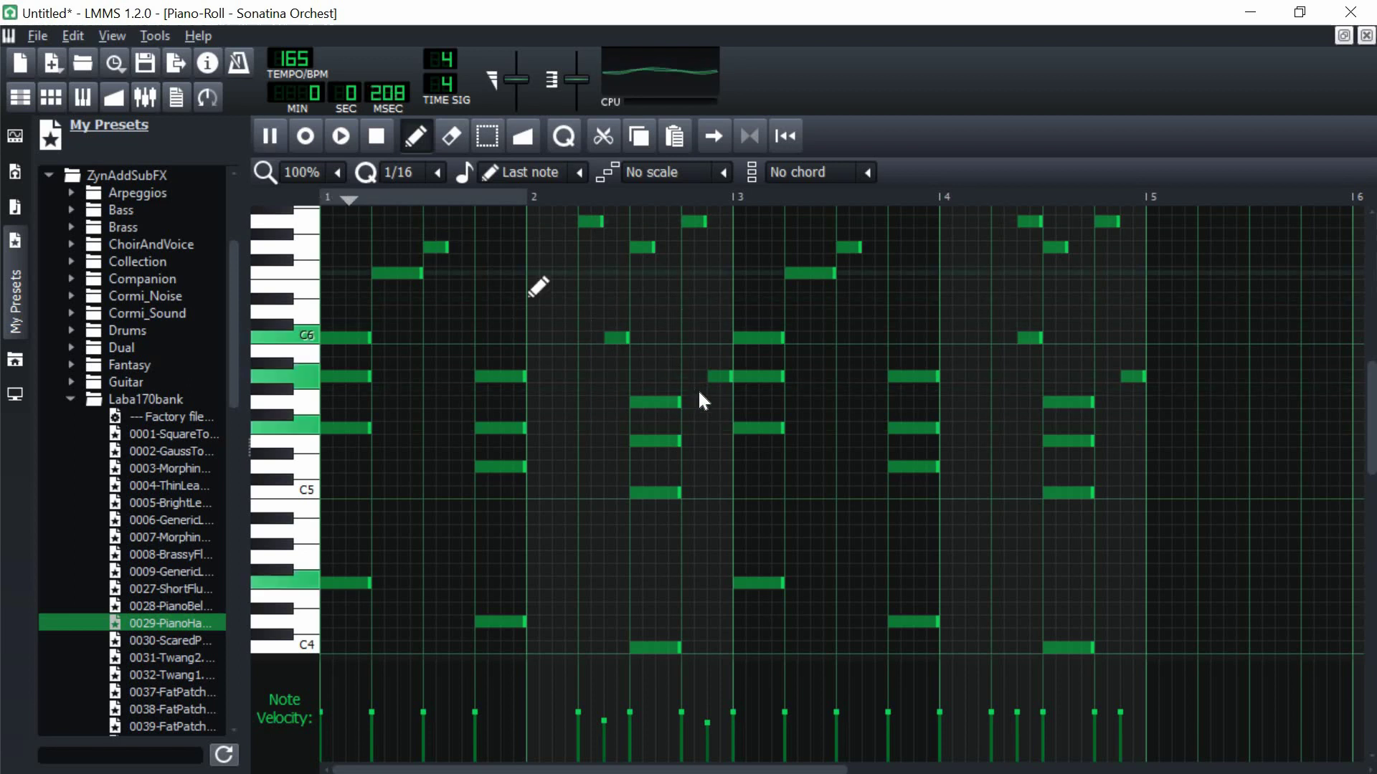
{"action": "scroll", "coordinate": [784, 402], "scroll_direction": "up", "scroll_amount": 2}
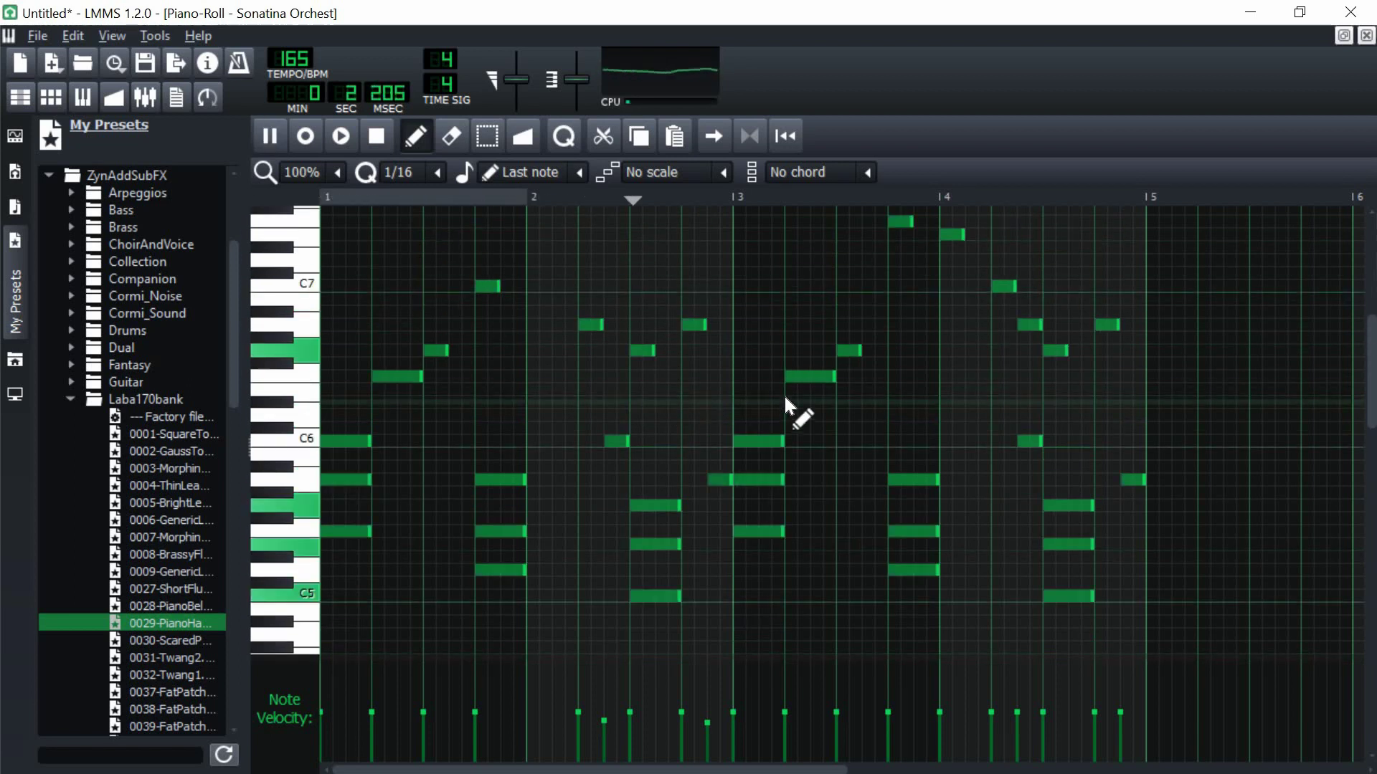
{"action": "scroll", "coordinate": [860, 394], "scroll_direction": "up", "scroll_amount": 1}
{"action": "scroll", "coordinate": [1076, 362], "scroll_direction": "up", "scroll_amount": 1}
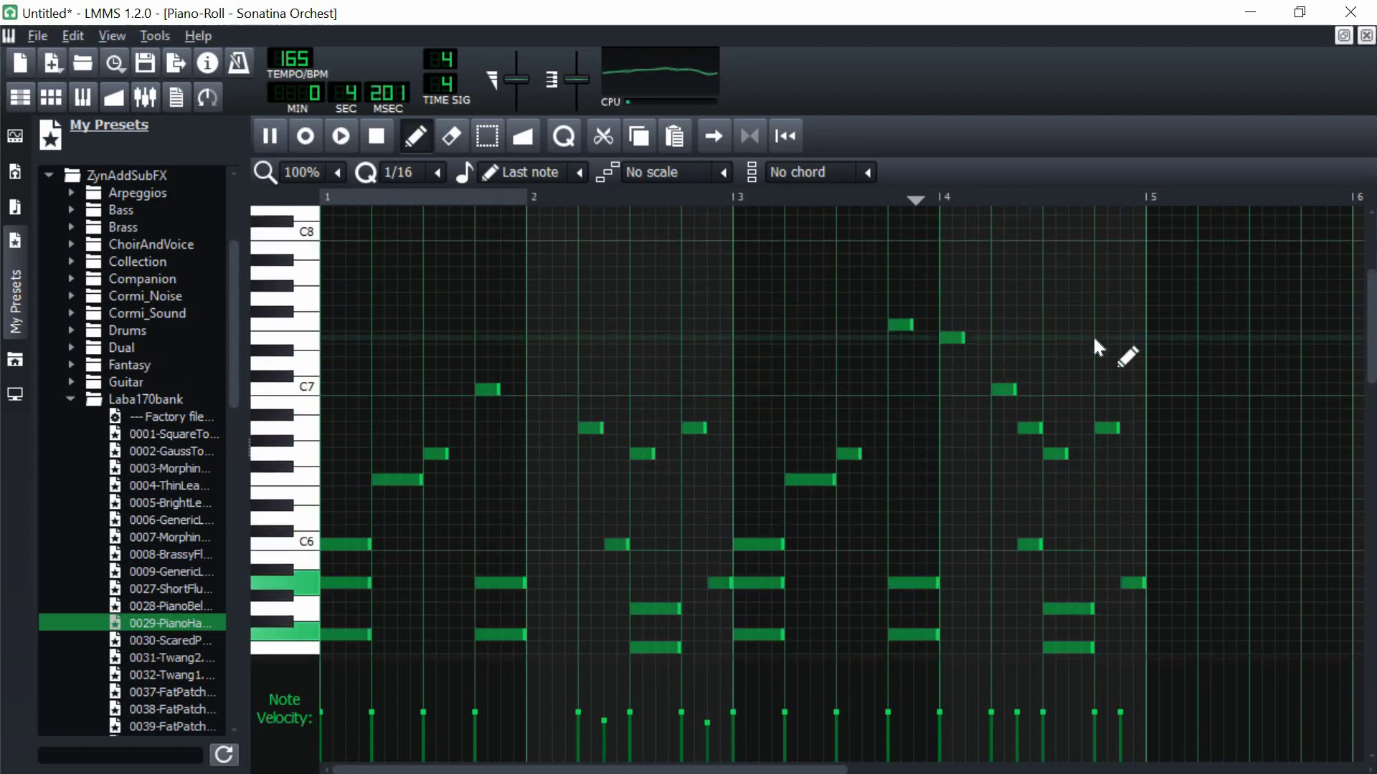
{"action": "scroll", "coordinate": [1147, 354], "scroll_direction": "down", "scroll_amount": 1}
{"action": "left_click", "coordinate": [376, 136]}
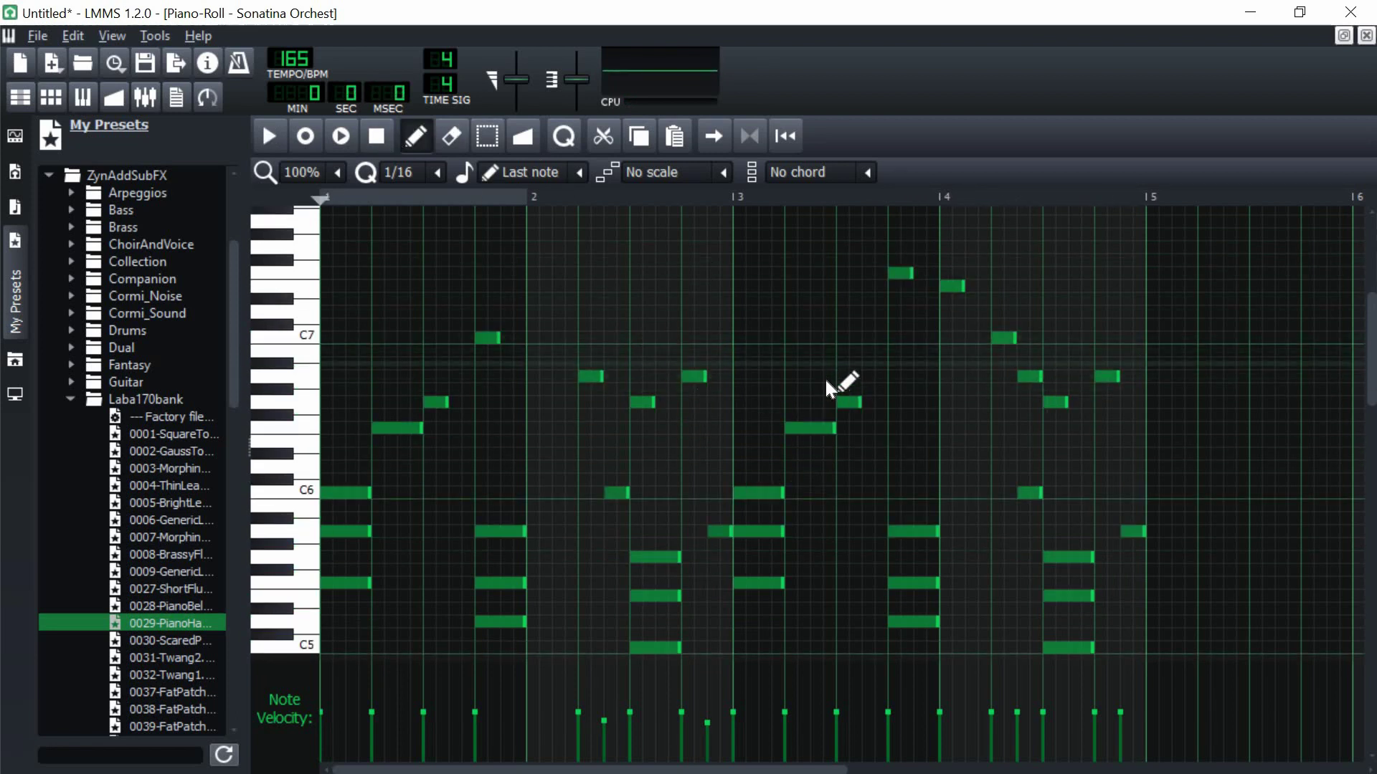
{"action": "scroll", "coordinate": [893, 427], "scroll_direction": "down", "scroll_amount": 2}
{"action": "scroll", "coordinate": [899, 423], "scroll_direction": "up", "scroll_amount": 1}
{"action": "scroll", "coordinate": [911, 415], "scroll_direction": "up", "scroll_amount": 2}
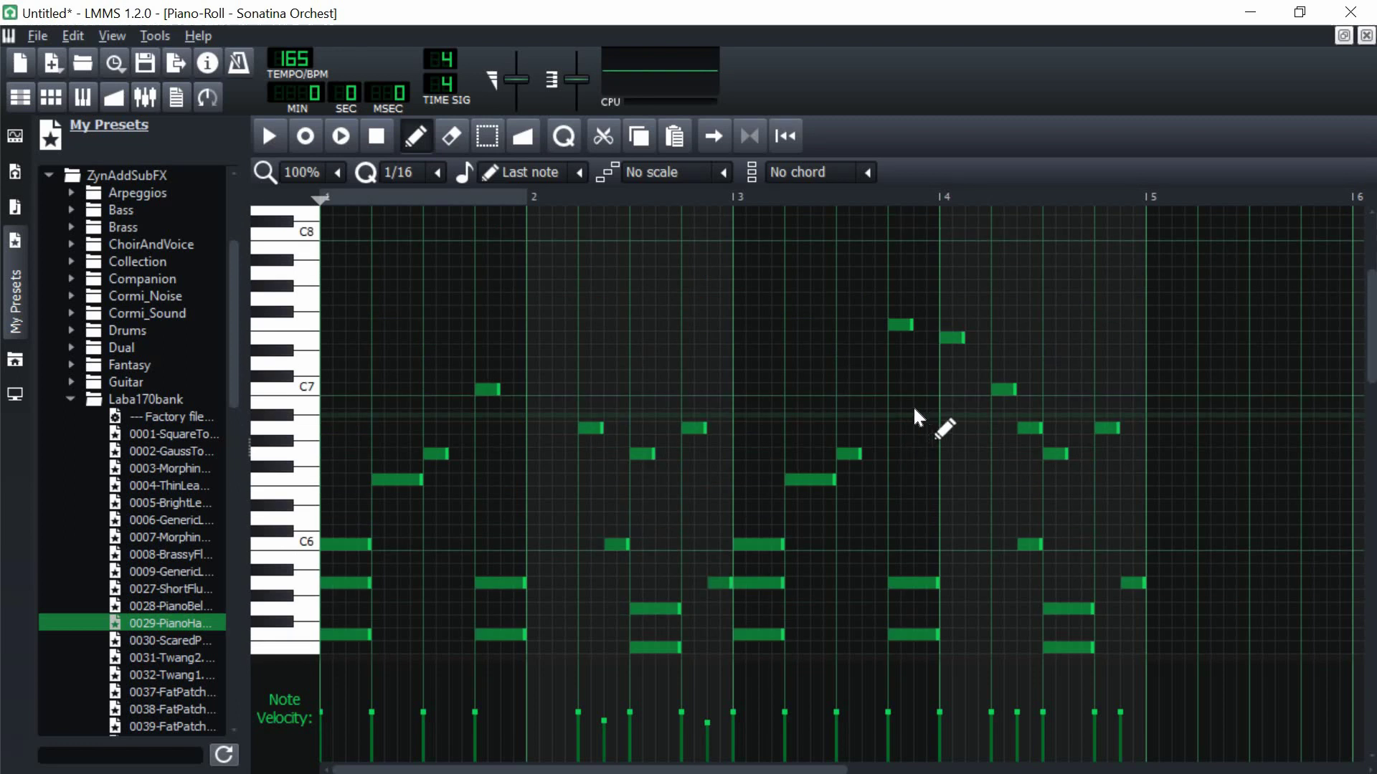
Step: Duplicate all the notes of the four-bar pattern into bars 5–8, keeping their pitches
{"action": "key", "text": "ctrl+a"}
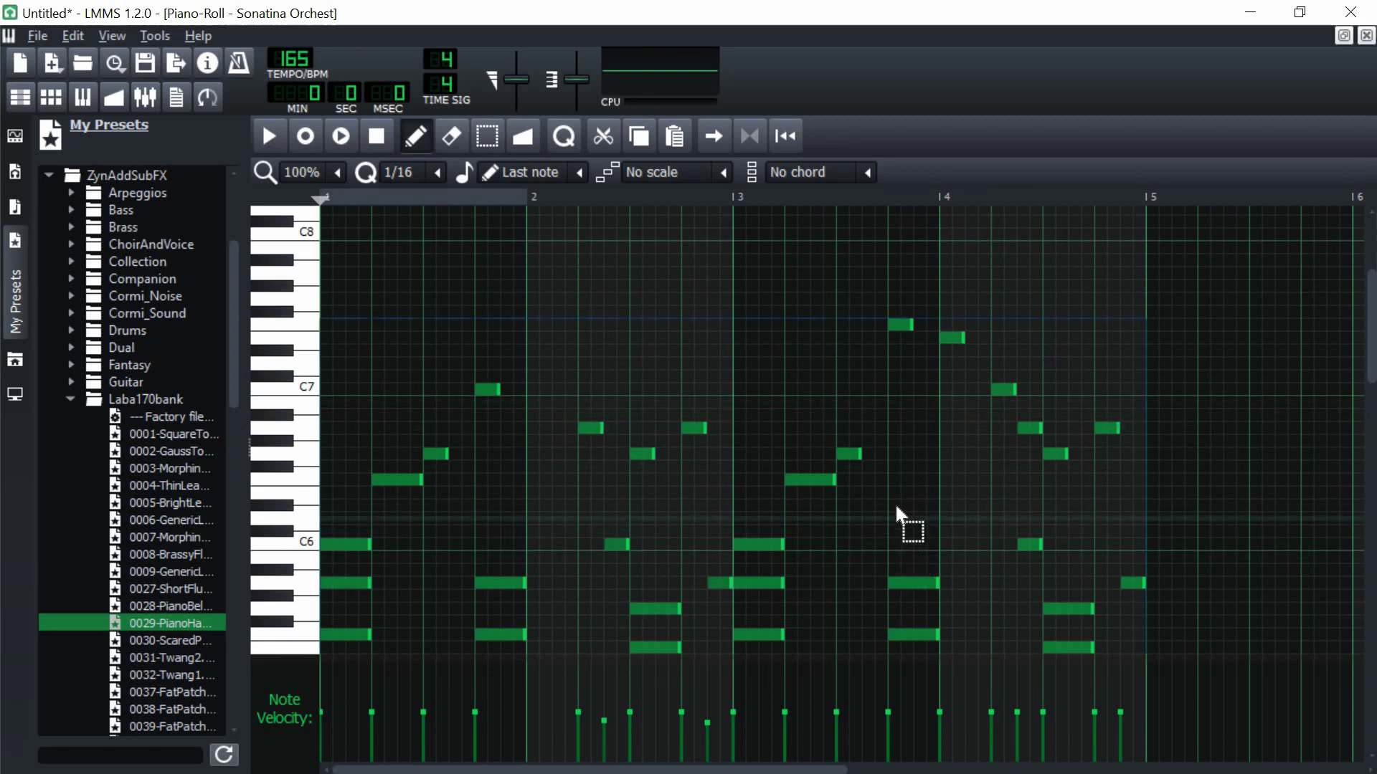
{"action": "key", "text": "ctrl+a"}
{"action": "scroll", "coordinate": [359, 338], "scroll_direction": "down", "scroll_amount": 4}
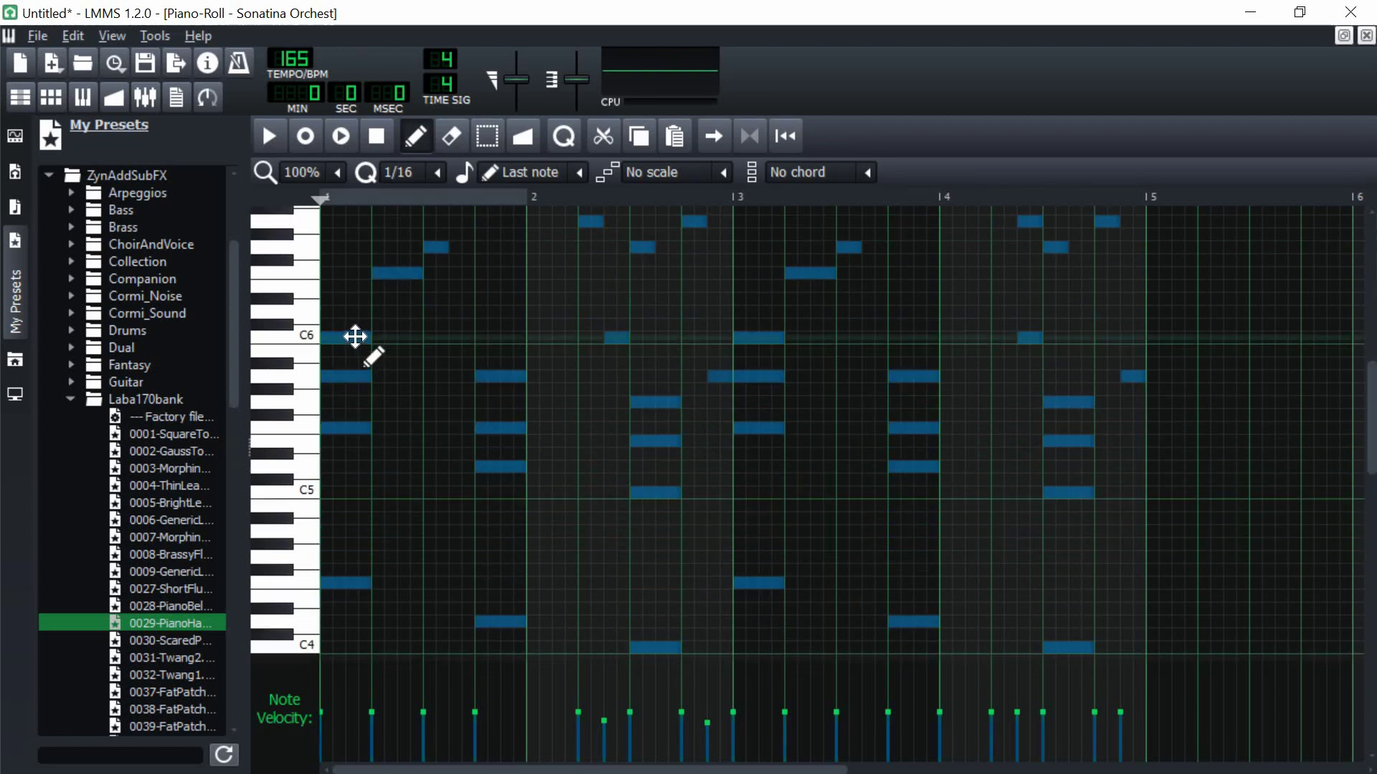
{"action": "left_click_drag", "start_coordinate": [355, 336], "coordinate": [1199, 336]}
{"action": "scroll", "coordinate": [861, 365], "scroll_direction": "down", "scroll_amount": 5}
{"action": "scroll", "coordinate": [858, 357], "scroll_direction": "up", "scroll_amount": 10}
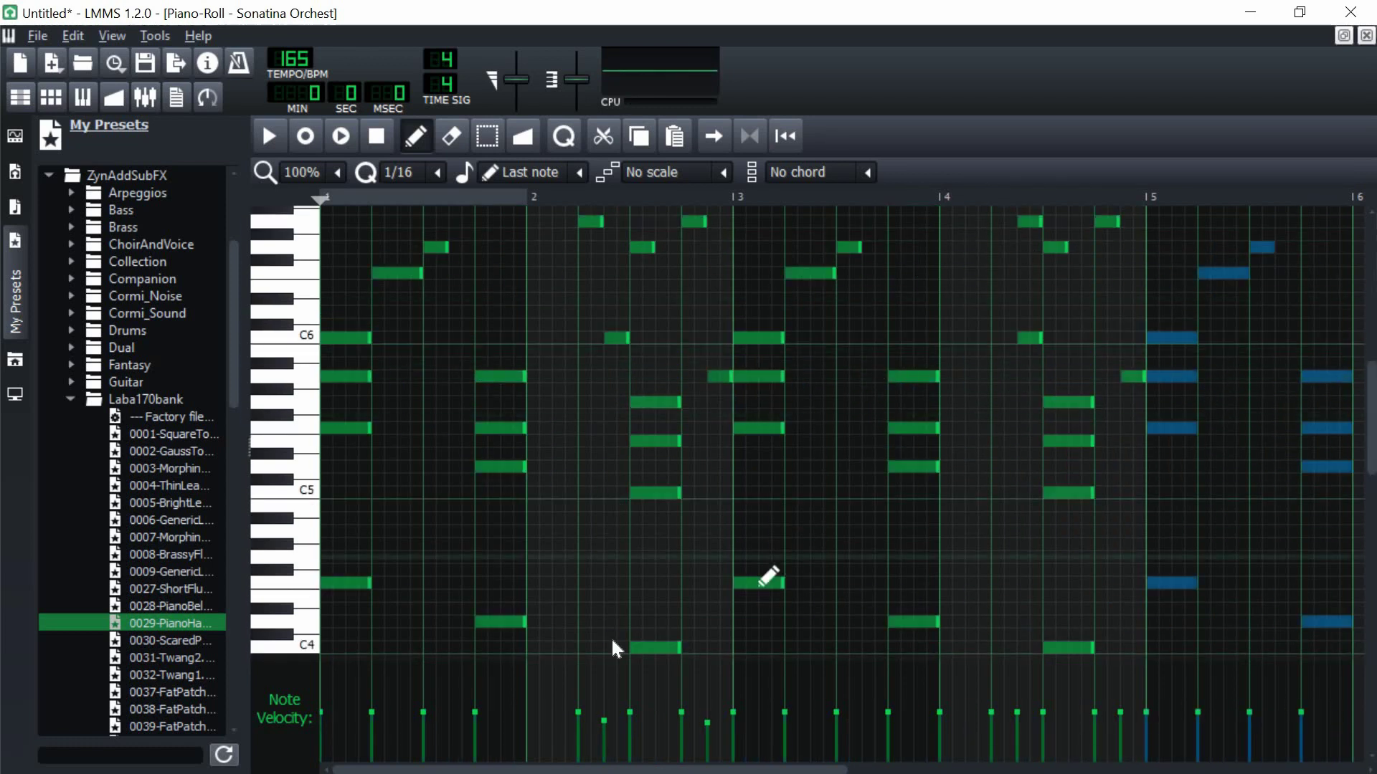
{"action": "scroll", "coordinate": [617, 638], "scroll_direction": "right", "scroll_amount": 5}
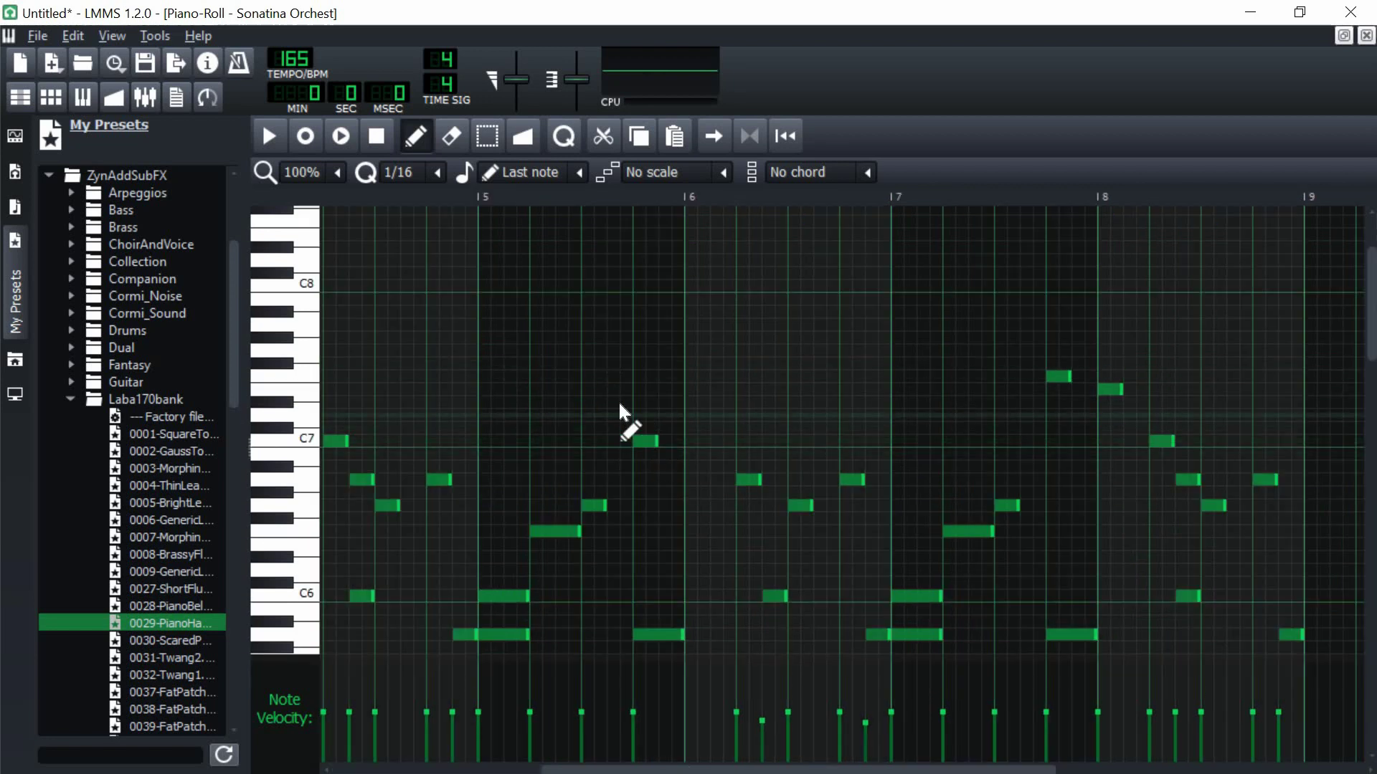
{"action": "scroll", "coordinate": [656, 430], "scroll_direction": "down", "scroll_amount": 1}
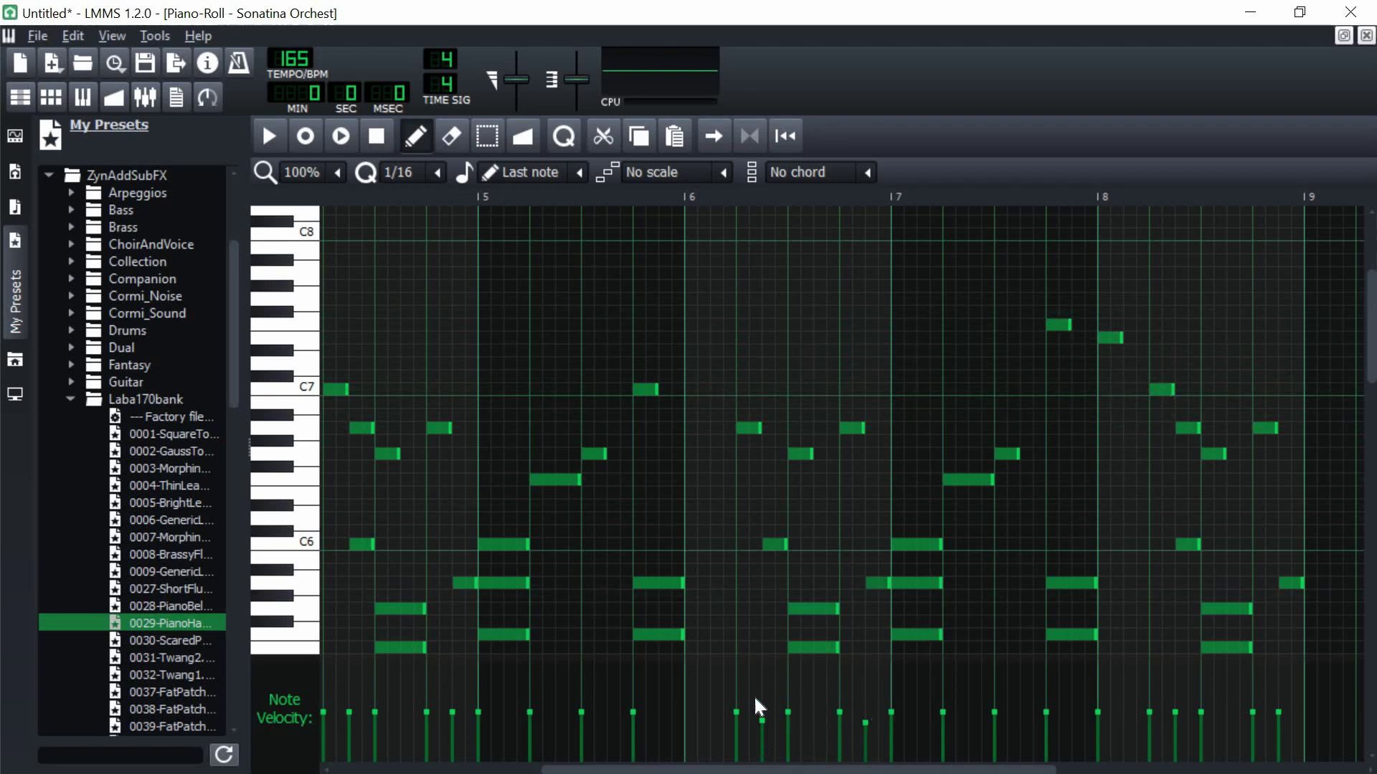
Step: Play back the extended eight-bar pattern and review the melody in bars 5–8
{"action": "key", "text": "space"}
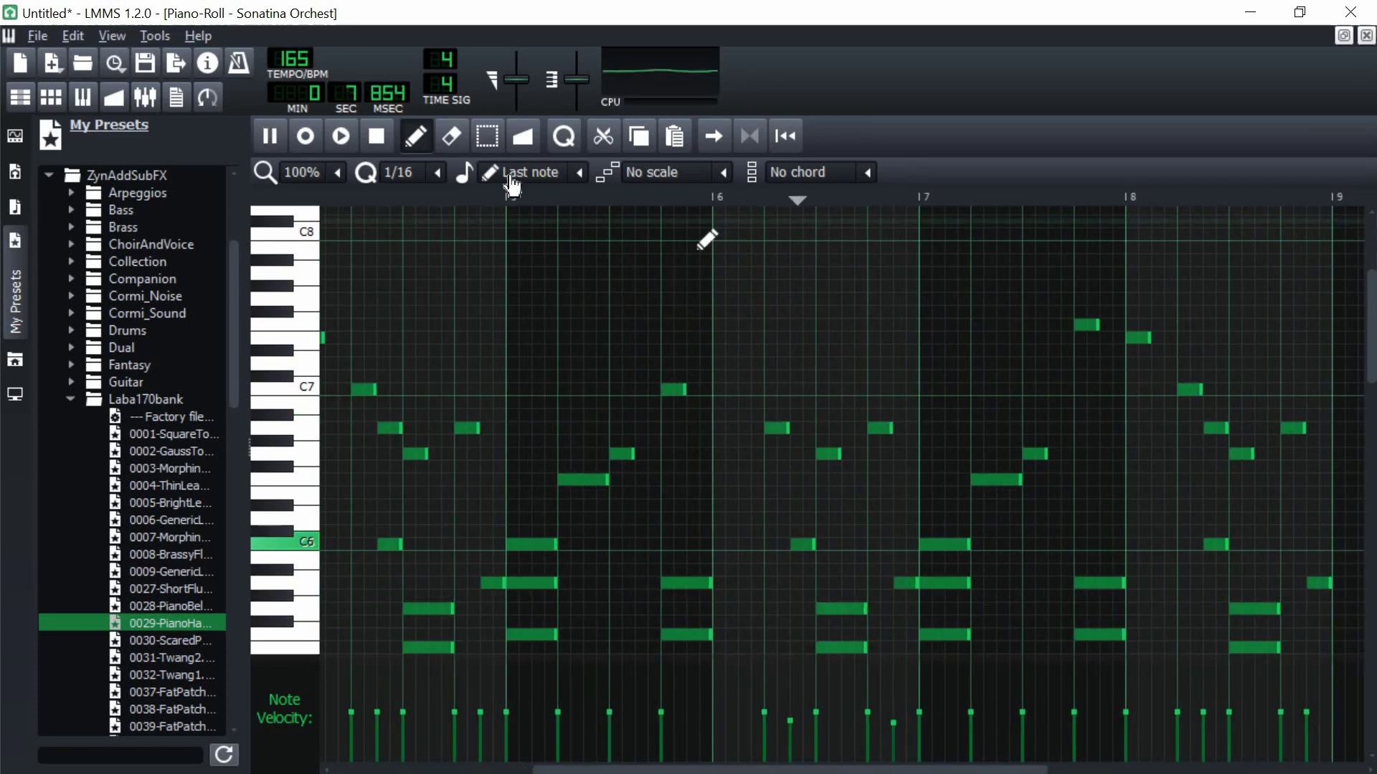
{"action": "key", "text": "space"}
{"action": "left_click_drag", "start_coordinate": [620, 769], "coordinate": [780, 769]}
{"action": "left_click", "coordinate": [269, 137]}
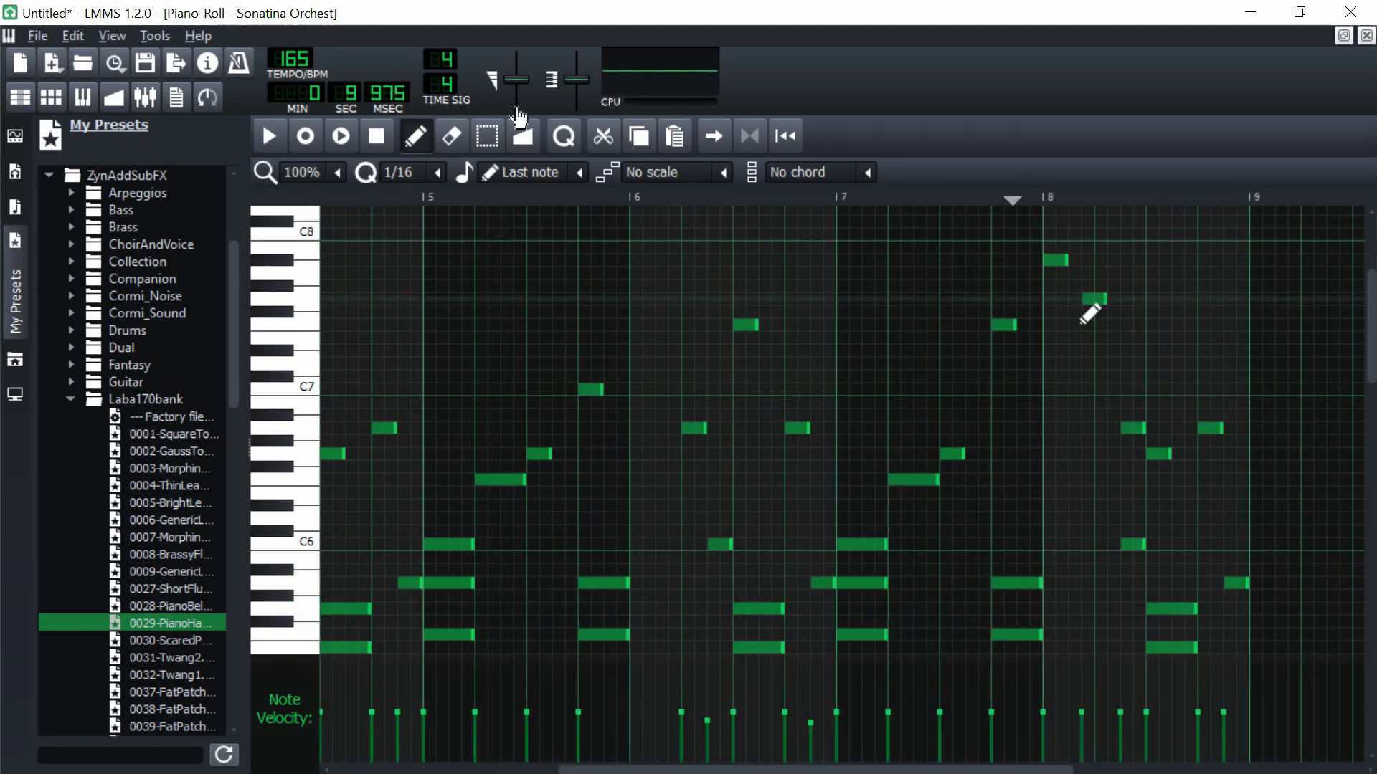
{"action": "key", "text": "space"}
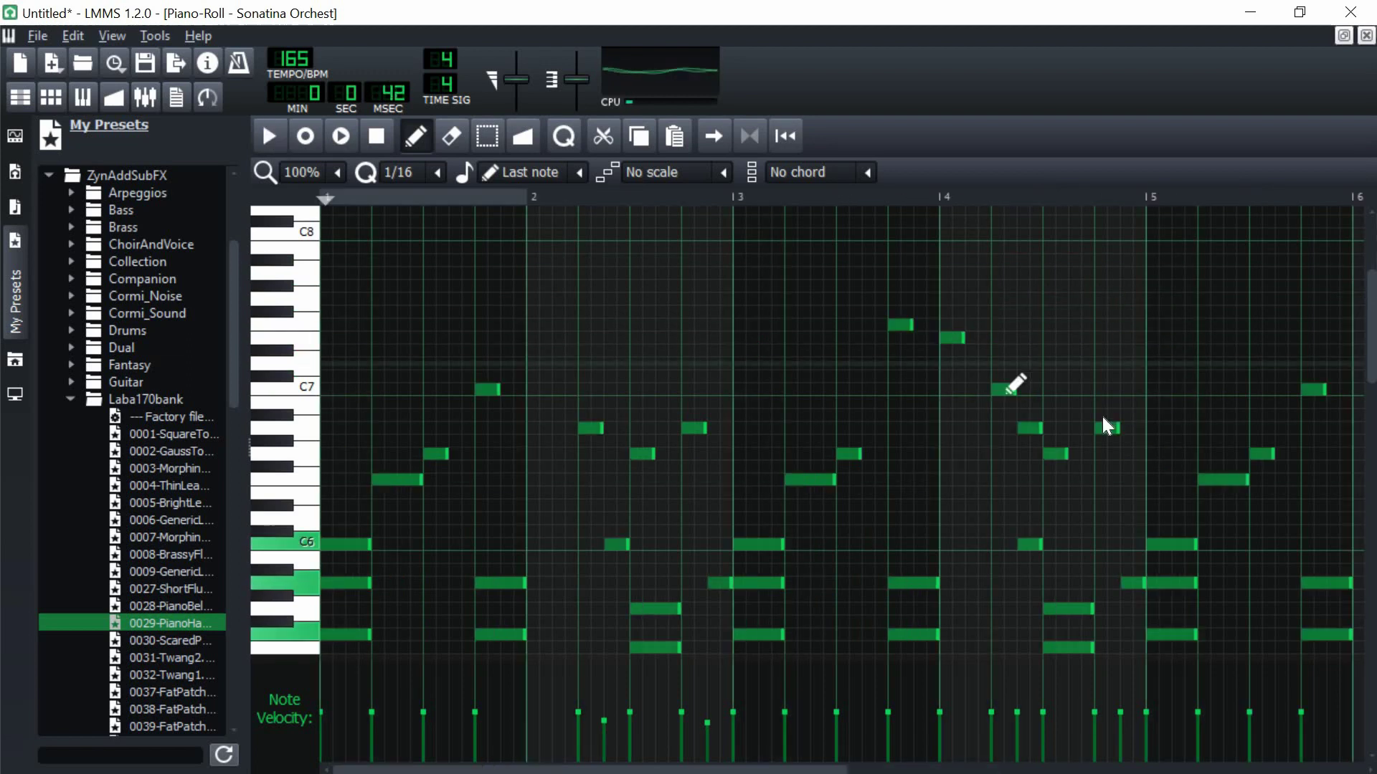
{"action": "left_click", "coordinate": [411, 197]}
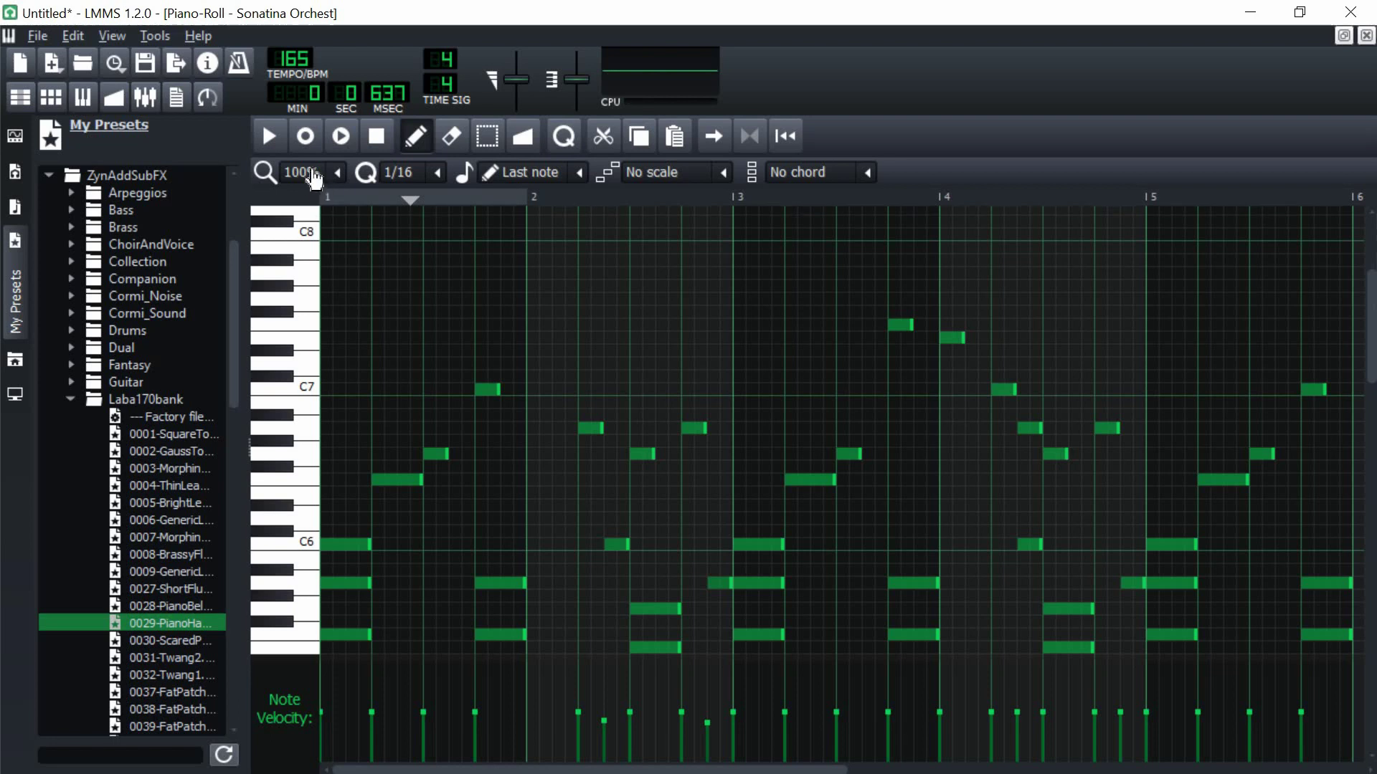
Step: Set the piano-roll zoom to 50% and examine the melody across all eight bars
{"action": "scroll", "coordinate": [309, 175], "scroll_direction": "down", "scroll_amount": 1}
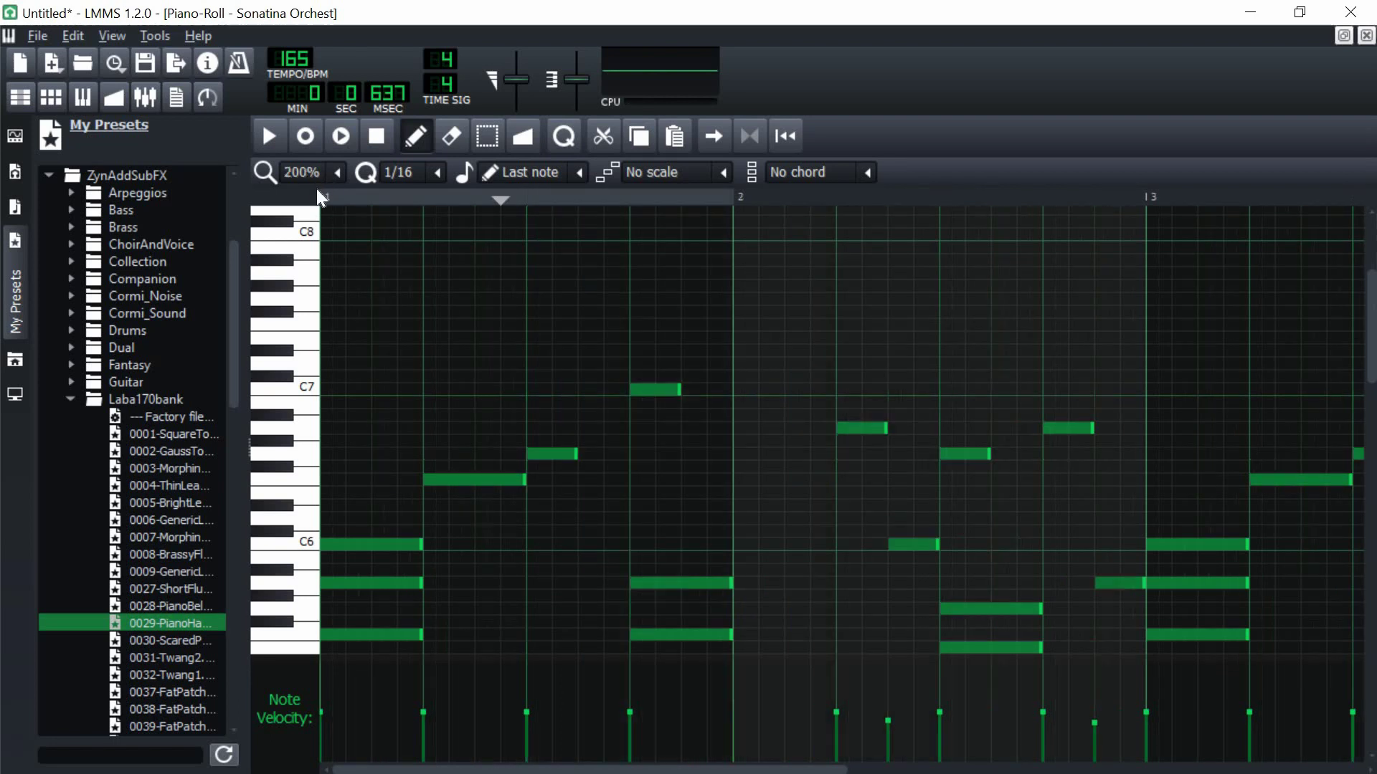
{"action": "left_click", "coordinate": [337, 173]}
{"action": "left_click", "coordinate": [330, 249]}
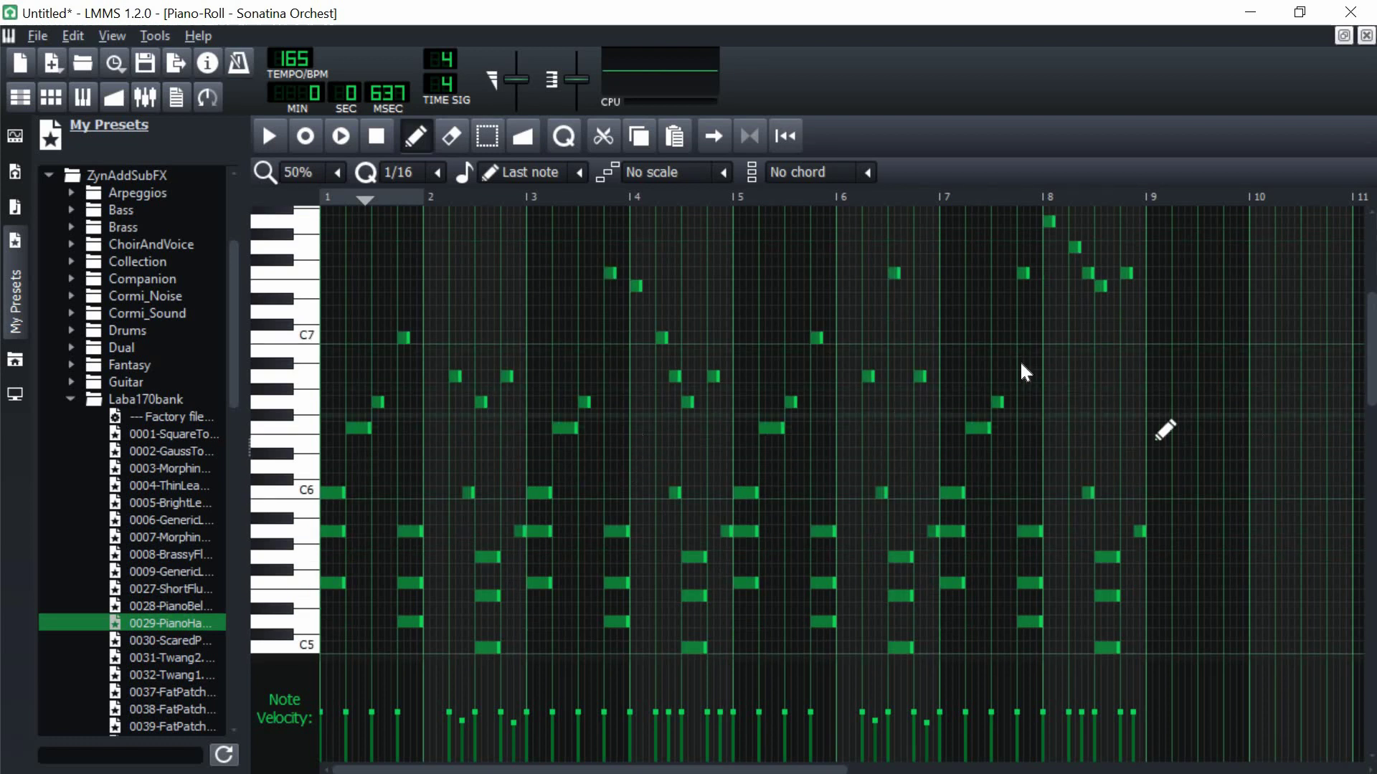
{"action": "scroll", "coordinate": [922, 430], "scroll_direction": "up", "scroll_amount": 1}
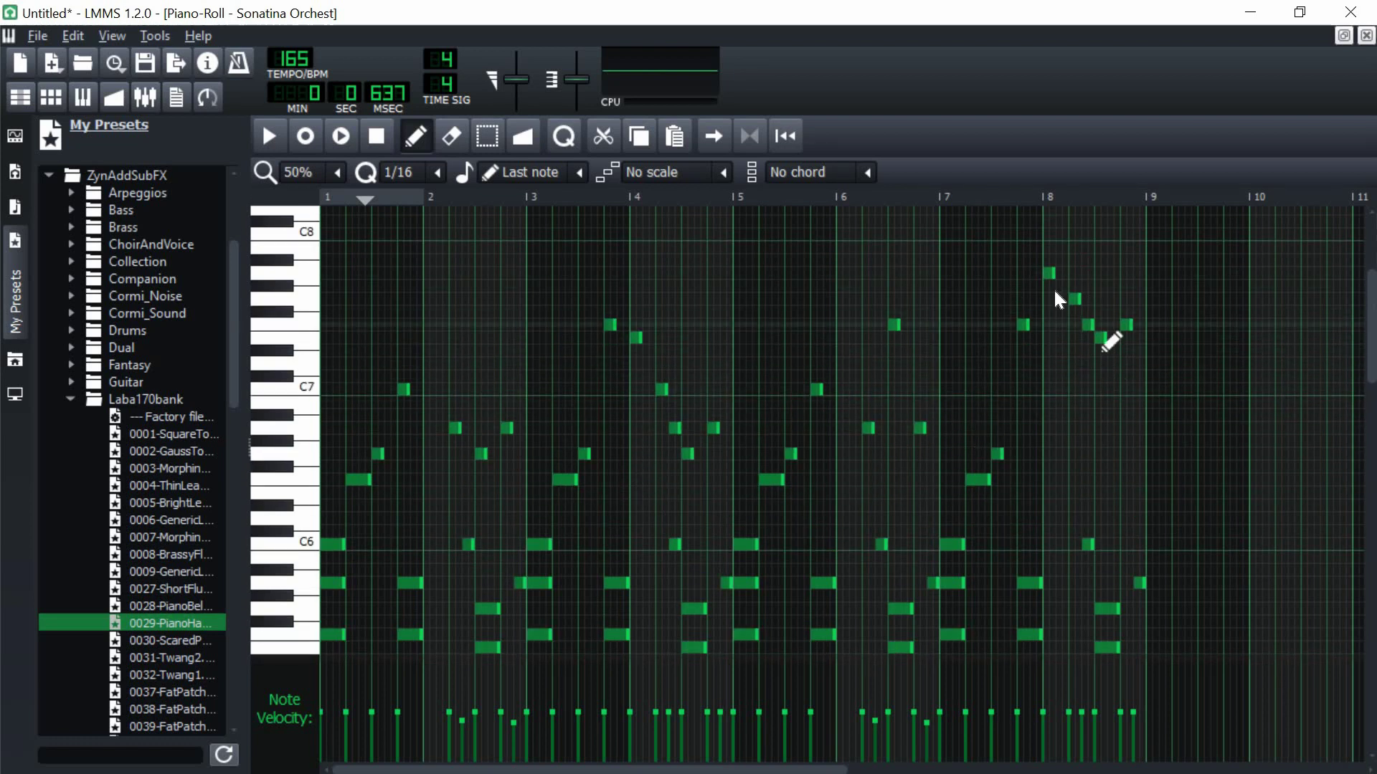
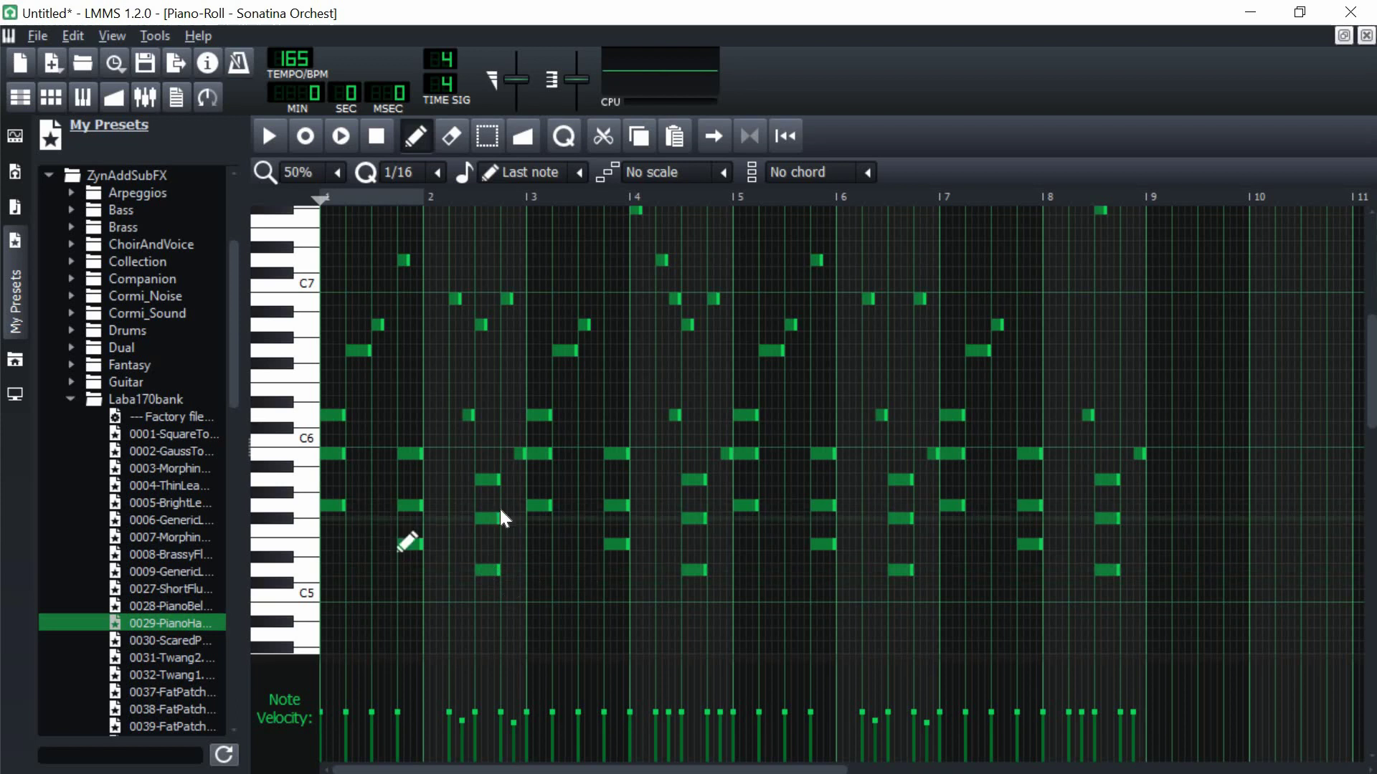
Step: Play the whole eight-bar Sonatina Orchest pattern, following its highest melody notes up to bar 8, and leave the note editor
{"action": "scroll", "coordinate": [481, 415], "scroll_direction": "up", "scroll_amount": 2}
{"action": "key", "text": "space"}
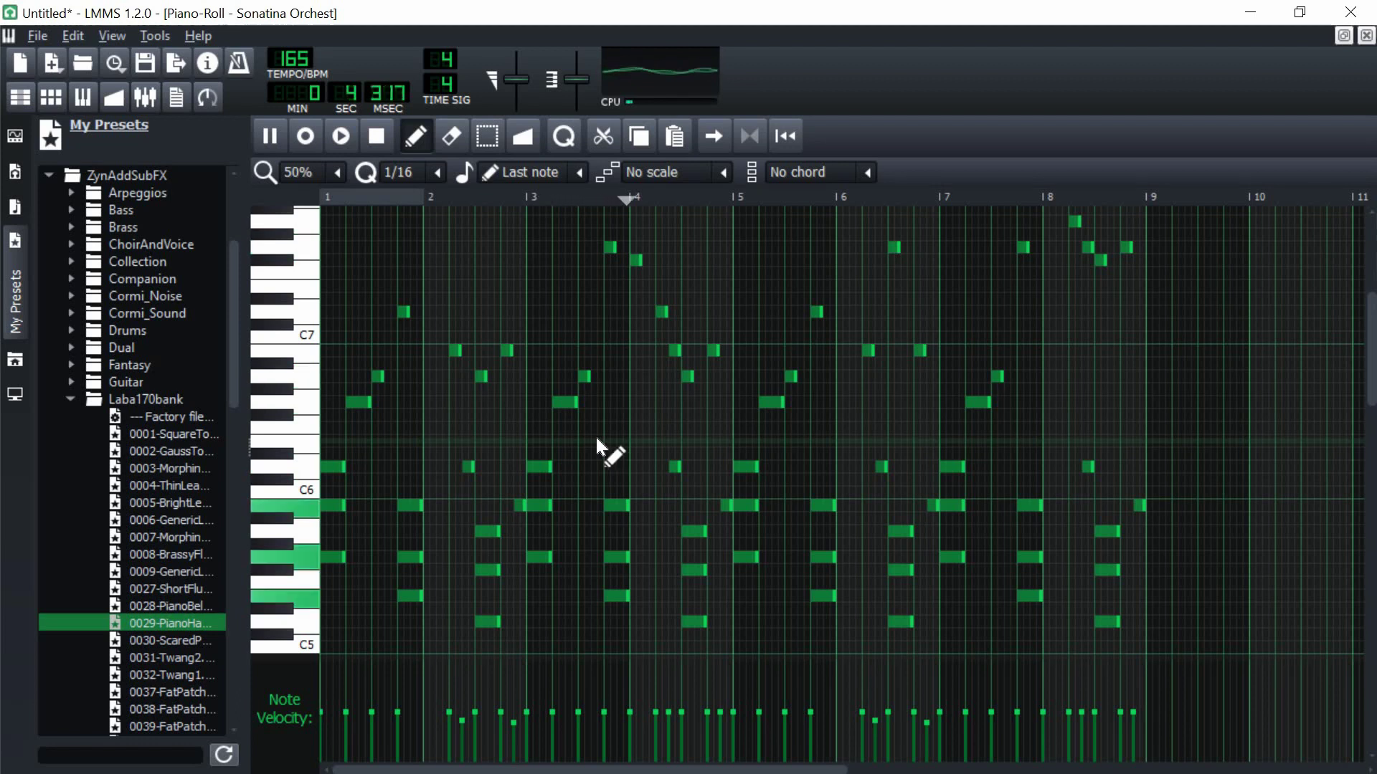
{"action": "scroll", "coordinate": [746, 504], "scroll_direction": "up", "scroll_amount": 2}
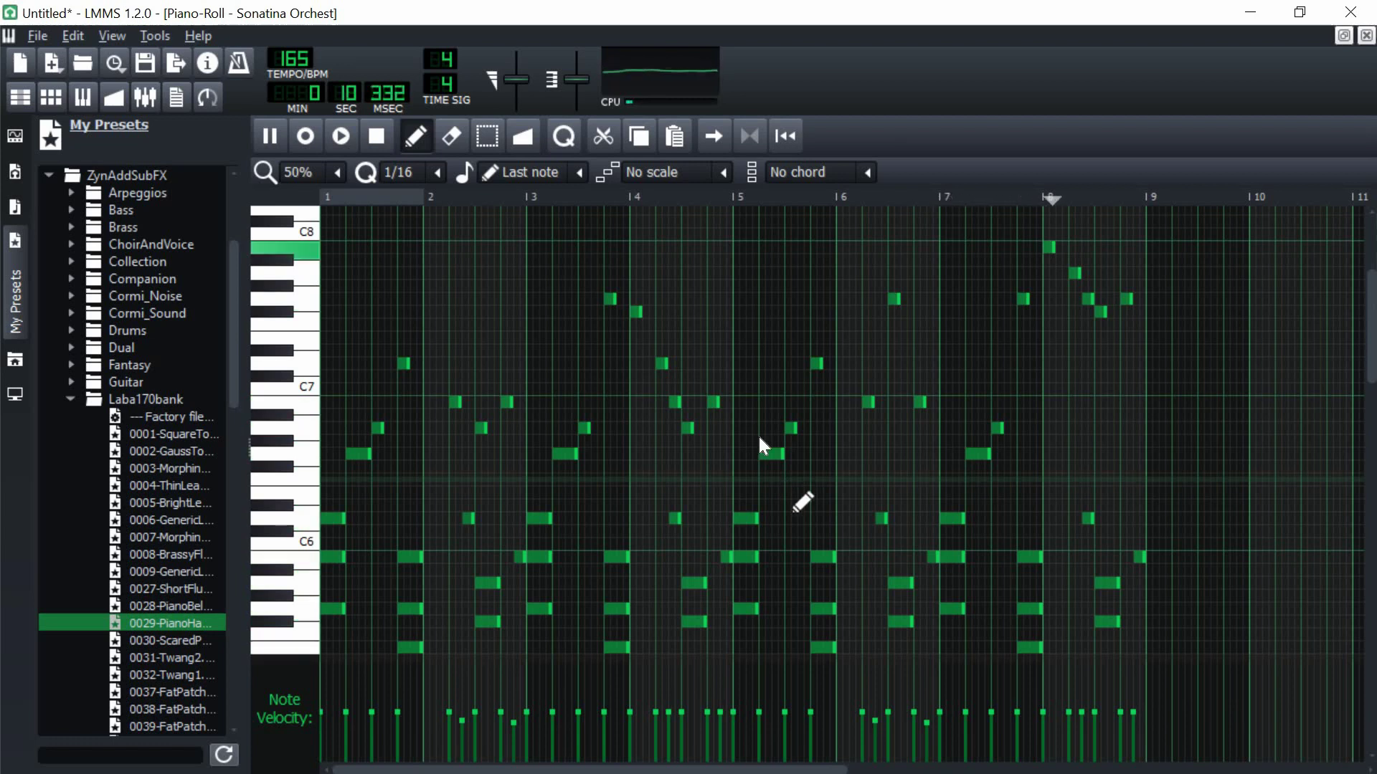
{"action": "left_click", "coordinate": [377, 140]}
{"action": "key", "text": "space"}
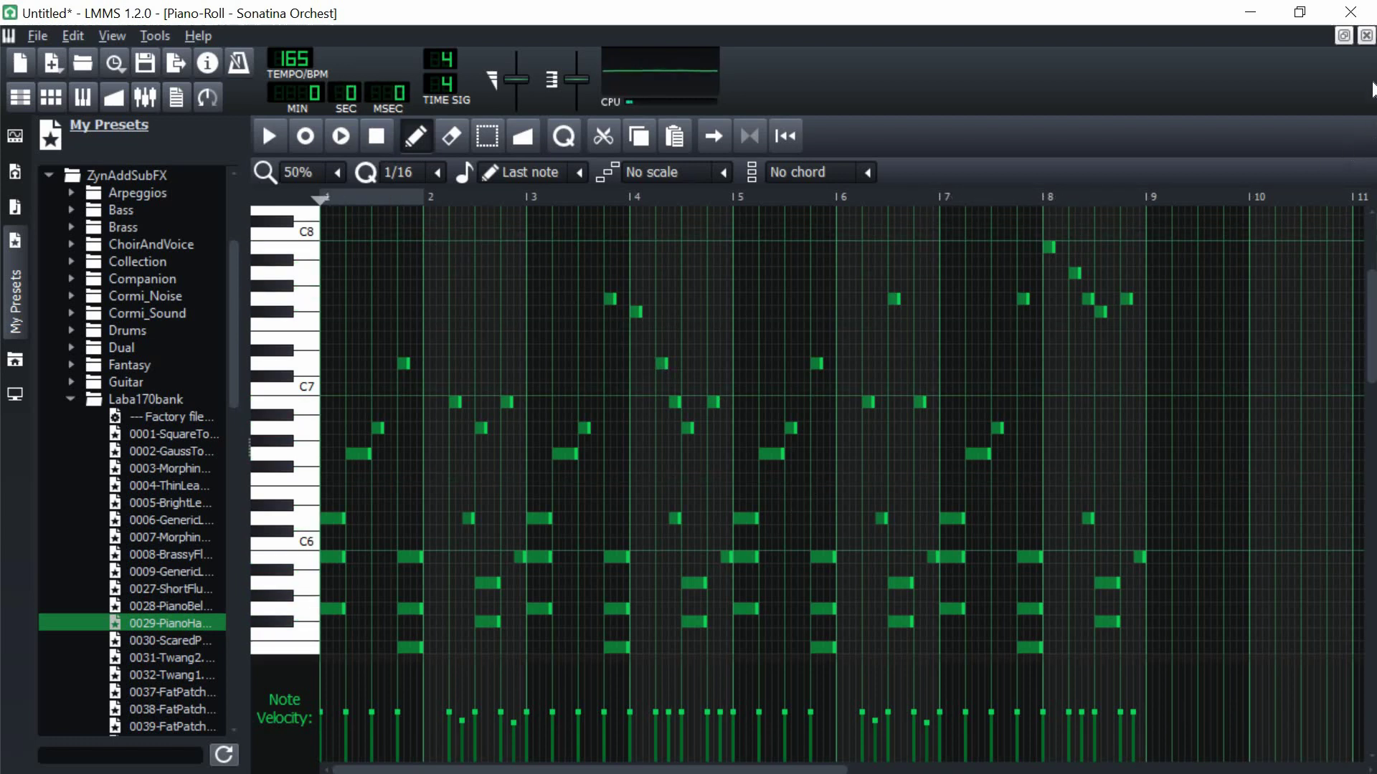
{"action": "left_click", "coordinate": [1366, 38]}
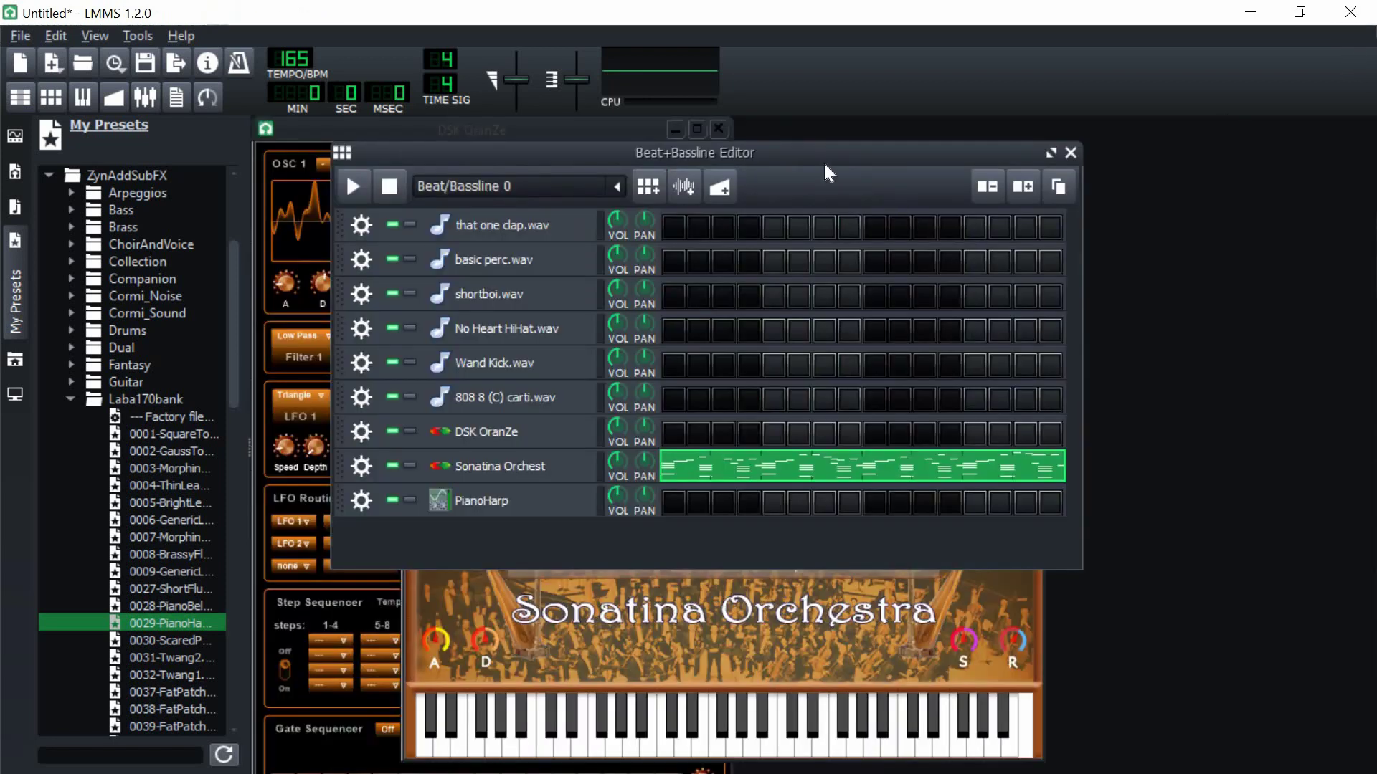
Step: Copy the Sonatina Orchest pattern into the PianoHarp track of Beat/Bassline 0
{"action": "left_click_drag", "start_coordinate": [906, 162], "coordinate": [988, 175]}
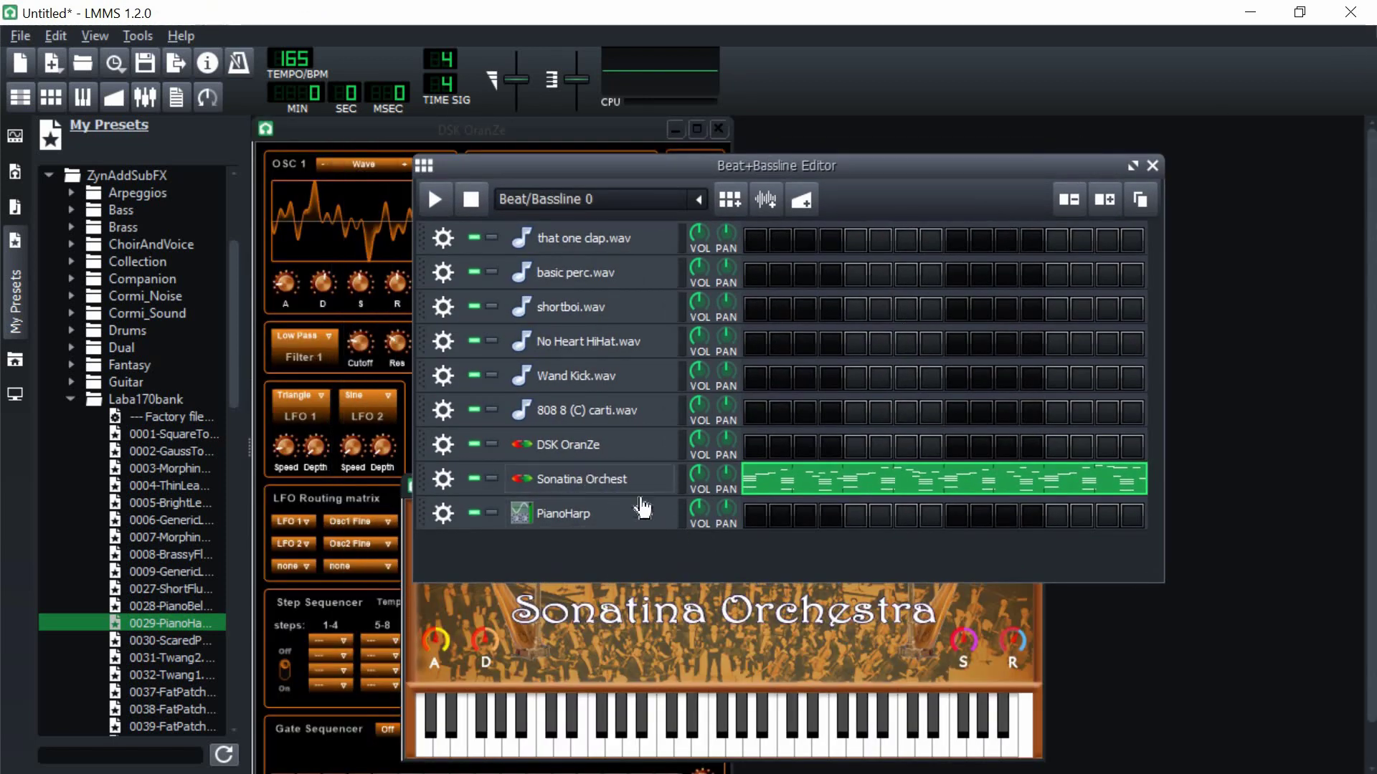
{"action": "right_click", "coordinate": [783, 481]}
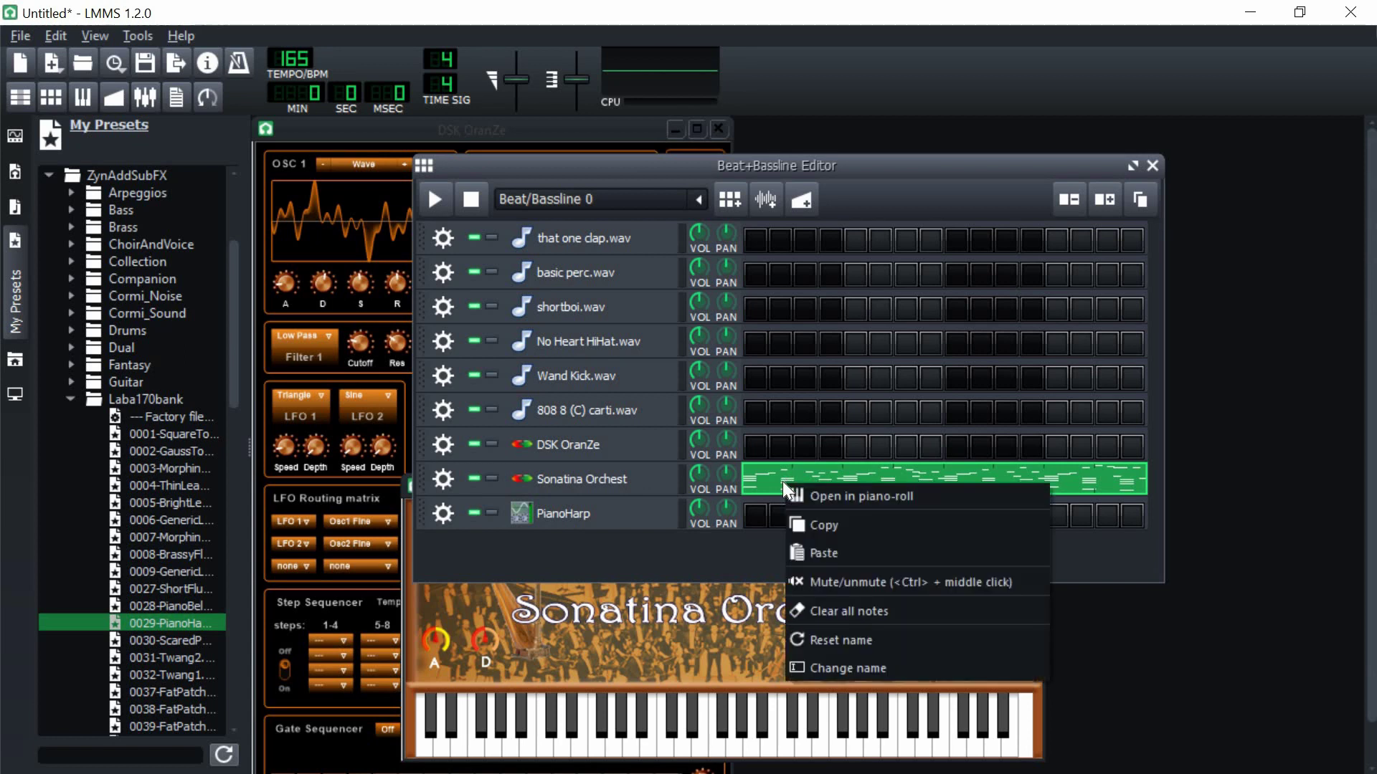
{"action": "left_click", "coordinate": [808, 526]}
{"action": "right_click", "coordinate": [789, 522]}
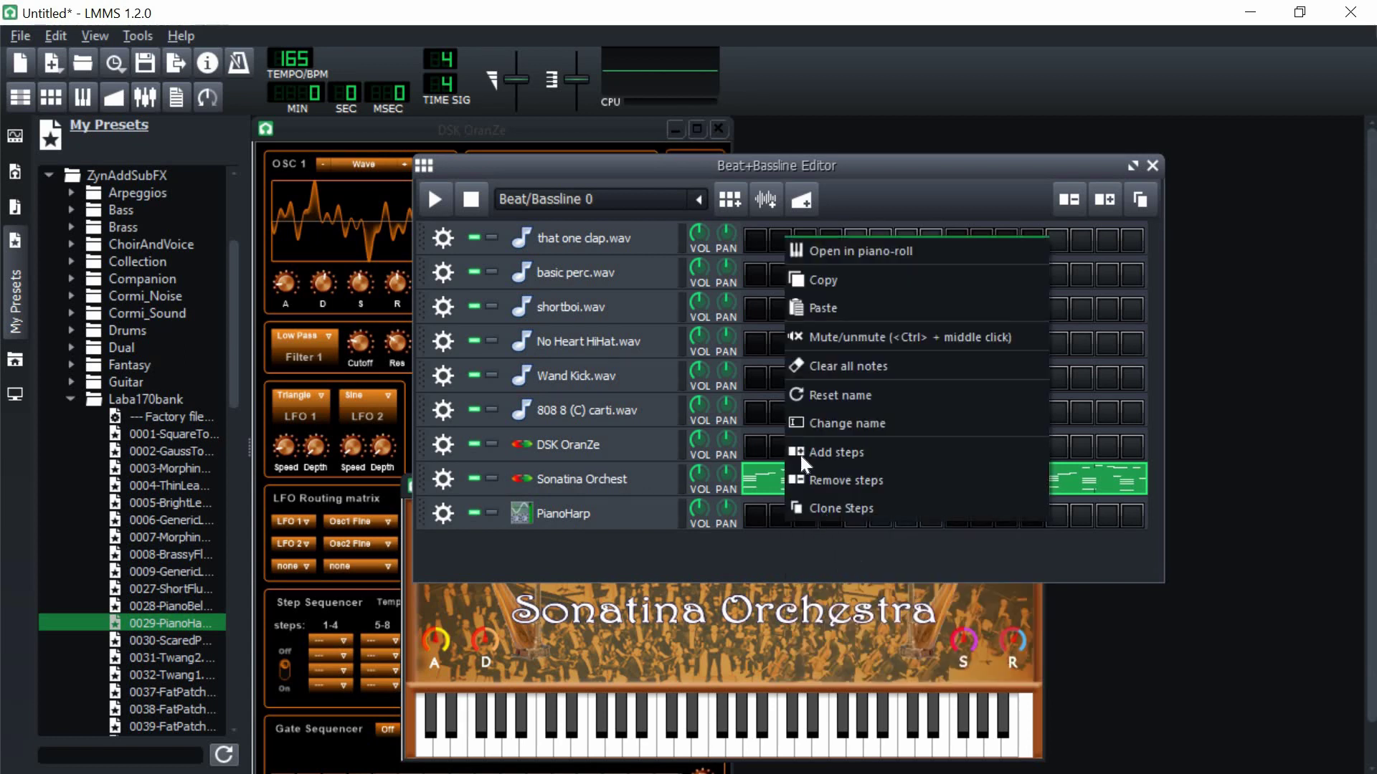
{"action": "left_click", "coordinate": [830, 316]}
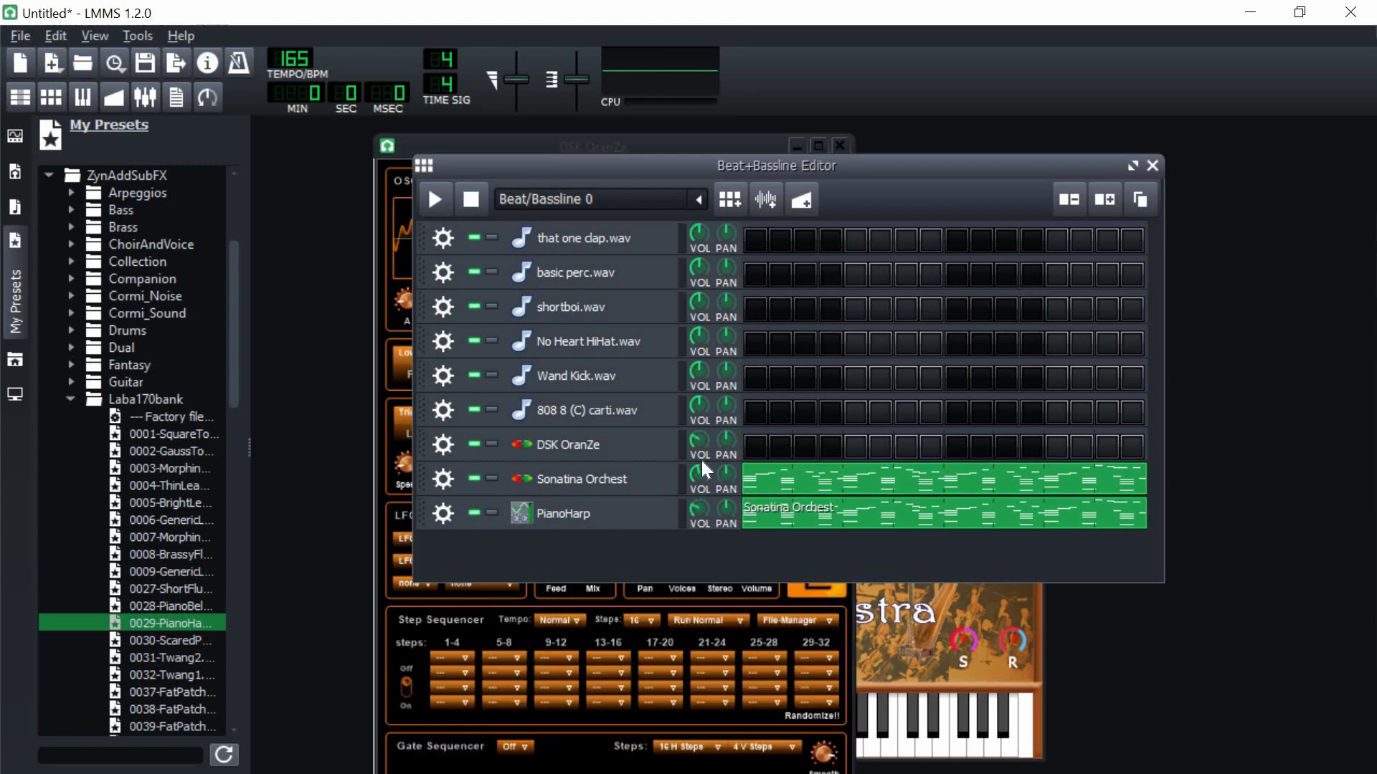
Step: Lower the DSK OranZe volume and paste a copy of the Sonatina Orchest pattern into the DSK OranZe track
{"action": "left_click_drag", "start_coordinate": [700, 446], "coordinate": [699, 463]}
{"action": "right_click", "coordinate": [775, 484]}
{"action": "left_click", "coordinate": [806, 532]}
{"action": "right_click", "coordinate": [785, 446]}
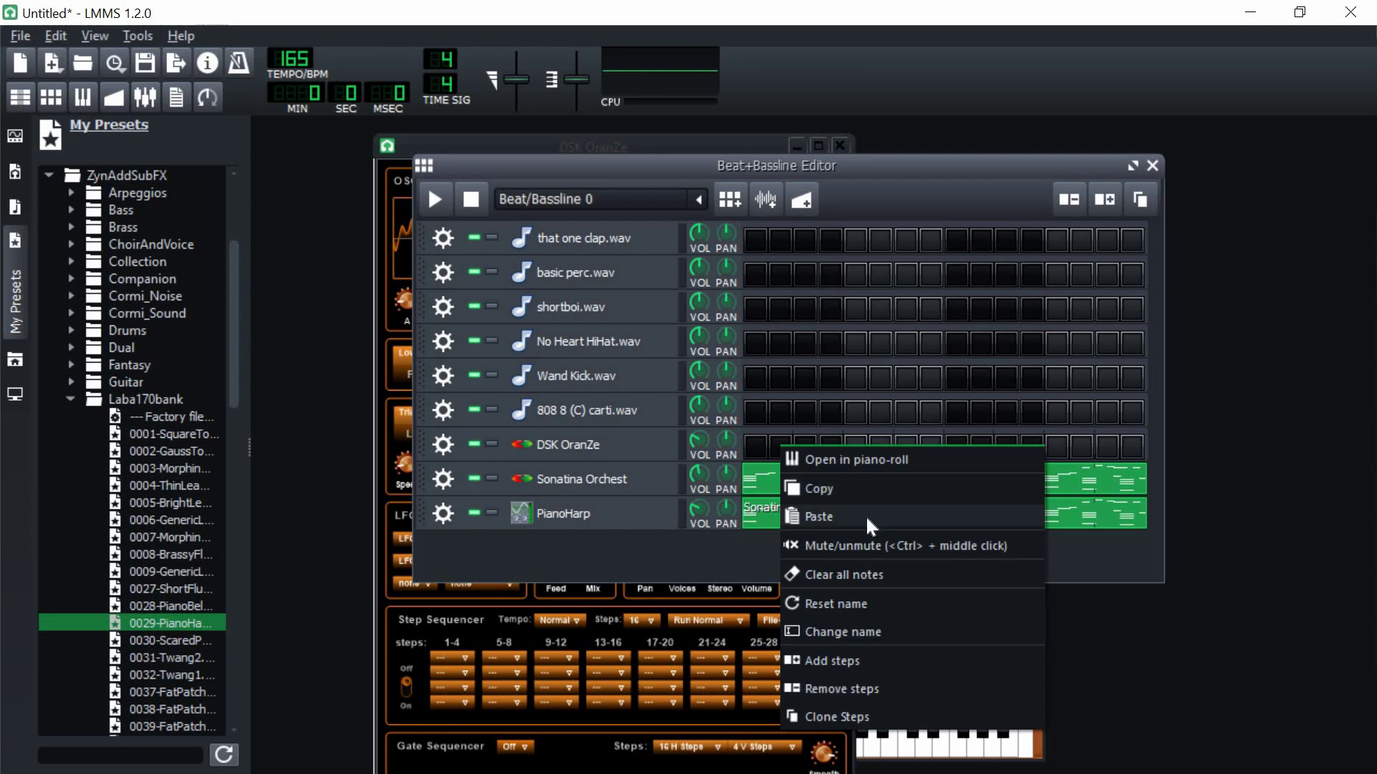
{"action": "left_click", "coordinate": [866, 515]}
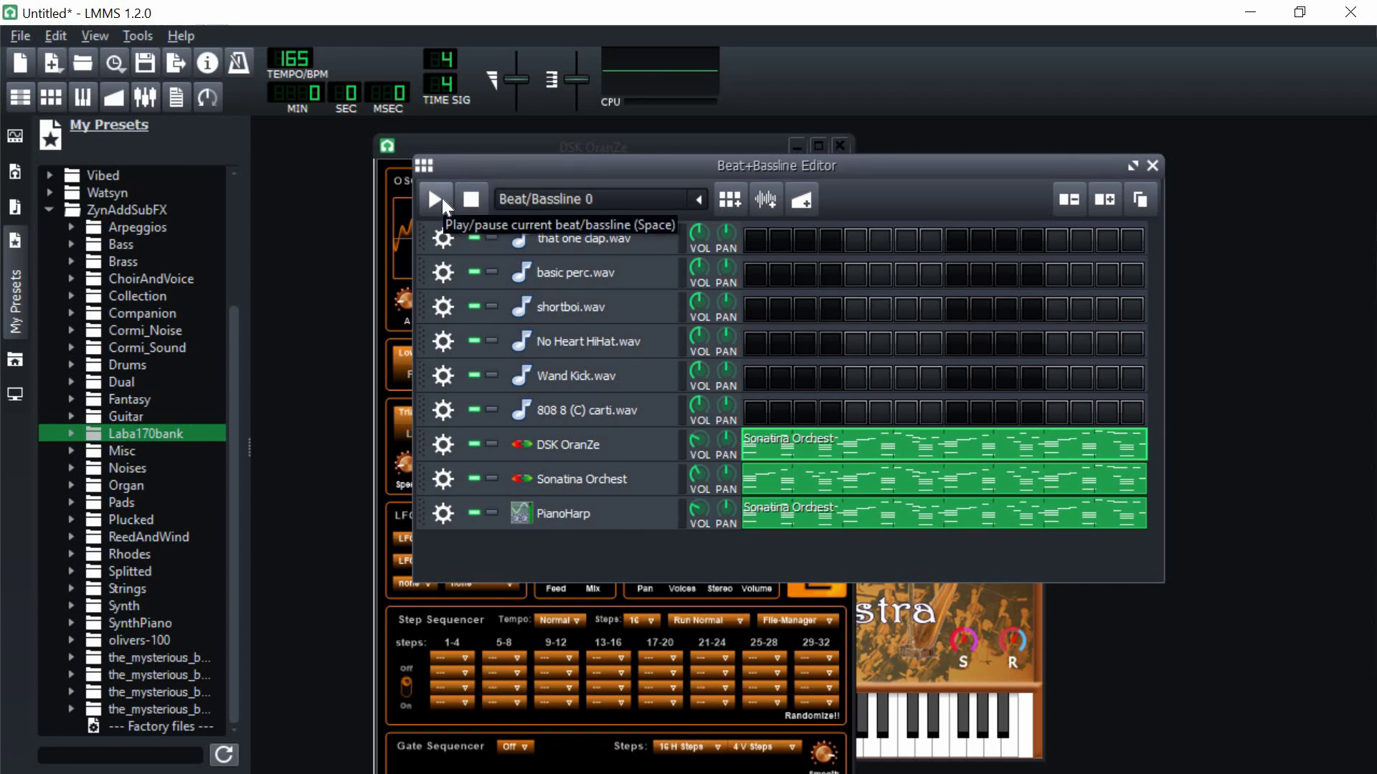
Step: Balance the volumes of DSK OranZe, Sonatina Orchest and PianoHarp against each other while the pattern plays, and stop playback
{"action": "mouse_move", "coordinate": [706, 478]}
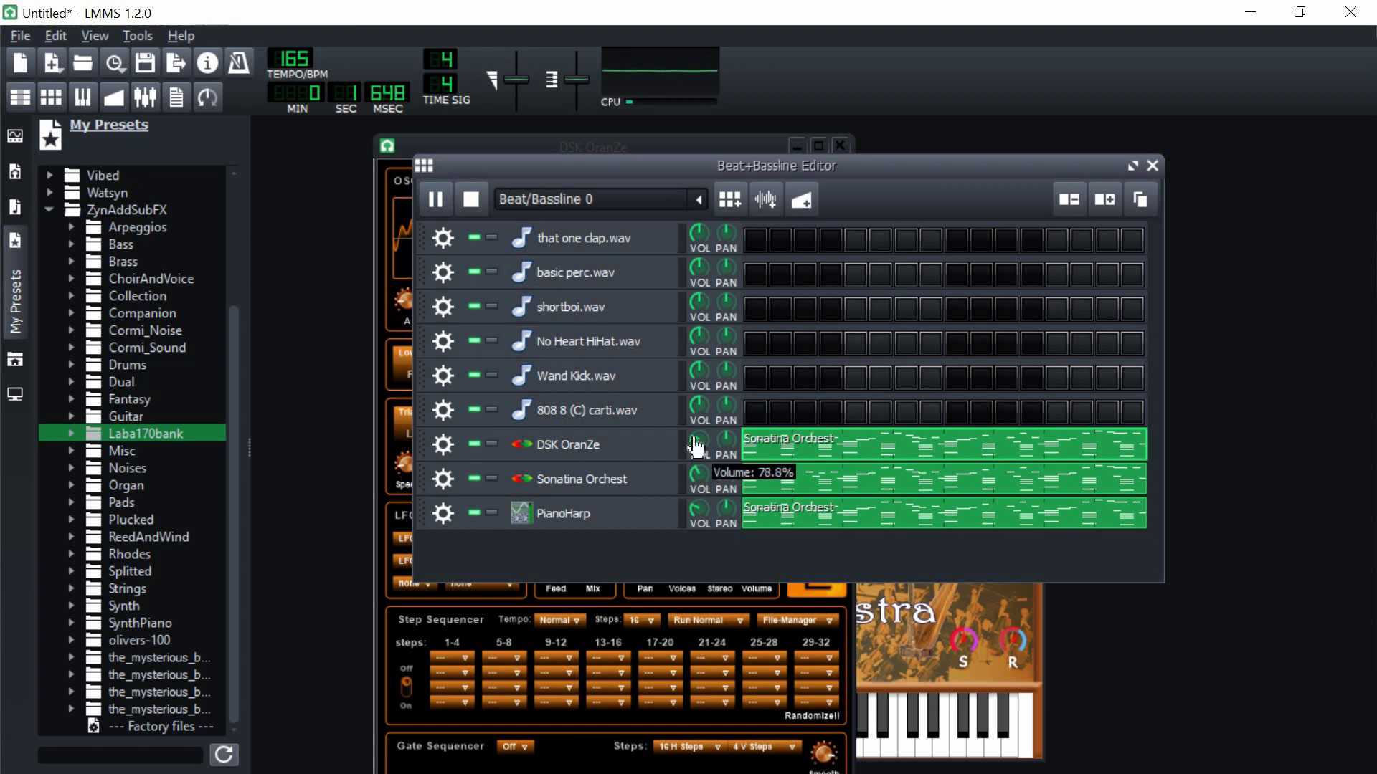
{"action": "left_click_drag", "start_coordinate": [698, 441], "coordinate": [699, 474]}
{"action": "left_click", "coordinate": [704, 508]}
{"action": "left_click", "coordinate": [699, 476]}
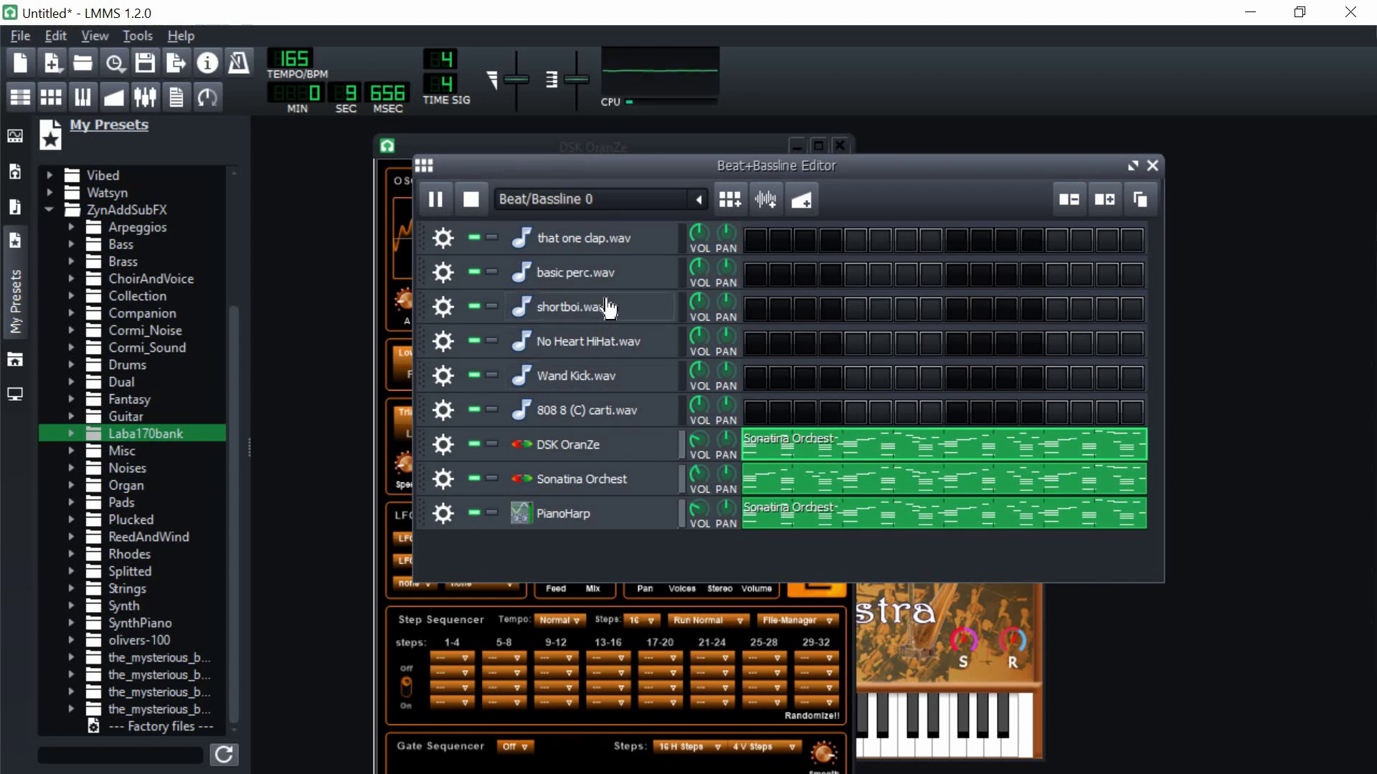
{"action": "left_click", "coordinate": [474, 202]}
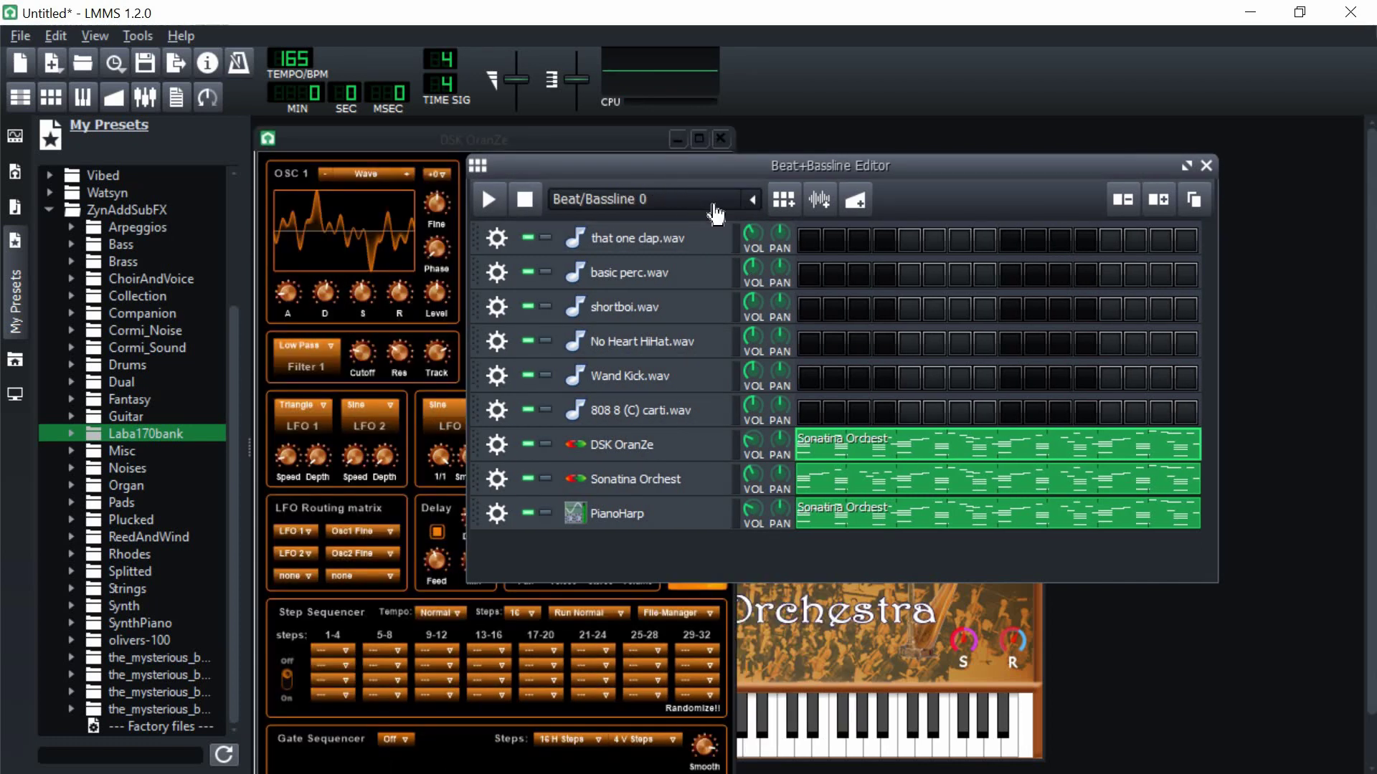
Step: Add a new beat/bassline, extend its tracks to 64 steps and widen the editor to fit them
{"action": "left_click", "coordinate": [784, 204]}
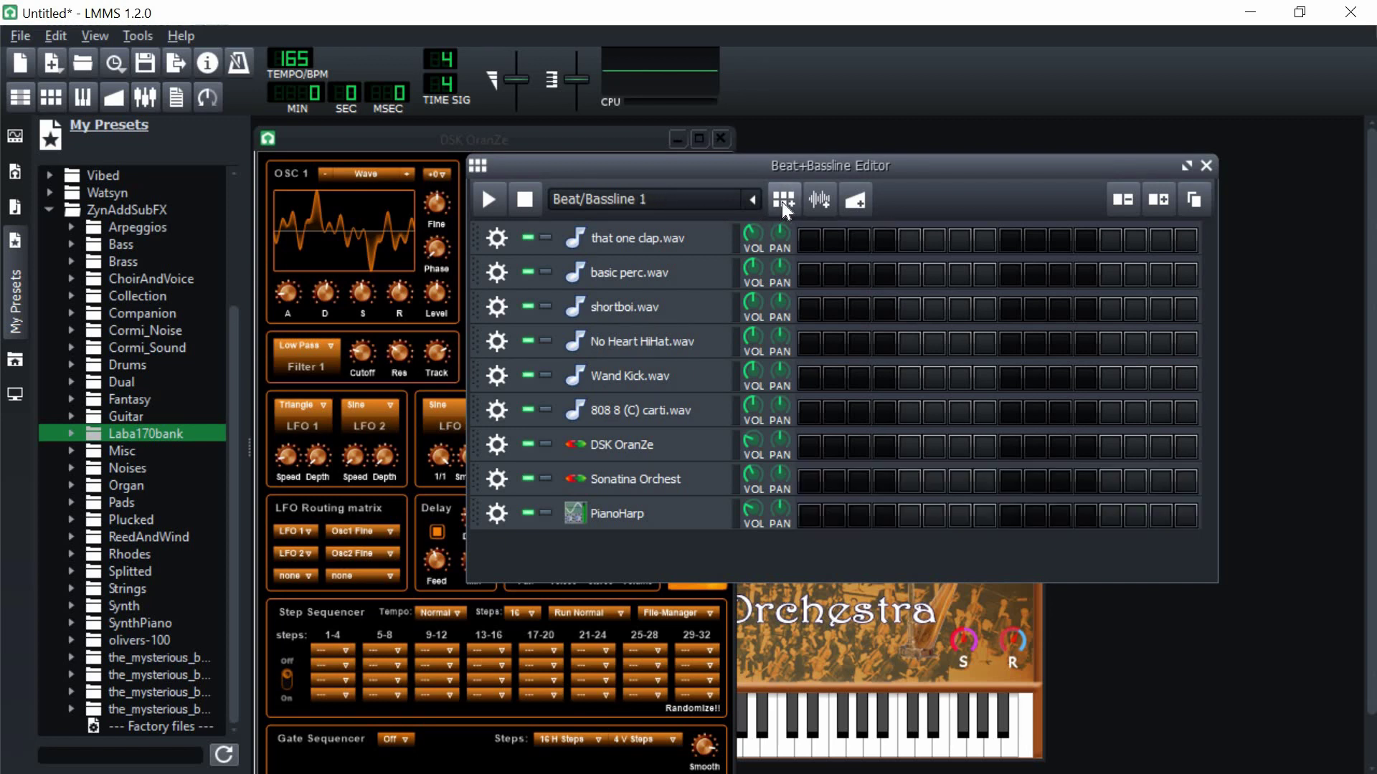
{"action": "left_click_drag", "start_coordinate": [987, 162], "coordinate": [889, 136]}
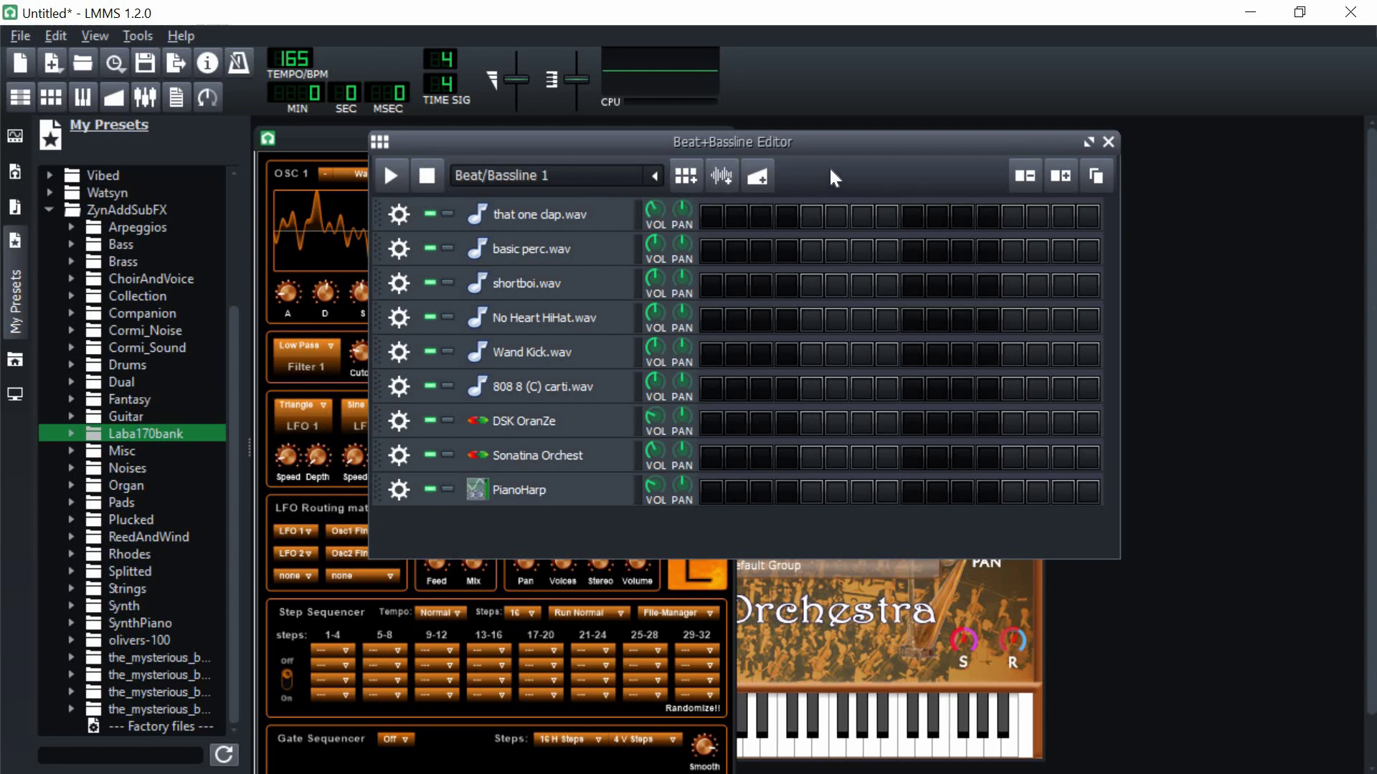
{"action": "left_click", "coordinate": [1059, 181]}
{"action": "left_click", "coordinate": [1059, 181]}
{"action": "left_click_drag", "start_coordinate": [1120, 227], "coordinate": [1313, 231]}
{"action": "left_click_drag", "start_coordinate": [1089, 147], "coordinate": [900, 145]}
{"action": "left_click_drag", "start_coordinate": [676, 129], "coordinate": [704, 158]}
Step: Place that one clap.wav hits on steps 9, 25, 41 and 57
{"action": "left_click", "coordinate": [630, 229]}
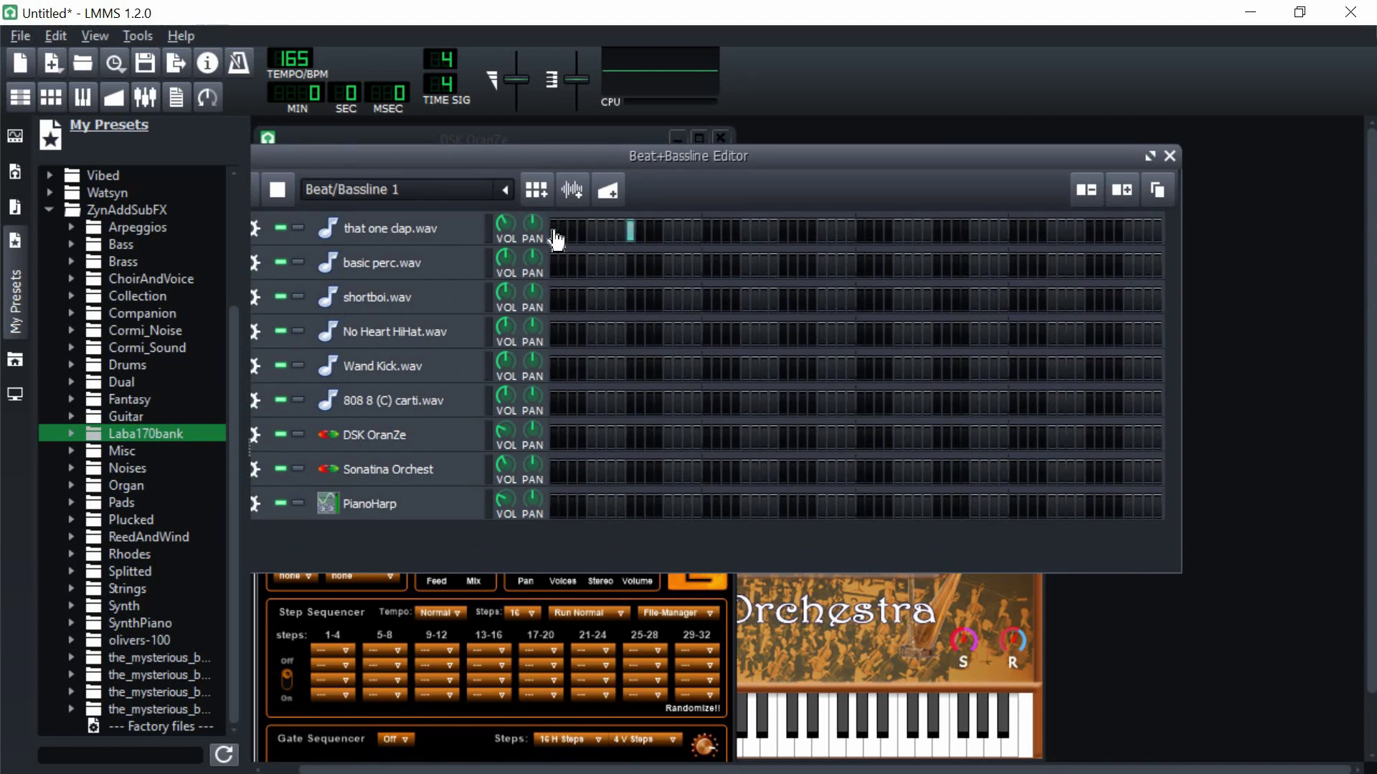
{"action": "left_click", "coordinate": [783, 230]}
{"action": "left_click", "coordinate": [1091, 233]}
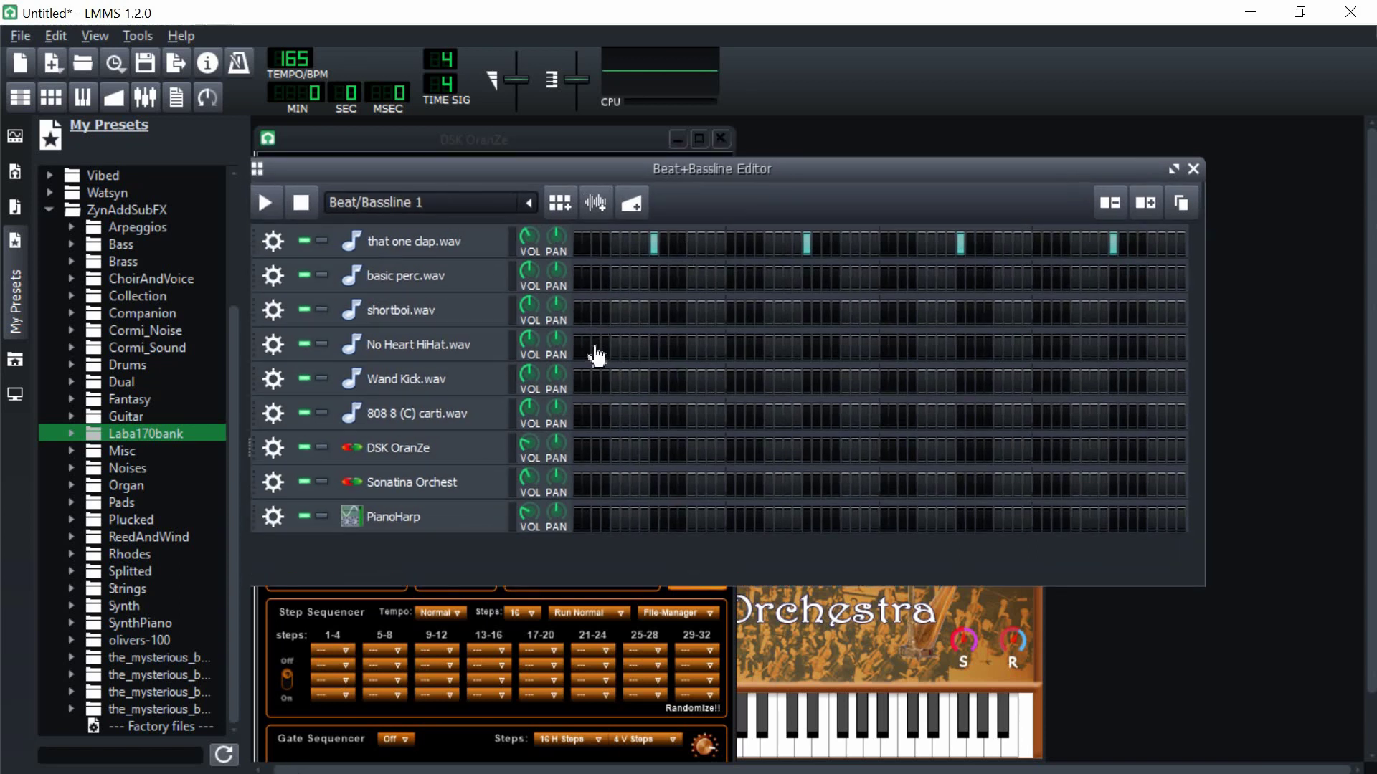
Step: Fill every second step of No Heart HiHat.wav and place basic perc.wav hits on steps 15, 19, 47 and 51
{"action": "left_click", "coordinate": [575, 345]}
{"action": "mouse_move", "coordinate": [638, 360]}
{"action": "left_mouse_down"}
{"action": "mouse_move", "coordinate": [999, 354]}
{"action": "mouse_move", "coordinate": [1100, 366]}
{"action": "left_mouse_up"}
{"action": "right_click", "coordinate": [820, 355]}
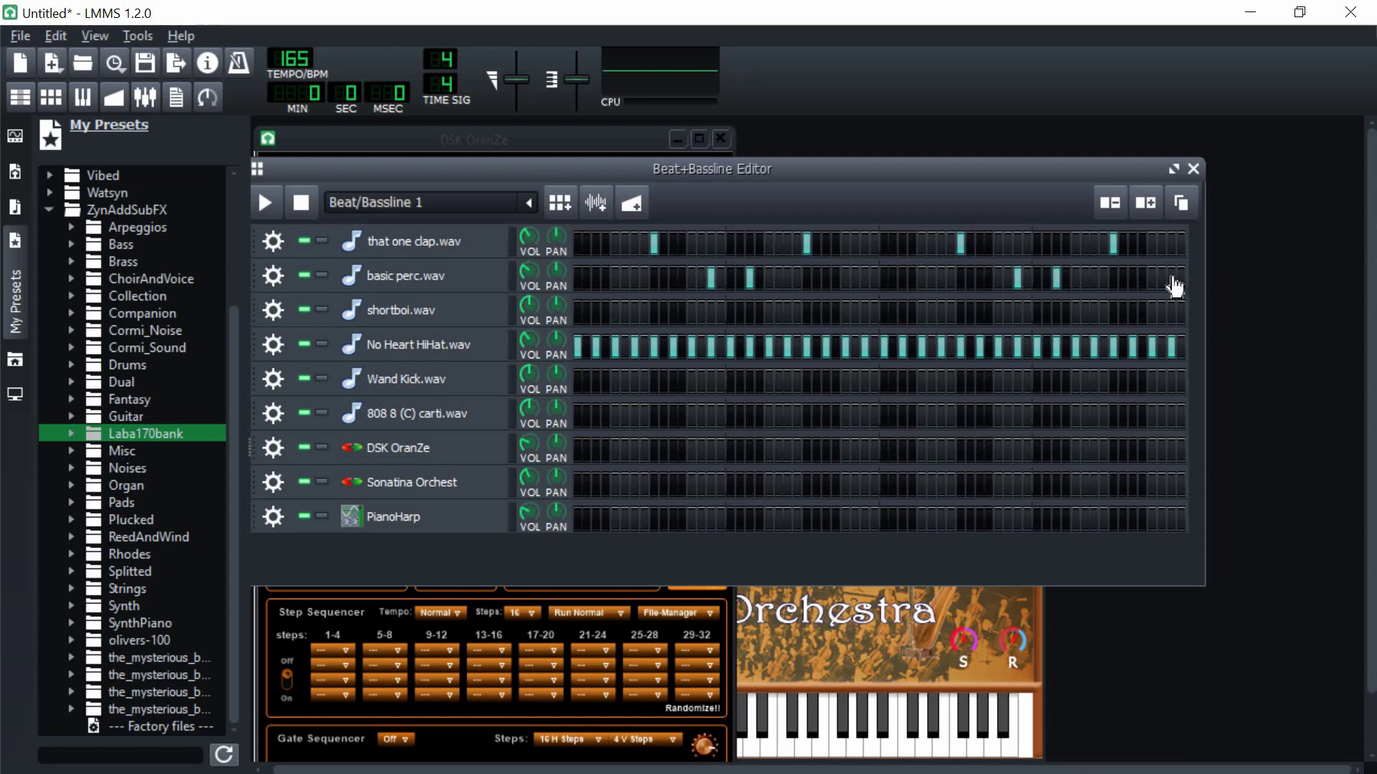
Step: Add basic perc.wav hits on steps 27 and 63, and shortboi.wav hits on steps 5, 37 and 53
{"action": "left_click", "coordinate": [817, 279]}
{"action": "left_click", "coordinate": [826, 278]}
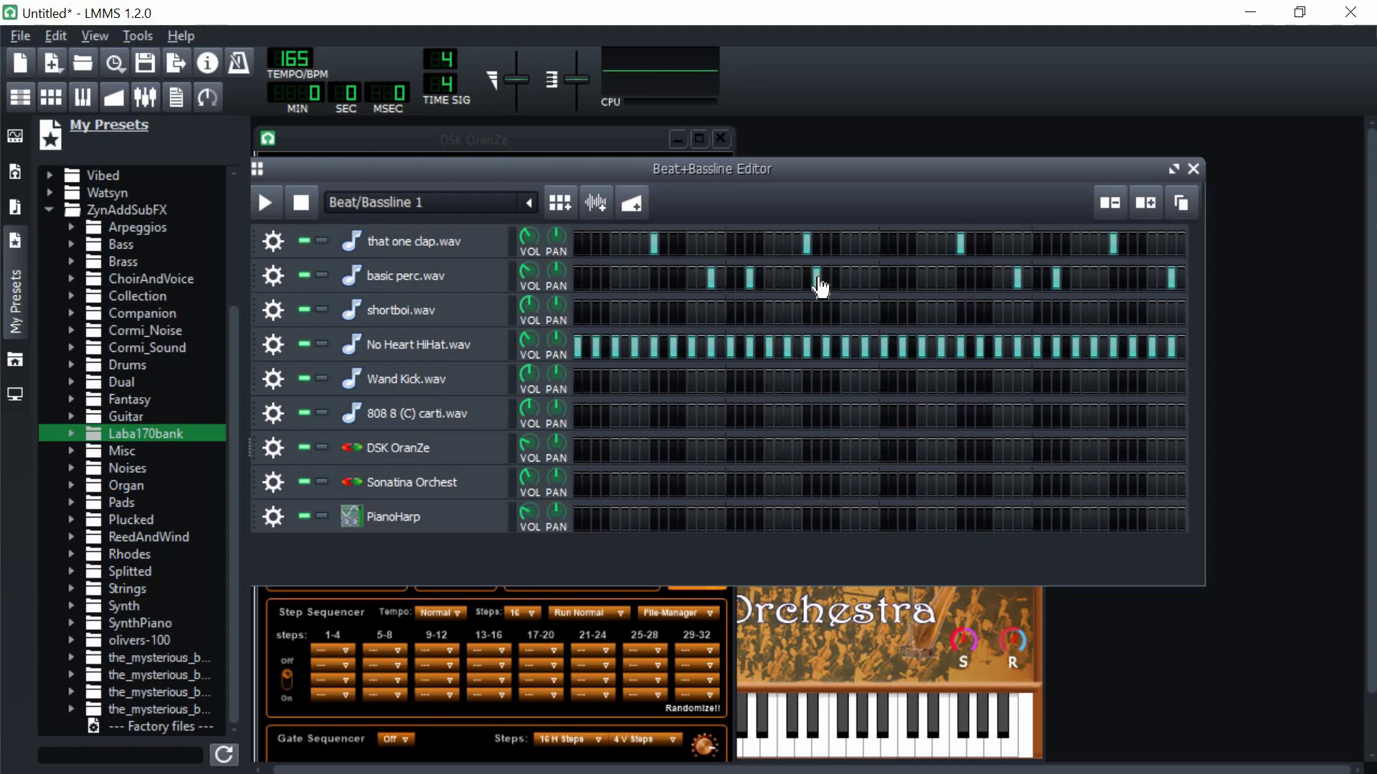
{"action": "left_click", "coordinate": [605, 313]}
{"action": "left_click", "coordinate": [606, 312]}
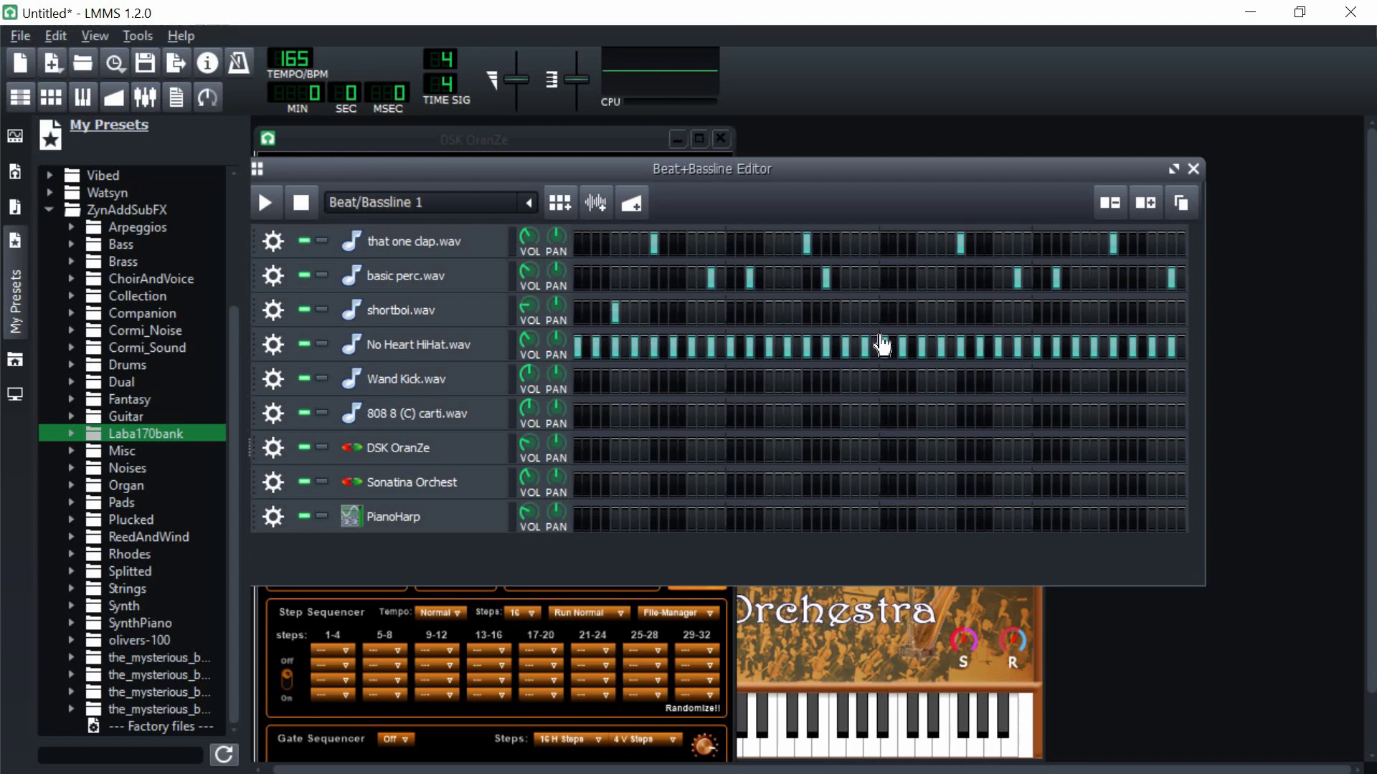
{"action": "left_click", "coordinate": [921, 312]}
{"action": "left_click", "coordinate": [1076, 313]}
Step: Play back the drum pattern, stop it, and reorder the tracks with 808 8 (C) carti.wav above Wand Kick.wav
{"action": "left_click", "coordinate": [265, 202]}
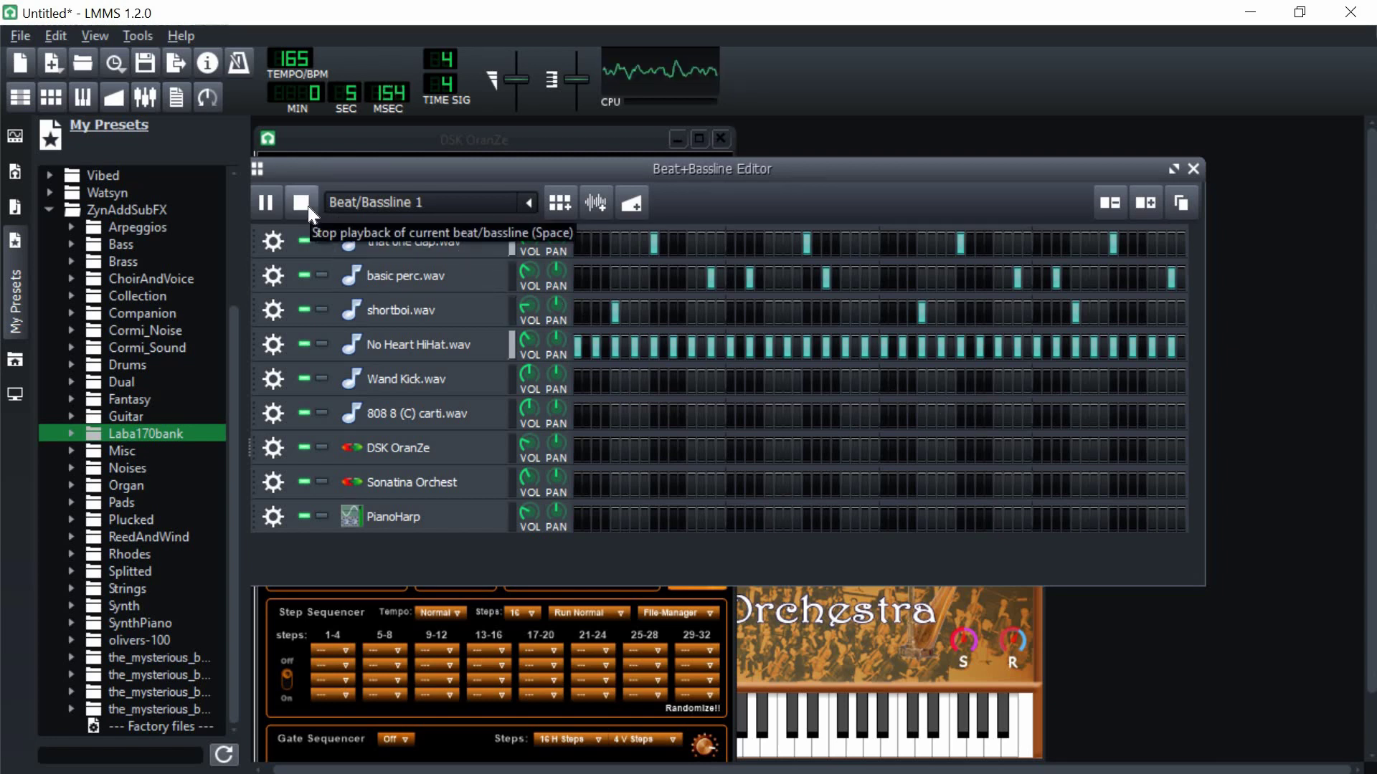
{"action": "left_click", "coordinate": [301, 204]}
{"action": "left_click_drag", "start_coordinate": [251, 408], "coordinate": [247, 376]}
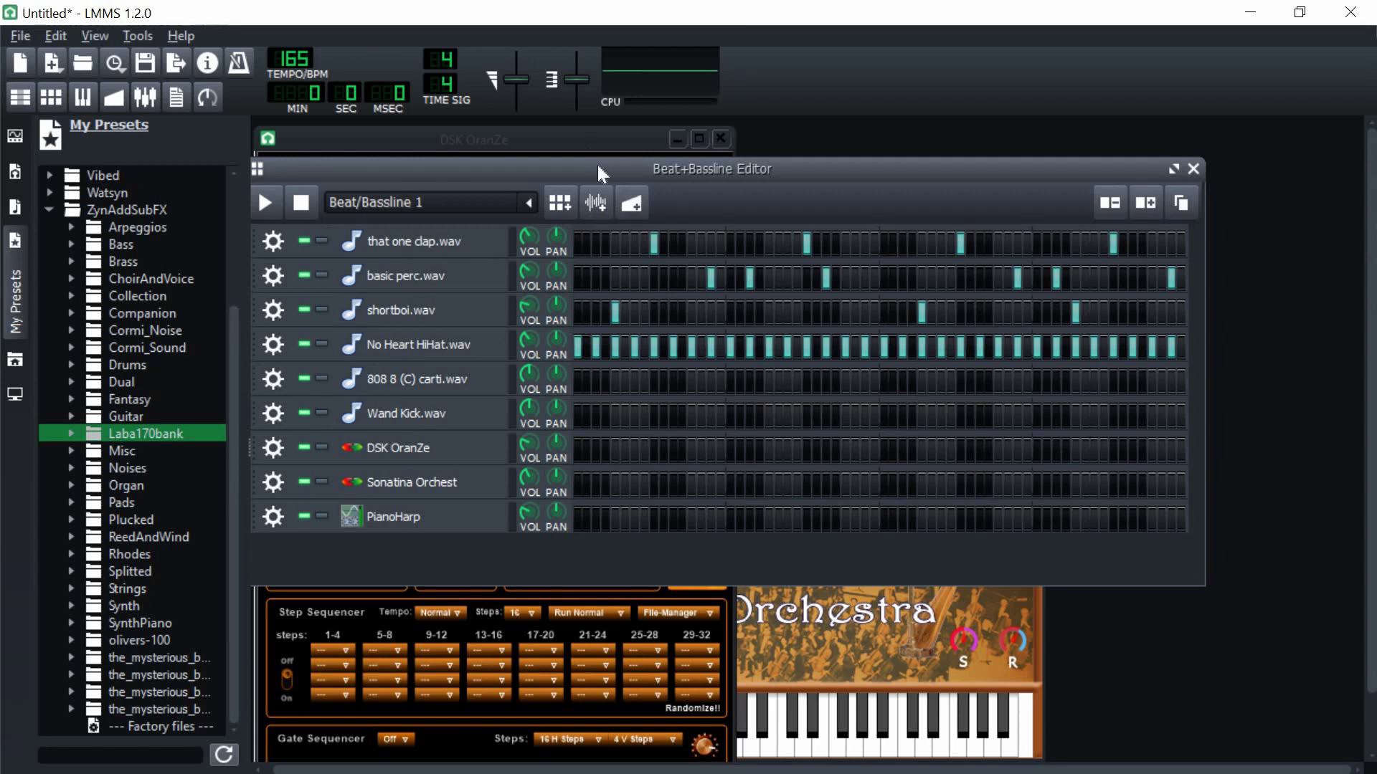
{"action": "left_click_drag", "start_coordinate": [621, 168], "coordinate": [645, 173]}
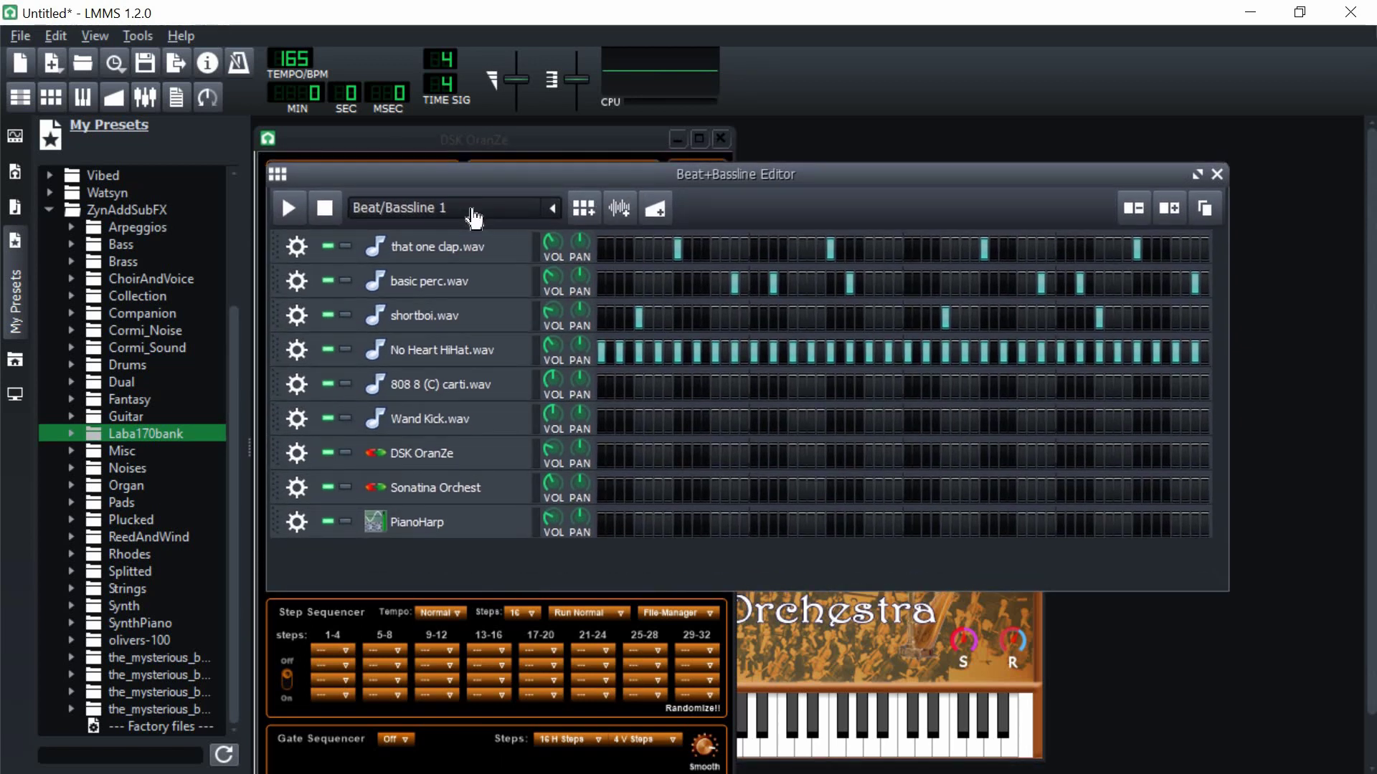
Step: Copy the low bass notes of bars 1–4 from the Sonatina Orchest pattern in Beat/Bassline 0
{"action": "left_click", "coordinate": [552, 209]}
{"action": "left_click", "coordinate": [420, 232]}
{"action": "double_click", "coordinate": [676, 458]}
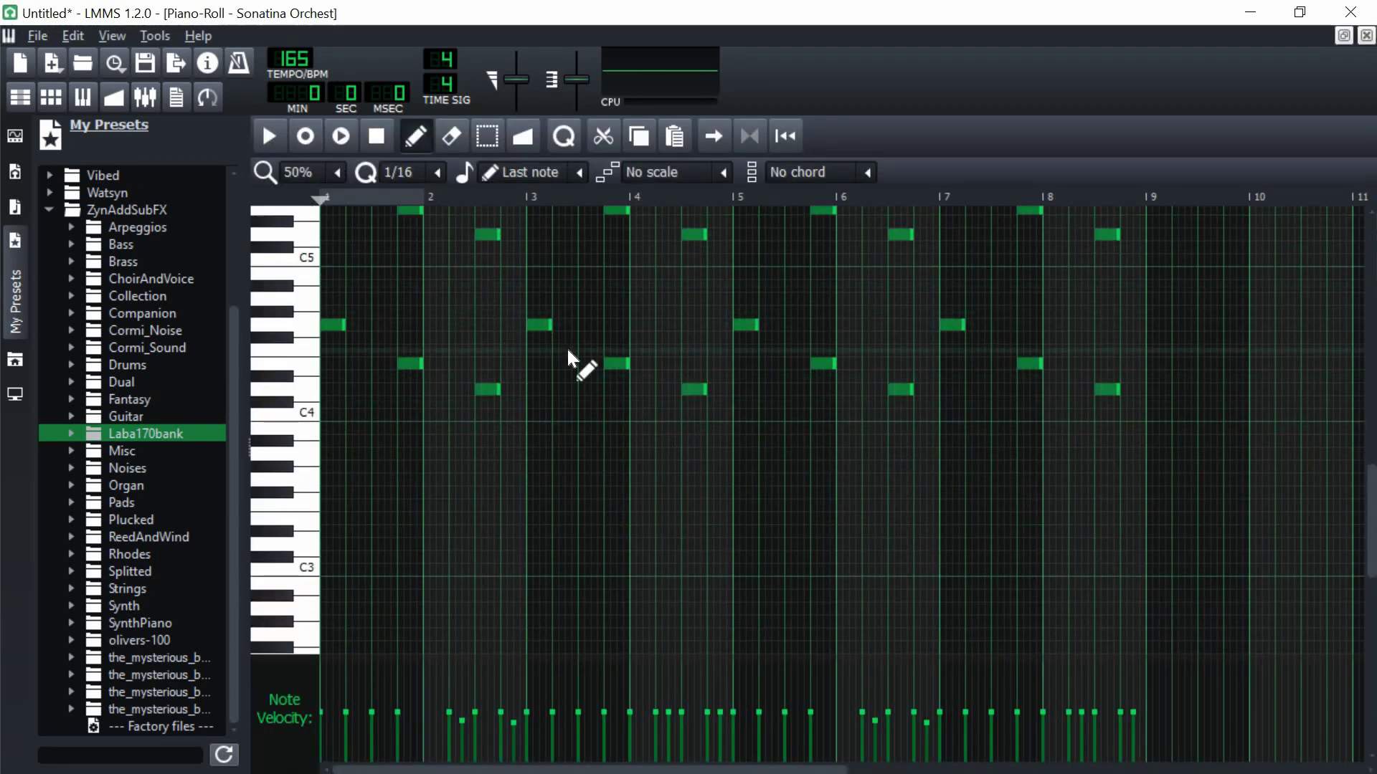
{"action": "left_click_drag", "start_coordinate": [1147, 294], "coordinate": [315, 431]}
{"action": "left_click_drag", "start_coordinate": [720, 292], "coordinate": [264, 410]}
{"action": "left_click_drag", "start_coordinate": [404, 421], "coordinate": [402, 415]}
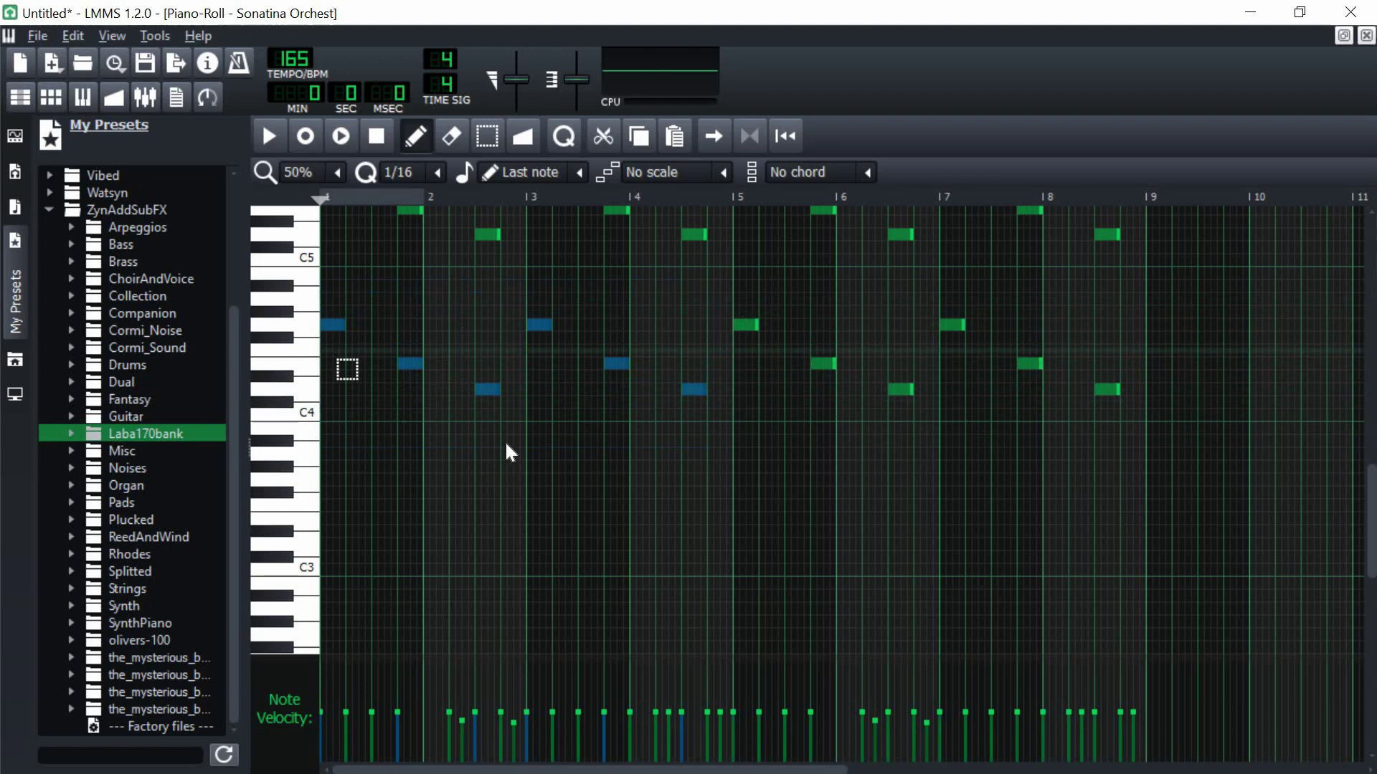
{"action": "left_click", "coordinate": [1366, 35]}
Step: Paste the copied bass notes into the 808 8 (C) carti.wav pattern of Beat/Bassline 1 and raise them one octave
{"action": "scroll", "coordinate": [524, 217], "scroll_direction": "down", "scroll_amount": 1}
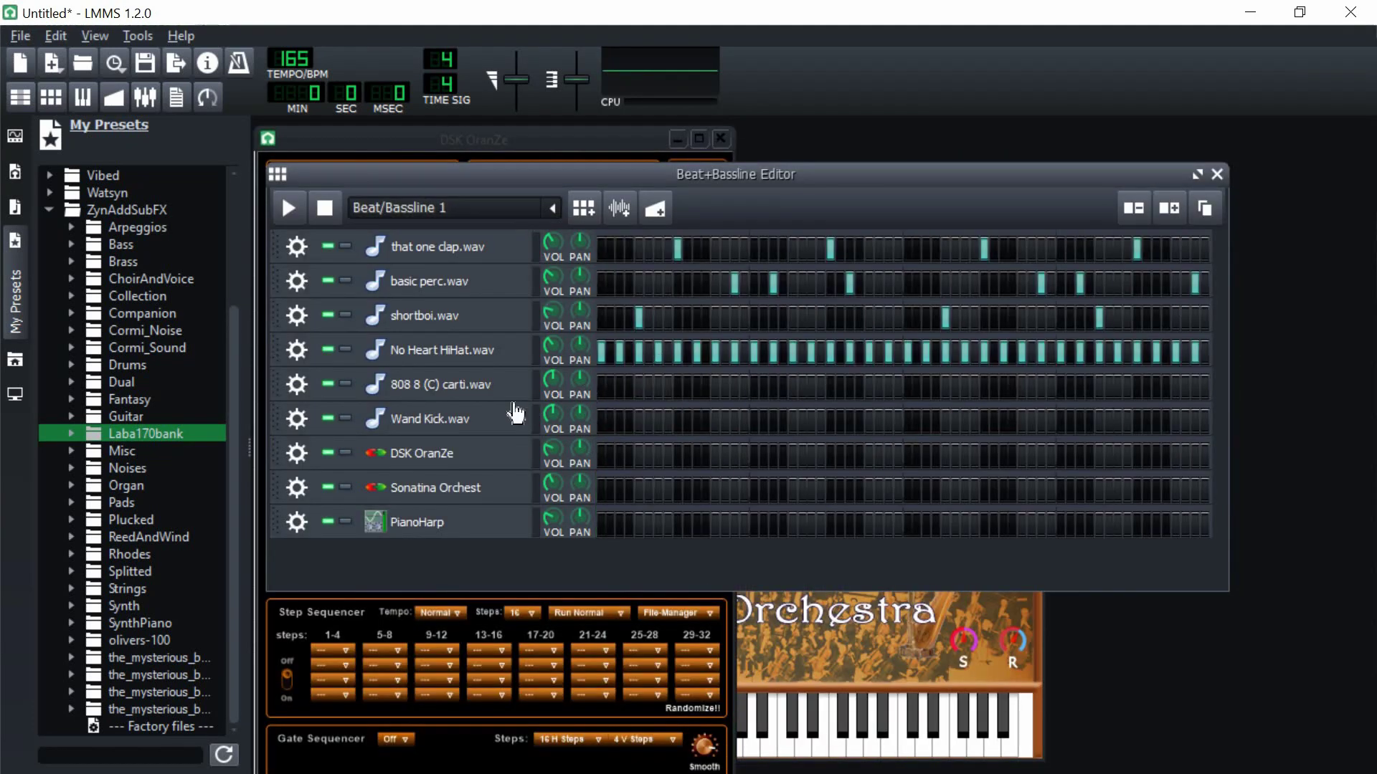
{"action": "right_click", "coordinate": [627, 399]}
{"action": "left_click", "coordinate": [657, 411]}
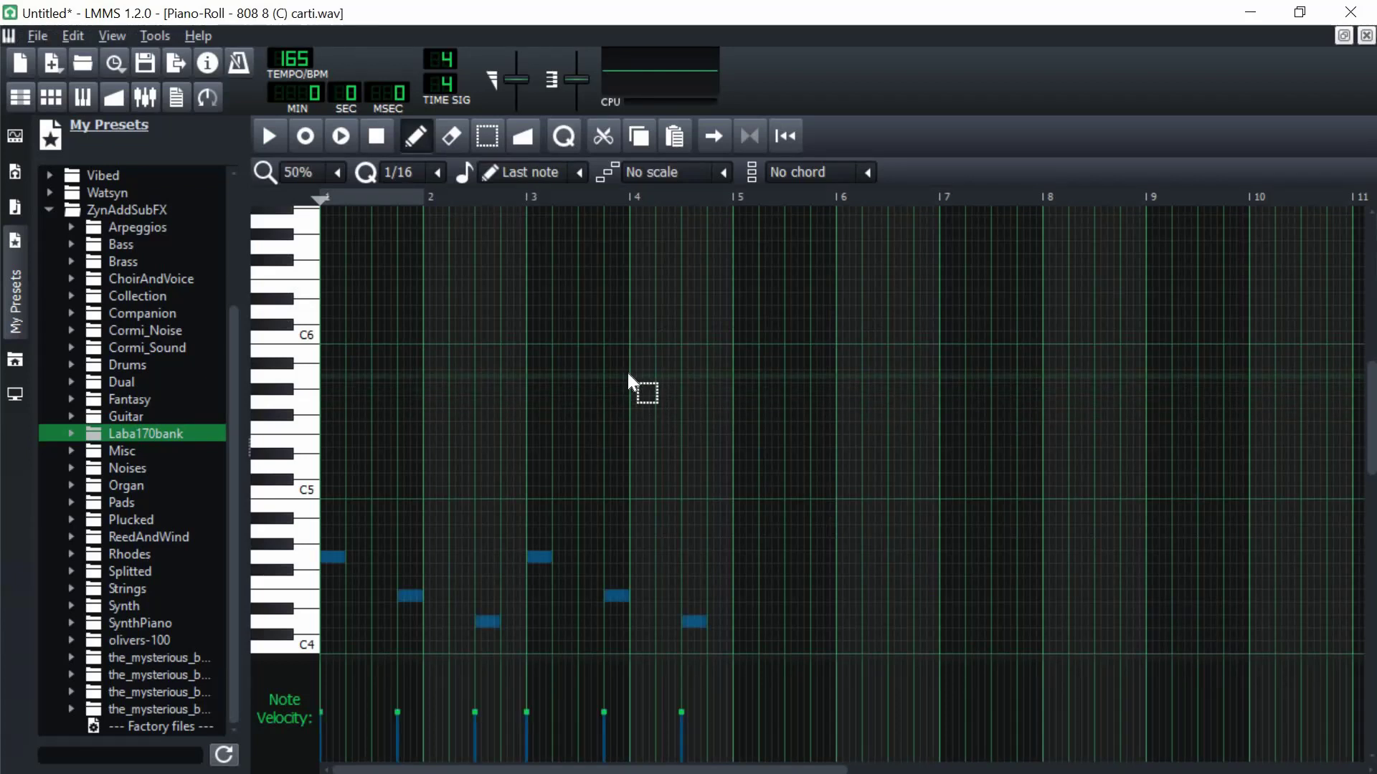
Step: Set the piano-roll zoom to 100% and lengthen all the pasted 808 notes to 1.5 beats
{"action": "left_click", "coordinate": [337, 172]}
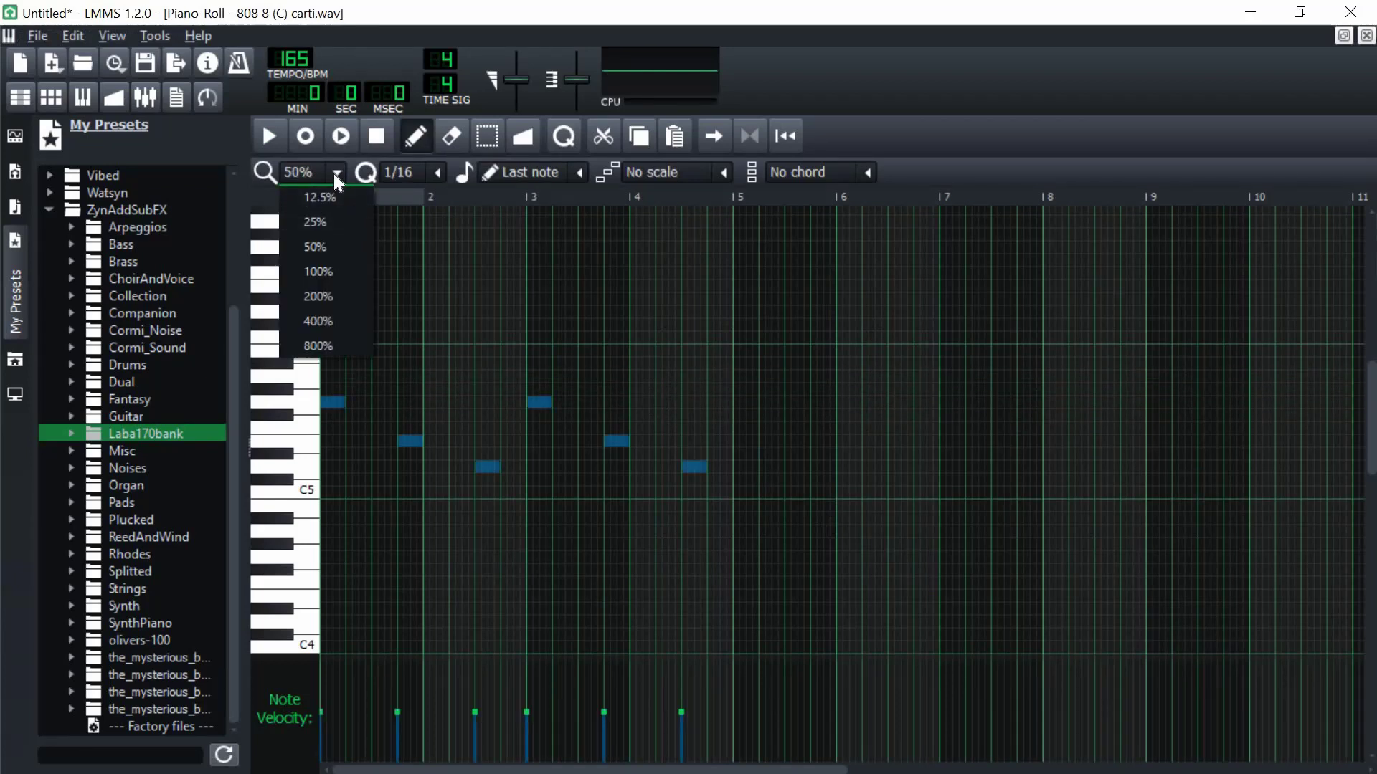
{"action": "left_click", "coordinate": [318, 271]}
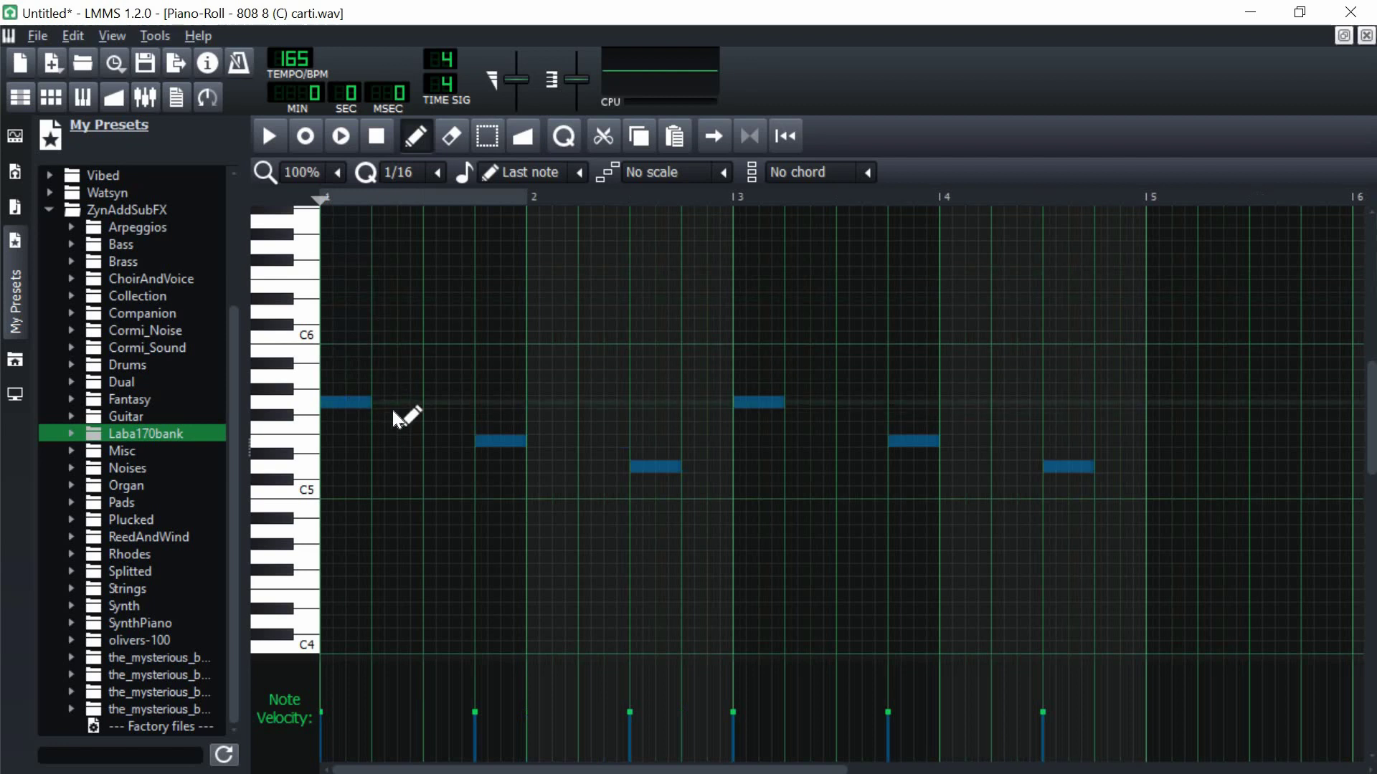
{"action": "left_click", "coordinate": [364, 402]}
{"action": "left_click_drag", "start_coordinate": [392, 418], "coordinate": [400, 418]}
{"action": "key", "text": "ctrl+a"}
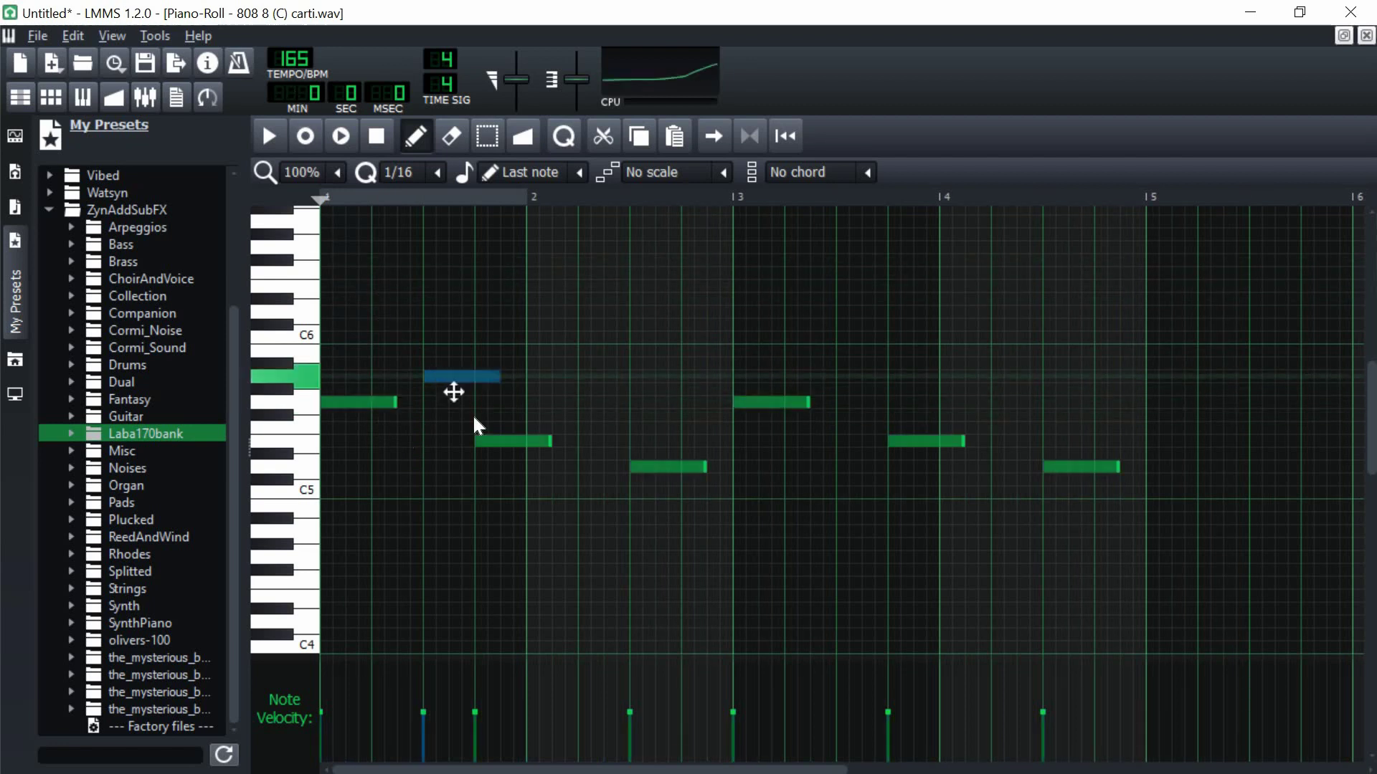
Step: Add a repeat directly behind each of the first two 808 notes and shift the third note to end at bar 3
{"action": "left_click", "coordinate": [404, 403]}
{"action": "left_click", "coordinate": [584, 441]}
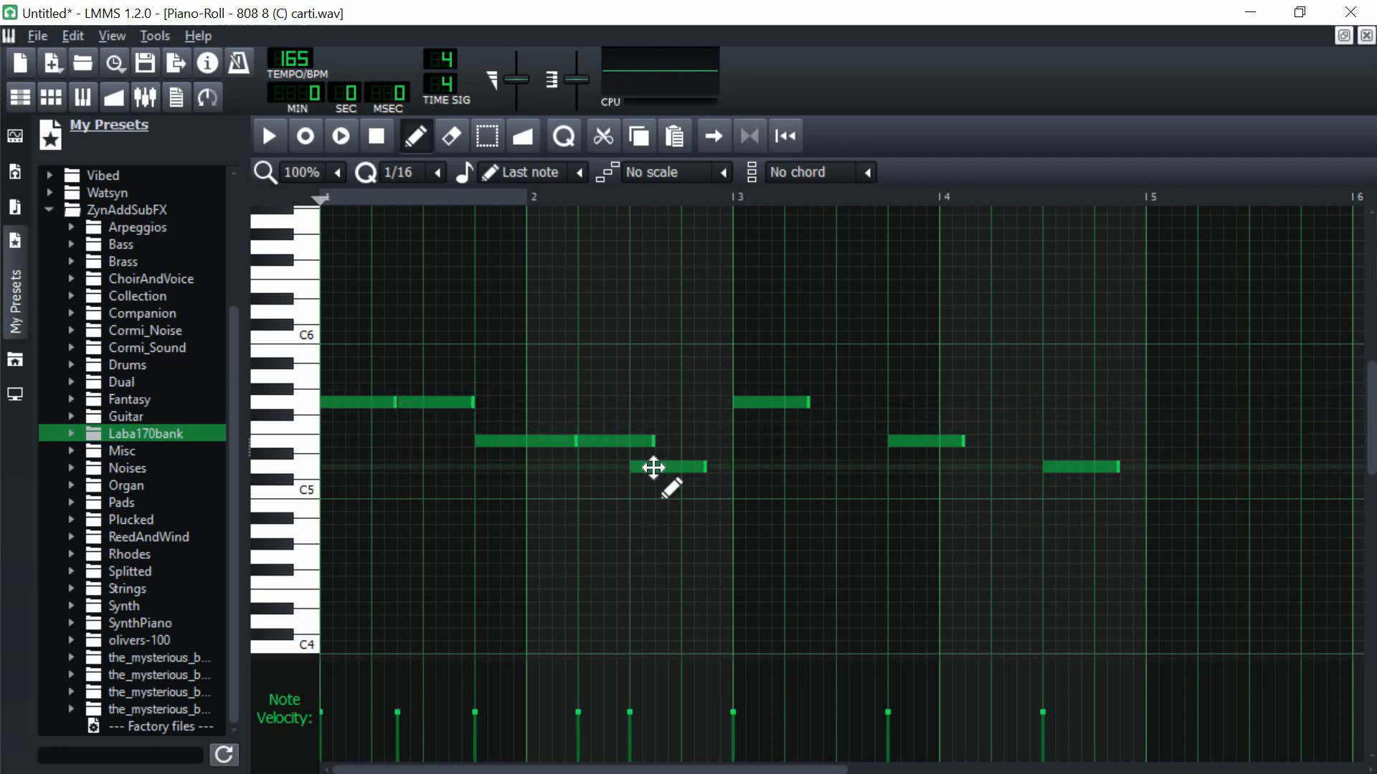
{"action": "left_click_drag", "start_coordinate": [655, 468], "coordinate": [680, 467]}
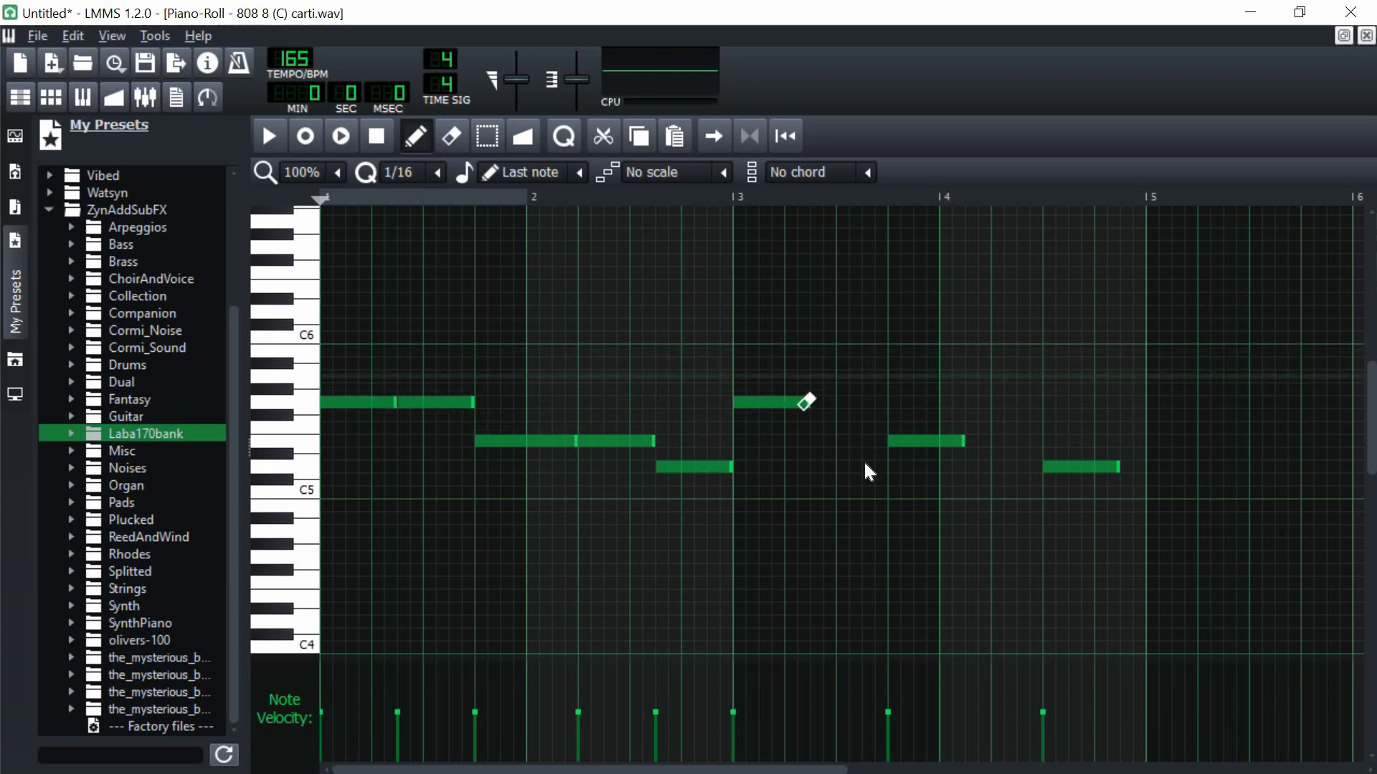
Step: Delete the three 808 notes in bars 3–4 and duplicate the bar 1–2 notes into those bars
{"action": "right_click", "coordinate": [925, 441]}
{"action": "right_click", "coordinate": [772, 402]}
{"action": "right_click", "coordinate": [1080, 467]}
{"action": "key", "text": "ctrl+a"}
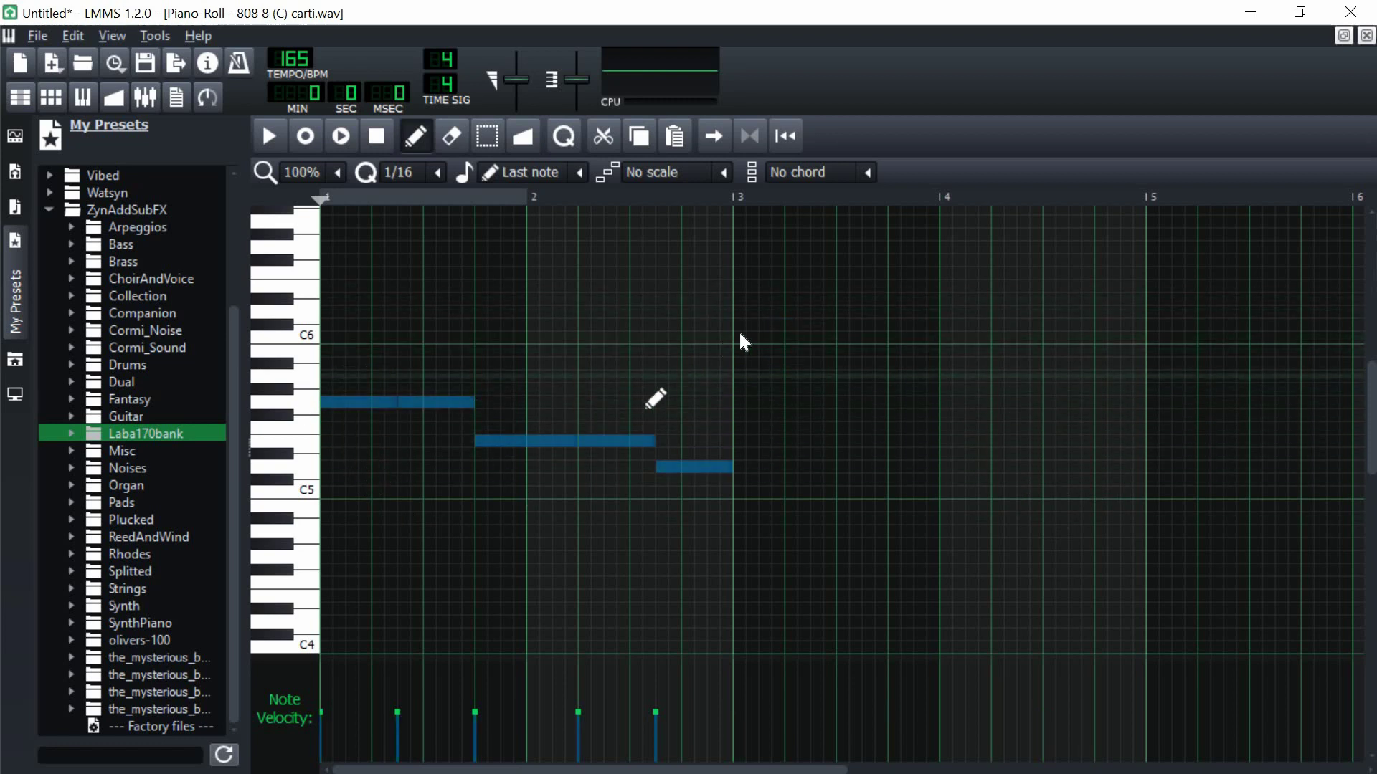
{"action": "mouse_move", "coordinate": [419, 403]}
{"action": "left_mouse_down", "text": "shift"}
{"action": "mouse_move", "coordinate": [842, 459]}
{"action": "mouse_move", "coordinate": [789, 387]}
{"action": "mouse_move", "coordinate": [783, 402]}
{"action": "left_mouse_up", "text": "shift"}
{"action": "right_click", "coordinate": [794, 337]}
Step: Shorten the last 808 note in bar 4 to half a beat, and add a half-beat note at the bar's end one octave higher
{"action": "left_click", "coordinate": [1148, 467]}
{"action": "right_click", "coordinate": [1148, 468]}
{"action": "left_click_drag", "start_coordinate": [1146, 500], "coordinate": [1101, 471]}
{"action": "left_click", "coordinate": [1122, 467]}
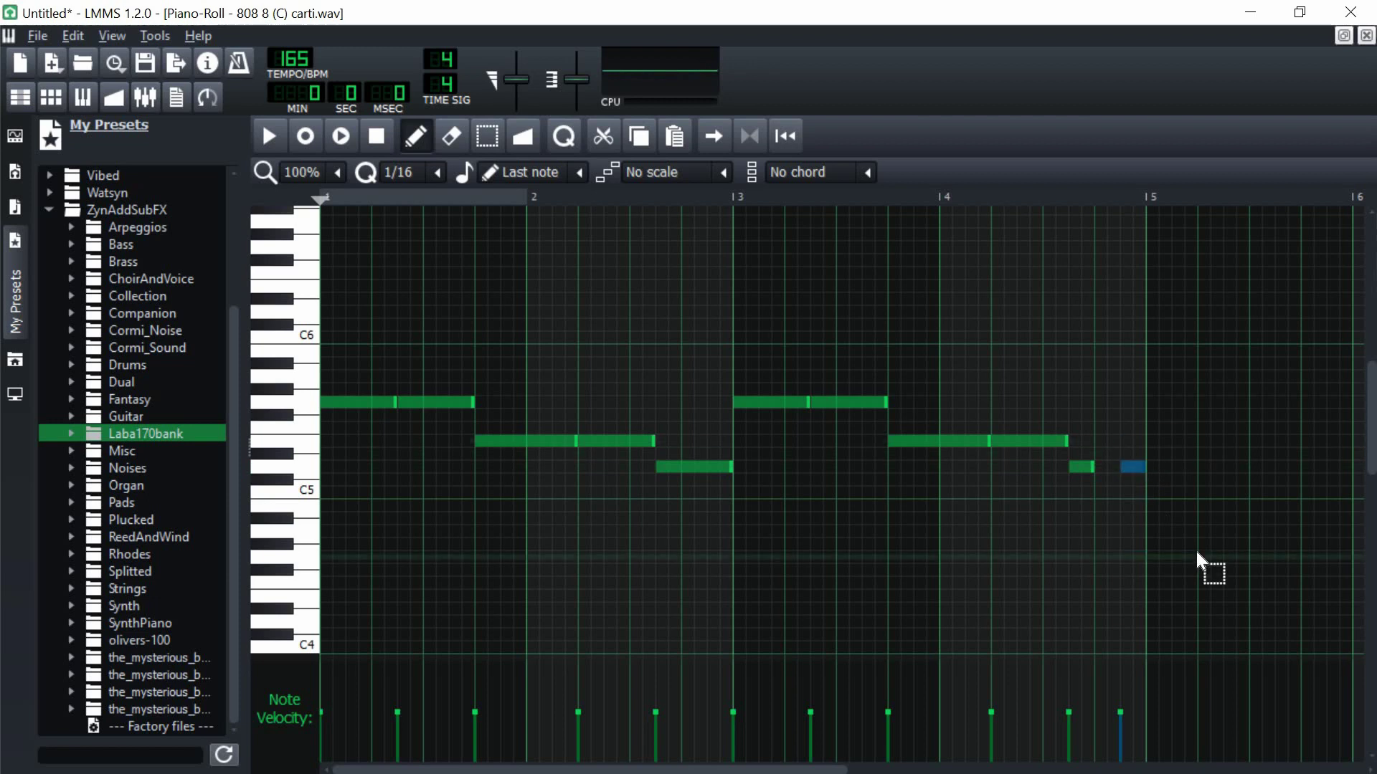
{"action": "key", "text": "ctrl+Up"}
{"action": "left_click_drag", "start_coordinate": [1093, 468], "coordinate": [1100, 476]}
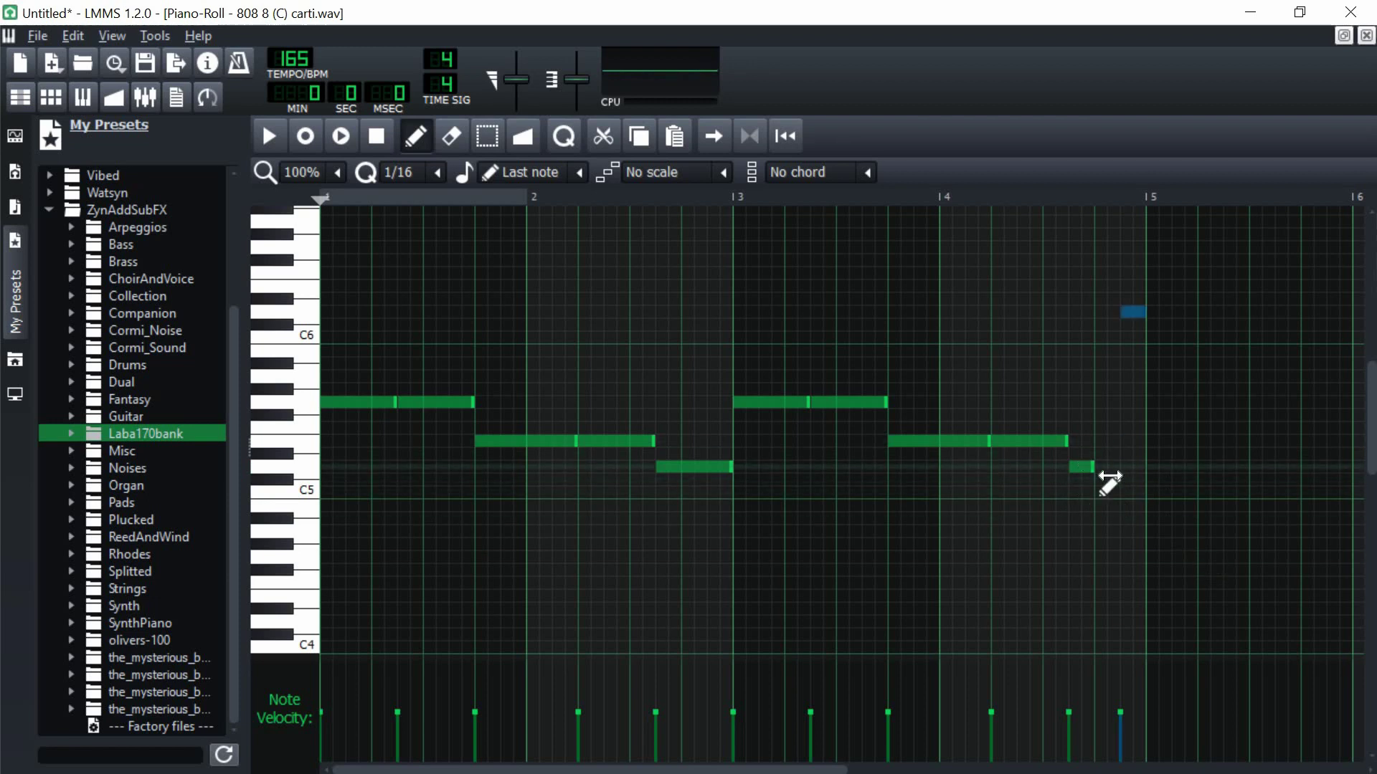
Step: Lengthen the next-to-last 808 note in bar 4 to one beat, add a repeat half a beat before bar 4, and play the pattern
{"action": "mouse_move", "coordinate": [989, 441]}
{"action": "left_mouse_down"}
{"action": "mouse_move", "coordinate": [904, 451]}
{"action": "mouse_move", "coordinate": [989, 442]}
{"action": "left_mouse_up"}
{"action": "key", "text": "space"}
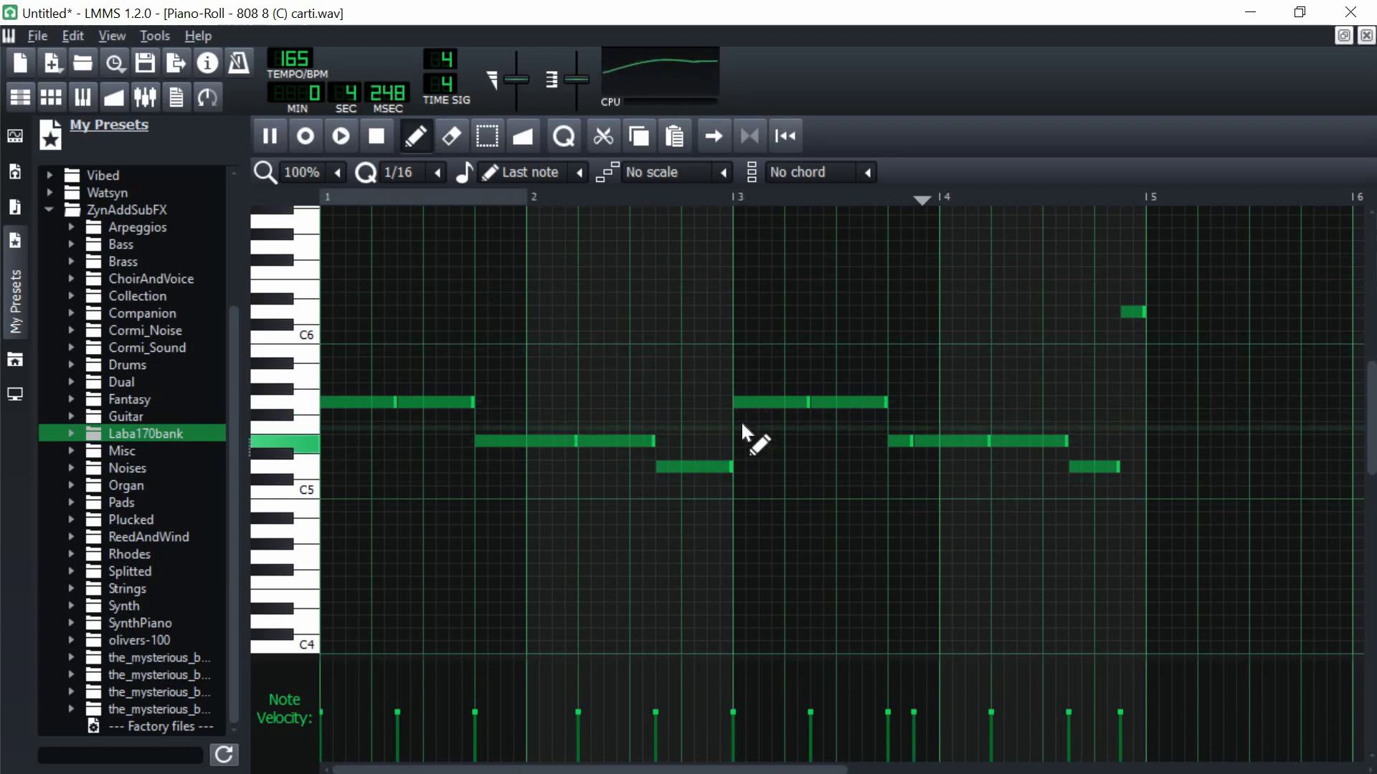
{"action": "left_click", "coordinate": [377, 138]}
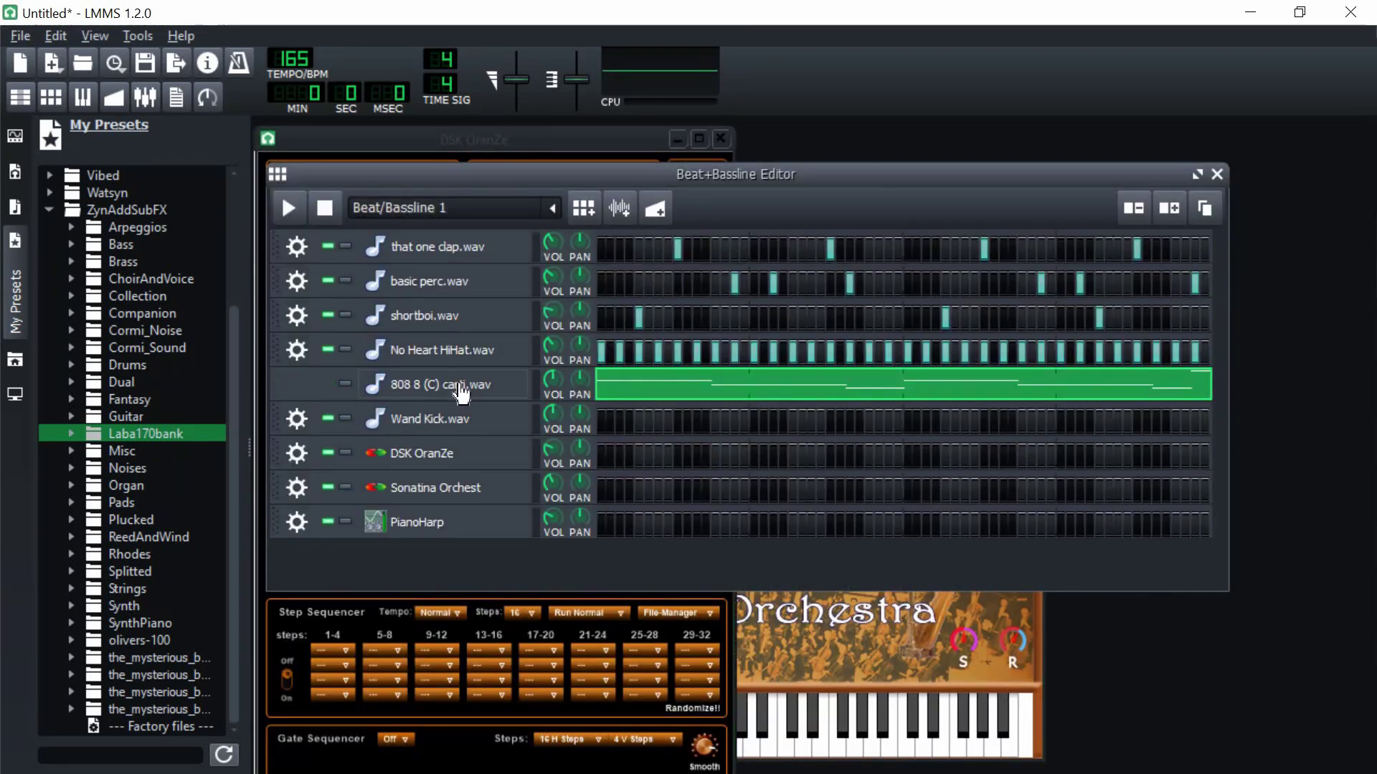
Step: Place Wand Kick hits under the 808 note starts, on steps 1, 7, 13, 27, 33, 45, 59 and 63 of Beat/Bassline 1
{"action": "left_click", "coordinate": [445, 384]}
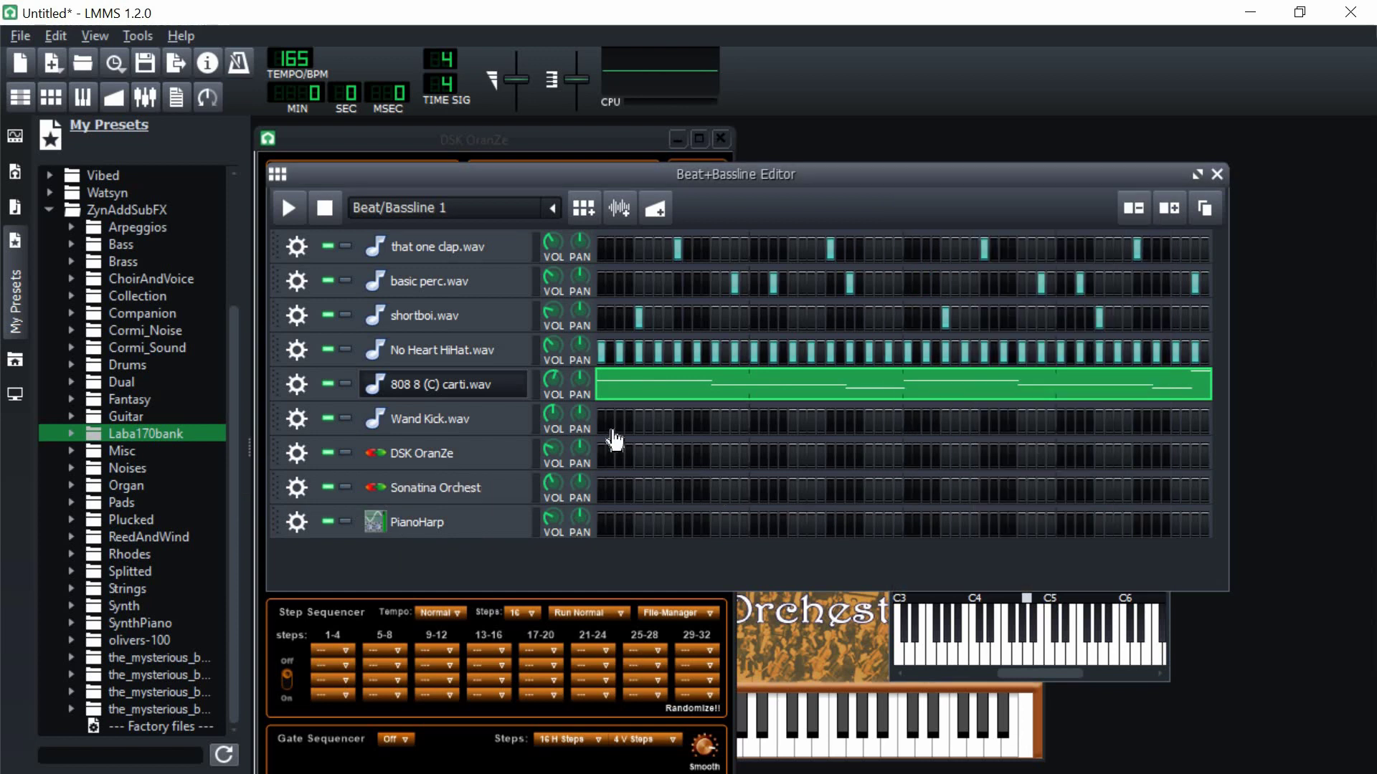
{"action": "left_click", "coordinate": [603, 423]}
{"action": "left_click", "coordinate": [715, 421]}
{"action": "left_click", "coordinate": [850, 422]}
{"action": "left_click", "coordinate": [908, 423]}
{"action": "left_click", "coordinate": [1022, 423]}
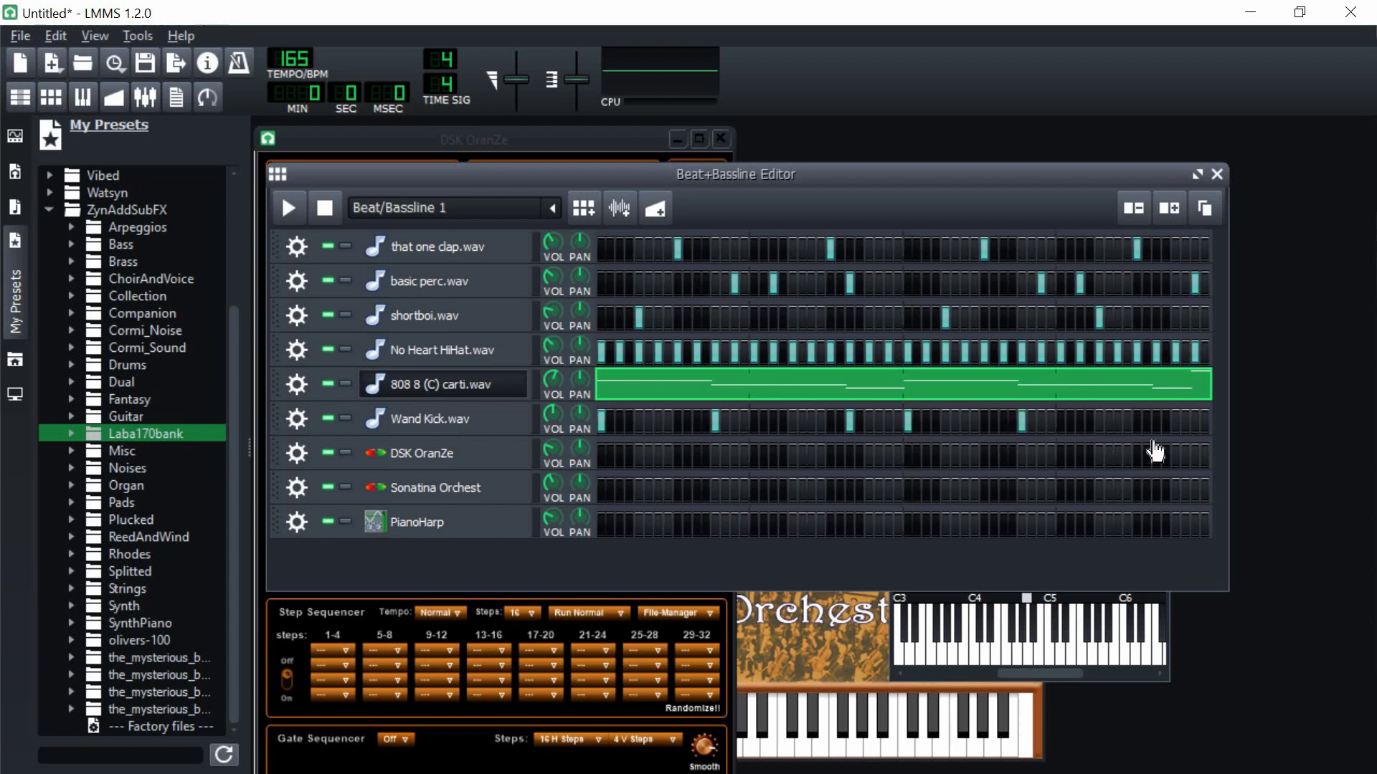
{"action": "left_click", "coordinate": [1156, 423]}
Step: Play Beat/Bassline 1, raise the Wand Kick volume and add a kick hit on step 39
{"action": "key", "text": "space"}
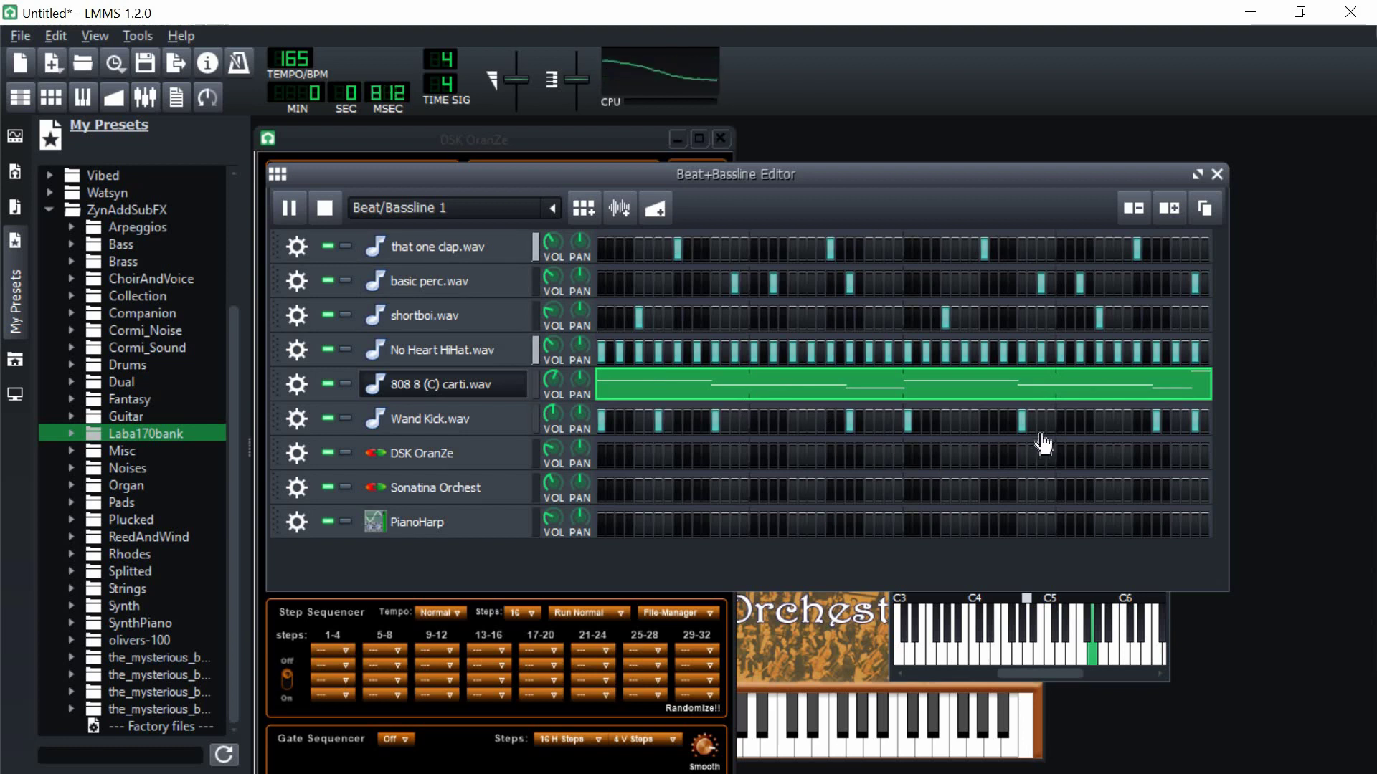
{"action": "left_click_drag", "start_coordinate": [552, 416], "coordinate": [556, 370]}
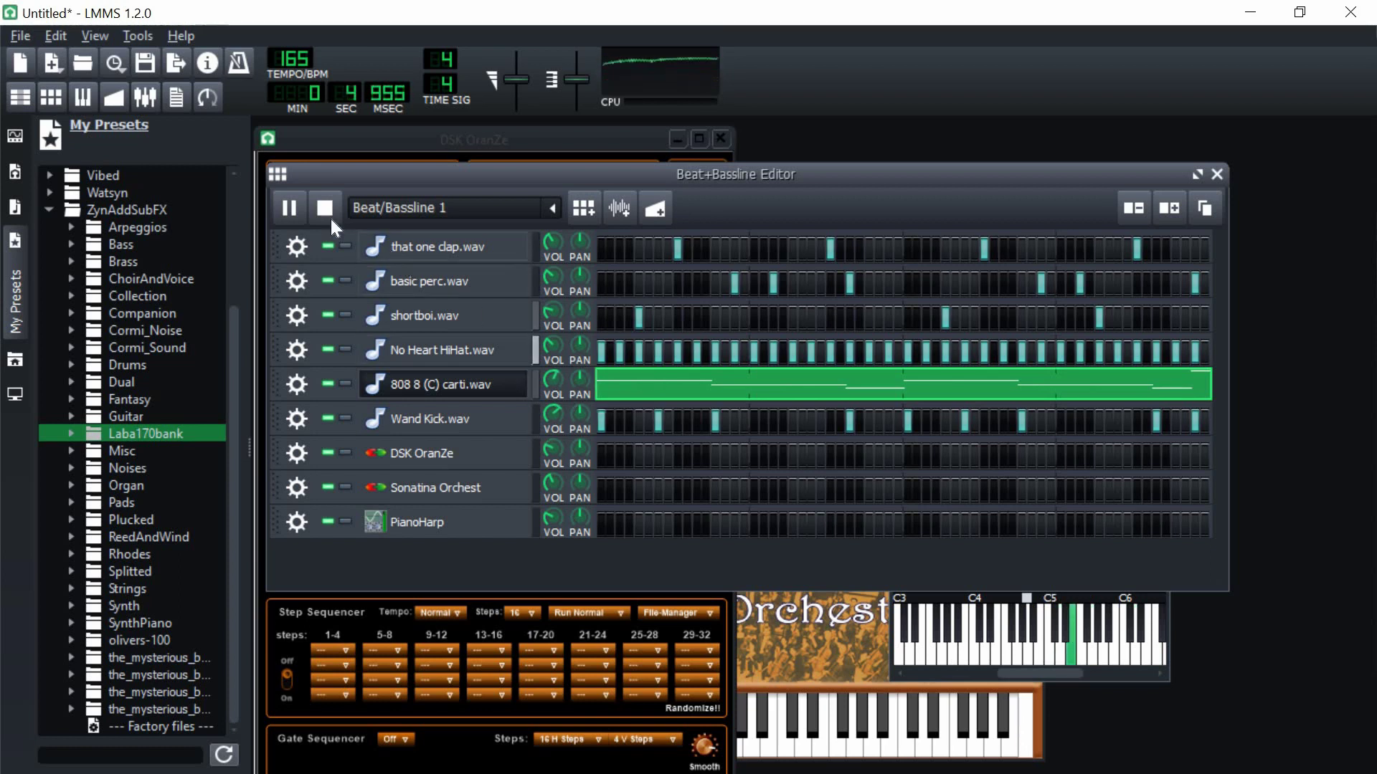
{"action": "key", "text": "space"}
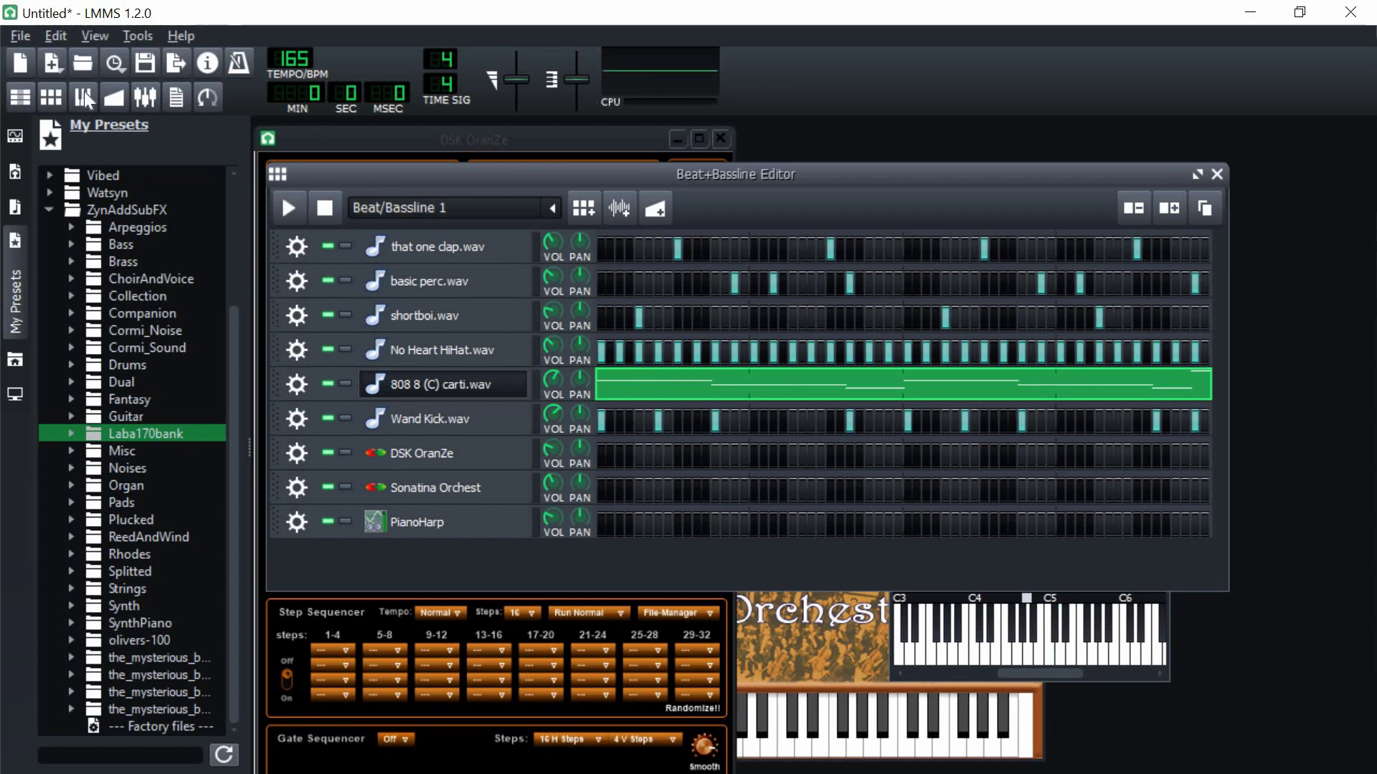
Step: Place Beat/Bassline 0 and Beat/Bassline 1 at bar 1 of the song and extend Beat/Bassline 1 to eight bars
{"action": "left_click", "coordinate": [28, 101]}
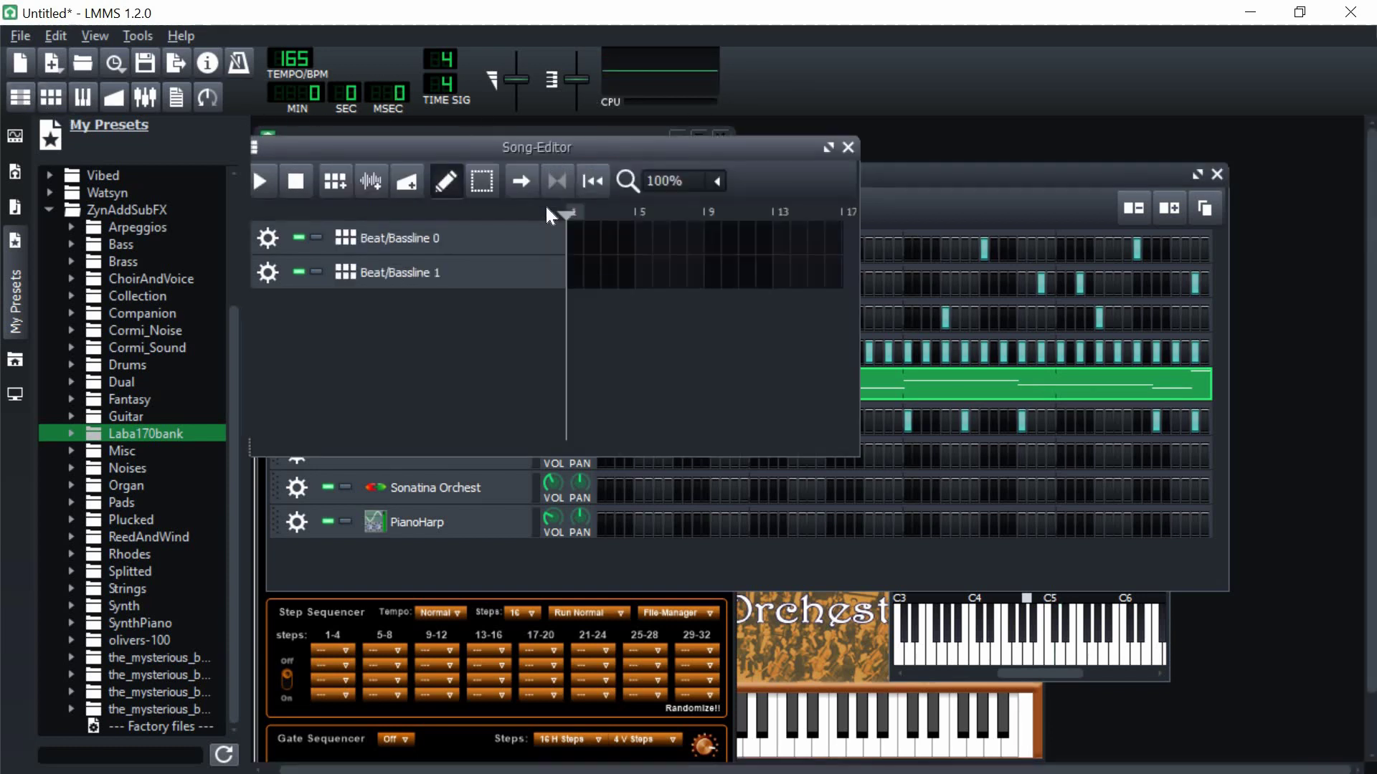
{"action": "left_click", "coordinate": [571, 246]}
{"action": "left_click", "coordinate": [597, 282]}
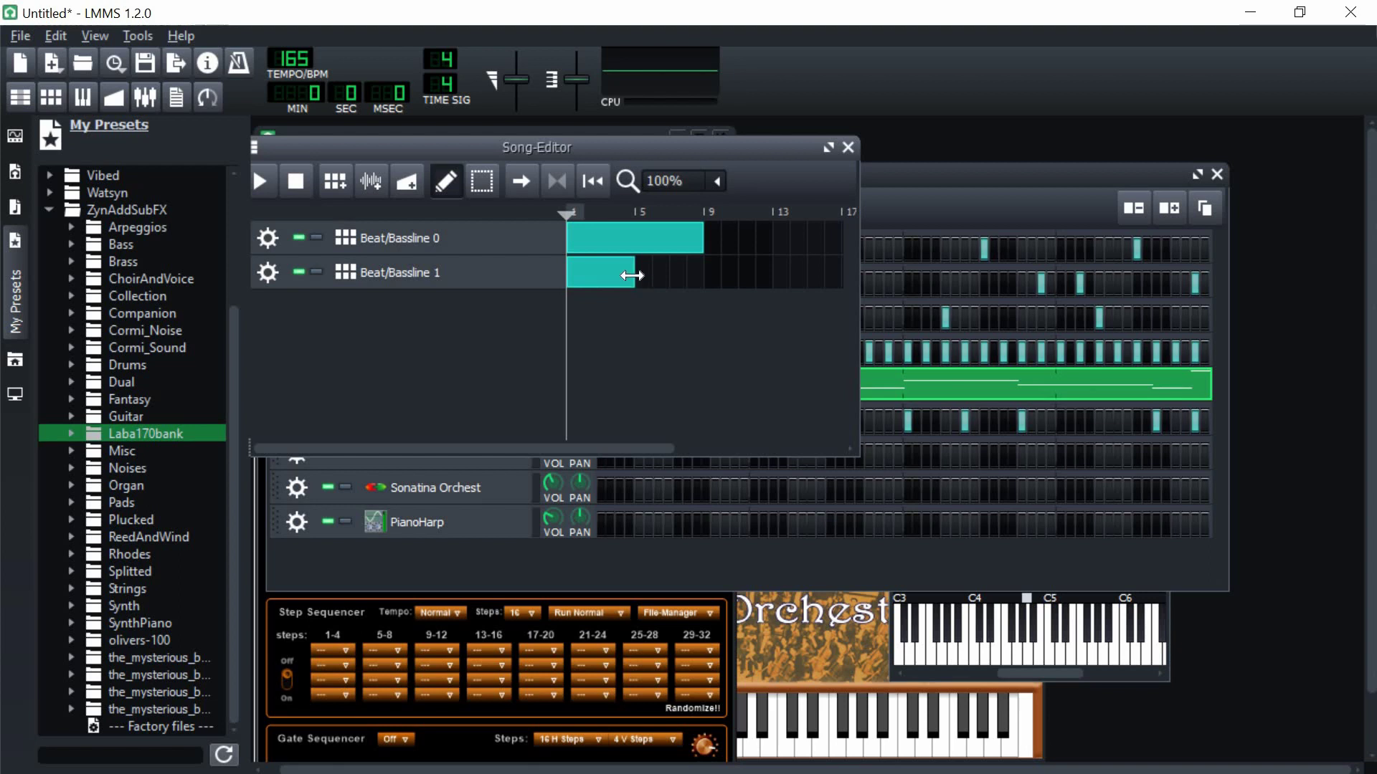
{"action": "left_click_drag", "start_coordinate": [631, 276], "coordinate": [686, 282]}
{"action": "left_click", "coordinate": [693, 278]}
{"action": "right_click", "coordinate": [701, 276]}
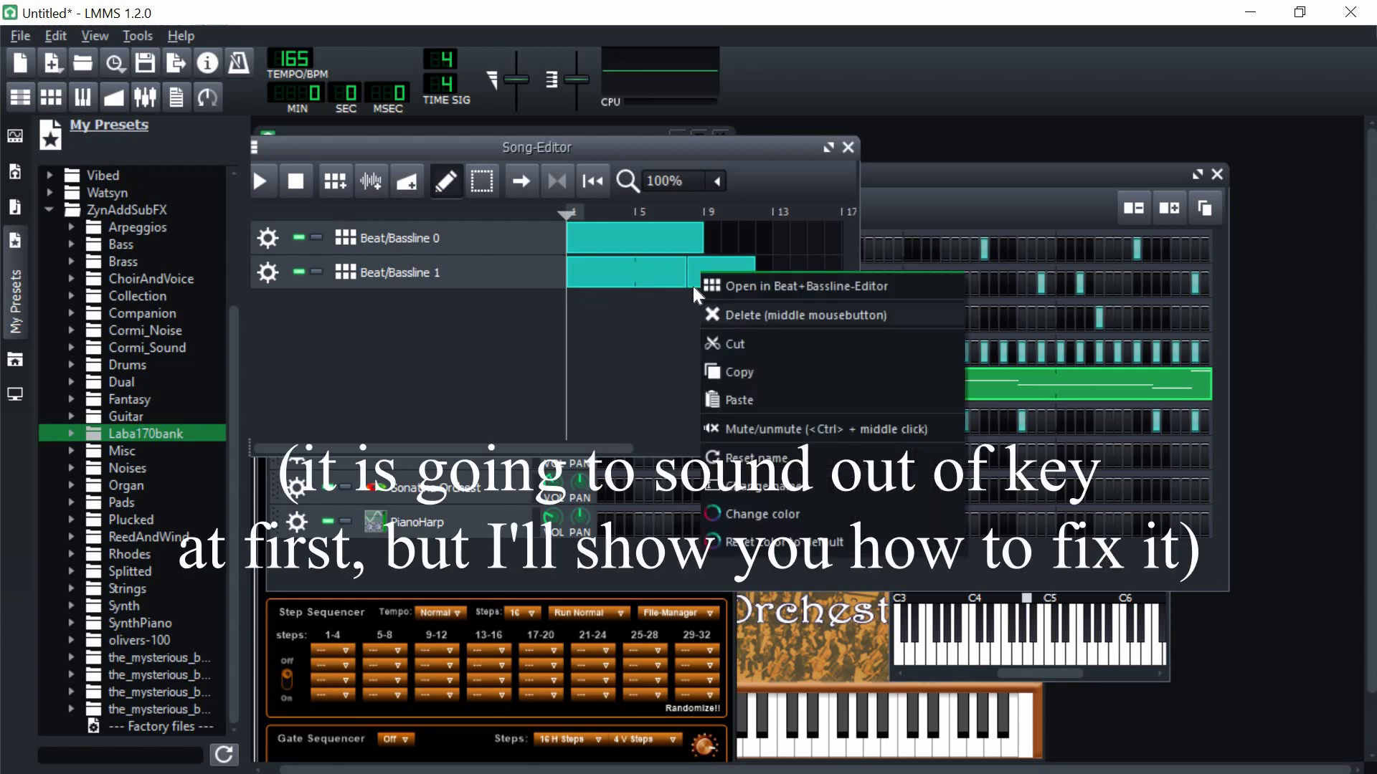
{"action": "left_click", "coordinate": [702, 302]}
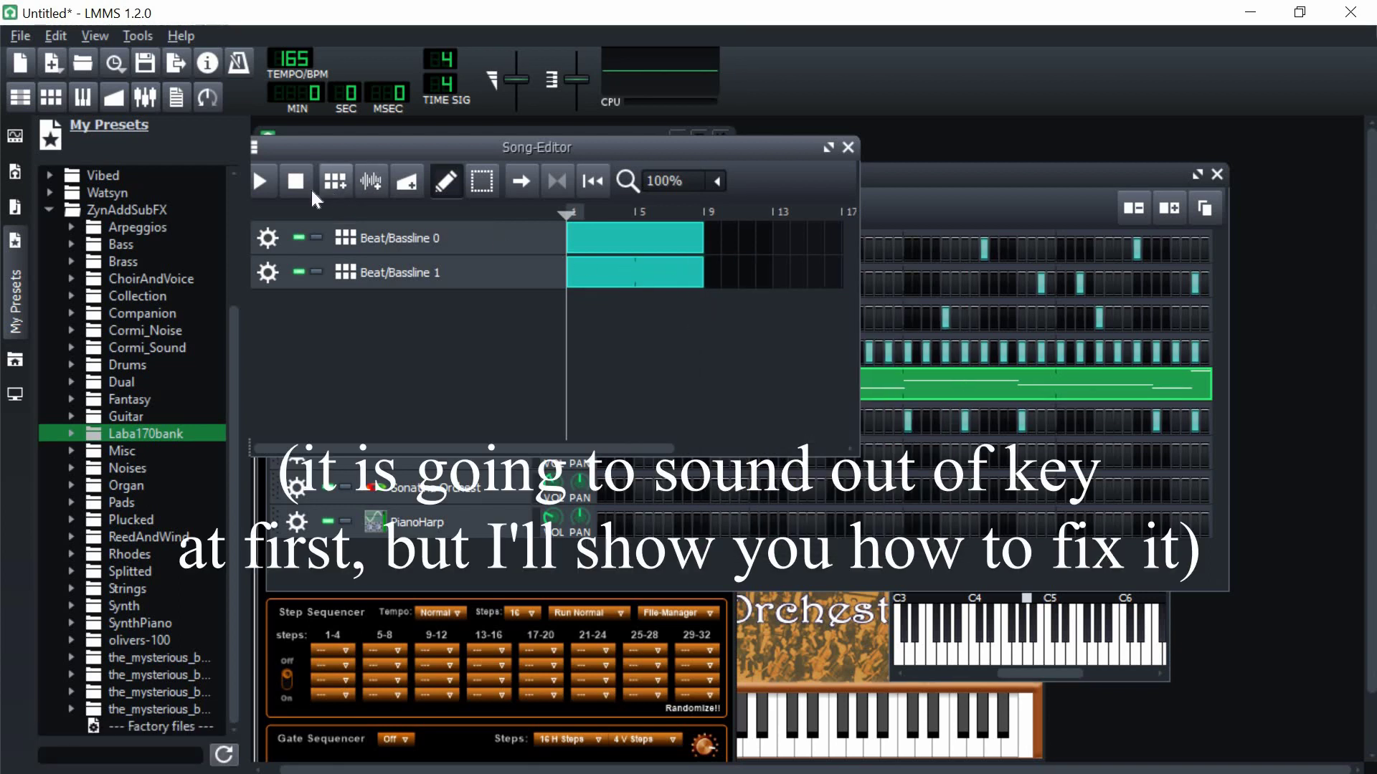
Step: Play the arrangement with a loop over bars 1 to 8 and arrange the Song-Editor and Beat+Bassline Editor so both stay usable
{"action": "left_click_drag", "start_coordinate": [369, 147], "coordinate": [431, 173]}
{"action": "left_click", "coordinate": [334, 208]}
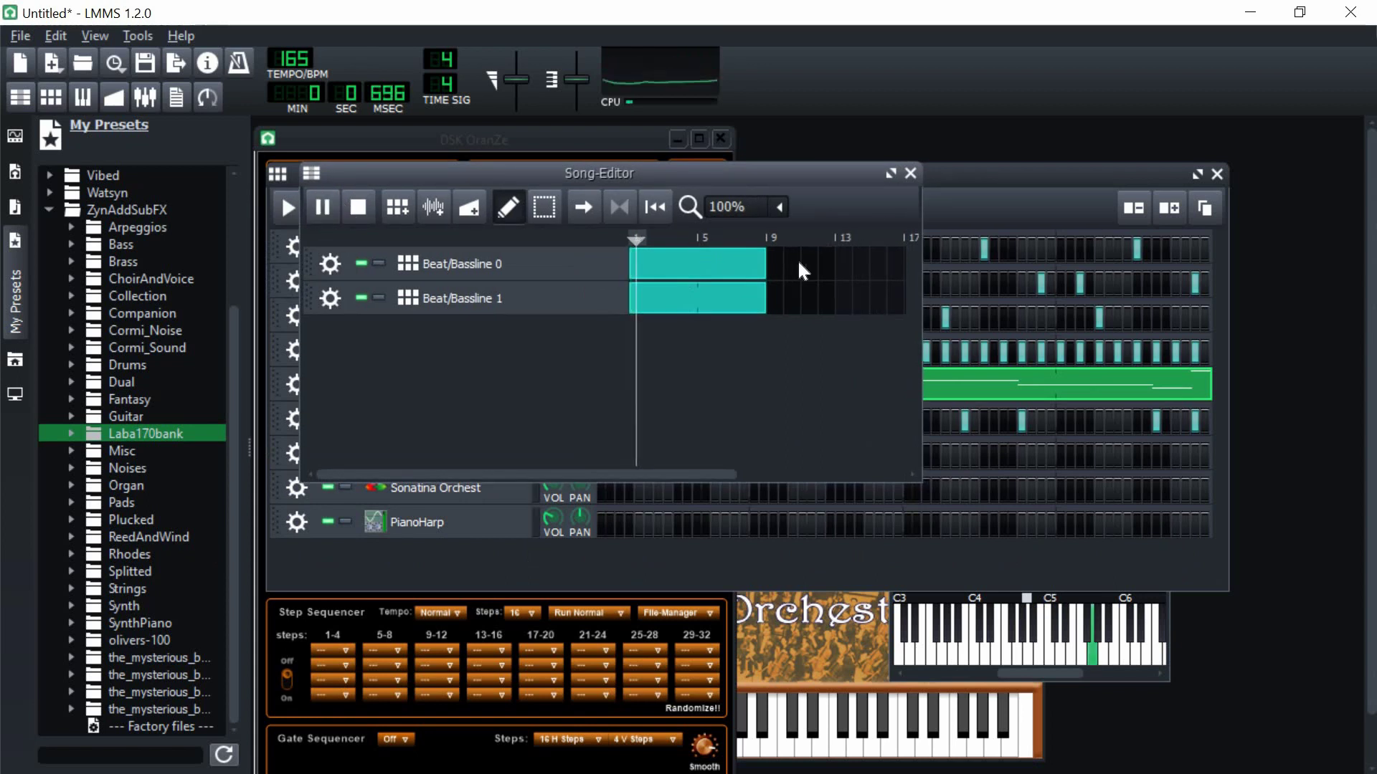
{"action": "left_click", "coordinate": [985, 188]}
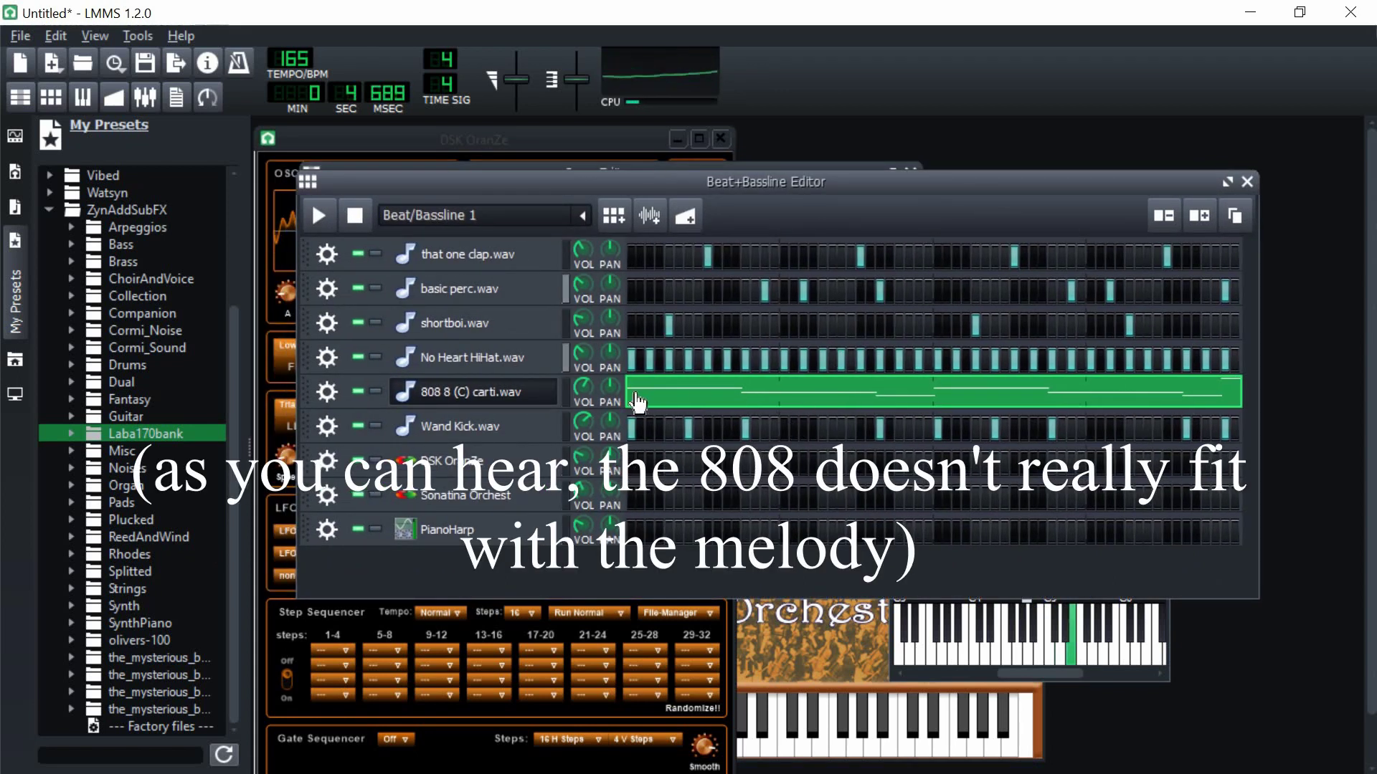
{"action": "left_click_drag", "start_coordinate": [650, 188], "coordinate": [693, 238]}
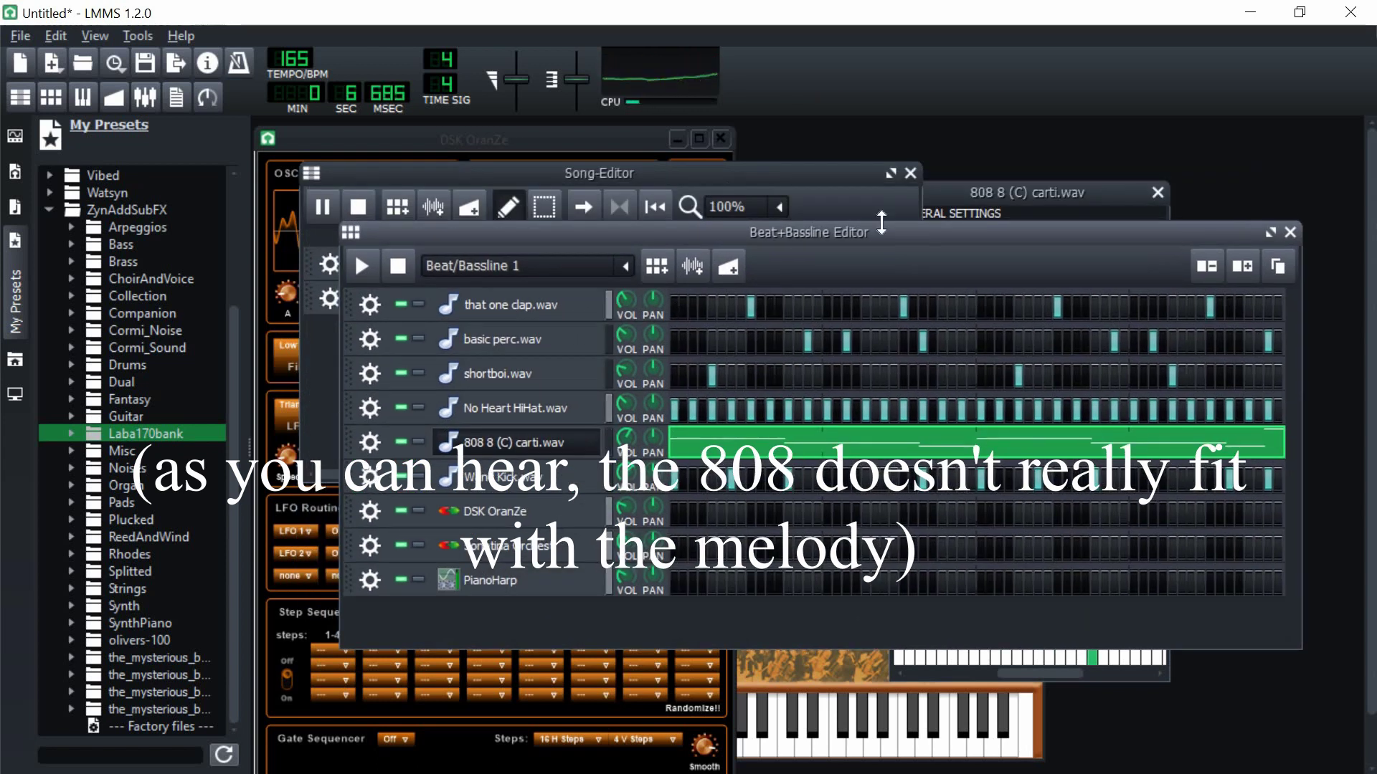
{"action": "left_click_drag", "start_coordinate": [771, 245], "coordinate": [726, 356]}
{"action": "key", "text": "space"}
Step: Set the base note of the 808 8 (C) carti.wav sample to C5 and play the song to check its pitch
{"action": "left_click", "coordinate": [709, 573]}
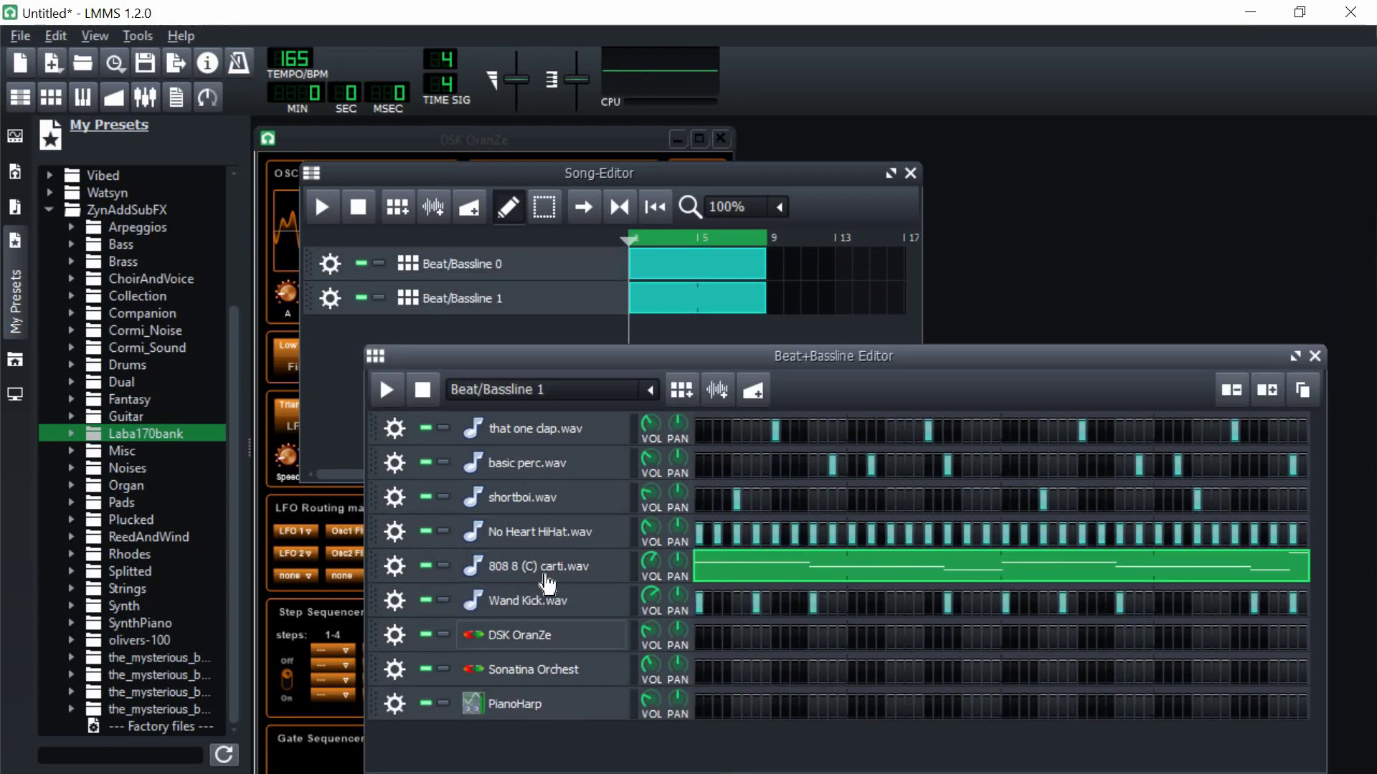
{"action": "left_click", "coordinate": [556, 566]}
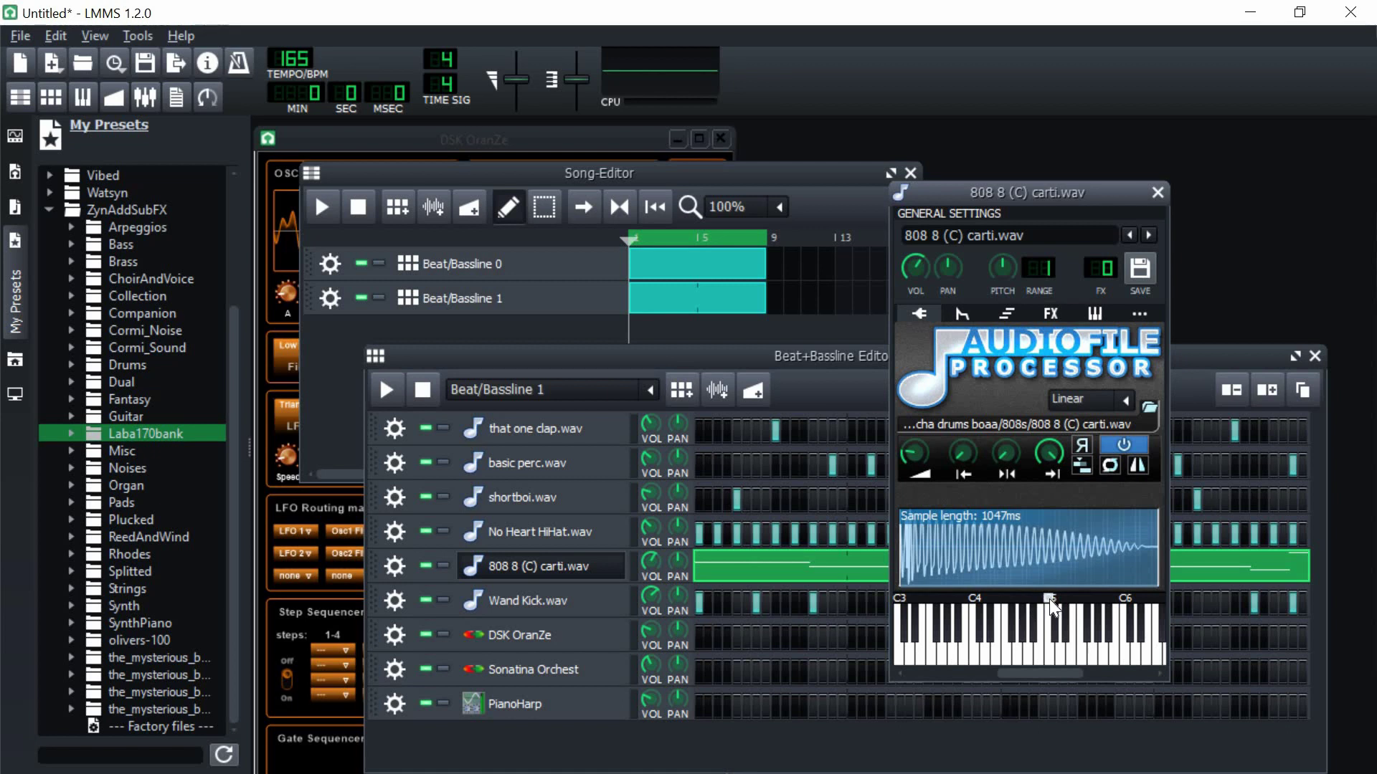
{"action": "left_click", "coordinate": [1048, 600]}
{"action": "left_click", "coordinate": [477, 293]}
{"action": "key", "text": "space"}
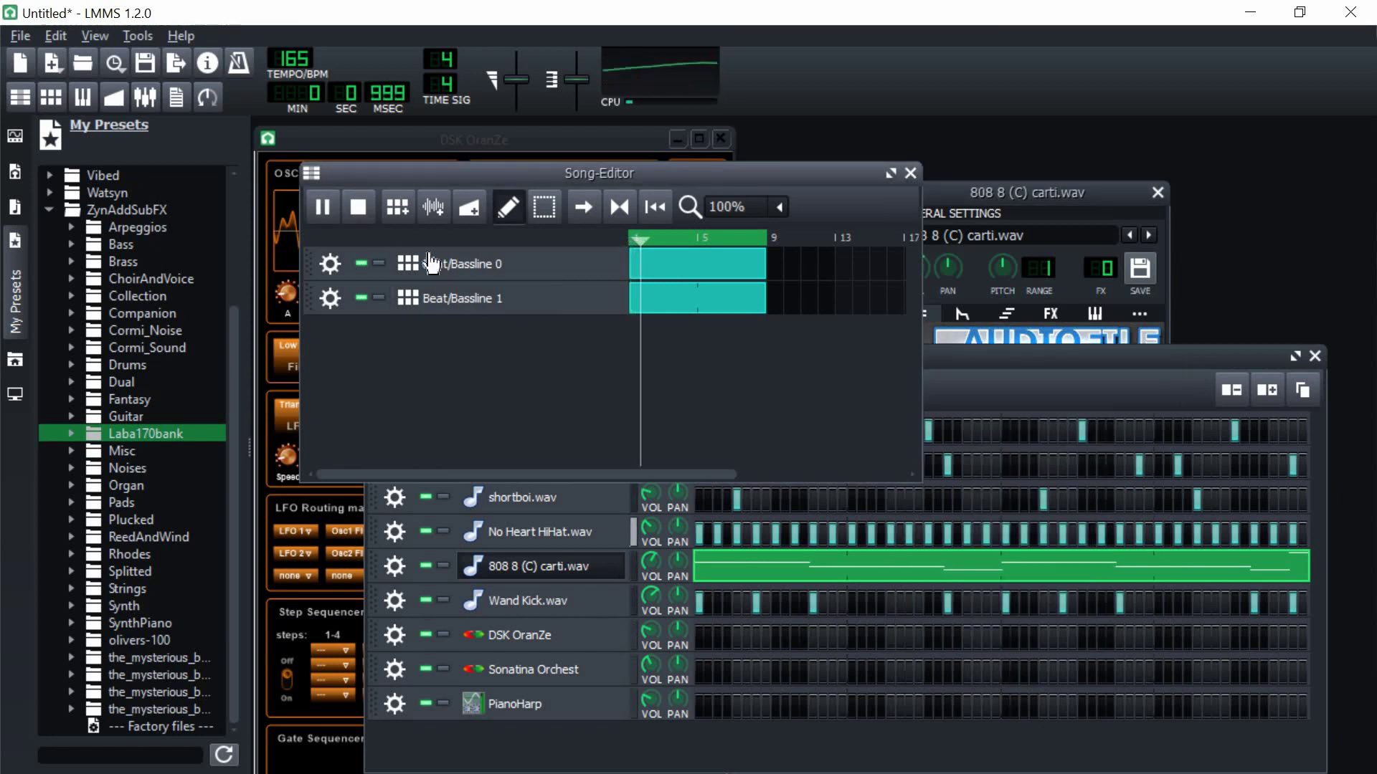
{"action": "left_click", "coordinate": [363, 209]}
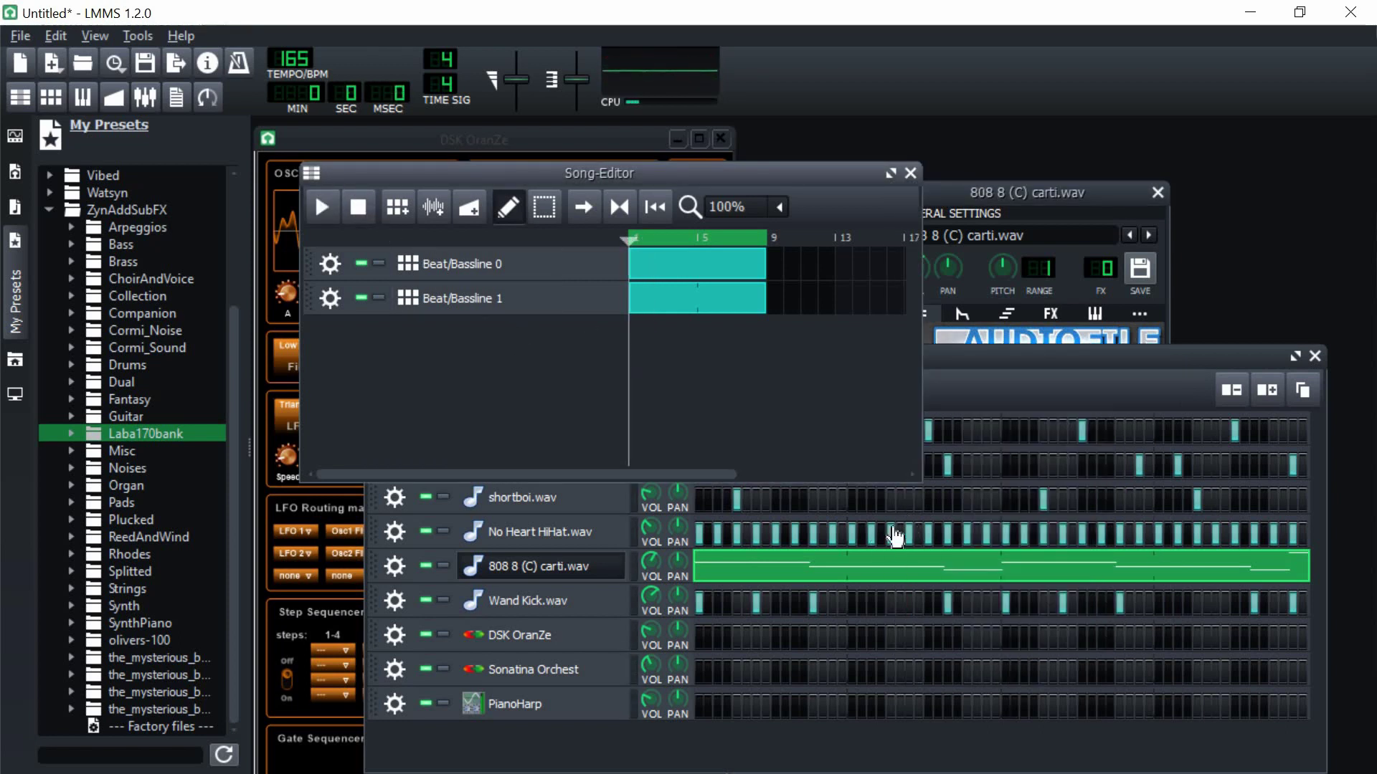
{"action": "left_click", "coordinate": [963, 367]}
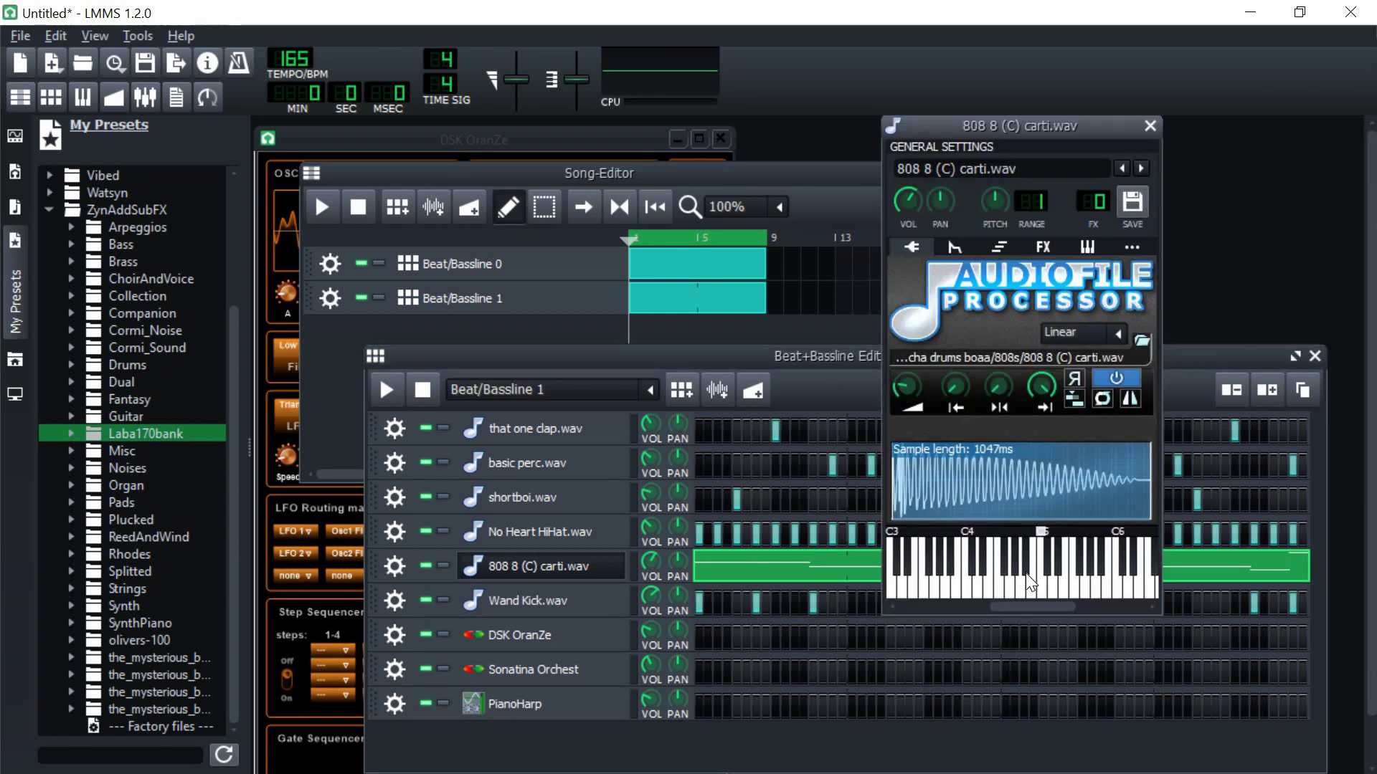
{"action": "left_click", "coordinate": [1024, 588]}
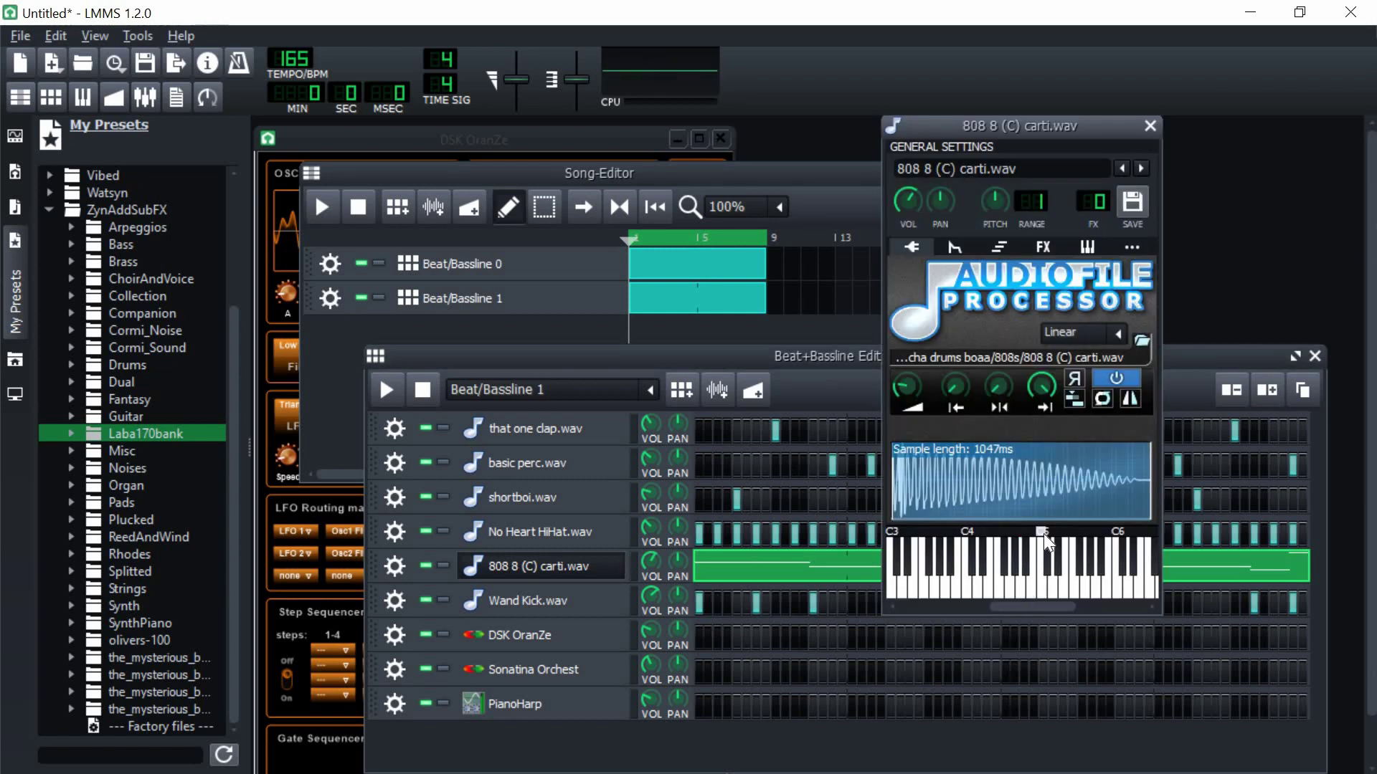
Step: Play the song, solo the Wand Kick track, bring the 808 back in and lower the 808 volume against it
{"action": "left_click", "coordinate": [858, 360]}
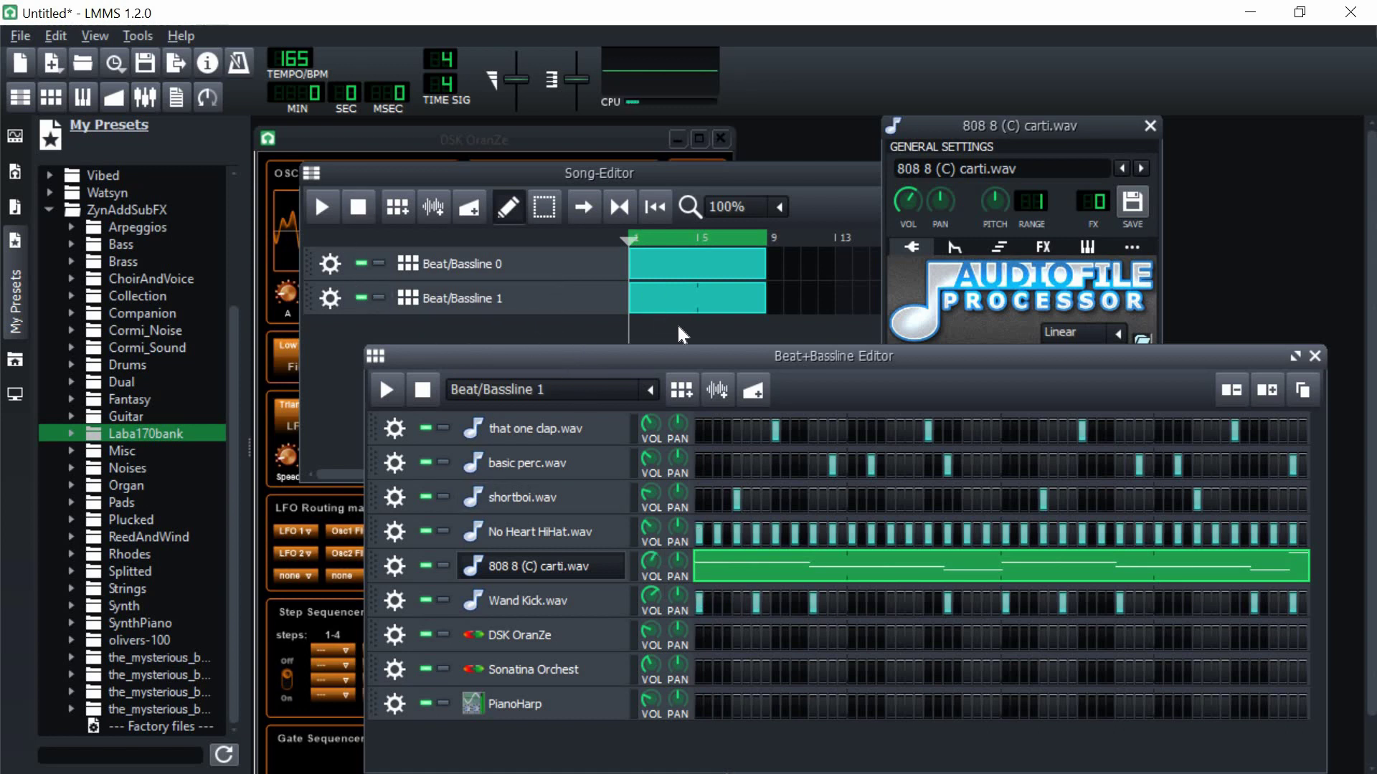
{"action": "left_click", "coordinate": [724, 312]}
{"action": "key", "text": "space"}
{"action": "left_click", "coordinate": [431, 608]}
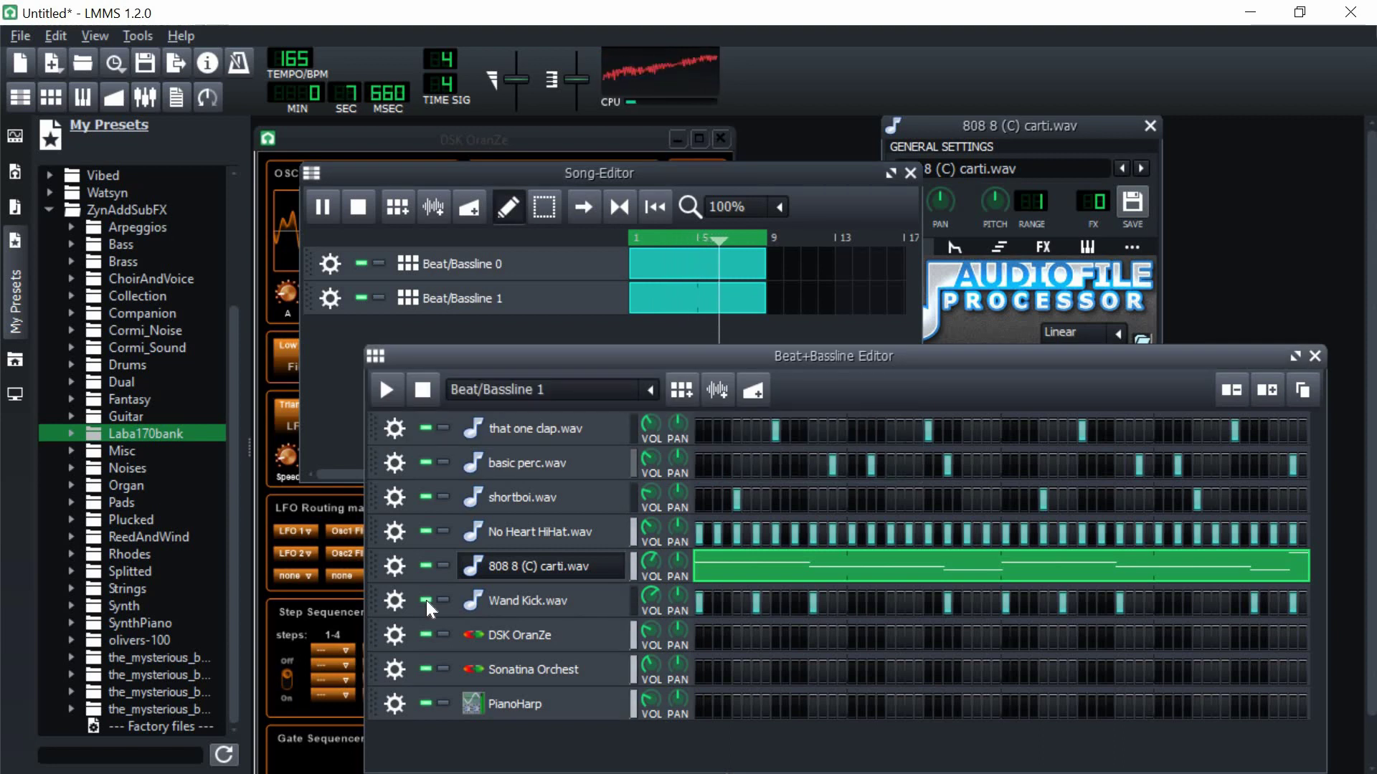
{"action": "left_click", "coordinate": [426, 600]}
{"action": "left_click", "coordinate": [442, 600]}
{"action": "left_click", "coordinate": [651, 597]}
{"action": "left_click", "coordinate": [425, 566]}
{"action": "left_click", "coordinate": [651, 563]}
{"action": "left_click_drag", "start_coordinate": [650, 563], "coordinate": [650, 581]}
{"action": "left_click", "coordinate": [652, 596]}
Step: Unmute the hi-hat, shortboi, basic perc and clap tracks one by one and raise the clap volume slightly
{"action": "left_click", "coordinate": [426, 531]}
{"action": "left_click", "coordinate": [426, 497]}
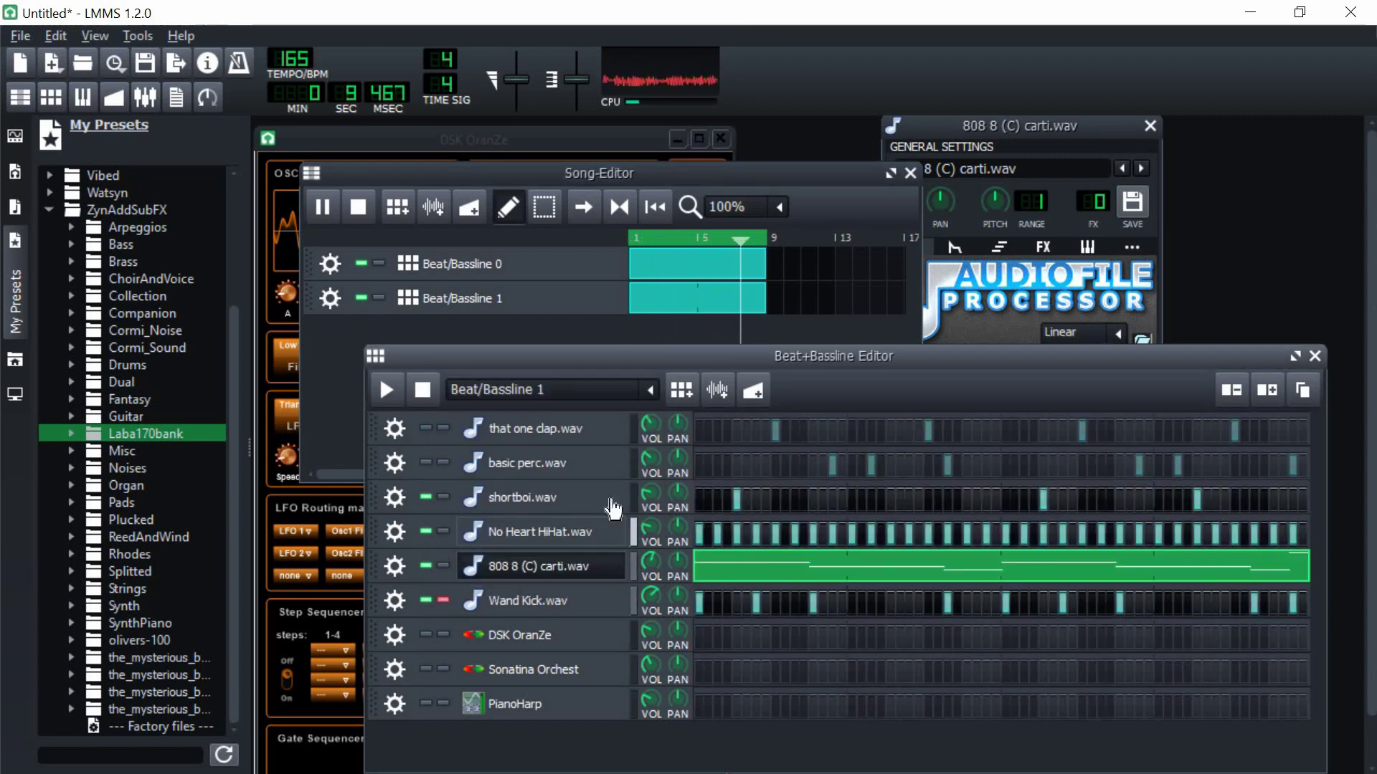
{"action": "left_click", "coordinate": [426, 463]}
{"action": "left_click", "coordinate": [426, 428]}
{"action": "left_click_drag", "start_coordinate": [651, 425], "coordinate": [650, 405]}
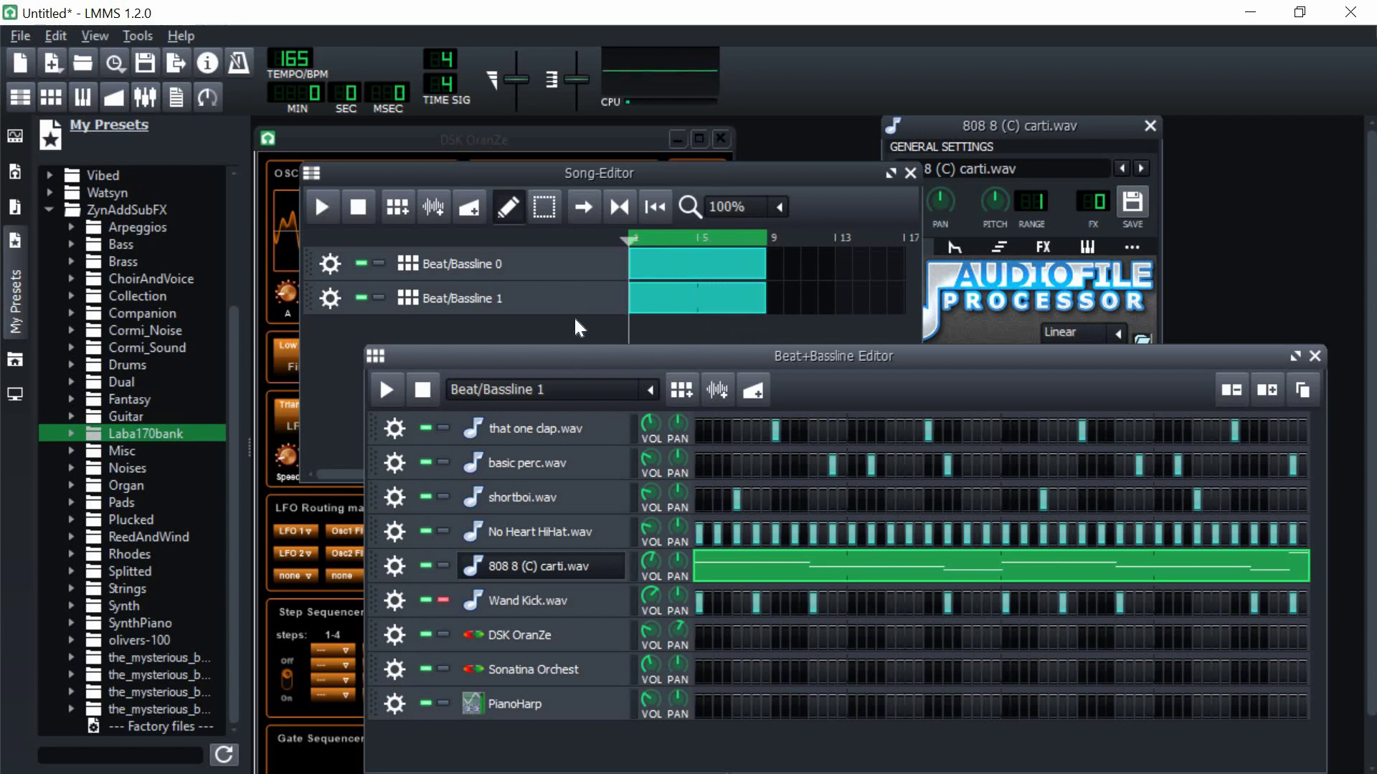
Step: Play the full arrangement from the start to check the mix, and stop it
{"action": "left_click", "coordinate": [688, 273]}
{"action": "key", "text": "space"}
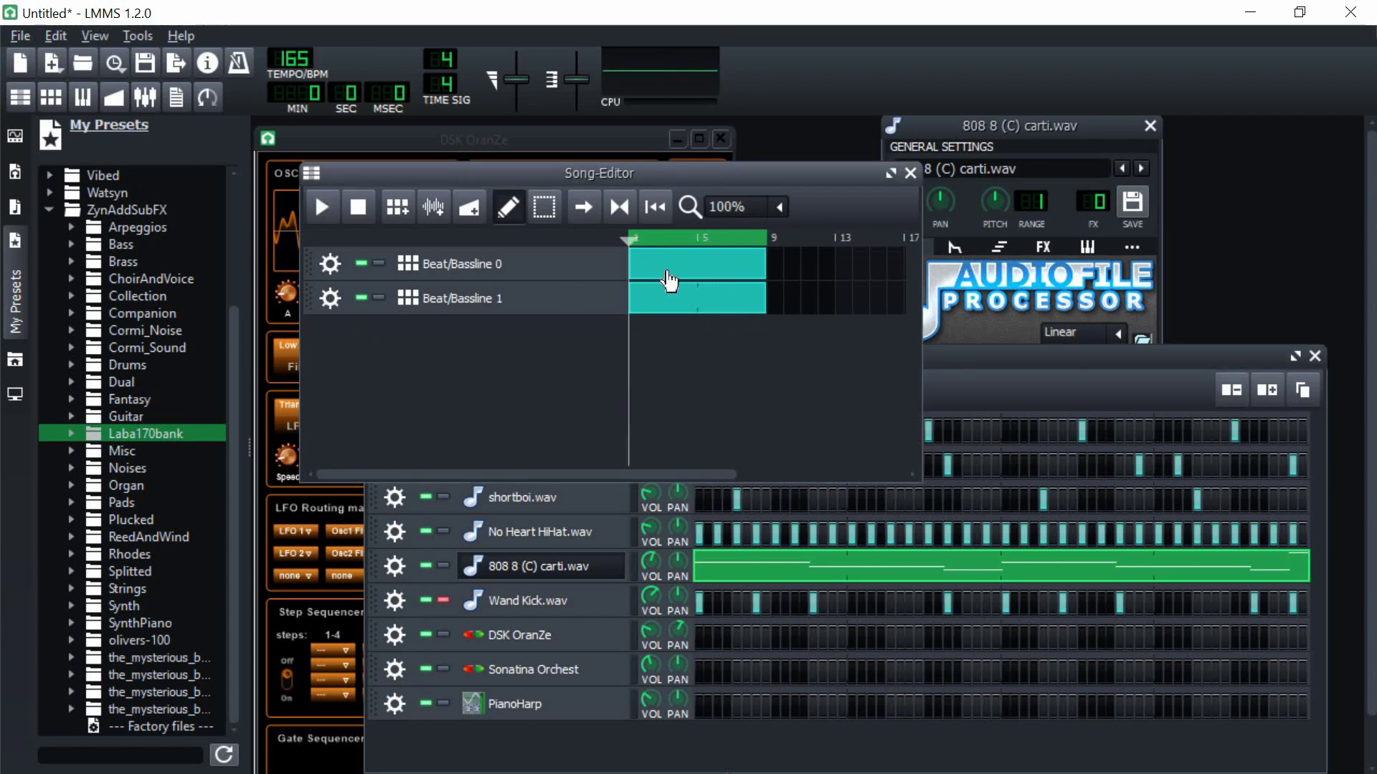
{"action": "left_click", "coordinate": [316, 202]}
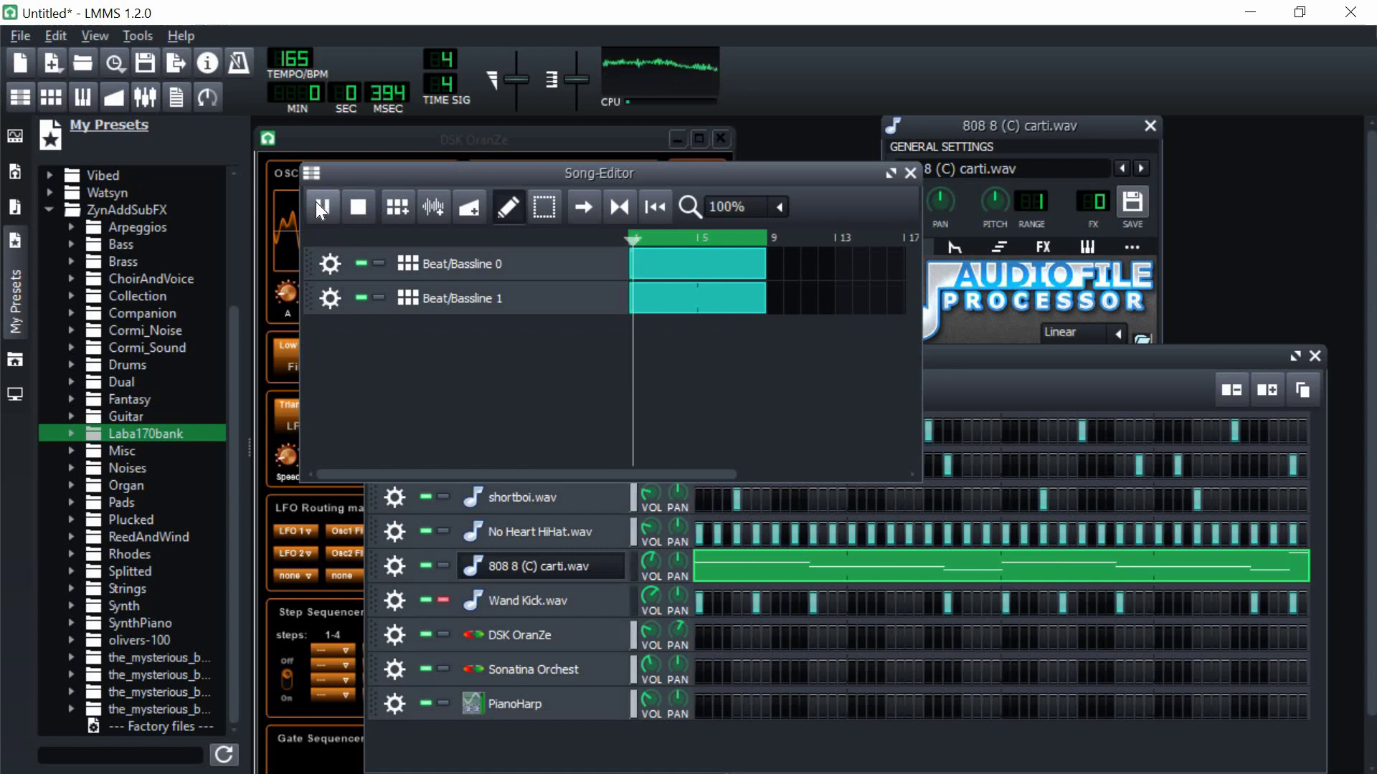
{"action": "left_click", "coordinate": [359, 204]}
Step: Transpose all notes of the DSK OranZe melody in Beat/Bassline 0 down three semitones
{"action": "left_click", "coordinate": [738, 763]}
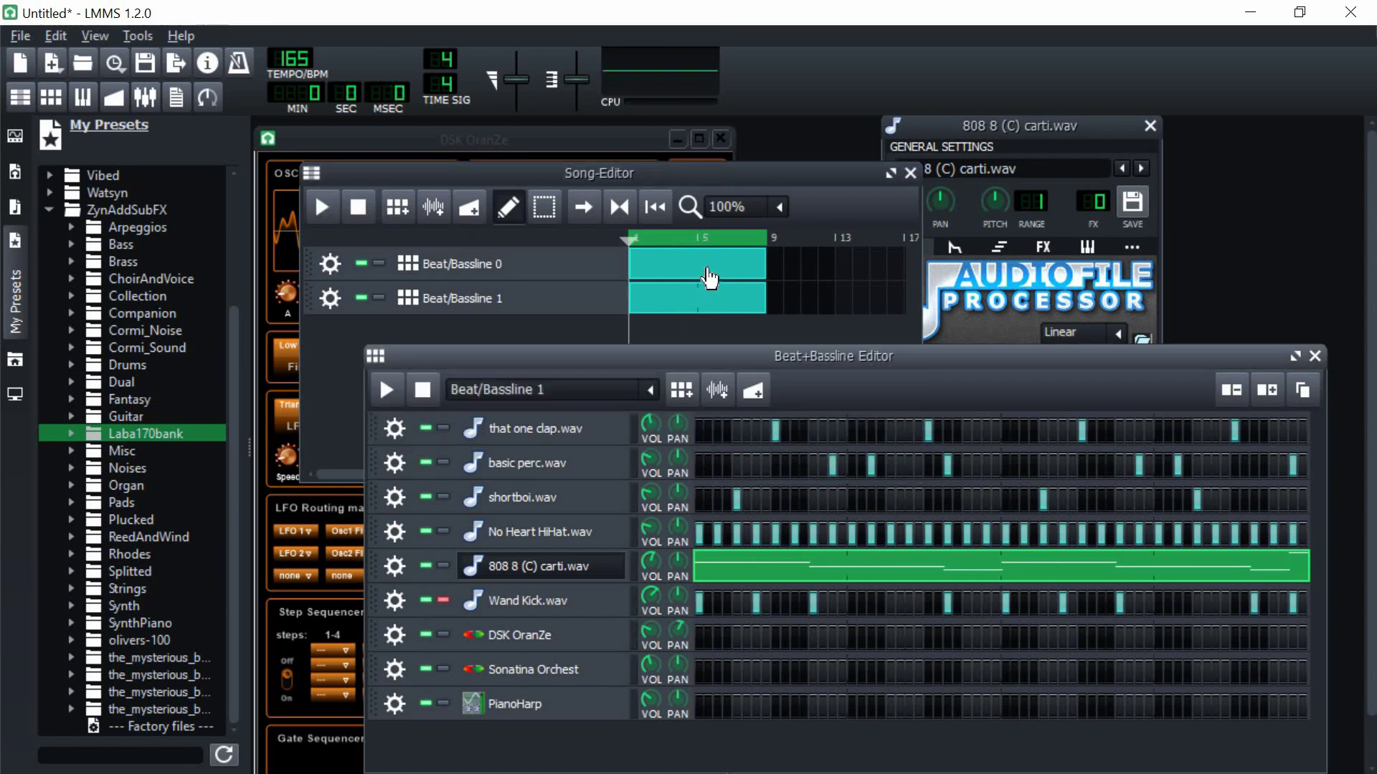
{"action": "double_click", "coordinate": [710, 278]}
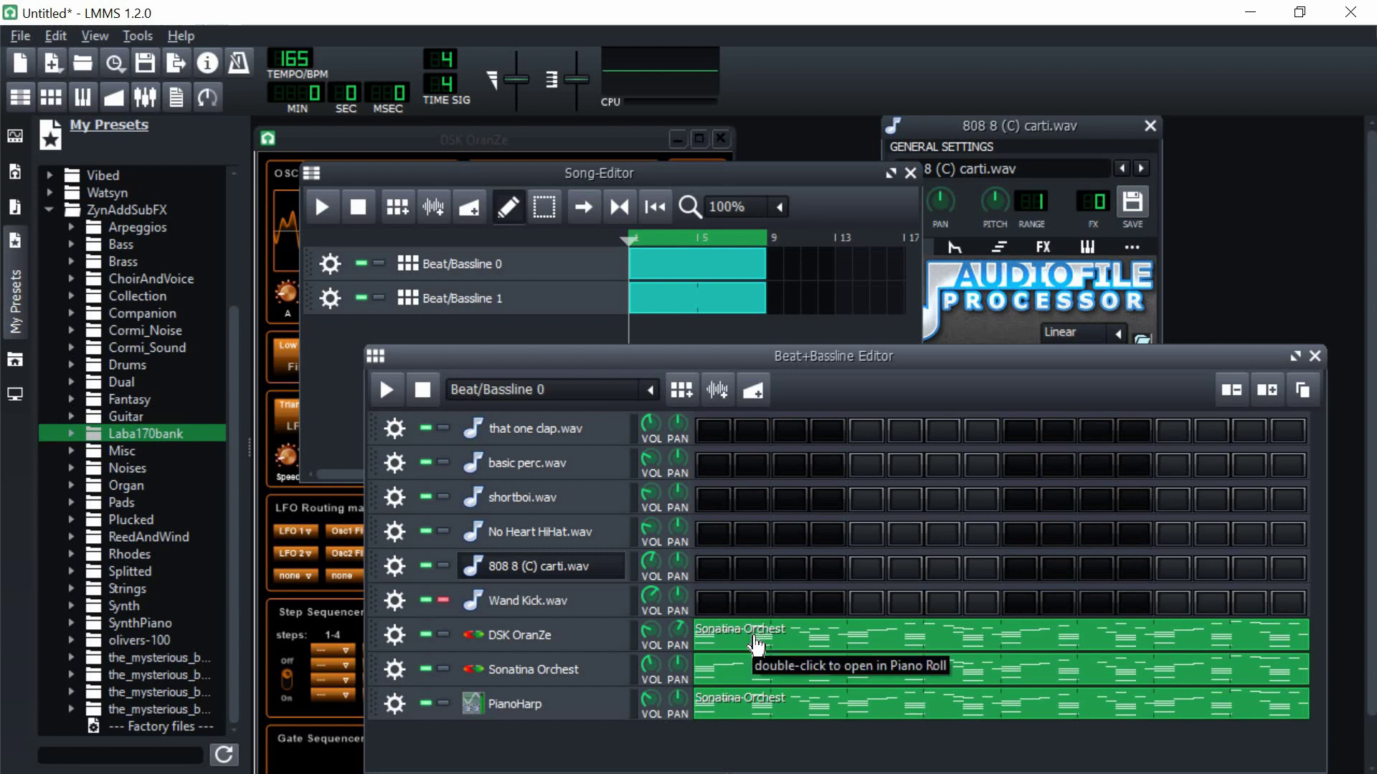
{"action": "double_click", "coordinate": [757, 645]}
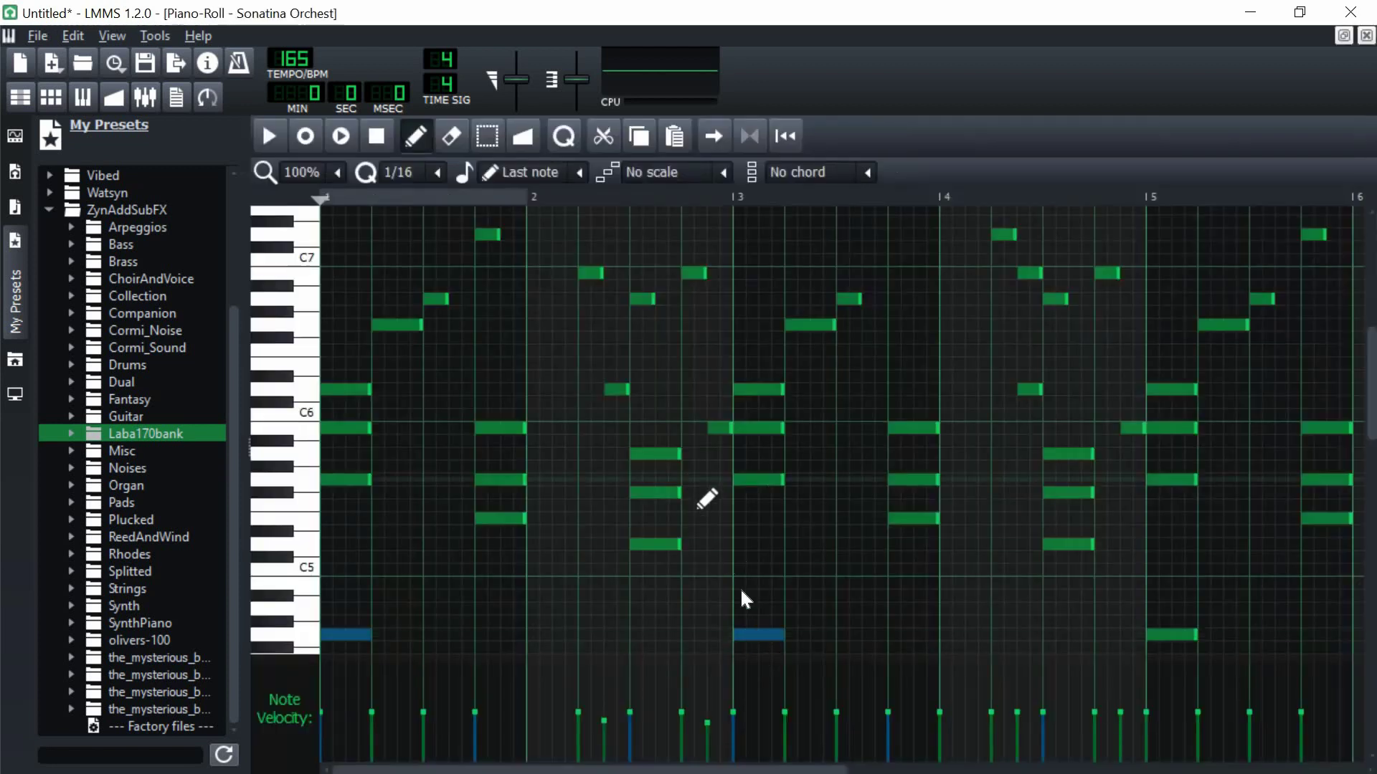
{"action": "scroll", "coordinate": [724, 545], "scroll_direction": "down", "scroll_amount": 2}
{"action": "scroll", "coordinate": [717, 518], "scroll_direction": "down", "scroll_amount": 2}
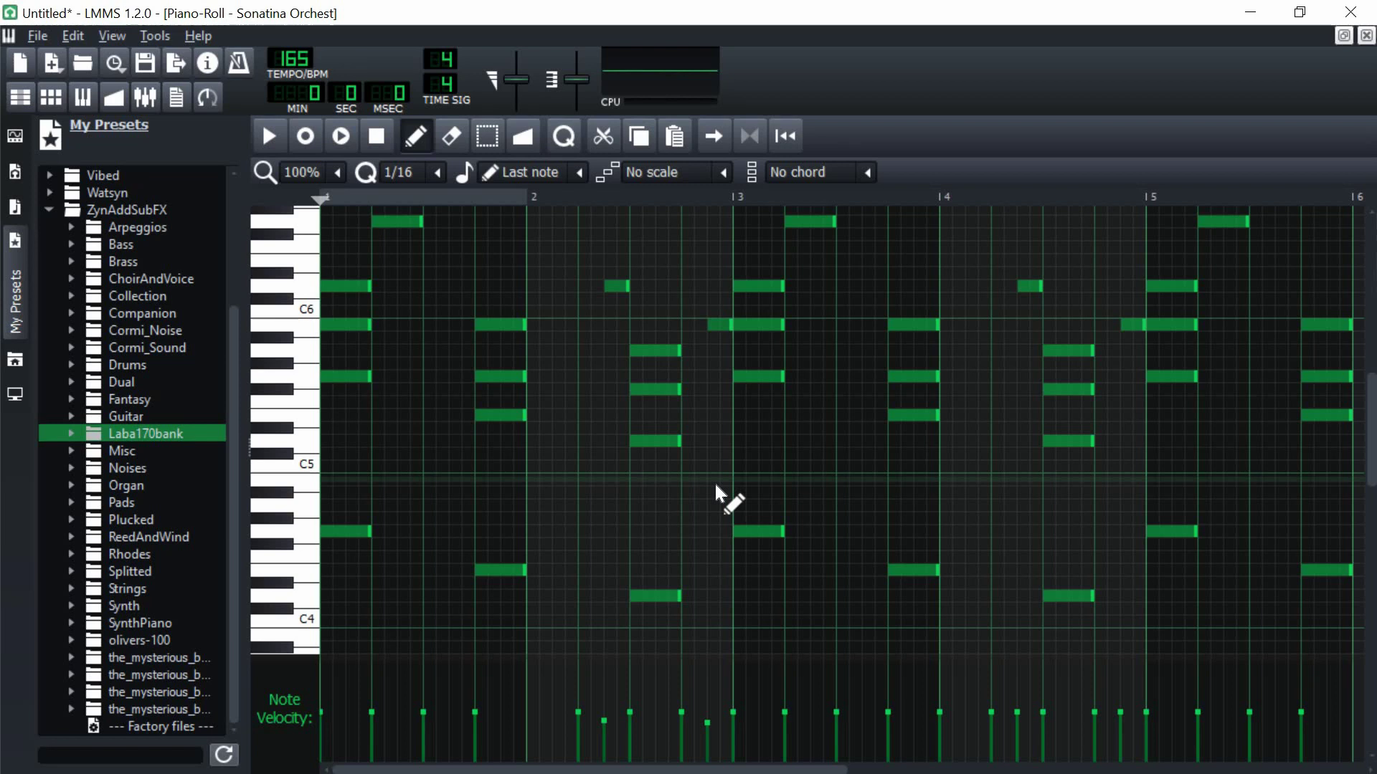
{"action": "key", "text": "shift+Down"}
{"action": "key", "text": "shift+Down"}
{"action": "key", "text": "shift+Down"}
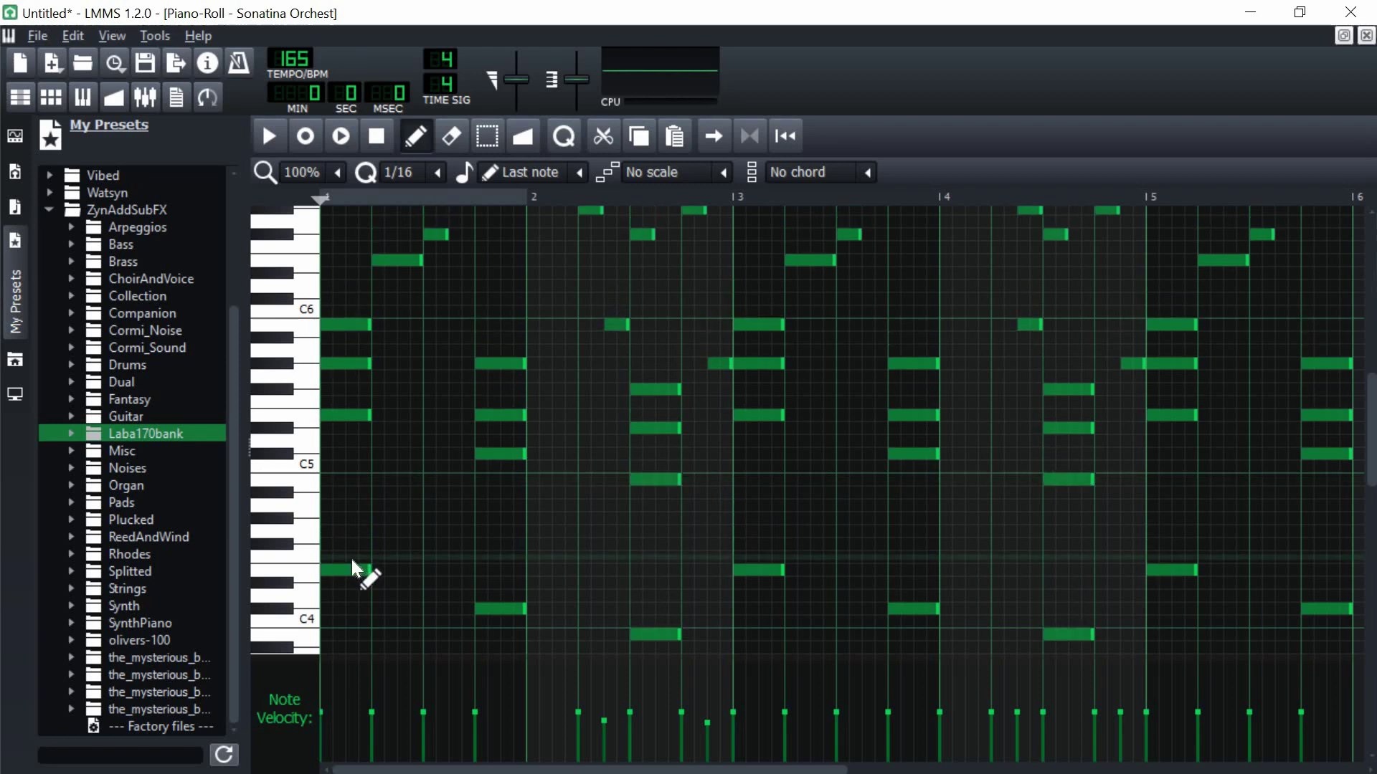
{"action": "left_click", "coordinate": [1367, 36]}
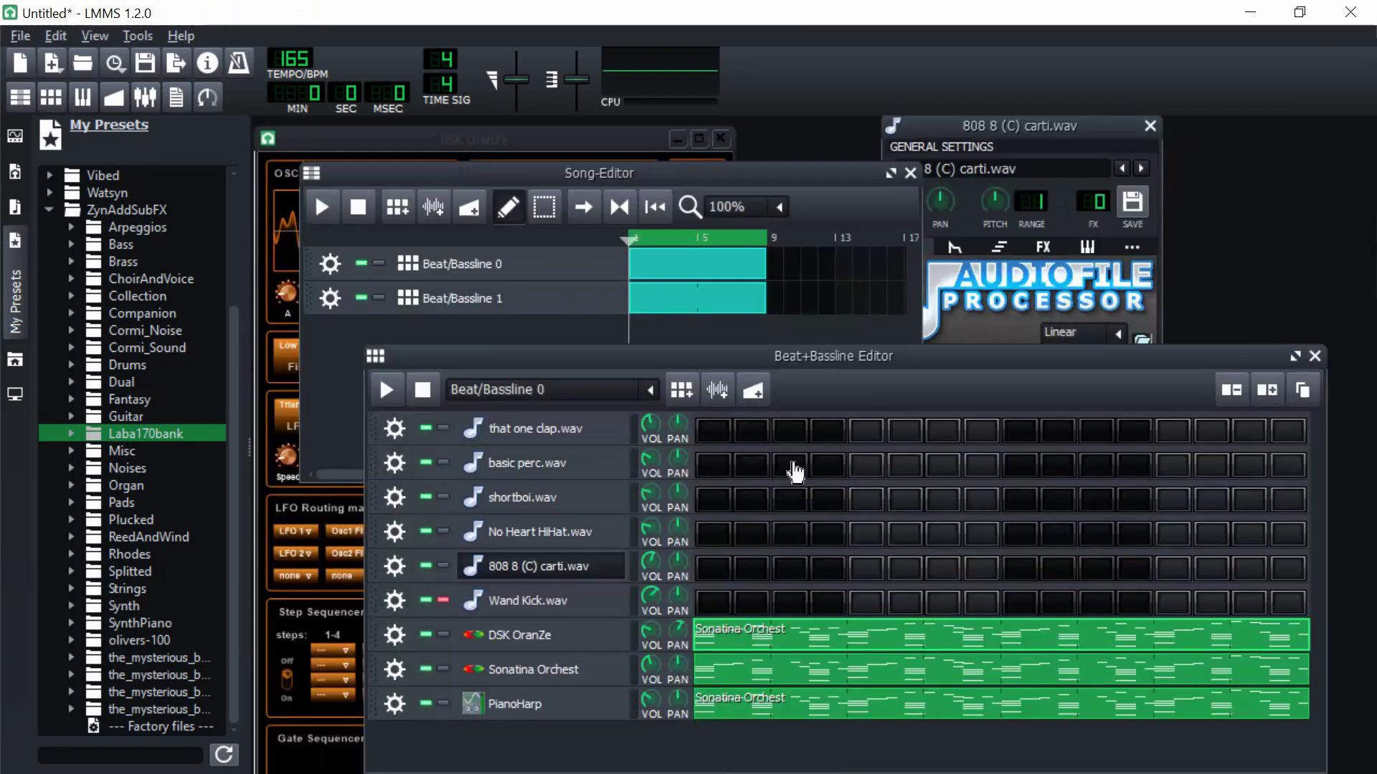
Step: Copy the transposed DSK OranZe melody and paste it over the Sonatina Orchest and PianoHarp patterns
{"action": "right_click", "coordinate": [733, 630]}
{"action": "left_click", "coordinate": [785, 467]}
{"action": "right_click", "coordinate": [743, 680]}
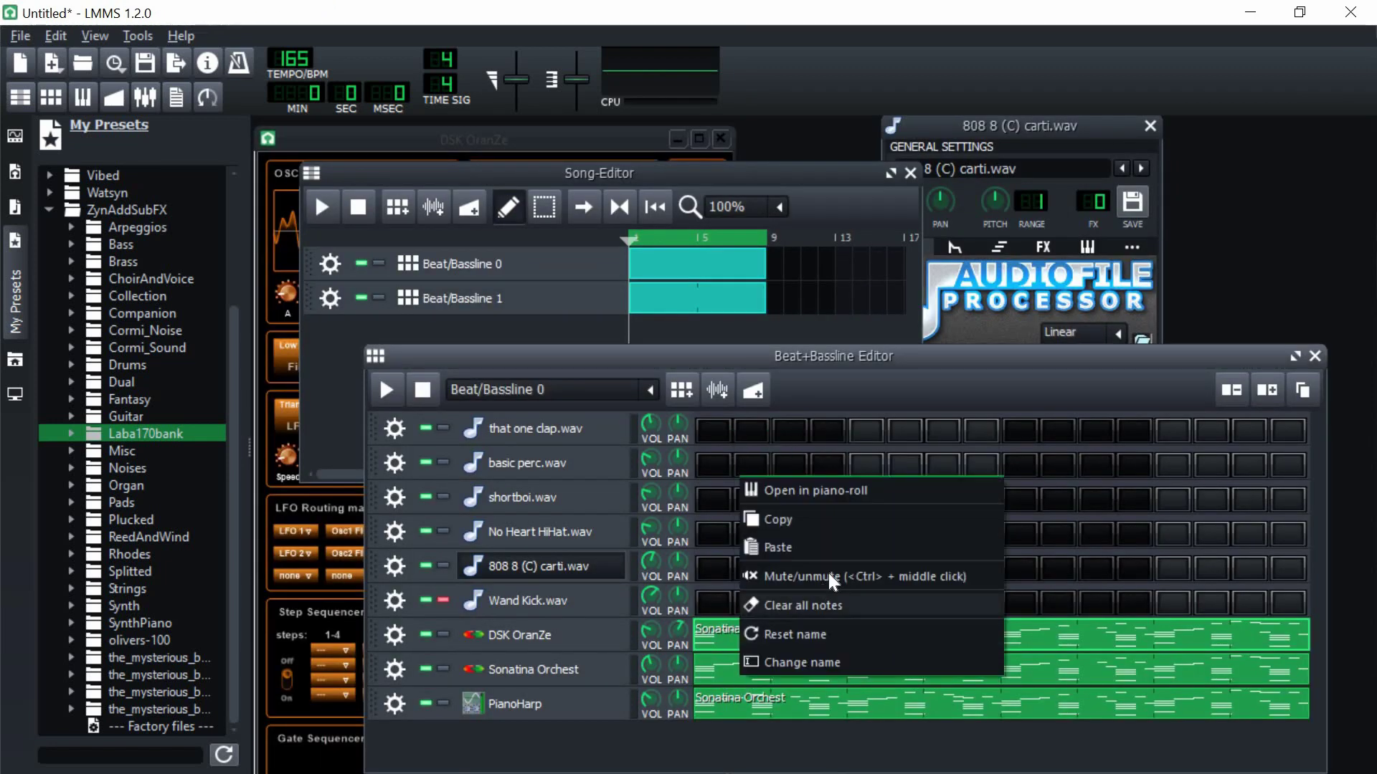
{"action": "left_click", "coordinate": [827, 545]}
{"action": "right_click", "coordinate": [750, 706]}
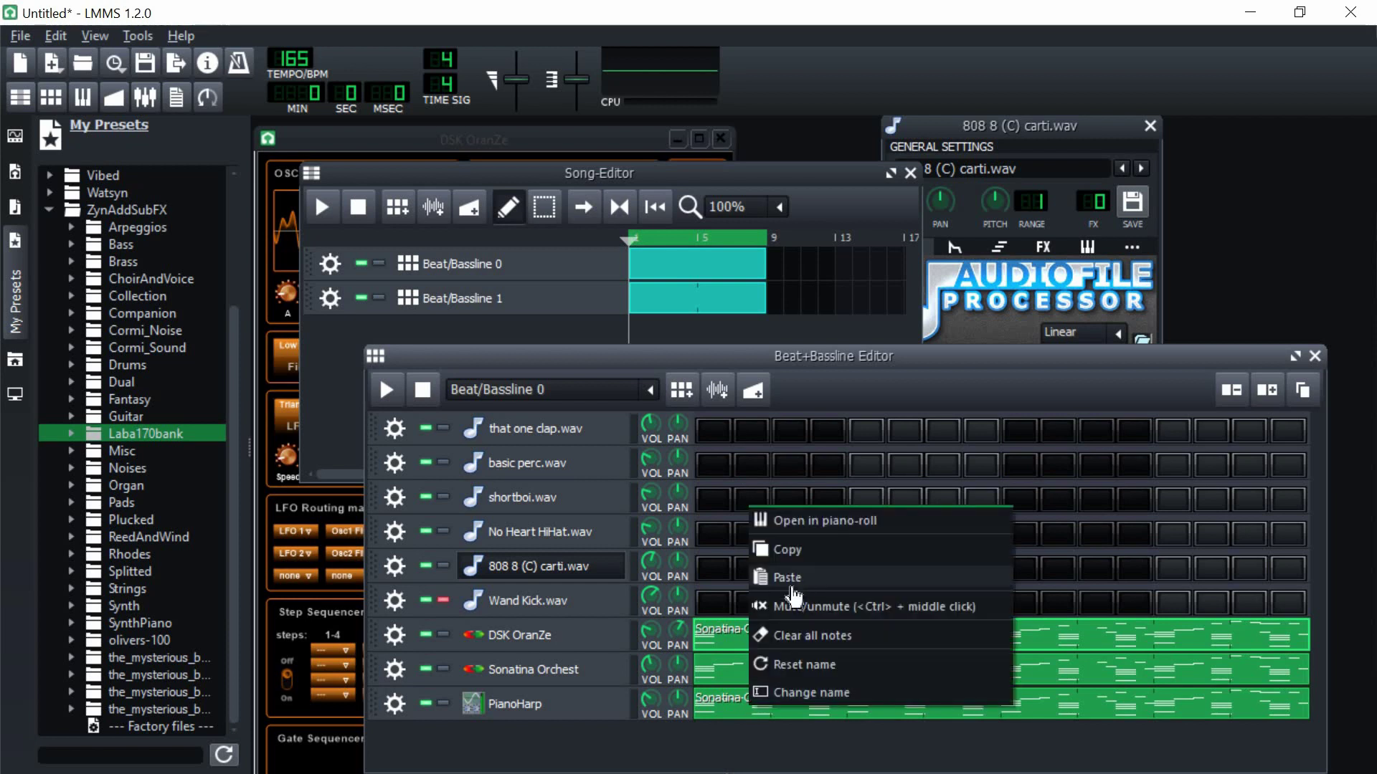
{"action": "left_click", "coordinate": [793, 580]}
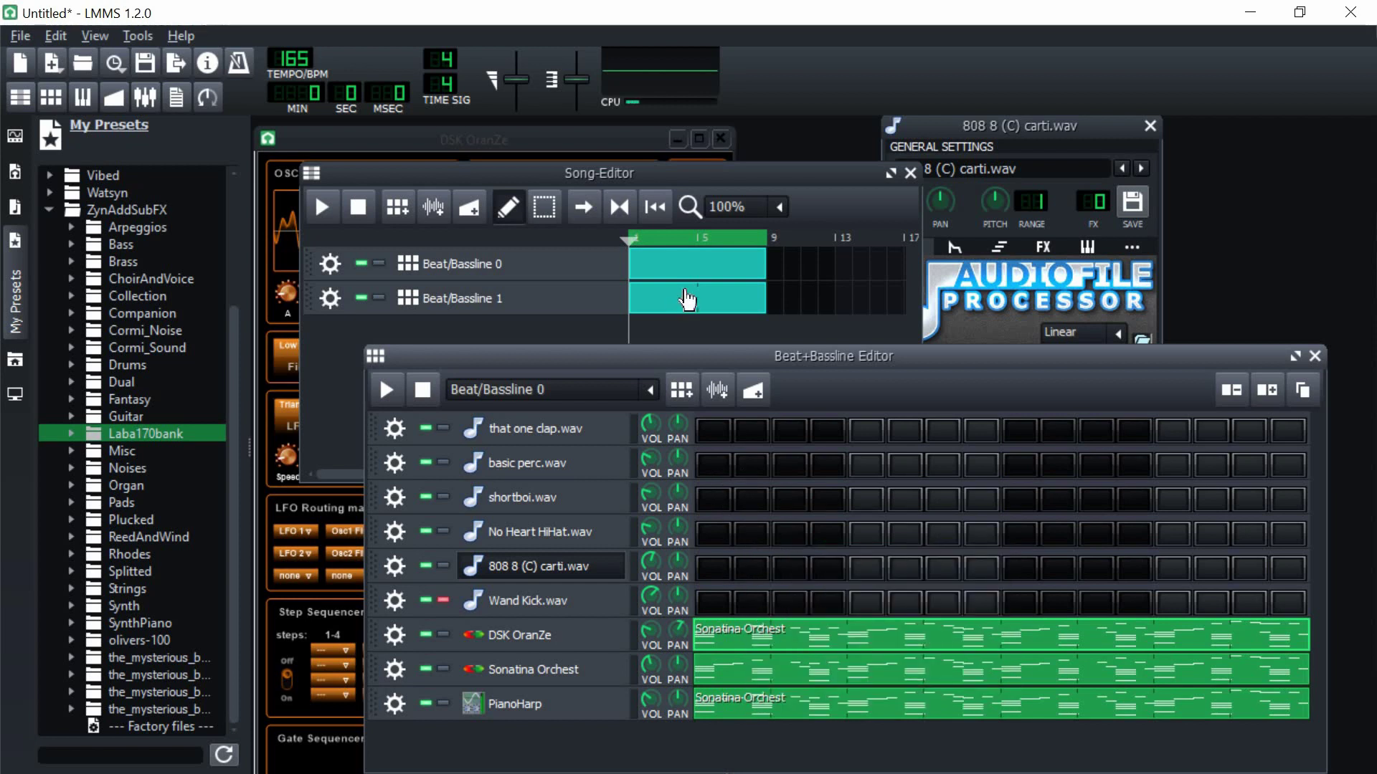
Step: Transpose all notes of the 808 8 (C) carti pattern in Beat/Bassline 1 down to match the melody, starting on E5
{"action": "double_click", "coordinate": [772, 629]}
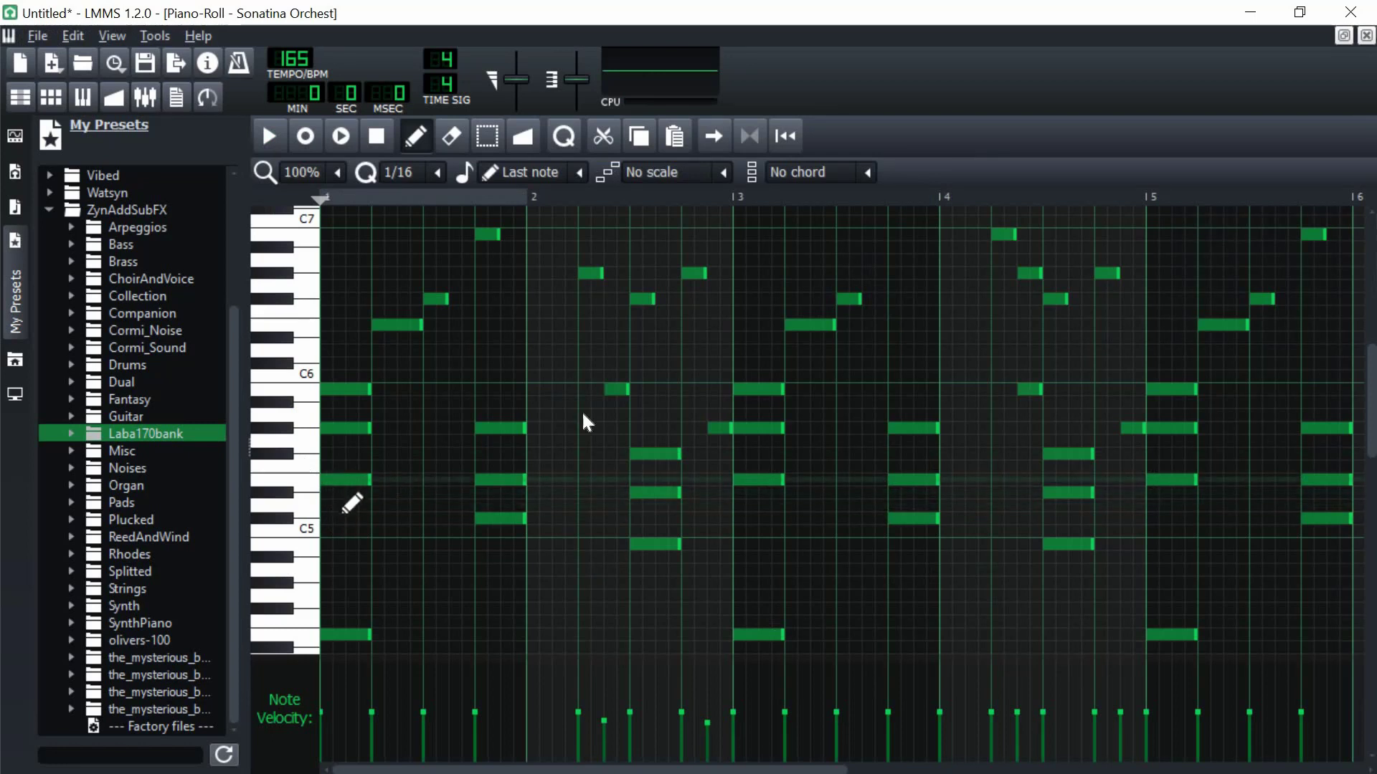
{"action": "left_click", "coordinate": [1366, 35]}
{"action": "left_click", "coordinate": [672, 286]}
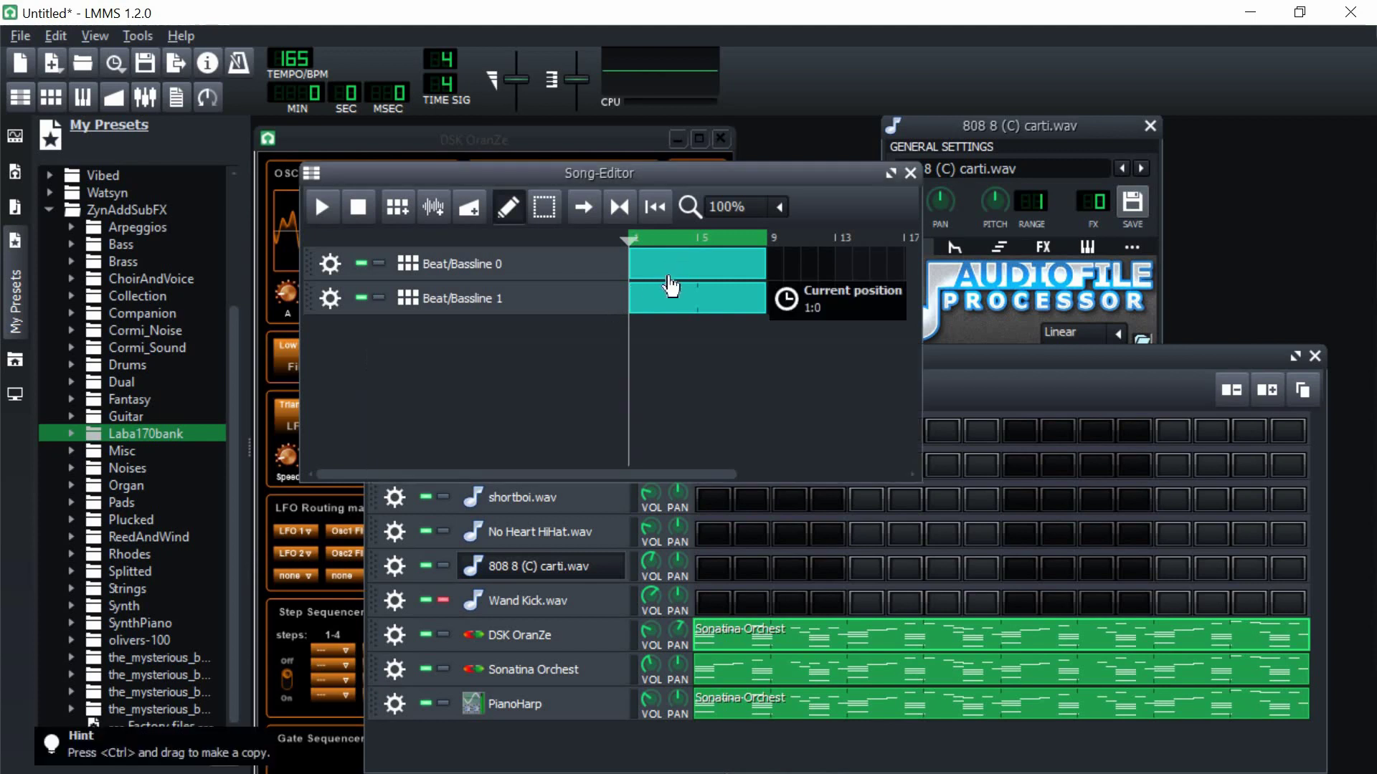
{"action": "double_click", "coordinate": [667, 299]}
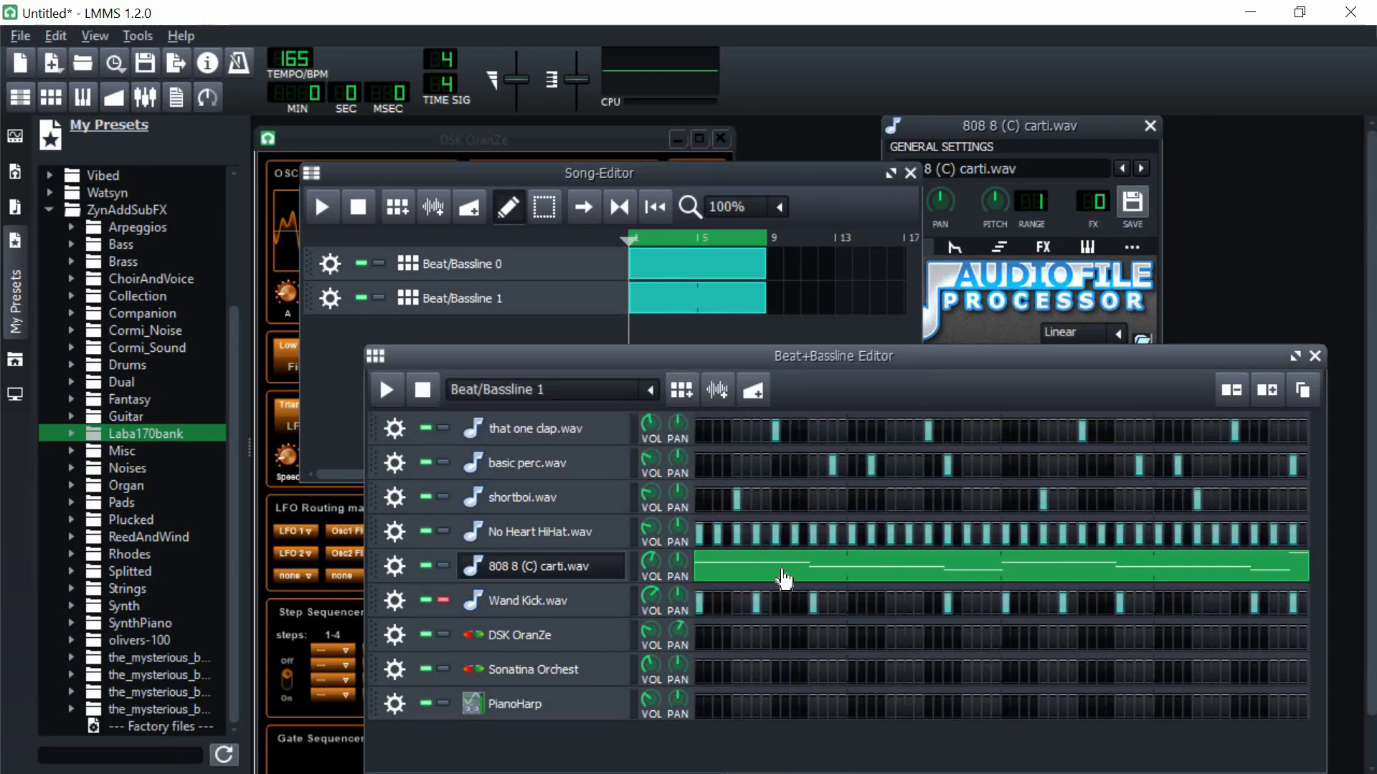
{"action": "double_click", "coordinate": [785, 574]}
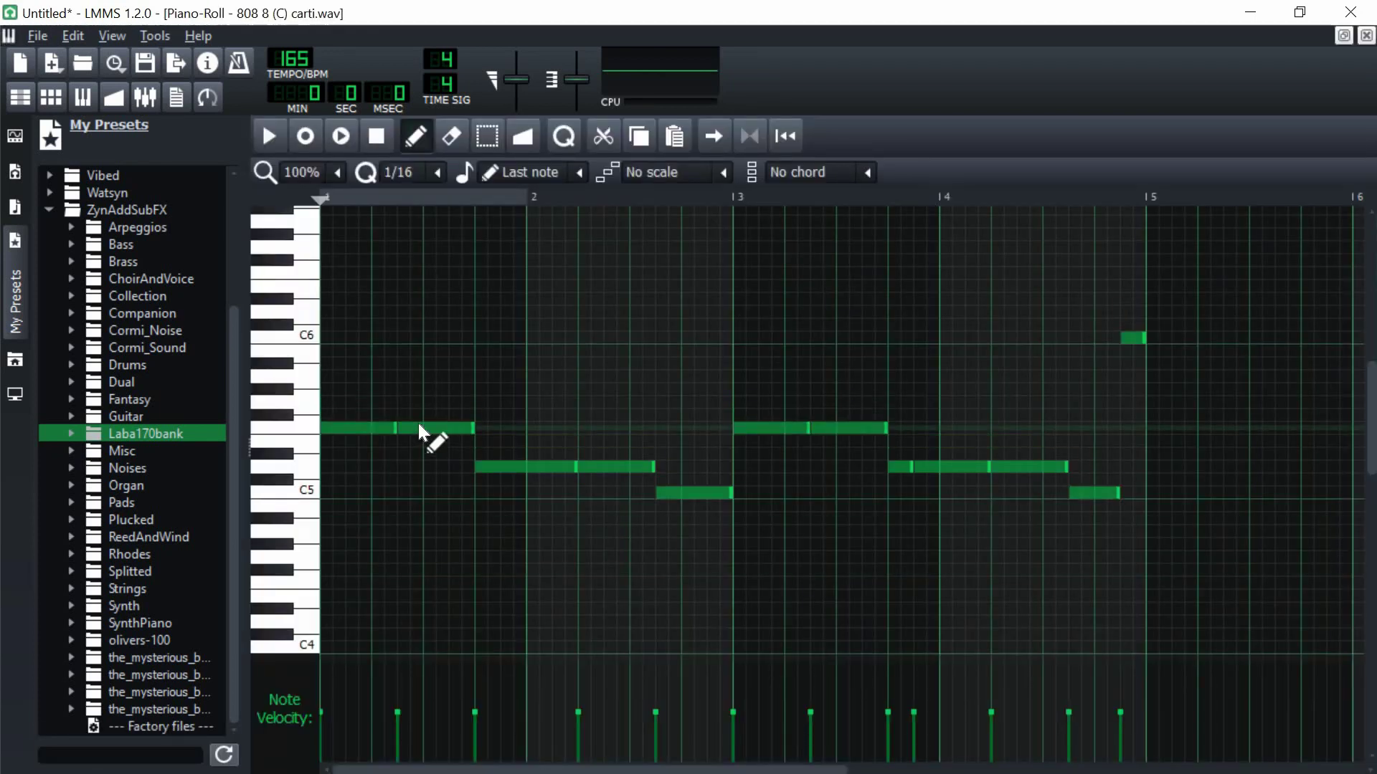
{"action": "key", "text": "shift+Down"}
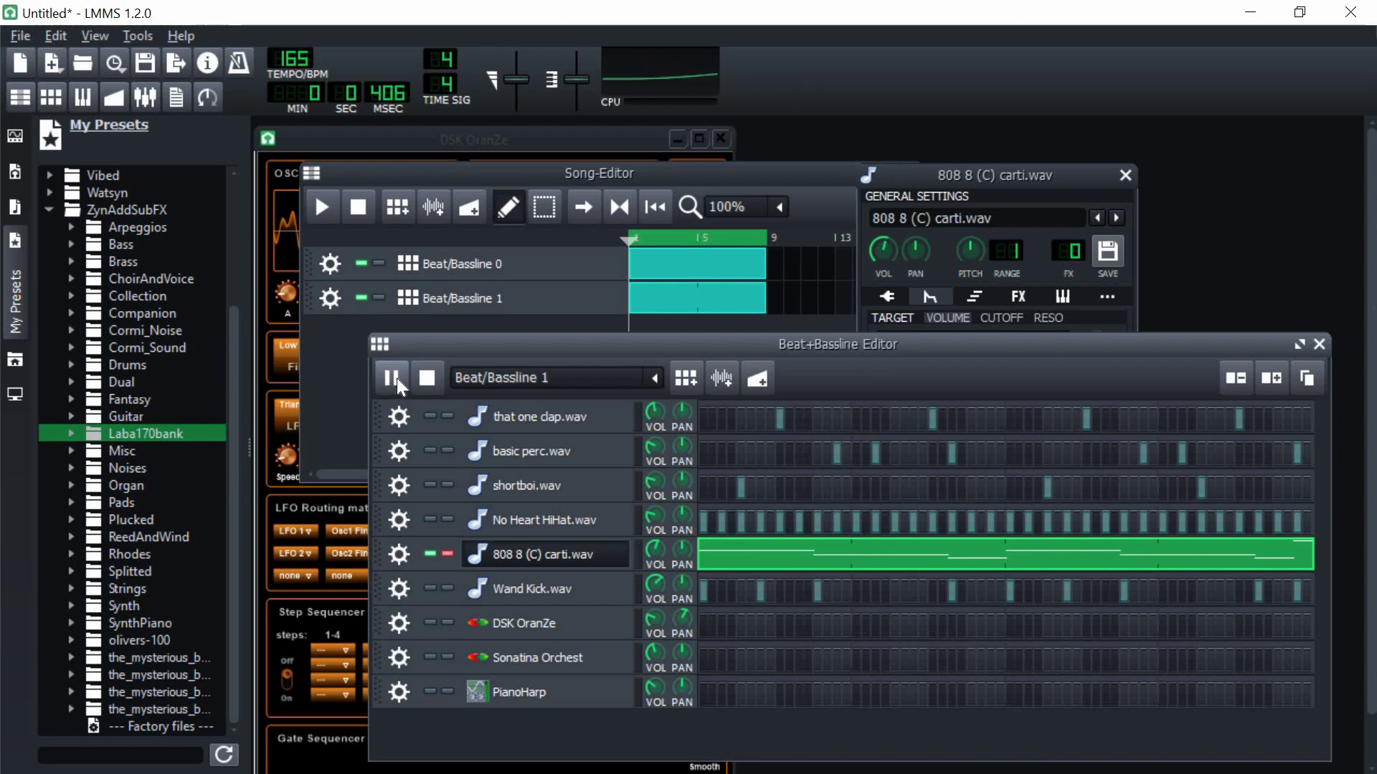
Step: Stop playback and set the attack of the 808 8 (C) carti volume envelope to about 0.058
{"action": "left_click", "coordinate": [426, 378]}
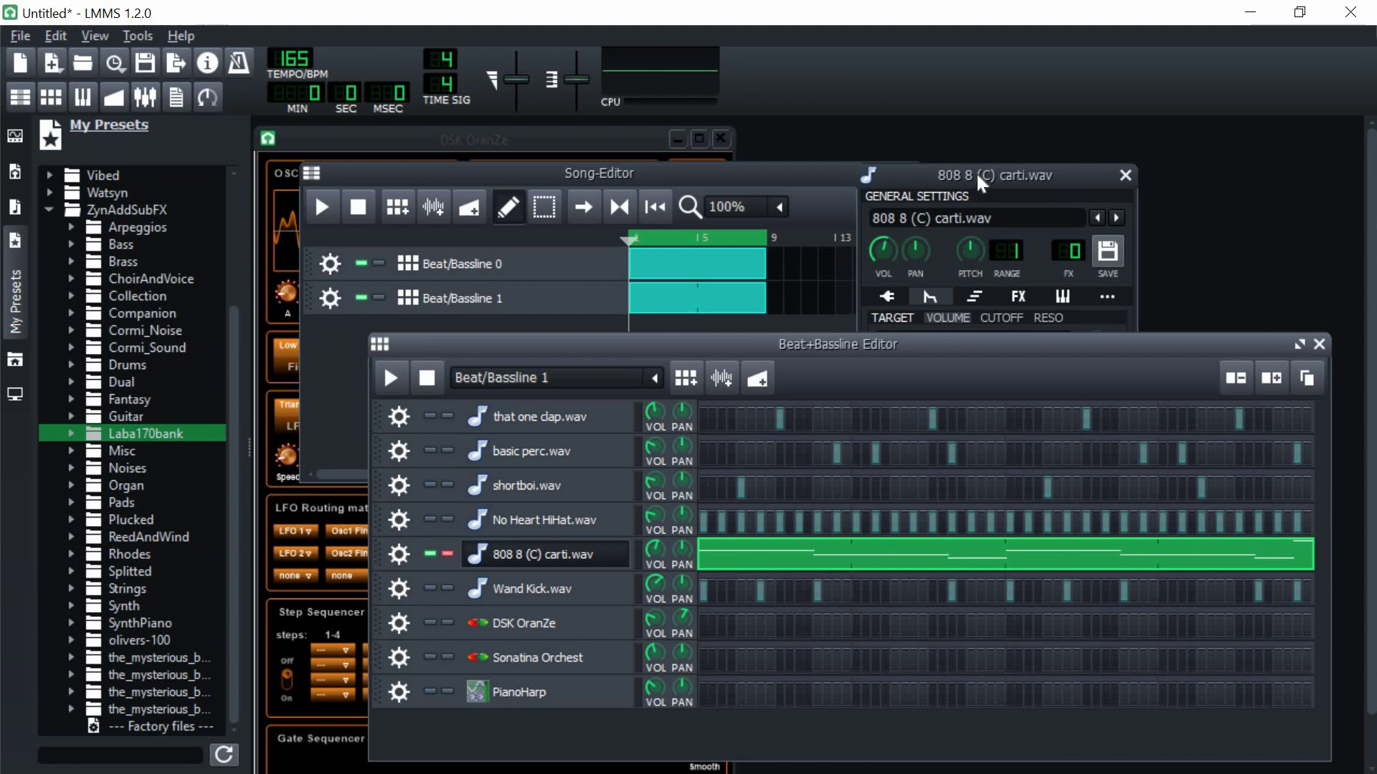
{"action": "left_click_drag", "start_coordinate": [978, 172], "coordinate": [1025, 181]}
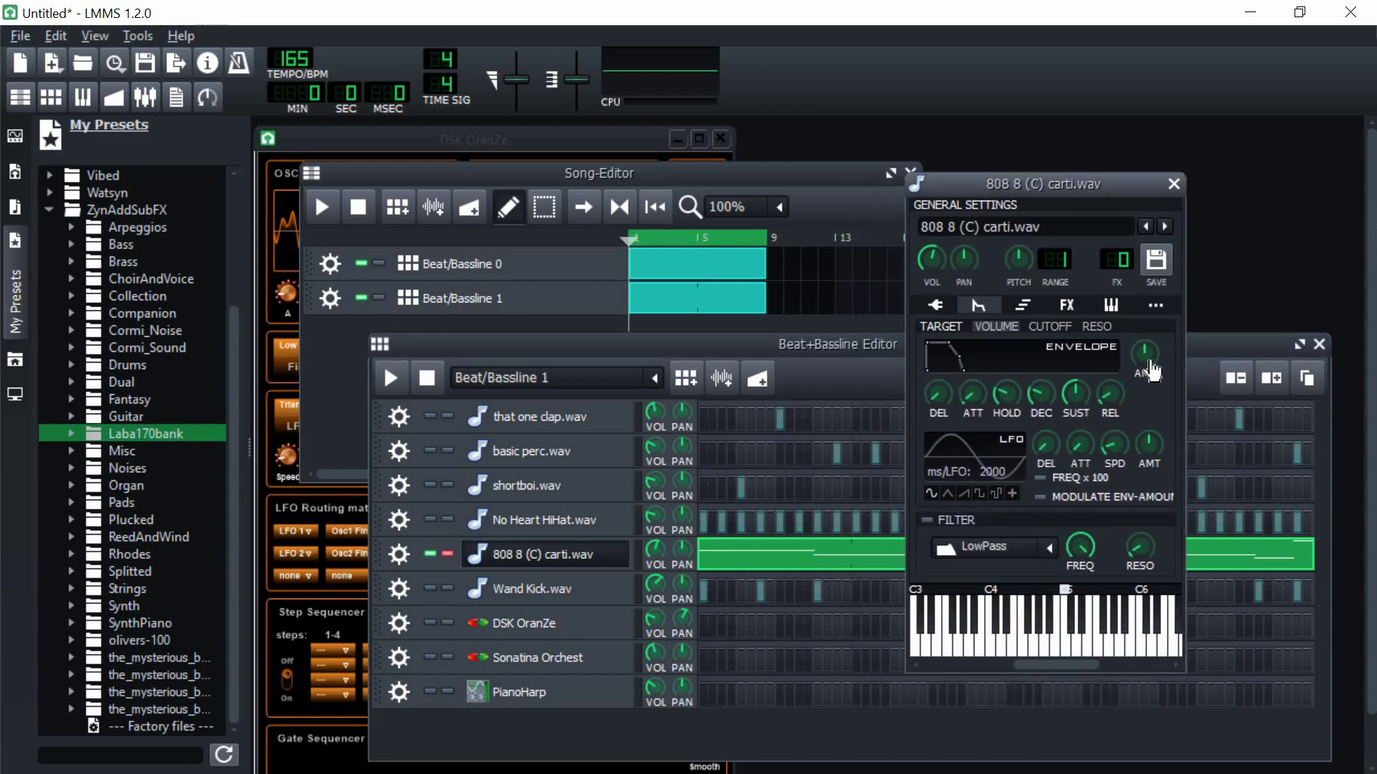
{"action": "double_click", "coordinate": [559, 562]}
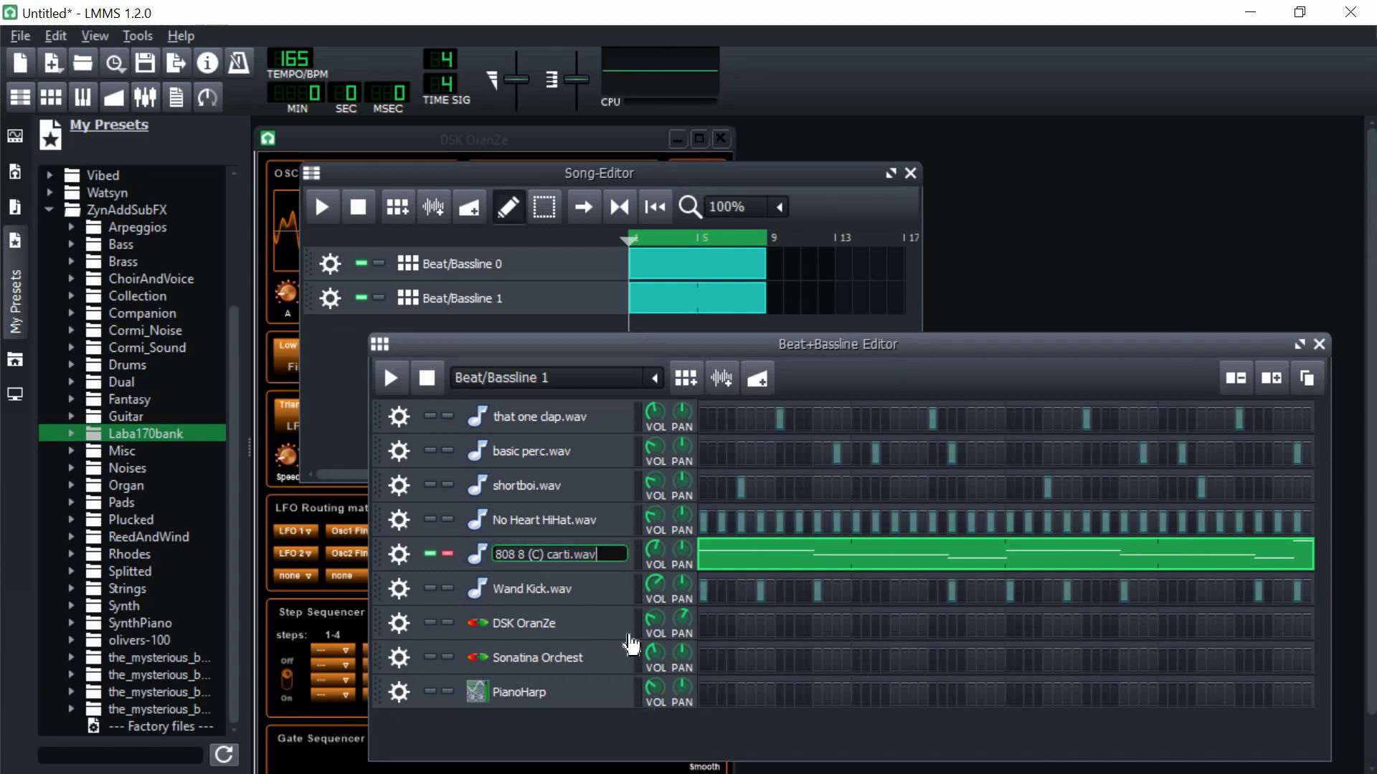
{"action": "left_click", "coordinate": [592, 554]}
{"action": "left_click_drag", "start_coordinate": [1032, 183], "coordinate": [983, 192]}
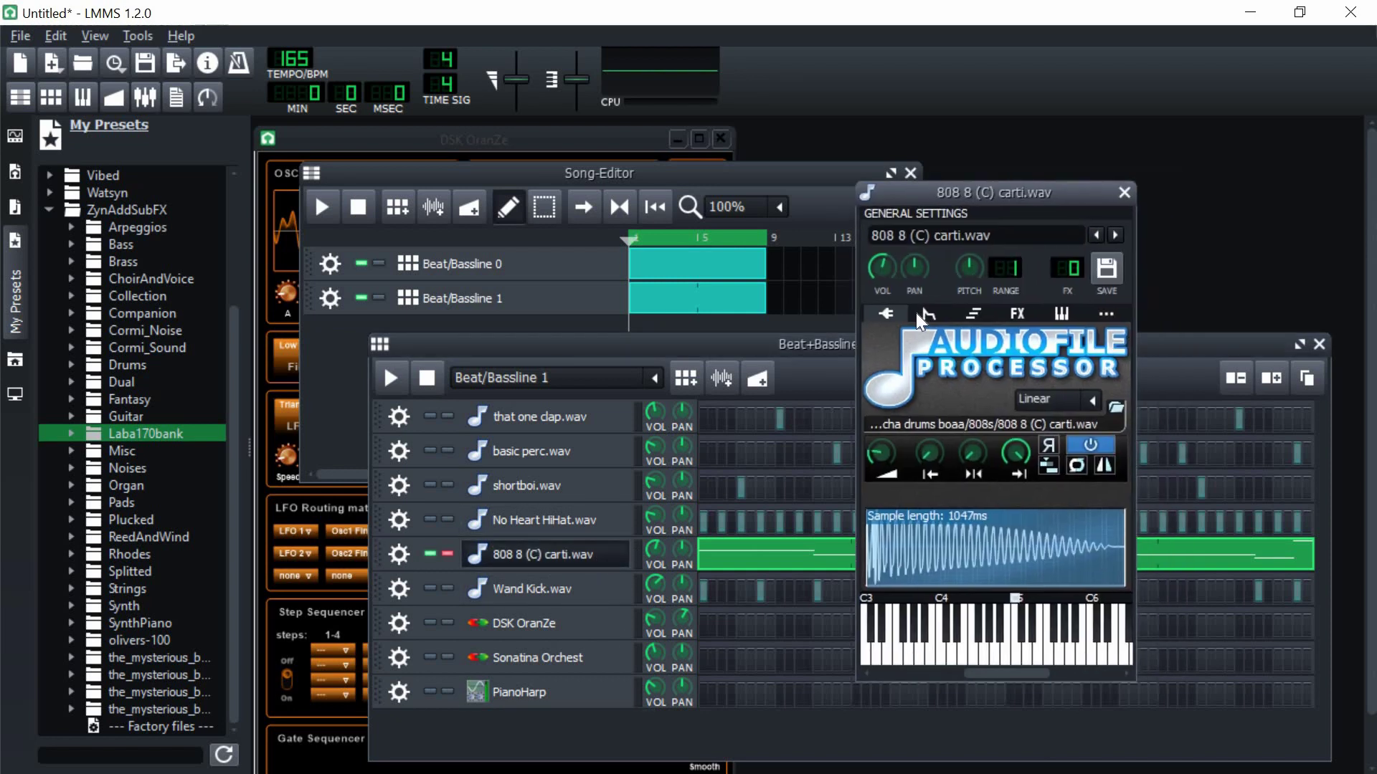
{"action": "left_click", "coordinate": [922, 315]}
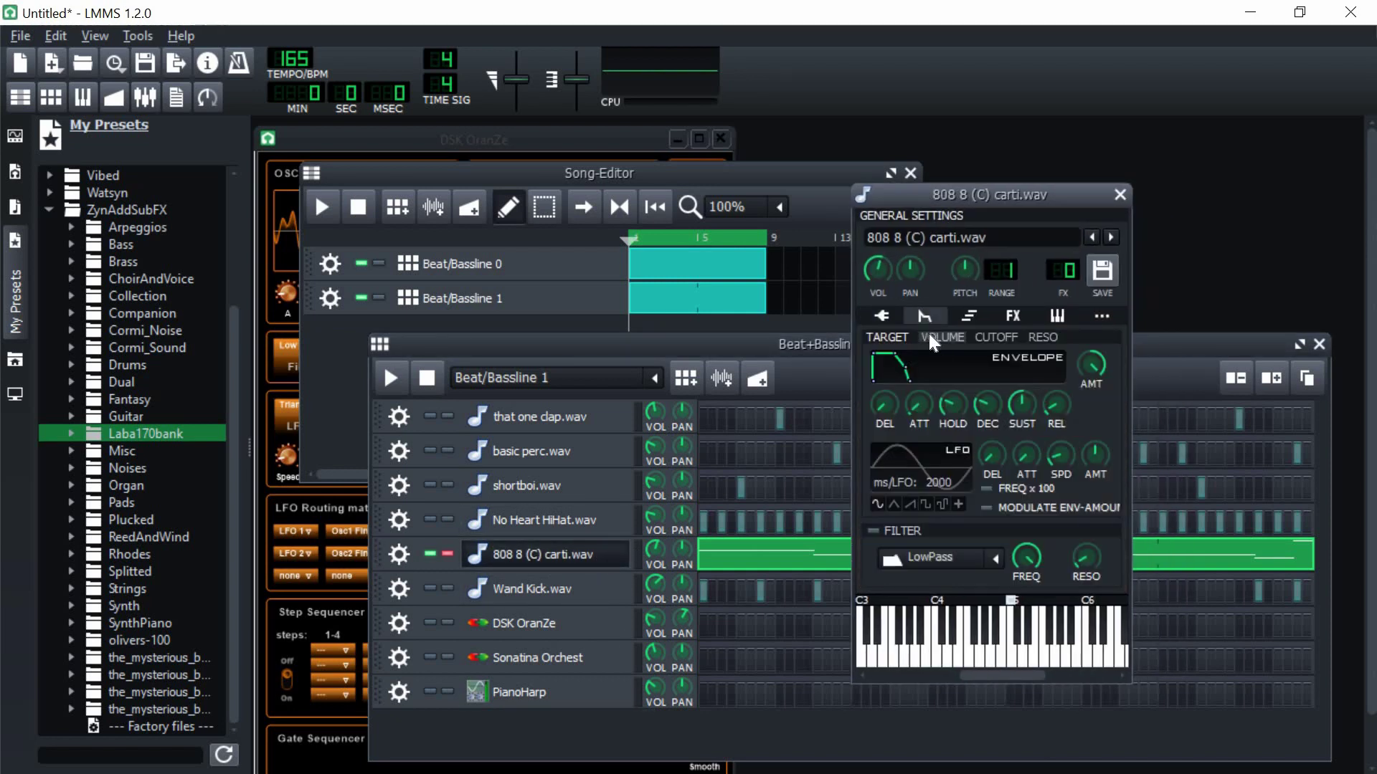
{"action": "left_click_drag", "start_coordinate": [1090, 363], "coordinate": [1090, 380]}
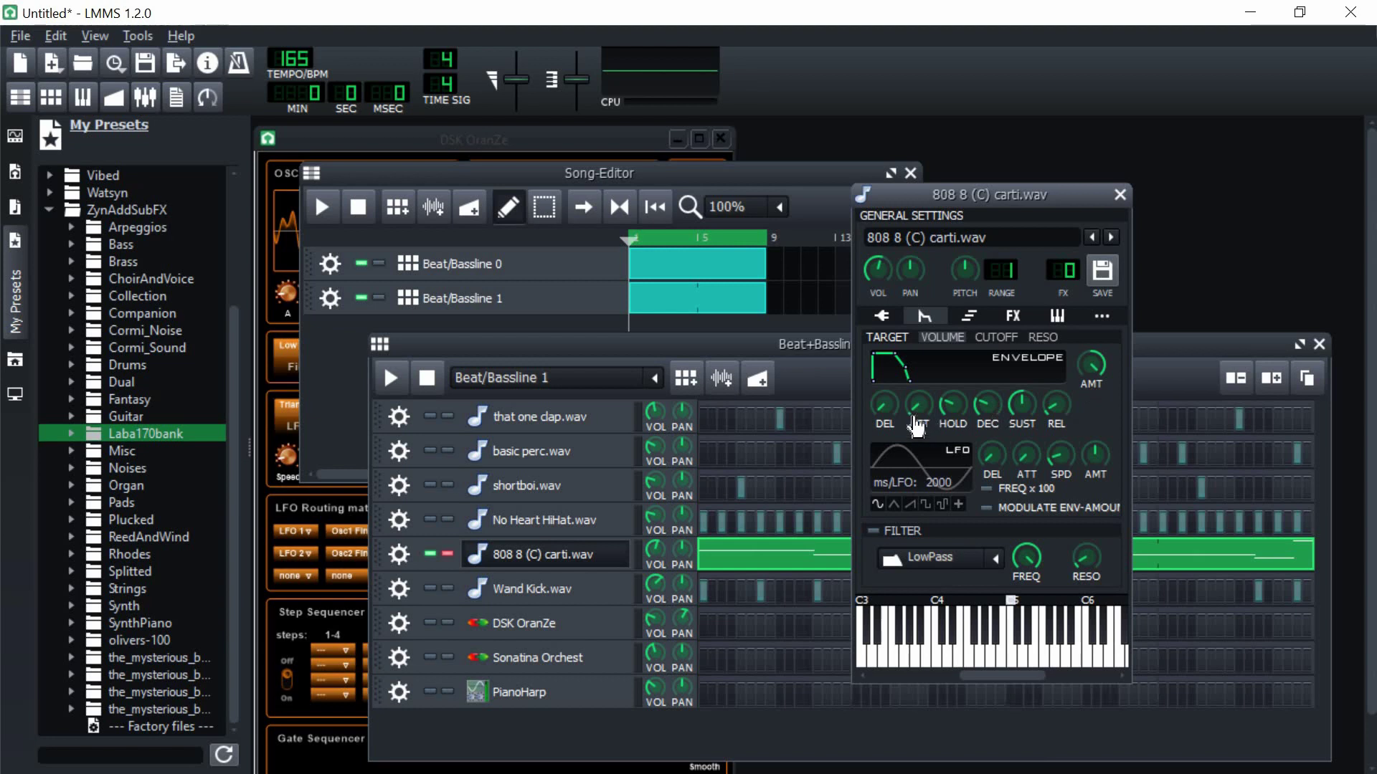
{"action": "left_click_drag", "start_coordinate": [919, 404], "coordinate": [918, 400]}
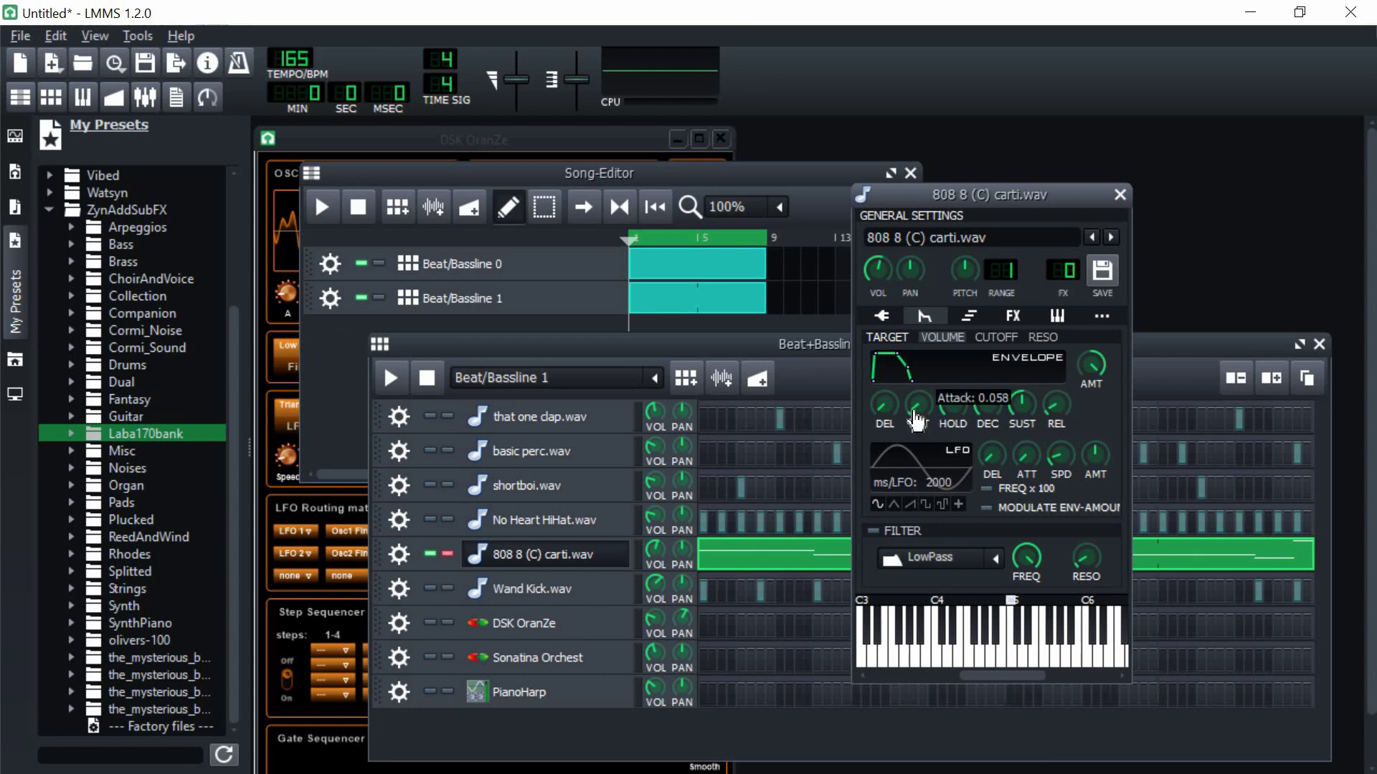
Step: Play the soloed 808 pattern in Beat/Bassline 1 to check its sound, stop it, and unsolo the 808 track
{"action": "left_click", "coordinate": [390, 378]}
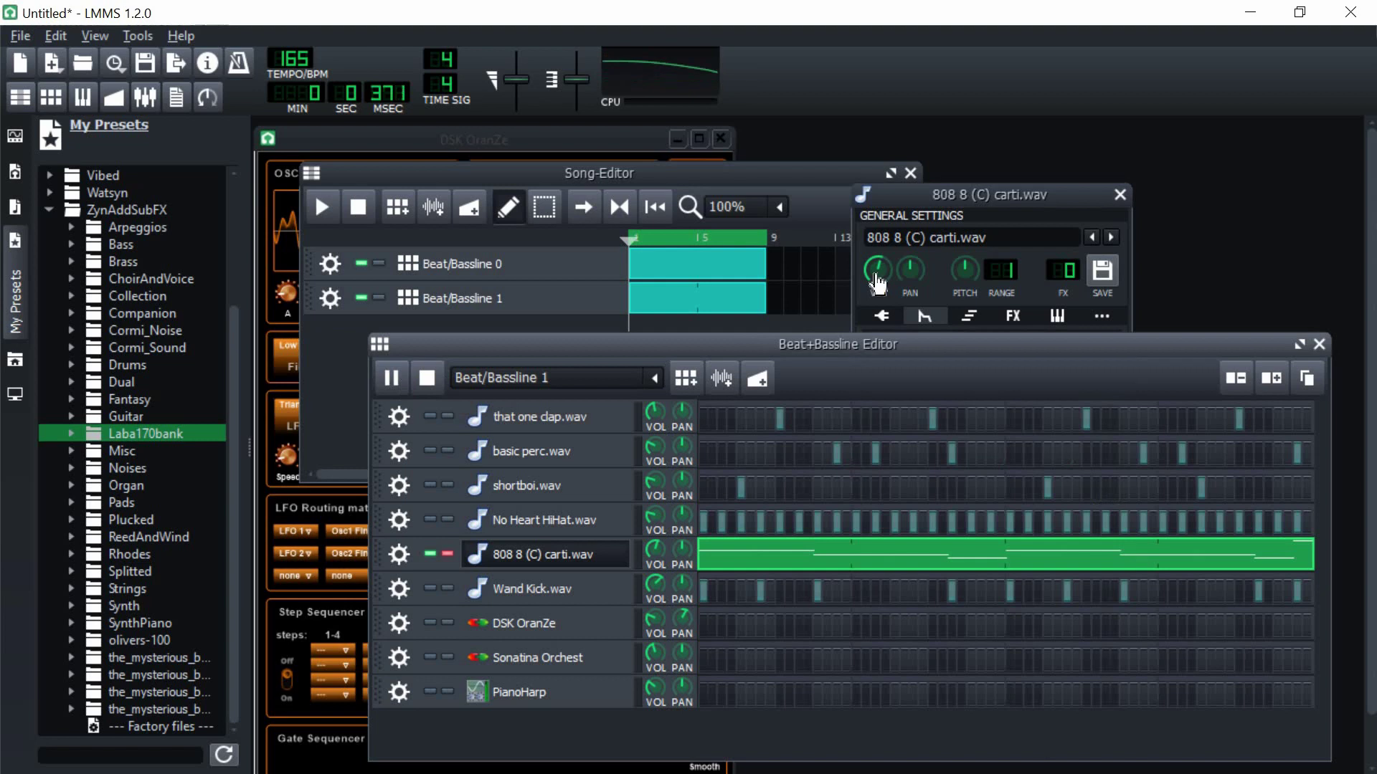
{"action": "left_click", "coordinate": [948, 205]}
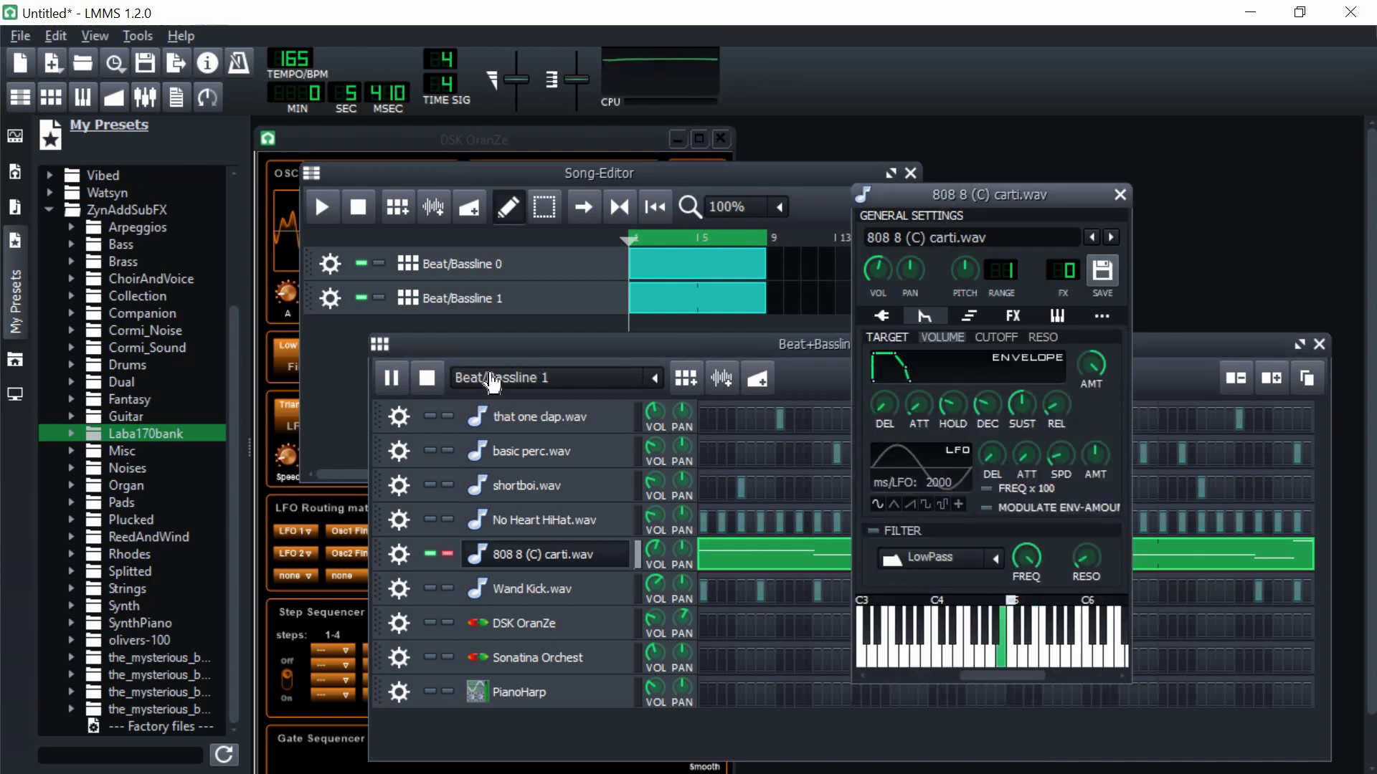
{"action": "left_click", "coordinate": [429, 376]}
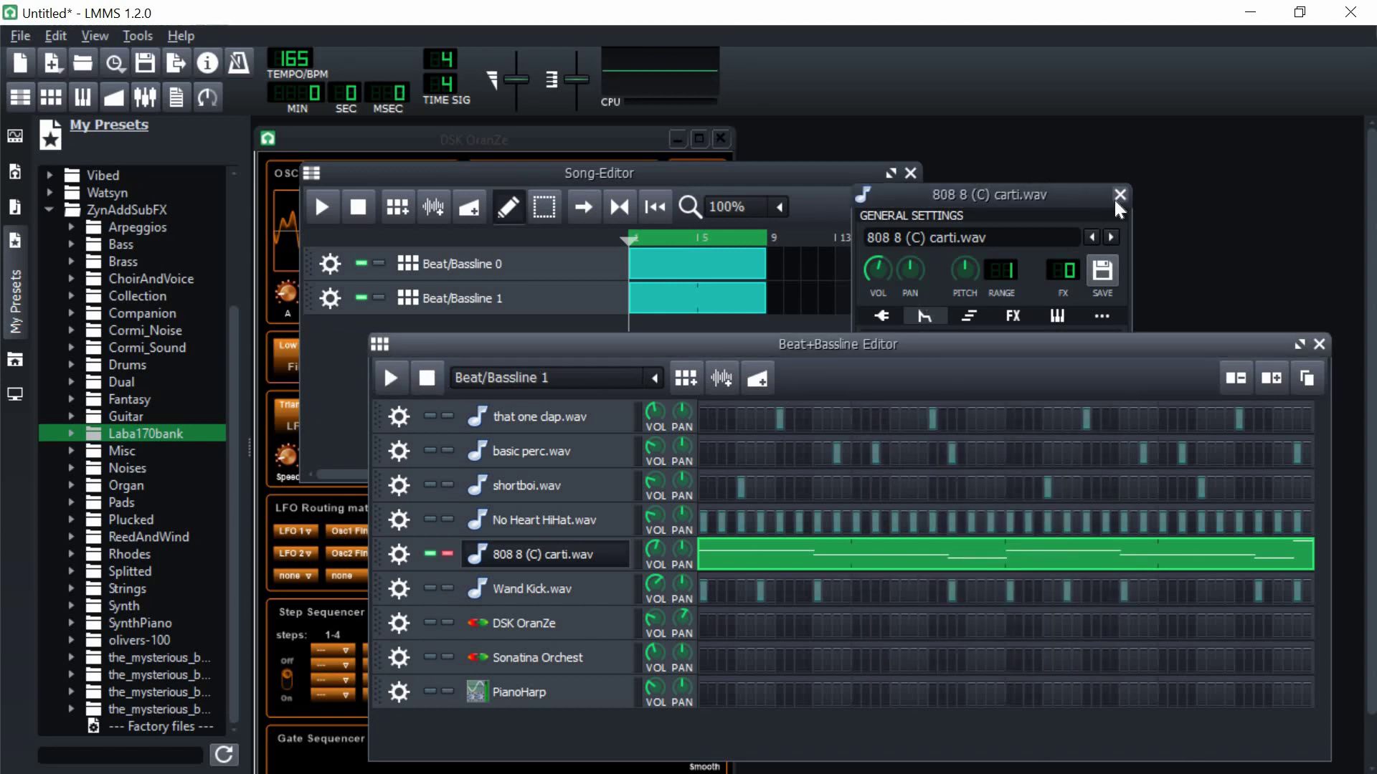
{"action": "left_click", "coordinate": [447, 554]}
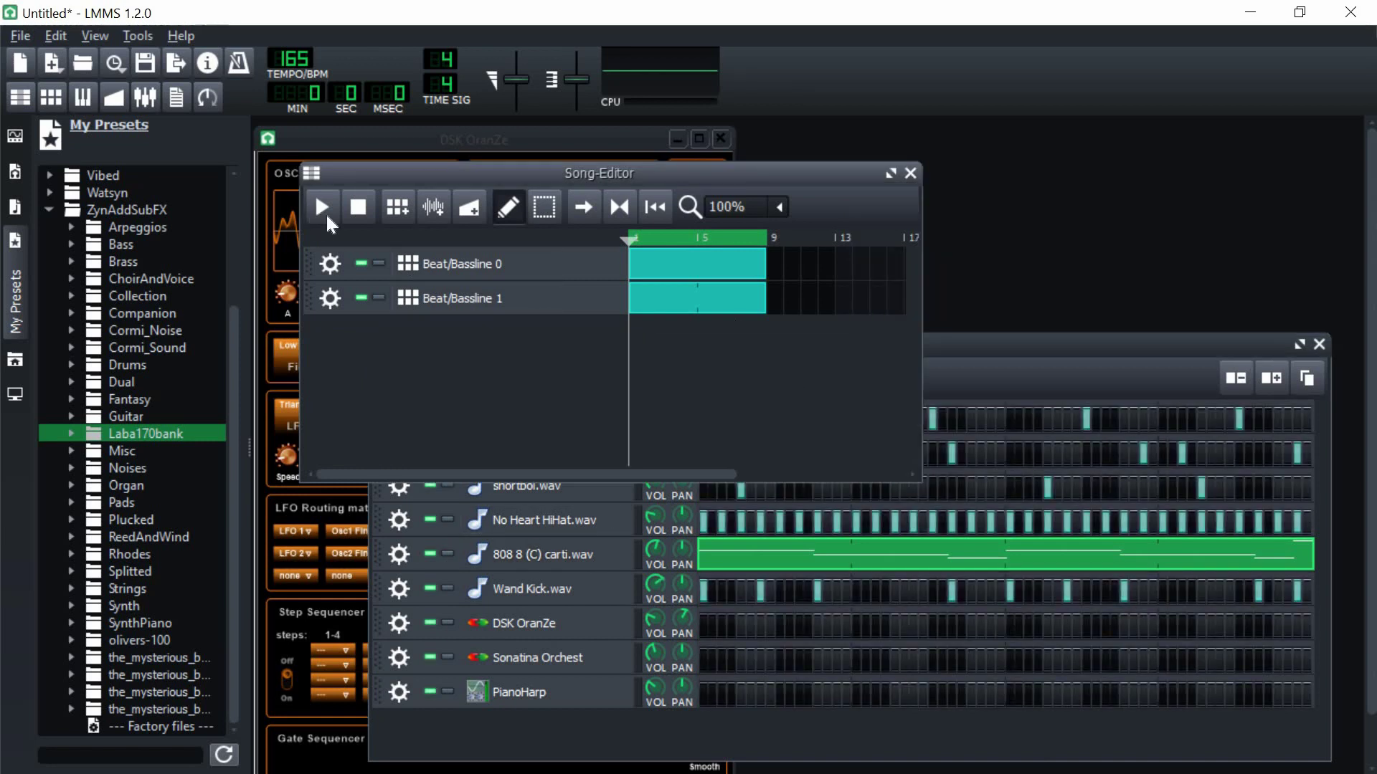
Step: Play the full arrangement to check the lowered melody together with the 808, and stop it
{"action": "left_click", "coordinate": [323, 214]}
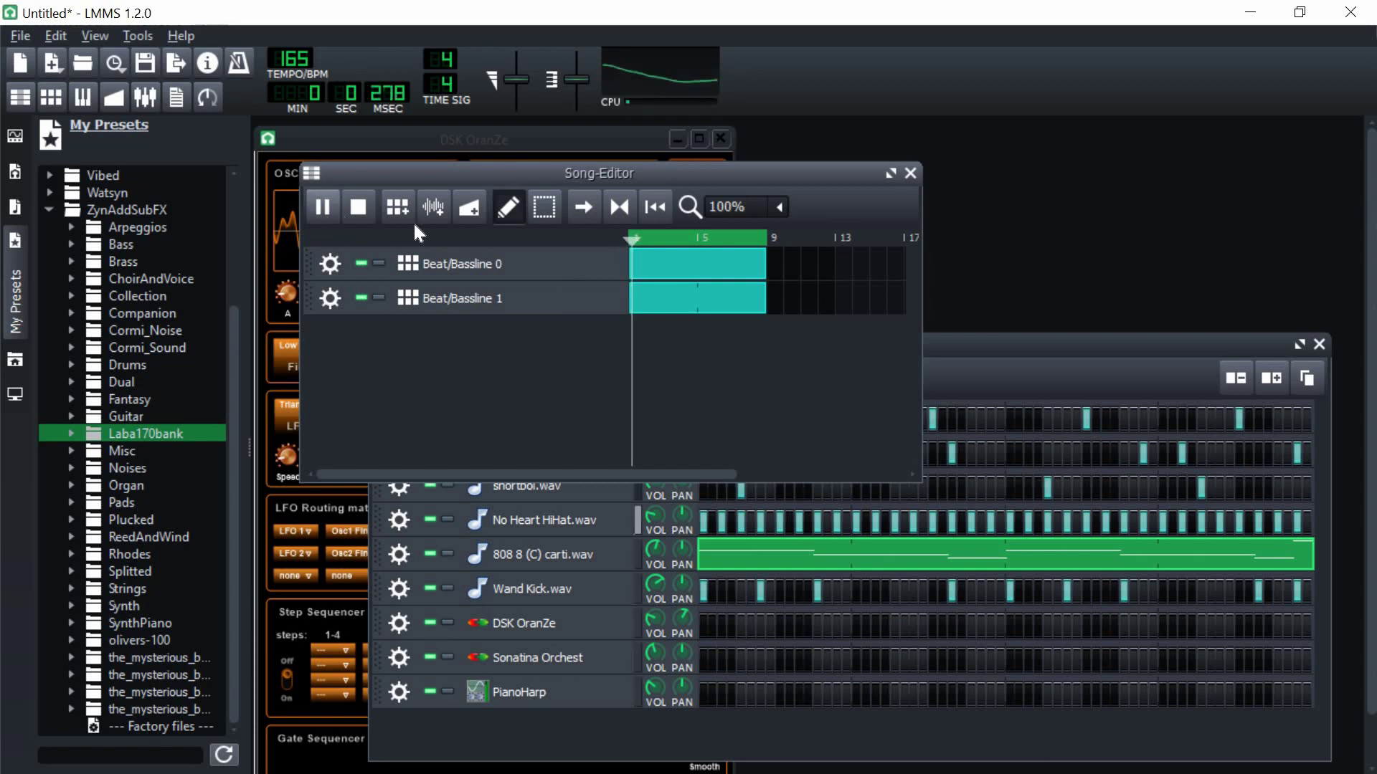
{"action": "left_click", "coordinate": [616, 651]}
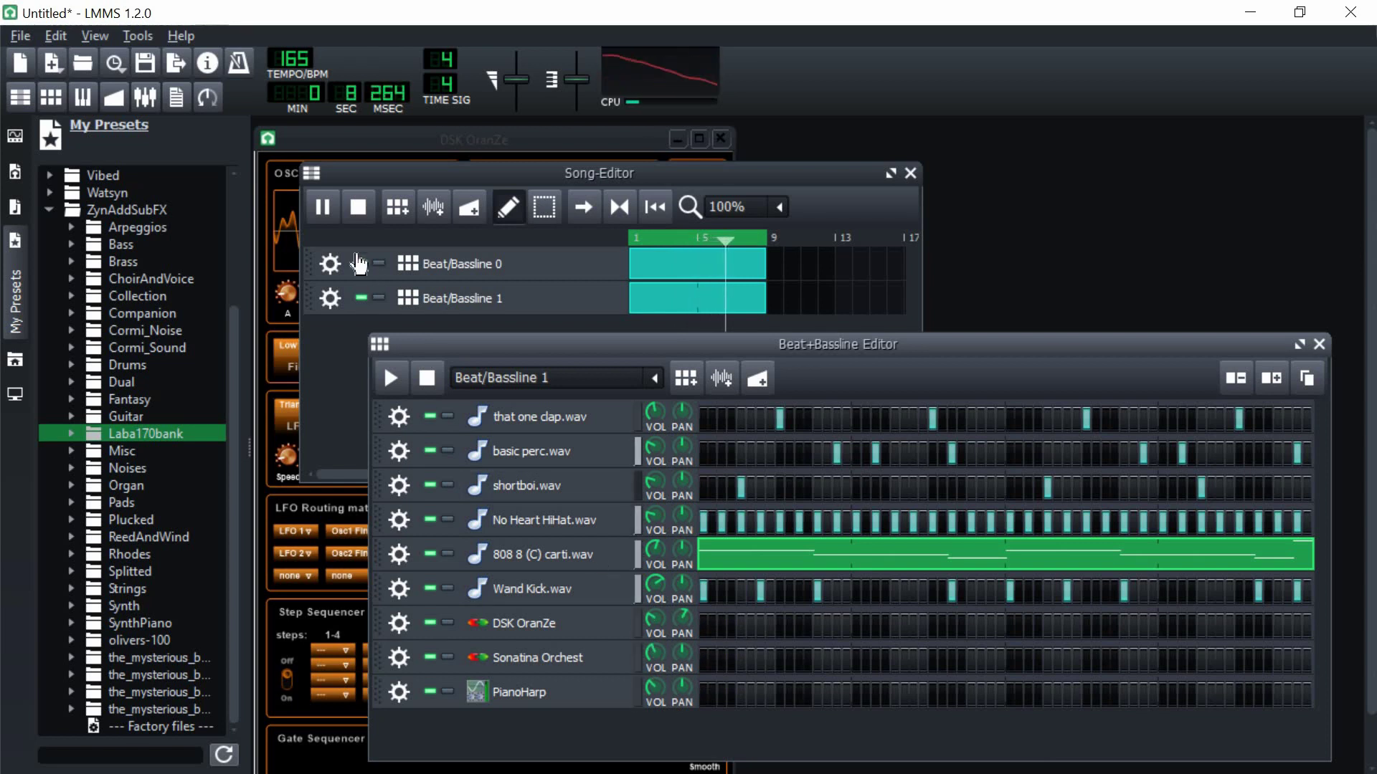
{"action": "left_click", "coordinate": [356, 207]}
Step: Transpose all notes of the DSK OranZe melody in Beat/Bassline 0 up two semitones
{"action": "left_click", "coordinate": [544, 267]}
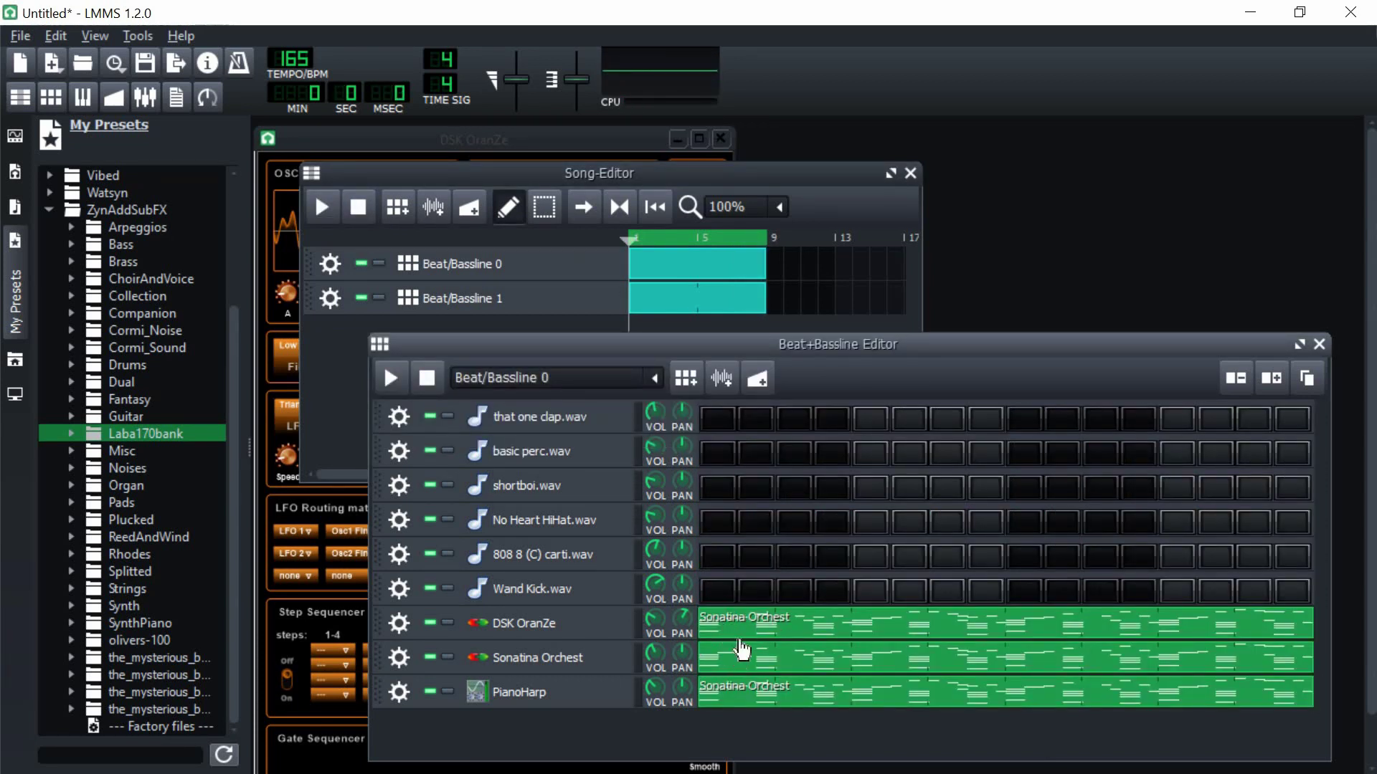
{"action": "double_click", "coordinate": [749, 630]}
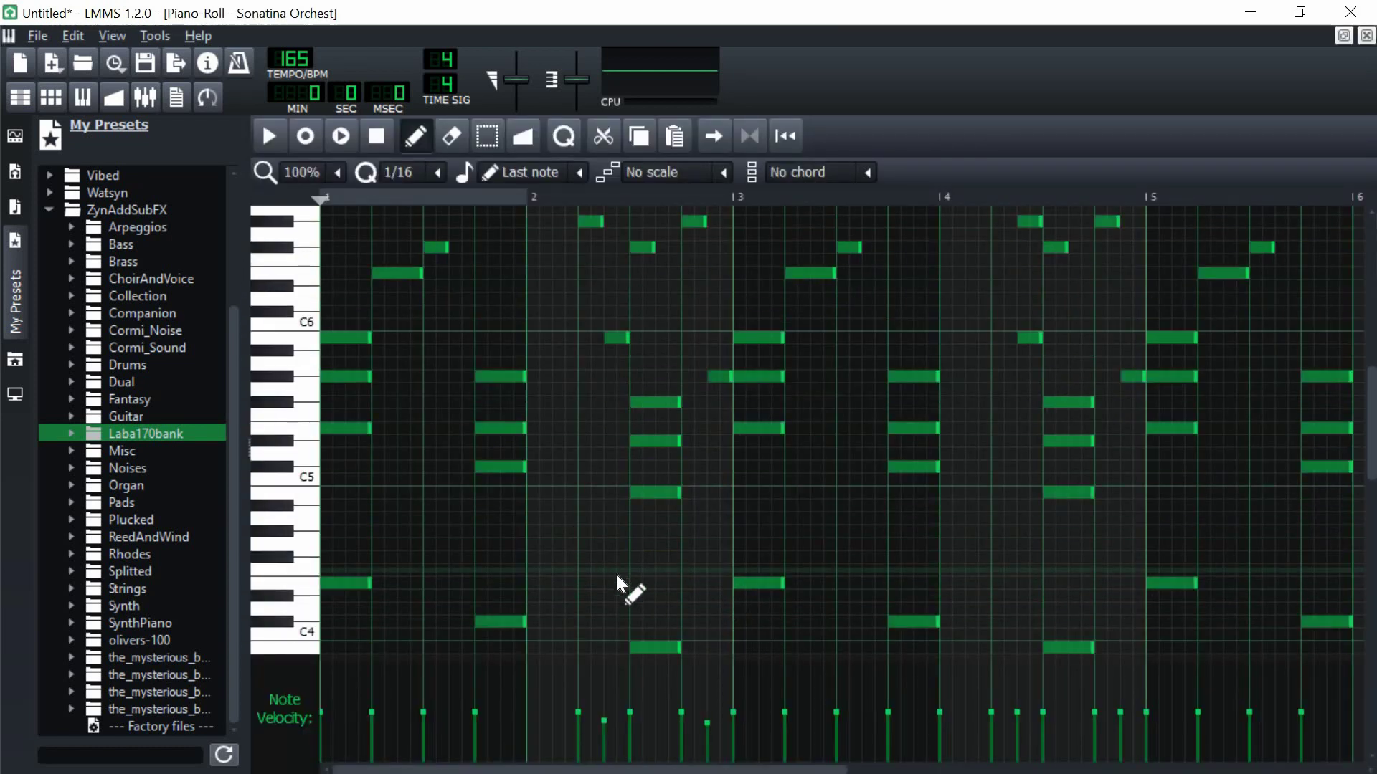
{"action": "key", "text": "Up"}
{"action": "key", "text": "Up"}
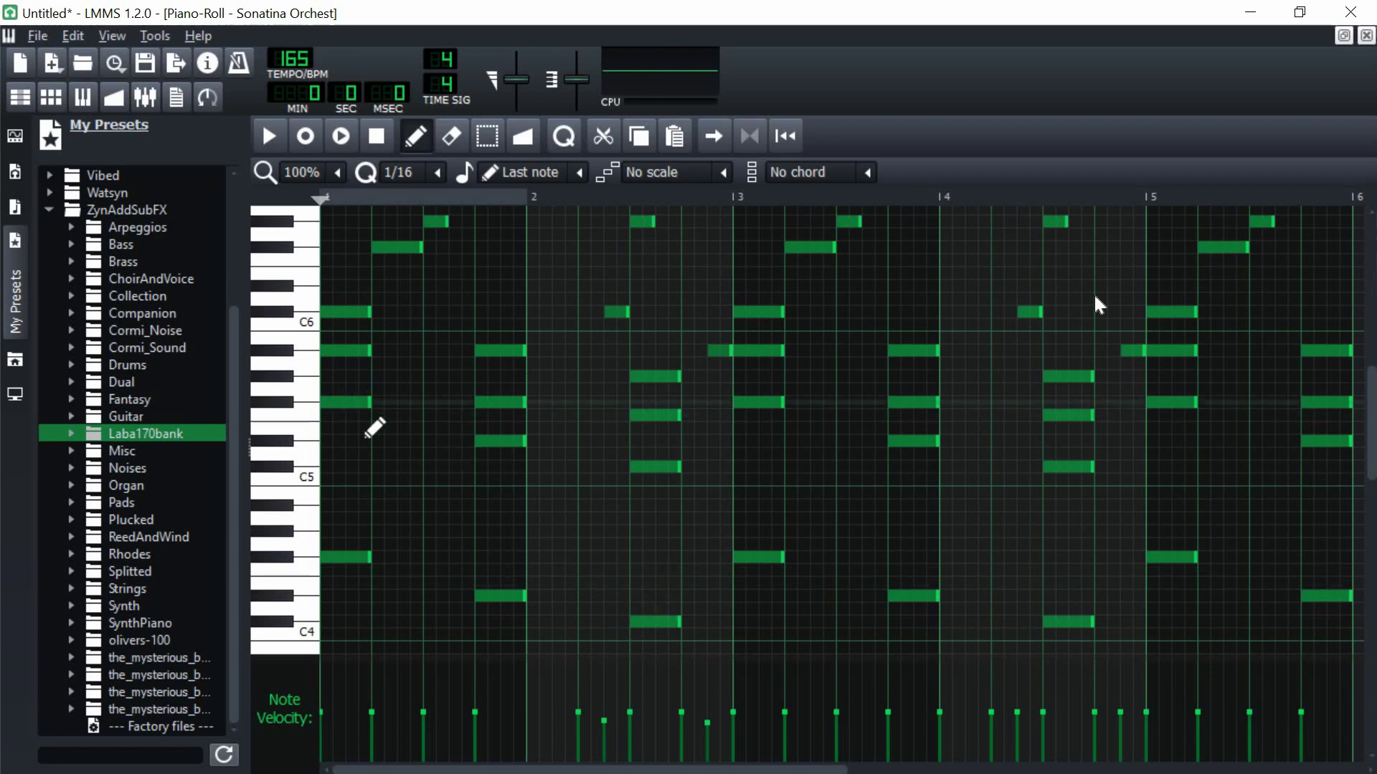
{"action": "key", "text": "F7"}
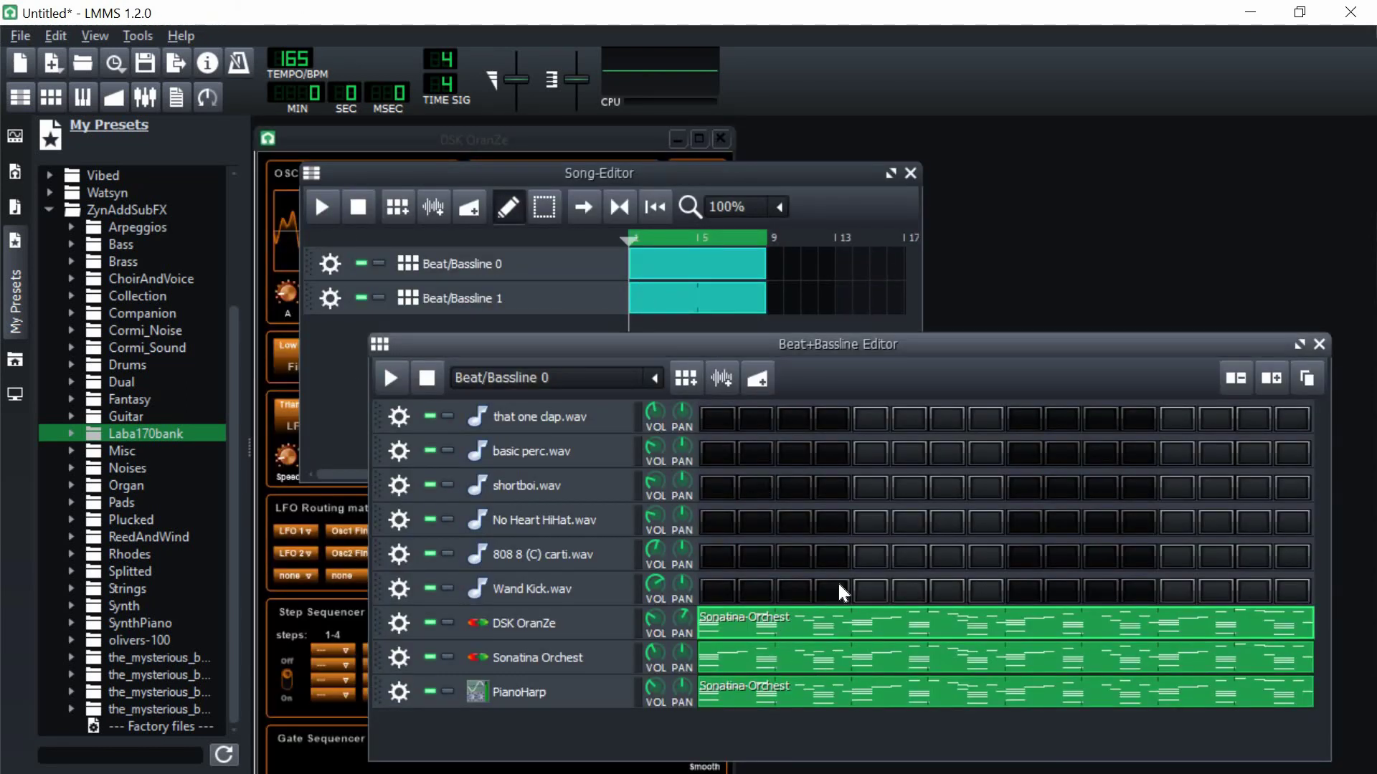
Step: Copy the raised DSK OranZe melody and paste it over the Sonatina Orchest and PianoHarp patterns
{"action": "right_click", "coordinate": [784, 629]}
{"action": "left_click", "coordinate": [861, 469]}
{"action": "right_click", "coordinate": [773, 668]}
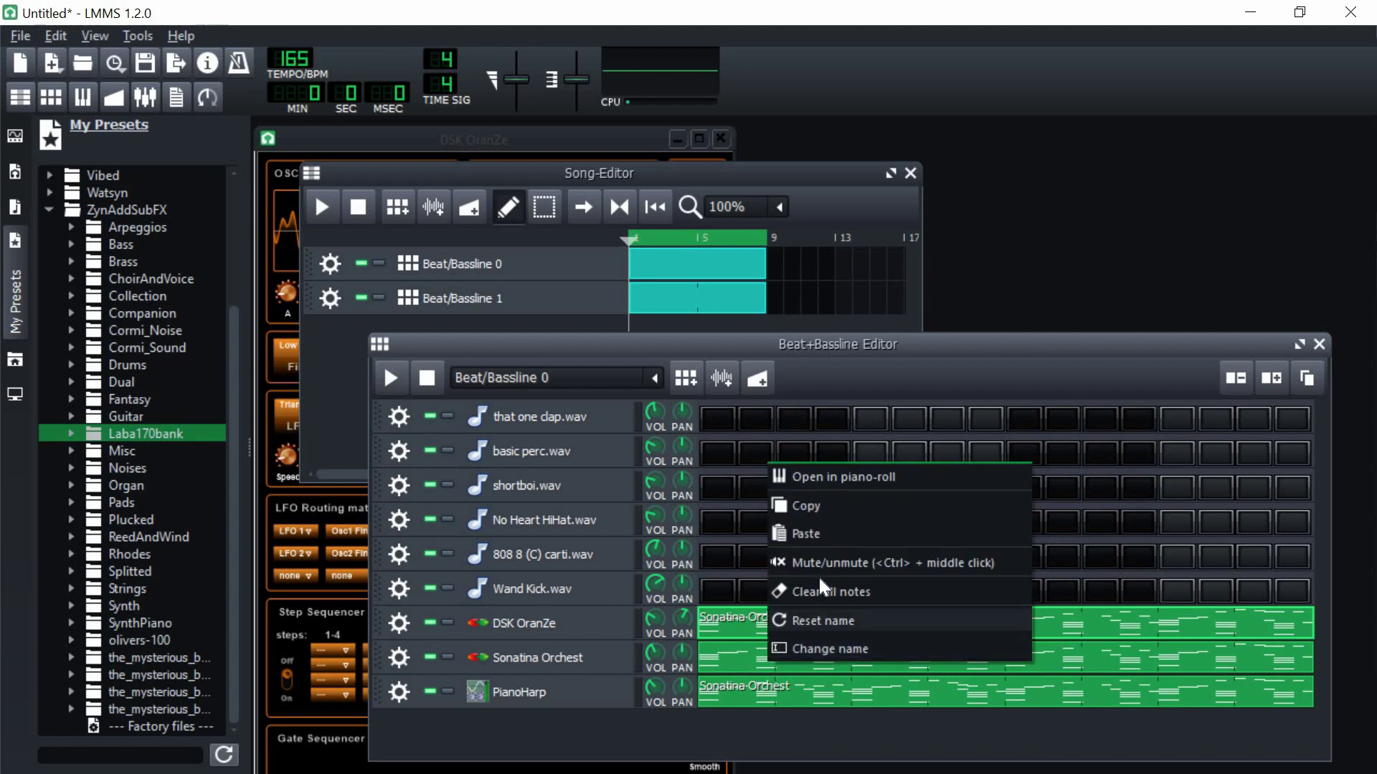
{"action": "left_click", "coordinate": [811, 541]}
{"action": "right_click", "coordinate": [781, 692]}
{"action": "left_click", "coordinate": [866, 562]}
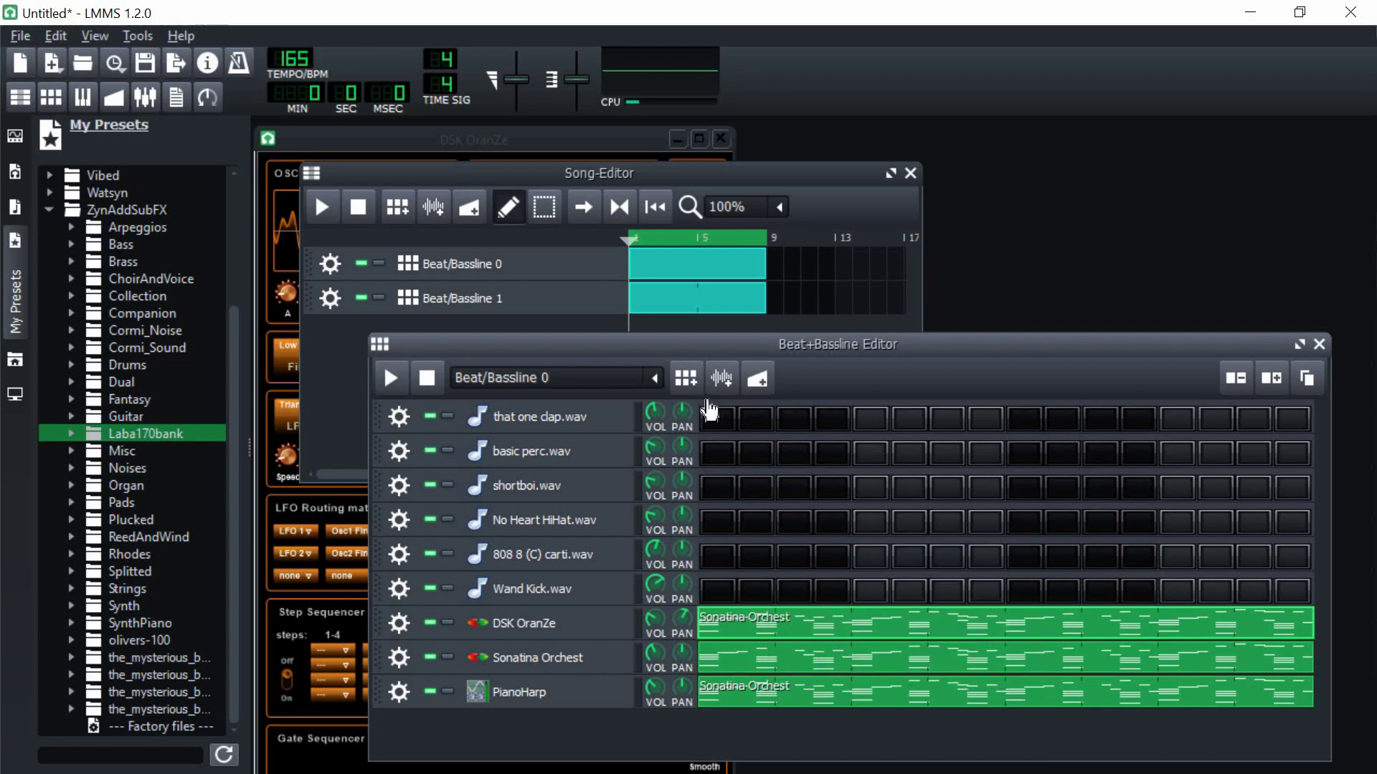
Step: Transpose all notes of the 808 8 (C) carti pattern in Beat/Bassline 1 up two semitones
{"action": "double_click", "coordinate": [706, 305]}
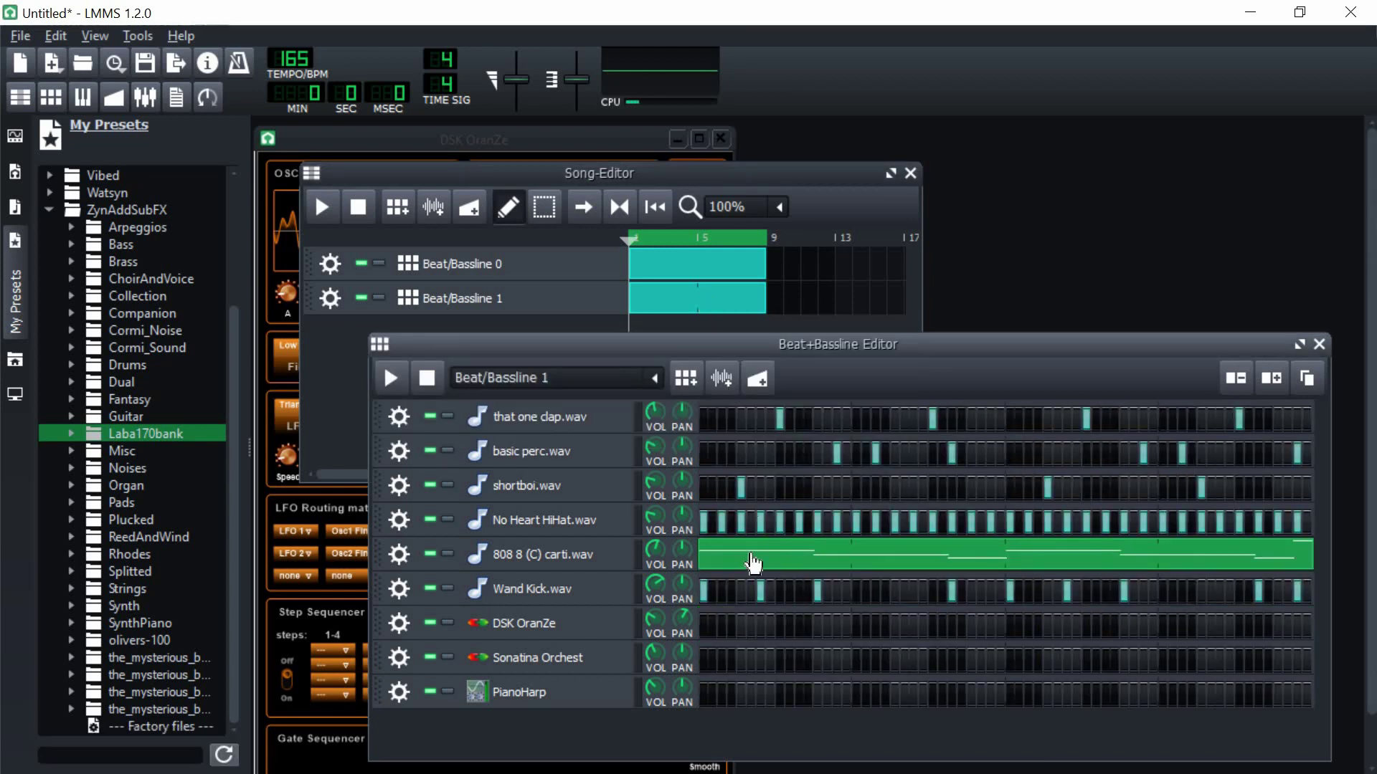
{"action": "double_click", "coordinate": [753, 563]}
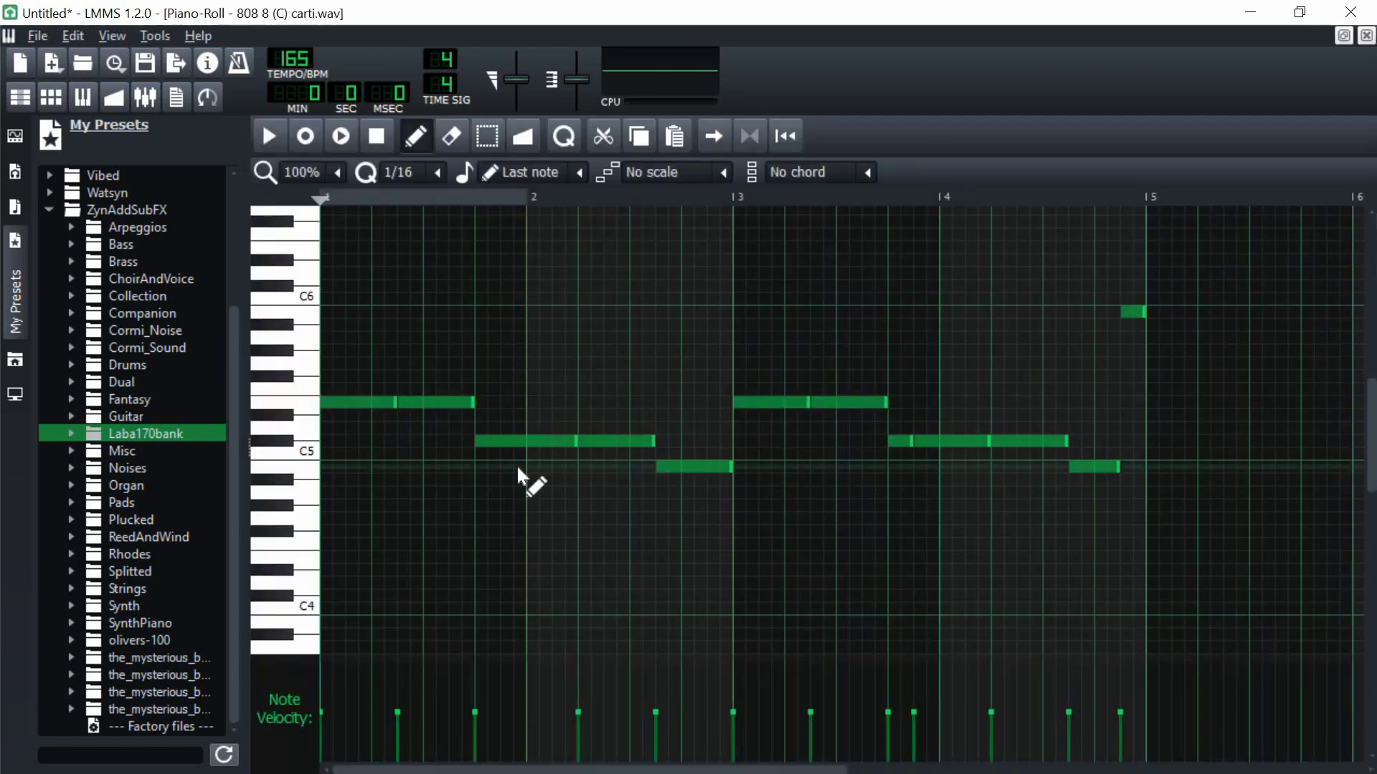
{"action": "scroll", "coordinate": [518, 467], "scroll_direction": "down", "scroll_amount": 2}
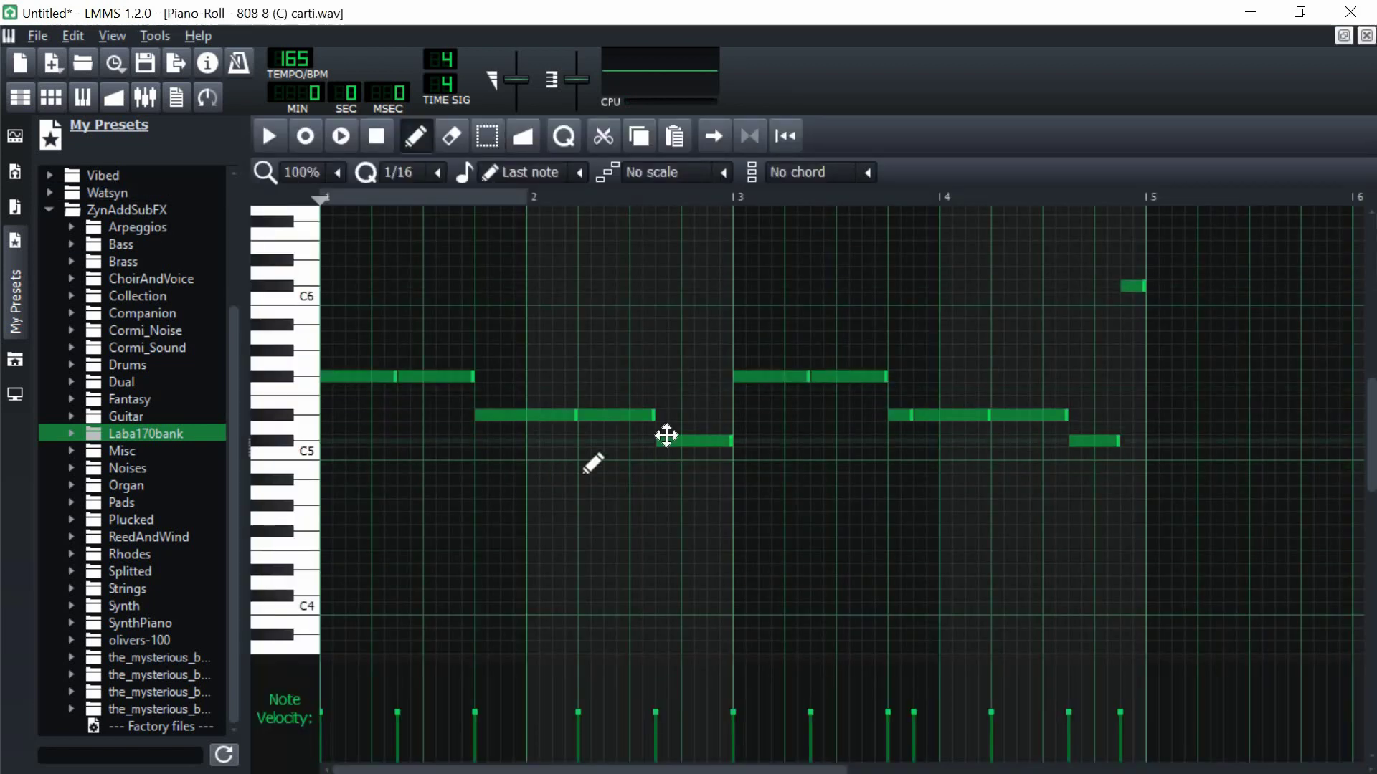
{"action": "left_click", "coordinate": [1365, 36]}
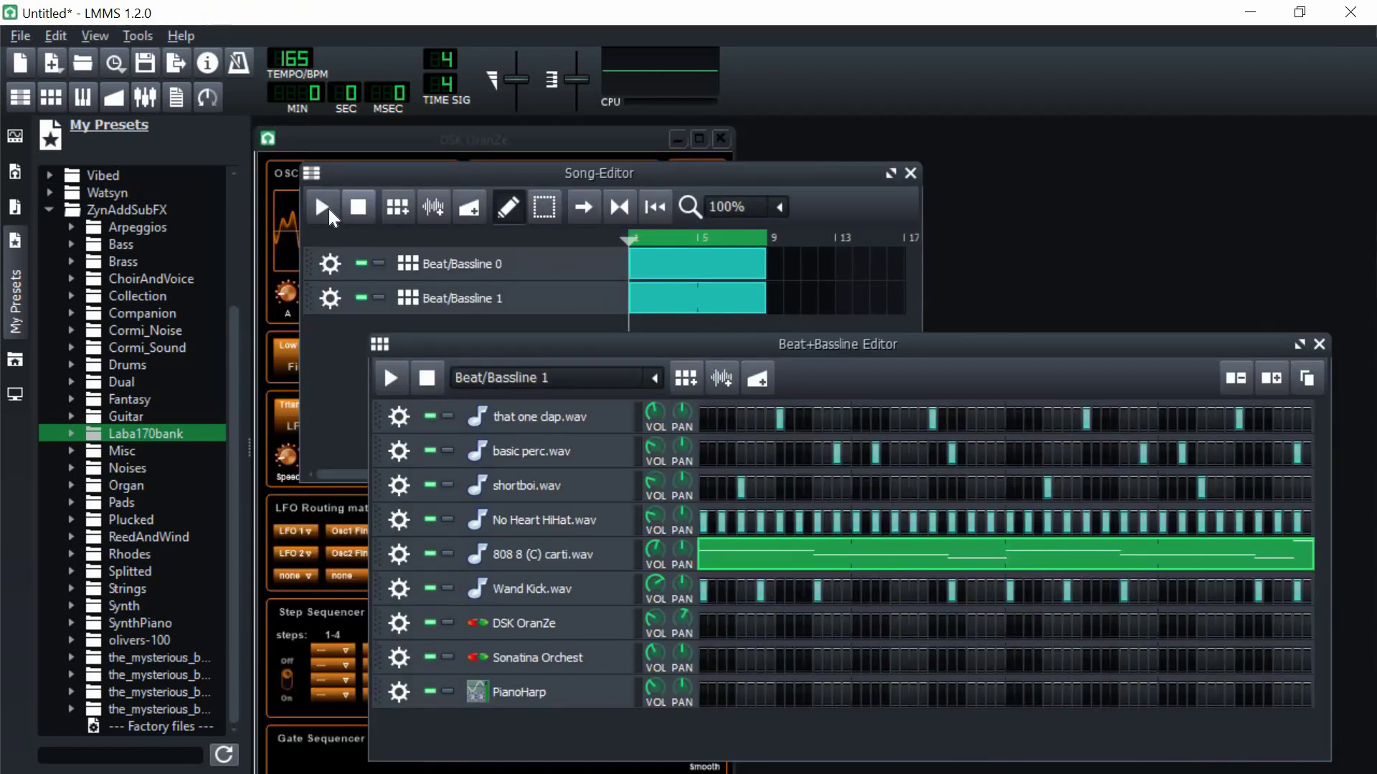
Step: Play the full arrangement, slightly lower the Wand Kick and No Heart HiHat volumes while listening, and stop it
{"action": "left_click", "coordinate": [332, 209]}
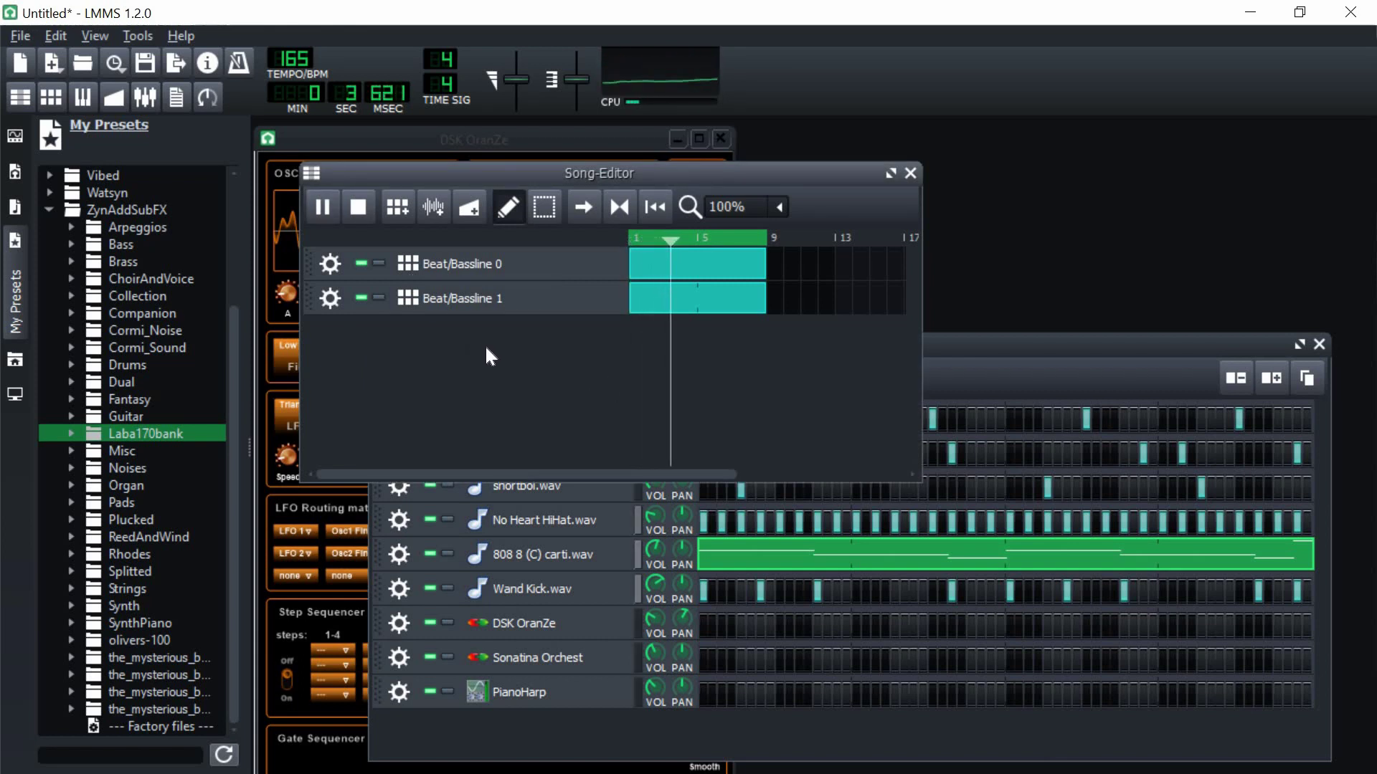
{"action": "left_click_drag", "start_coordinate": [661, 580], "coordinate": [661, 584]}
{"action": "left_click_drag", "start_coordinate": [656, 519], "coordinate": [656, 522]}
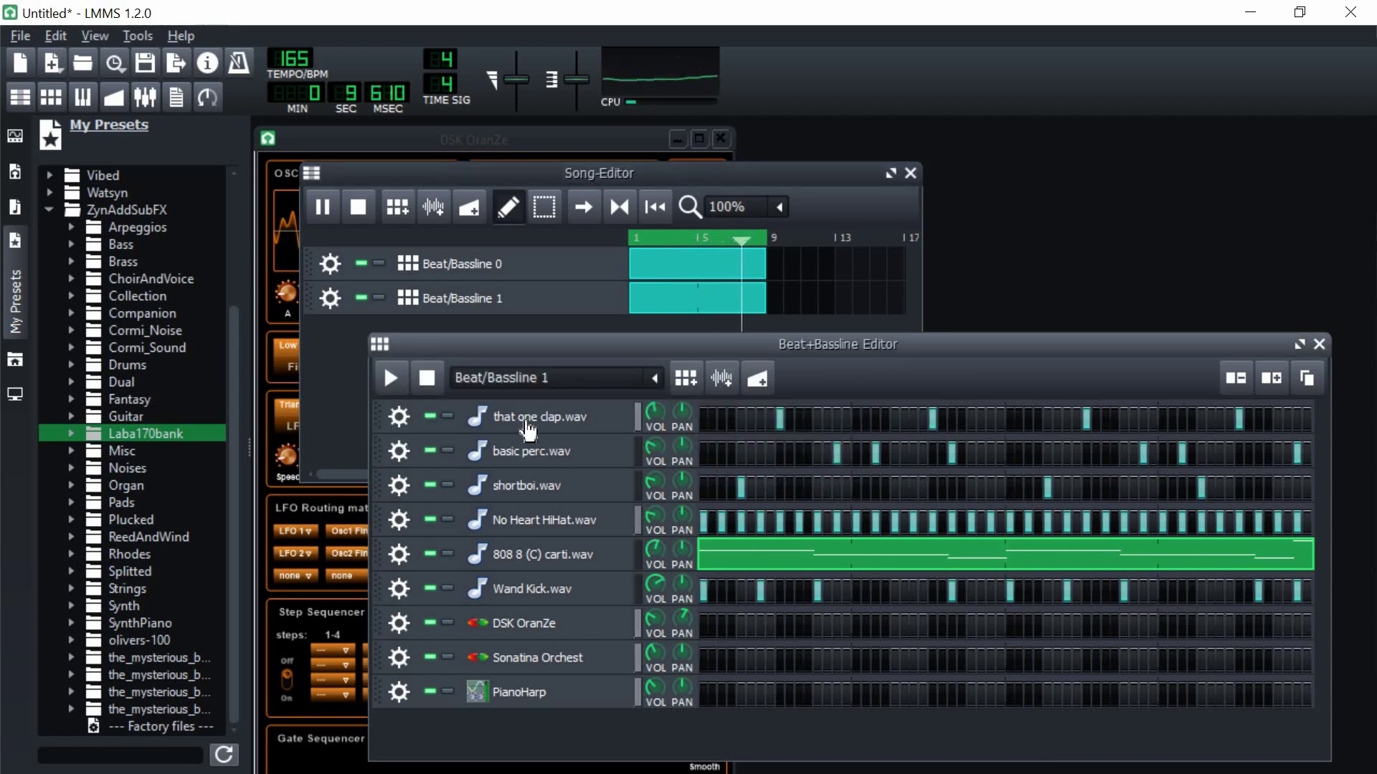
{"action": "left_click", "coordinate": [436, 380]}
{"action": "mouse_move", "coordinate": [665, 626]}
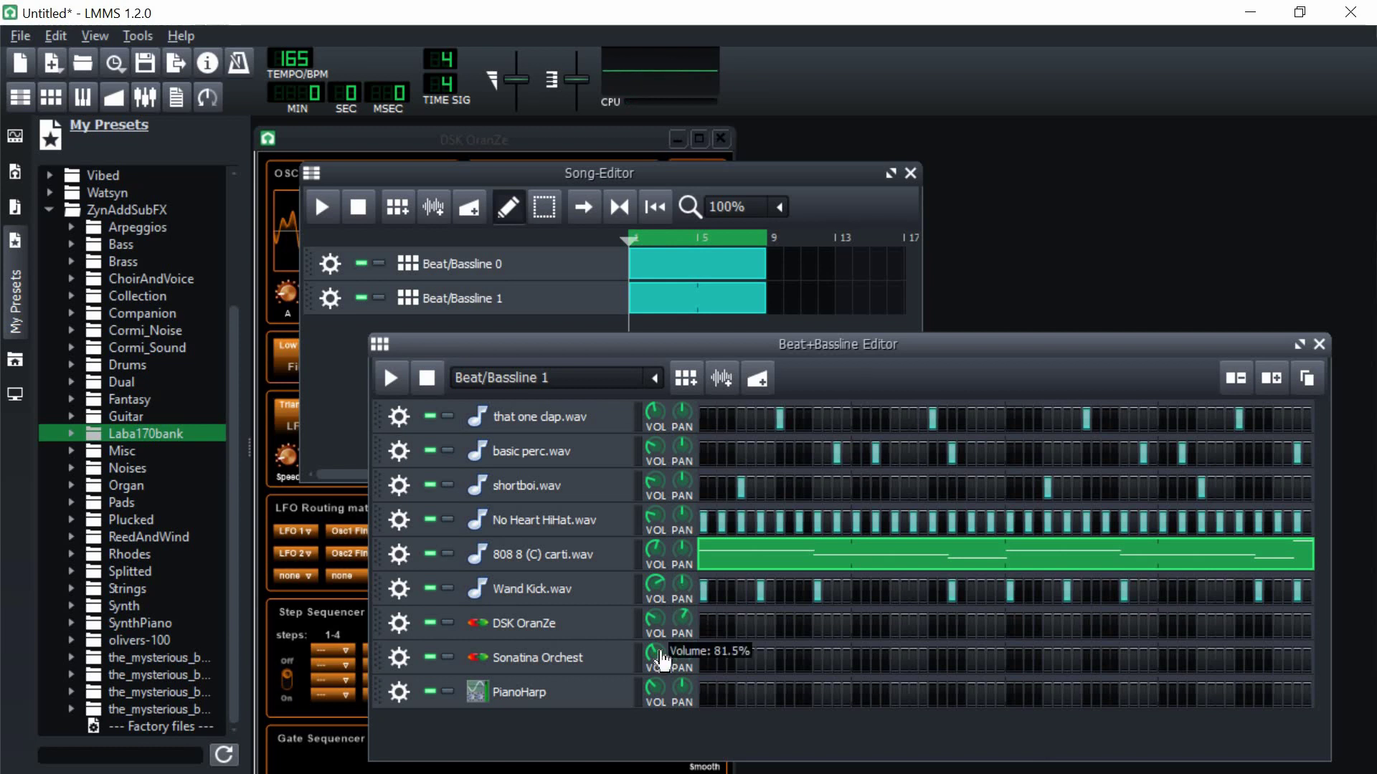
{"action": "mouse_move", "coordinate": [663, 687]}
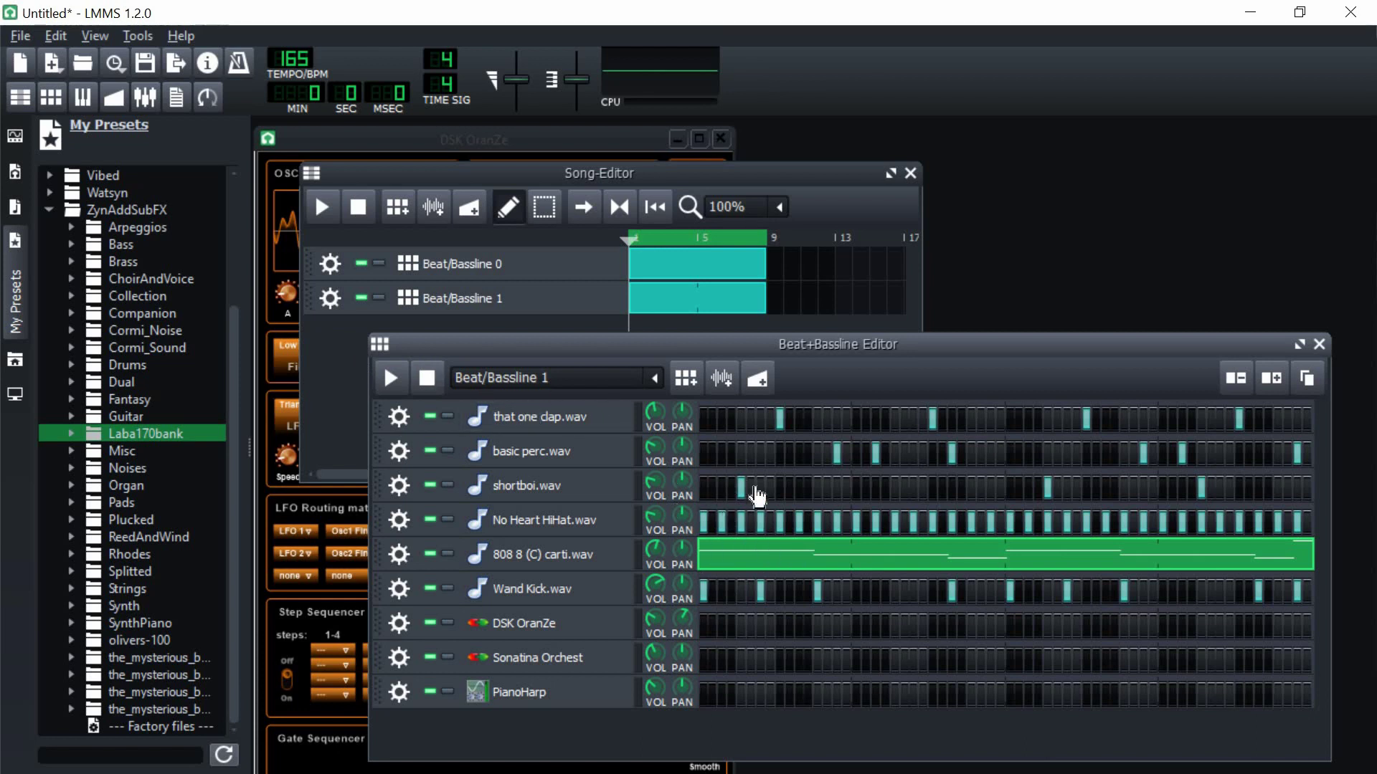
Step: Move the basic perc and shortboi patterns out of Beat/Bassline 1 into two new beat/bassline tracks
{"action": "double_click", "coordinate": [656, 266]}
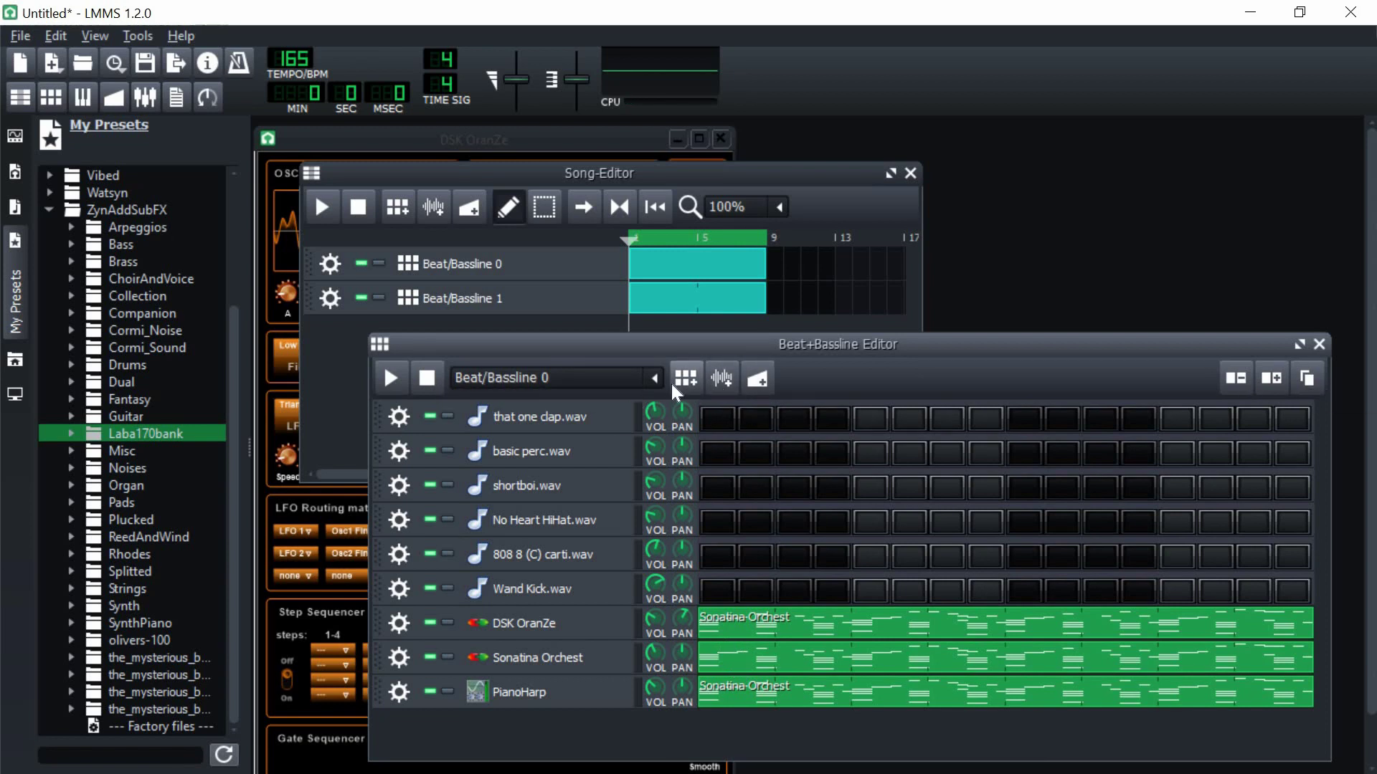
{"action": "left_click", "coordinate": [643, 379]}
{"action": "right_click", "coordinate": [740, 466]}
{"action": "left_click", "coordinate": [793, 509]}
{"action": "left_click", "coordinate": [653, 378]}
{"action": "left_click", "coordinate": [565, 432]}
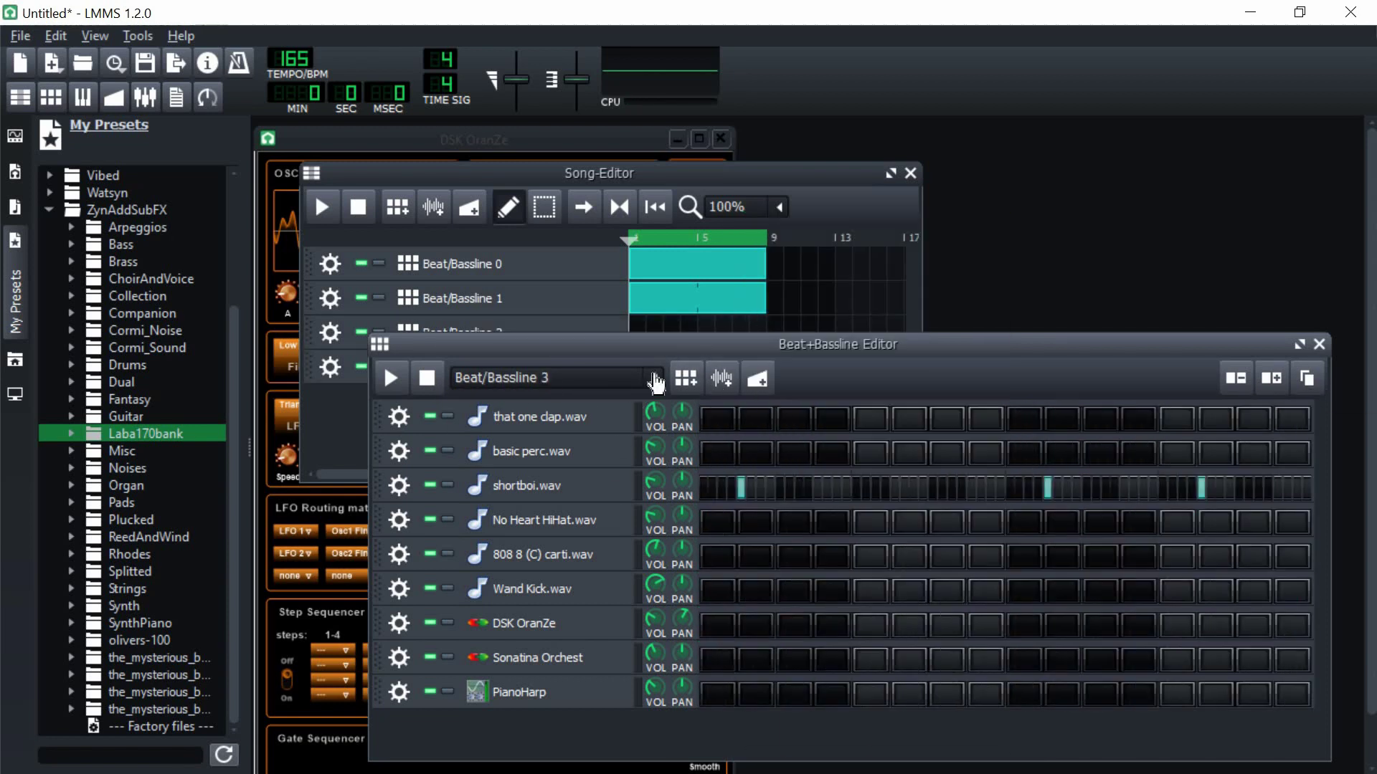
Step: Add Beat/Bassline 4, paste the No Heart HiHat pattern into it, and clear that pattern from Beat/Bassline 1
{"action": "left_click", "coordinate": [685, 378]}
{"action": "right_click", "coordinate": [730, 527]}
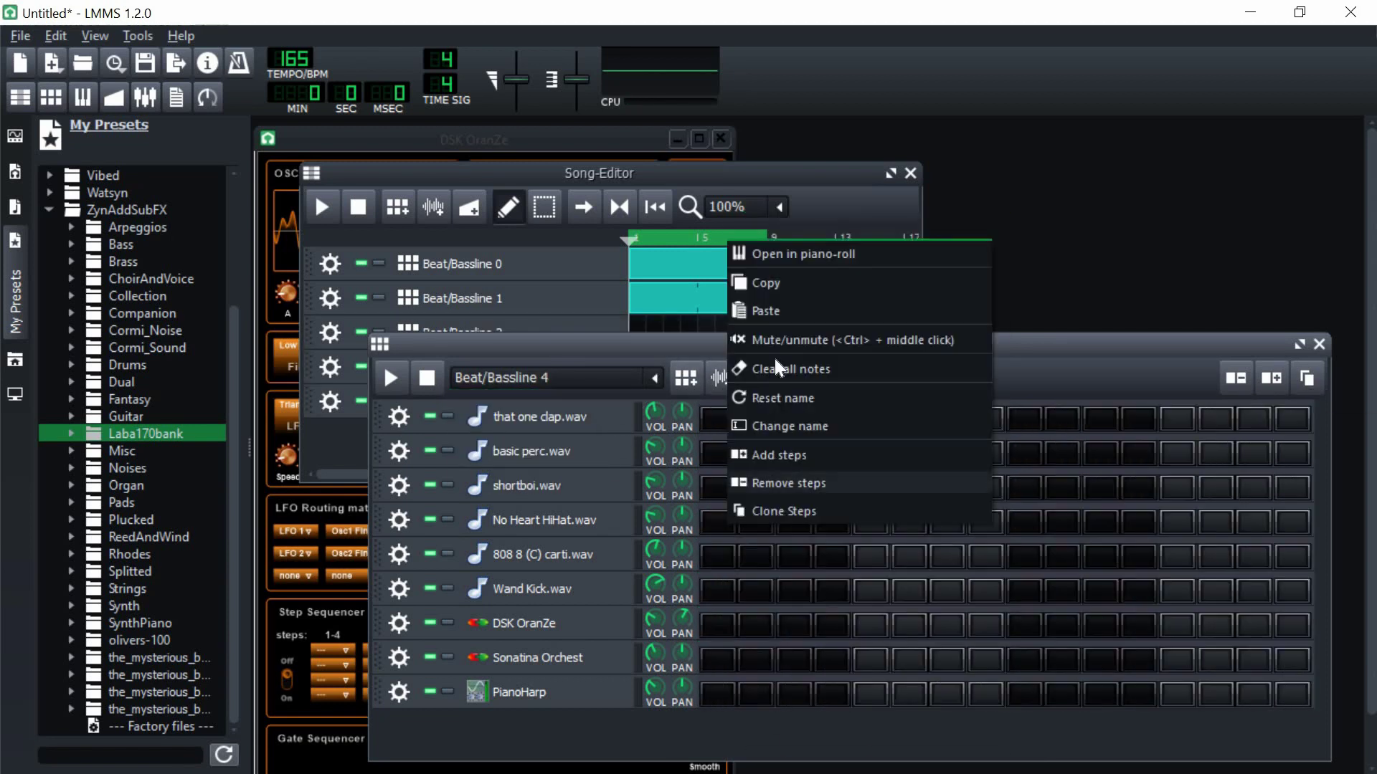
{"action": "left_click", "coordinate": [771, 311]}
{"action": "left_click", "coordinate": [653, 378]}
{"action": "right_click", "coordinate": [745, 527]}
Step: Paste the 808 8 (C) carti pattern from Beat/Bassline 1 into a new beat/bassline track and clear the original notes
{"action": "left_click", "coordinate": [653, 378]}
{"action": "left_click", "coordinate": [565, 428]}
{"action": "right_click", "coordinate": [781, 565]}
{"action": "left_click", "coordinate": [848, 608]}
{"action": "left_click", "coordinate": [685, 378]}
{"action": "right_click", "coordinate": [753, 565]}
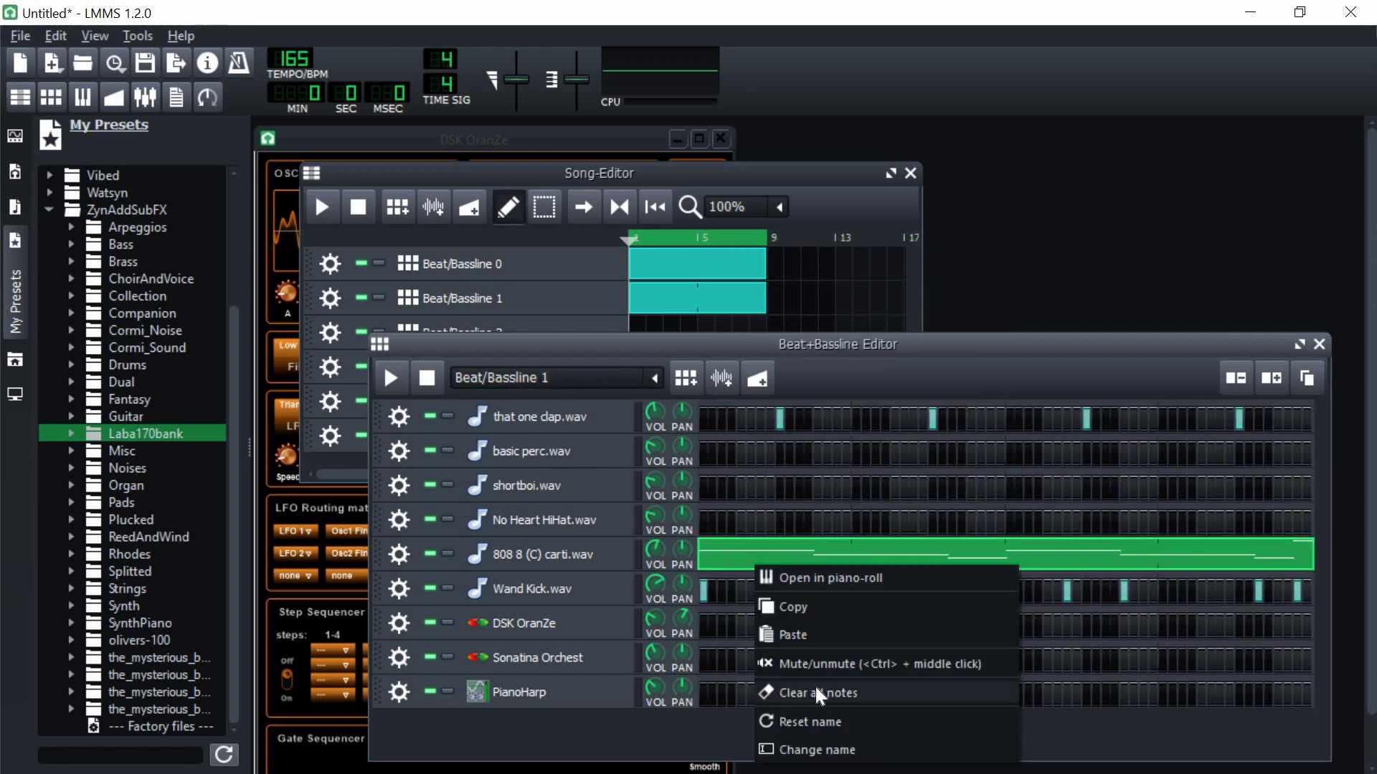
{"action": "left_click", "coordinate": [900, 693]}
Step: Move the Wand Kick pattern into its own new beat/bassline track and split the melody patterns onto separate tracks
{"action": "right_click", "coordinate": [749, 603]}
{"action": "left_click", "coordinate": [816, 446]}
{"action": "left_click", "coordinate": [686, 378]}
{"action": "right_click", "coordinate": [744, 672]}
{"action": "left_click", "coordinate": [653, 378]}
{"action": "left_click", "coordinate": [565, 402]}
{"action": "right_click", "coordinate": [774, 654]}
{"action": "left_click", "coordinate": [808, 588]}
Step: Rename the tracks oranze, harp, piano, clap, perc, oh, hh, 808 and kick, and maximize the Song-Editor
{"action": "double_click", "coordinate": [473, 264]}
{"action": "type", "text": "snare"}
{"action": "double_click", "coordinate": [473, 298]}
{"action": "type", "text": "clap"}
{"action": "left_click", "coordinate": [890, 173]}
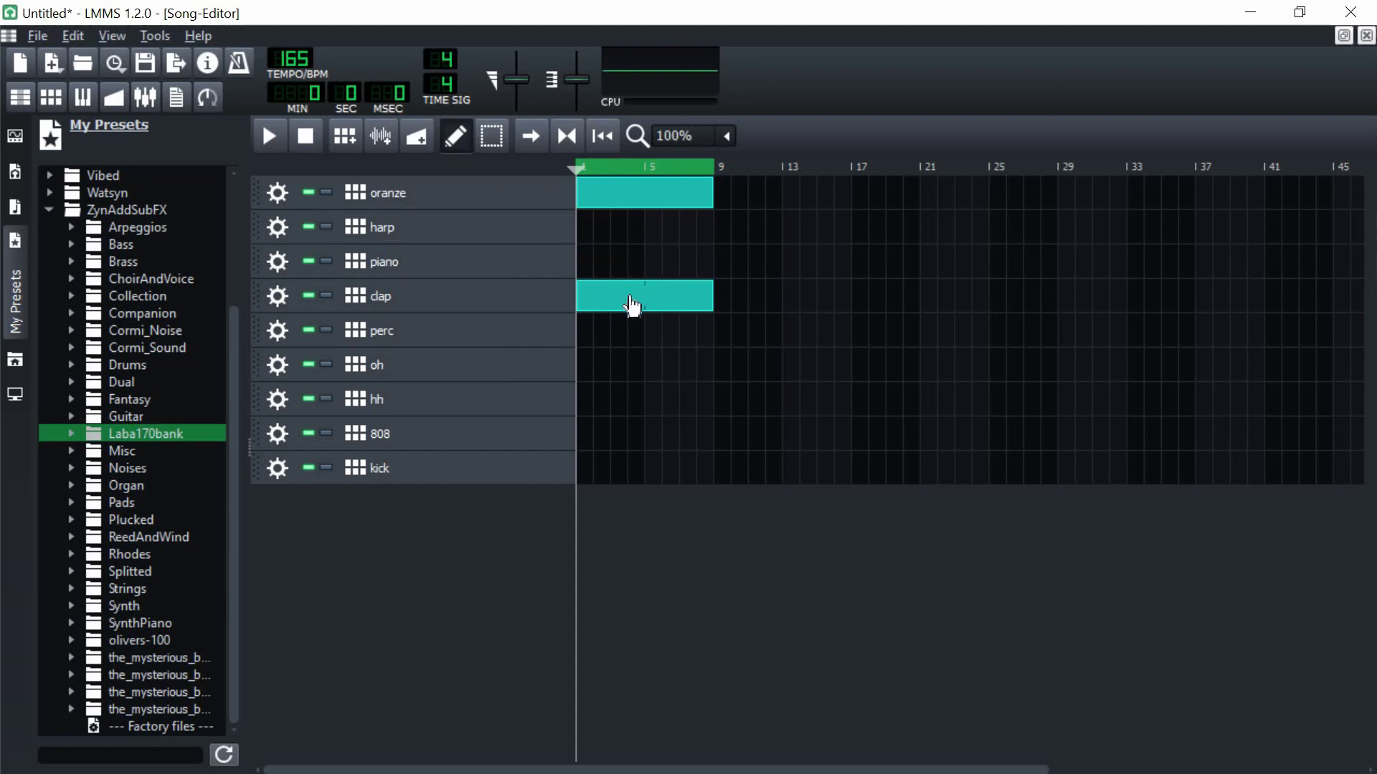
Step: Turn off looping and play while starting clap, harp and hh at bar 9, piano at bar 17, and extending oranze to bar 25
{"action": "left_click_drag", "start_coordinate": [626, 298], "coordinate": [781, 299]}
{"action": "left_click", "coordinate": [738, 226]}
{"action": "key", "text": "space"}
{"action": "left_click", "coordinate": [566, 136]}
{"action": "left_click_drag", "start_coordinate": [746, 226], "coordinate": [989, 195]}
{"action": "left_click_drag", "start_coordinate": [850, 227], "coordinate": [1125, 227]}
{"action": "left_click_drag", "start_coordinate": [781, 298], "coordinate": [764, 299]}
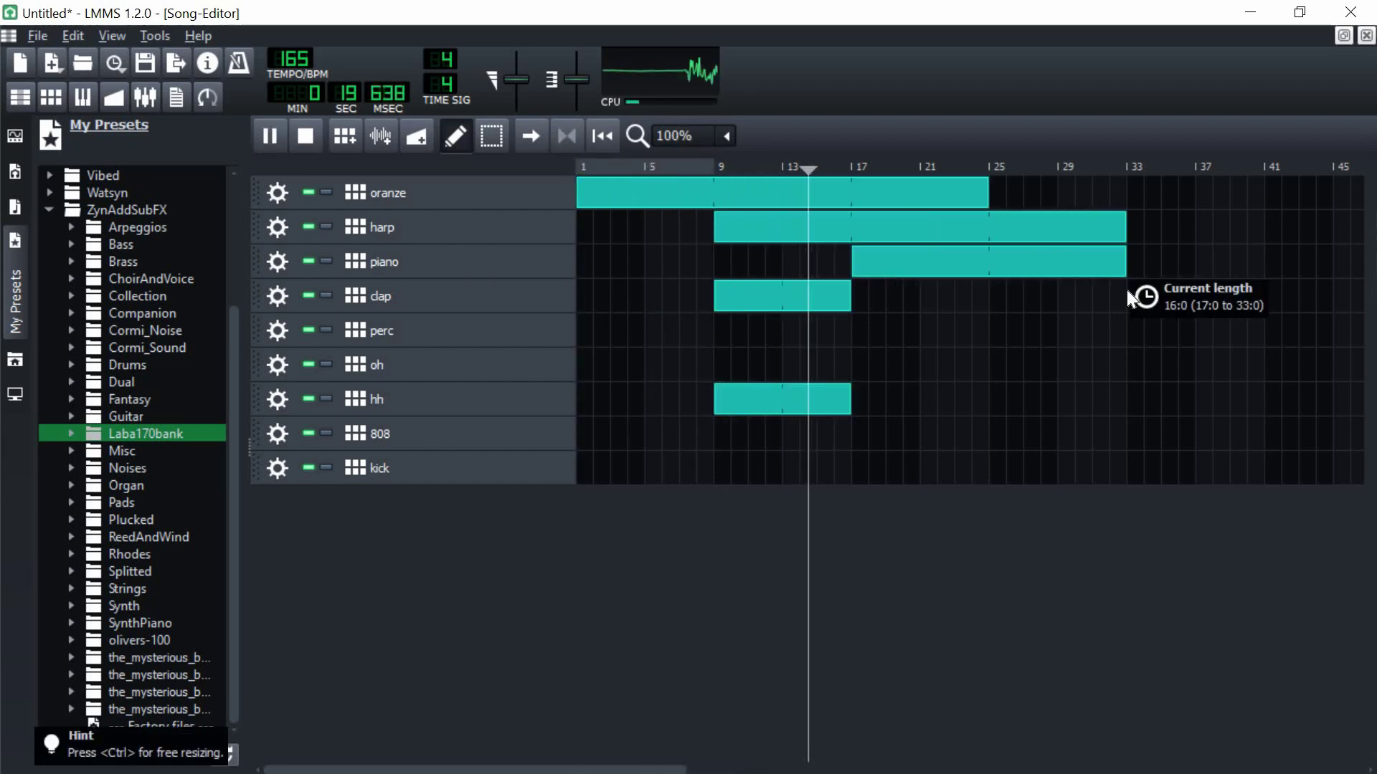
Step: Fill bars 17 to 33 with the 808, kick, oh, clap, hh and oranze blocks, and place perc from bar 17 to 25
{"action": "left_click_drag", "start_coordinate": [917, 469], "coordinate": [1125, 470]}
{"action": "left_click_drag", "start_coordinate": [986, 194], "coordinate": [1125, 193]}
{"action": "left_click", "coordinate": [1136, 268]}
{"action": "middle_click", "coordinate": [1136, 268]}
{"action": "left_click_drag", "start_coordinate": [987, 369], "coordinate": [1125, 376]}
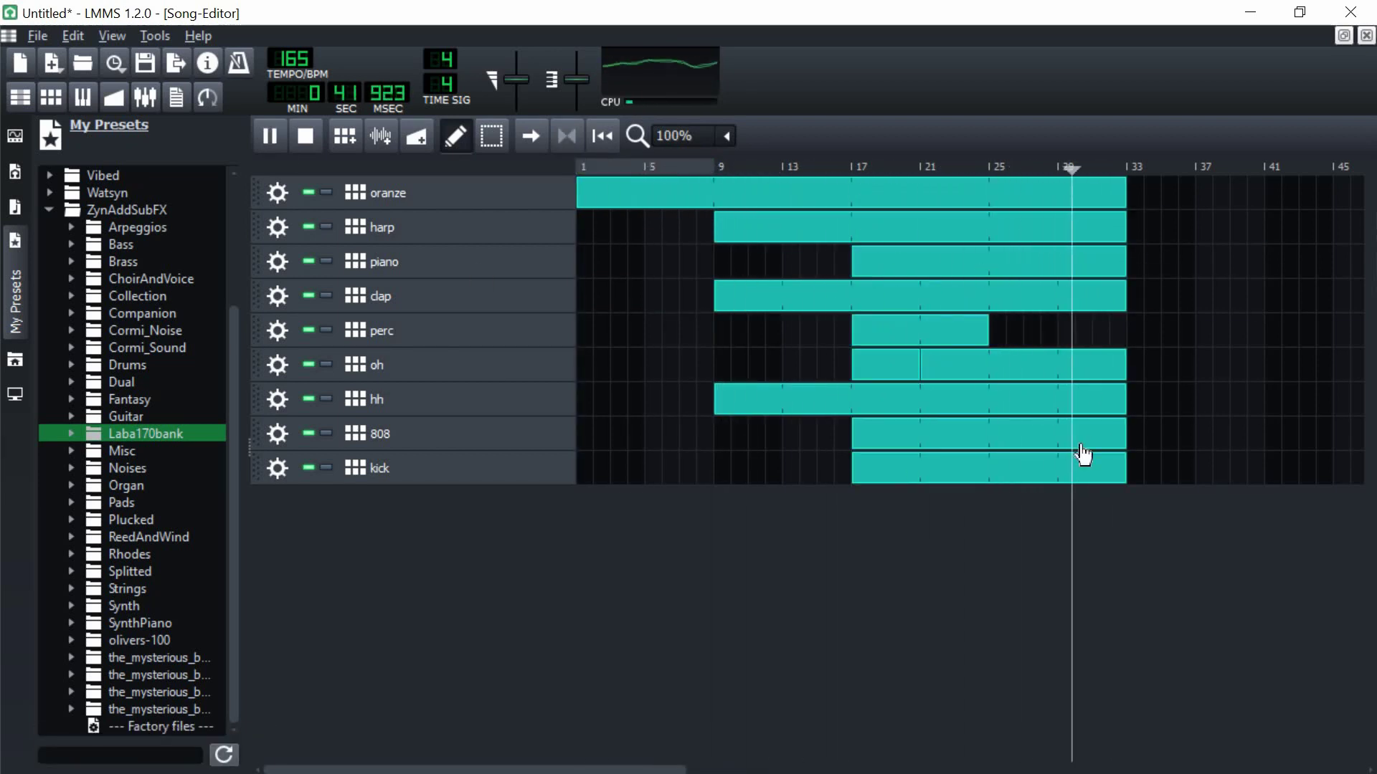
Step: Extend harp, clap, hh, 808 and kick to bar 41, and add oranze, piano, perc, oh, 808 and kick blocks at bar 41
{"action": "scroll", "coordinate": [1125, 370], "scroll_direction": "right", "scroll_amount": 1}
{"action": "left_click_drag", "start_coordinate": [1090, 226], "coordinate": [1228, 226]}
{"action": "left_click_drag", "start_coordinate": [1090, 295], "coordinate": [1228, 296]}
{"action": "left_click", "coordinate": [1099, 192]}
{"action": "left_click", "coordinate": [1099, 261]}
{"action": "left_click_drag", "start_coordinate": [1090, 296], "coordinate": [1229, 295]}
{"action": "left_click", "coordinate": [1100, 330]}
{"action": "left_click", "coordinate": [1099, 364]}
{"action": "left_click", "coordinate": [1099, 433]}
{"action": "left_click", "coordinate": [1099, 467]}
Step: Extend the 808, clap and piano blocks to bar 57 and add harp and oh blocks from bar 49
{"action": "left_click", "coordinate": [682, 166]}
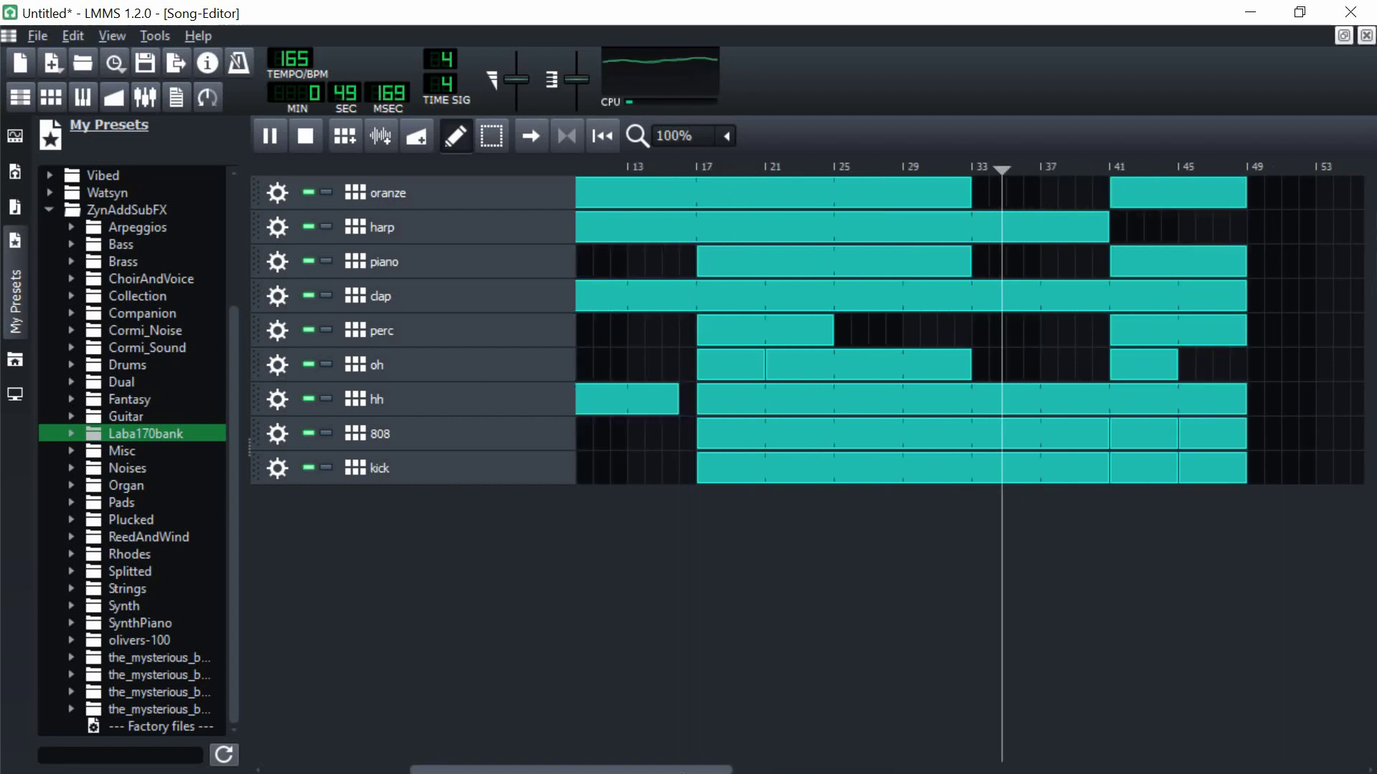
{"action": "left_click_drag", "start_coordinate": [682, 771], "coordinate": [783, 771]}
{"action": "left_click_drag", "start_coordinate": [1122, 433], "coordinate": [1262, 434]}
{"action": "left_click_drag", "start_coordinate": [1122, 295], "coordinate": [1263, 295]}
{"action": "left_click_drag", "start_coordinate": [1122, 261], "coordinate": [1263, 261]}
{"action": "left_click", "coordinate": [1133, 226]}
{"action": "left_click", "coordinate": [1133, 364]}
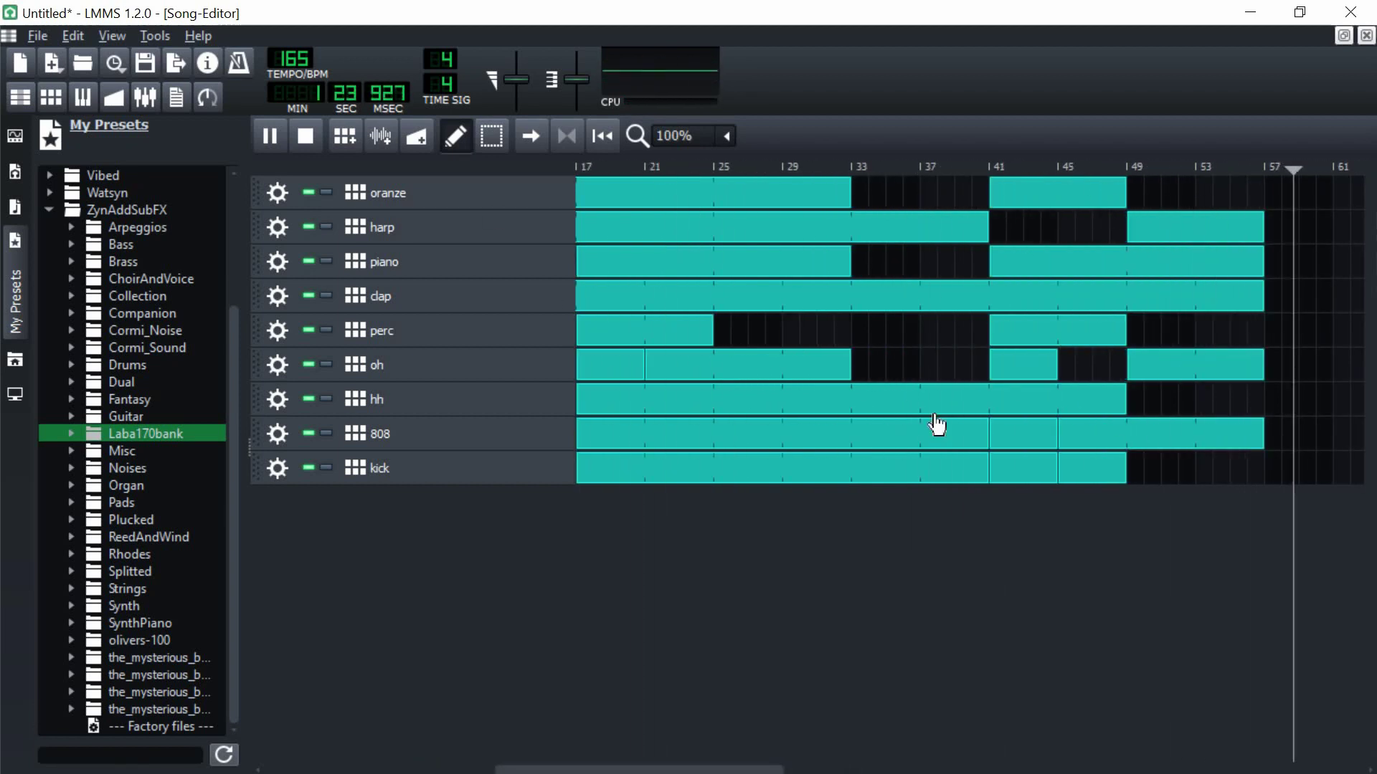
Step: Add another section after bar 57 with oranze, harp, perc, oh, 808 and clap blocks, and check its playback
{"action": "left_click", "coordinate": [1100, 192]}
{"action": "left_click_drag", "start_coordinate": [1088, 228], "coordinate": [1281, 247]}
{"action": "left_click_drag", "start_coordinate": [1021, 433], "coordinate": [1297, 433]}
{"action": "left_click_drag", "start_coordinate": [1021, 296], "coordinate": [1297, 295]}
{"action": "left_click", "coordinate": [1058, 330]}
{"action": "left_click_drag", "start_coordinate": [1021, 364], "coordinate": [1161, 393]}
{"action": "key", "text": "space"}
{"action": "key", "text": "space"}
{"action": "key", "text": "space"}
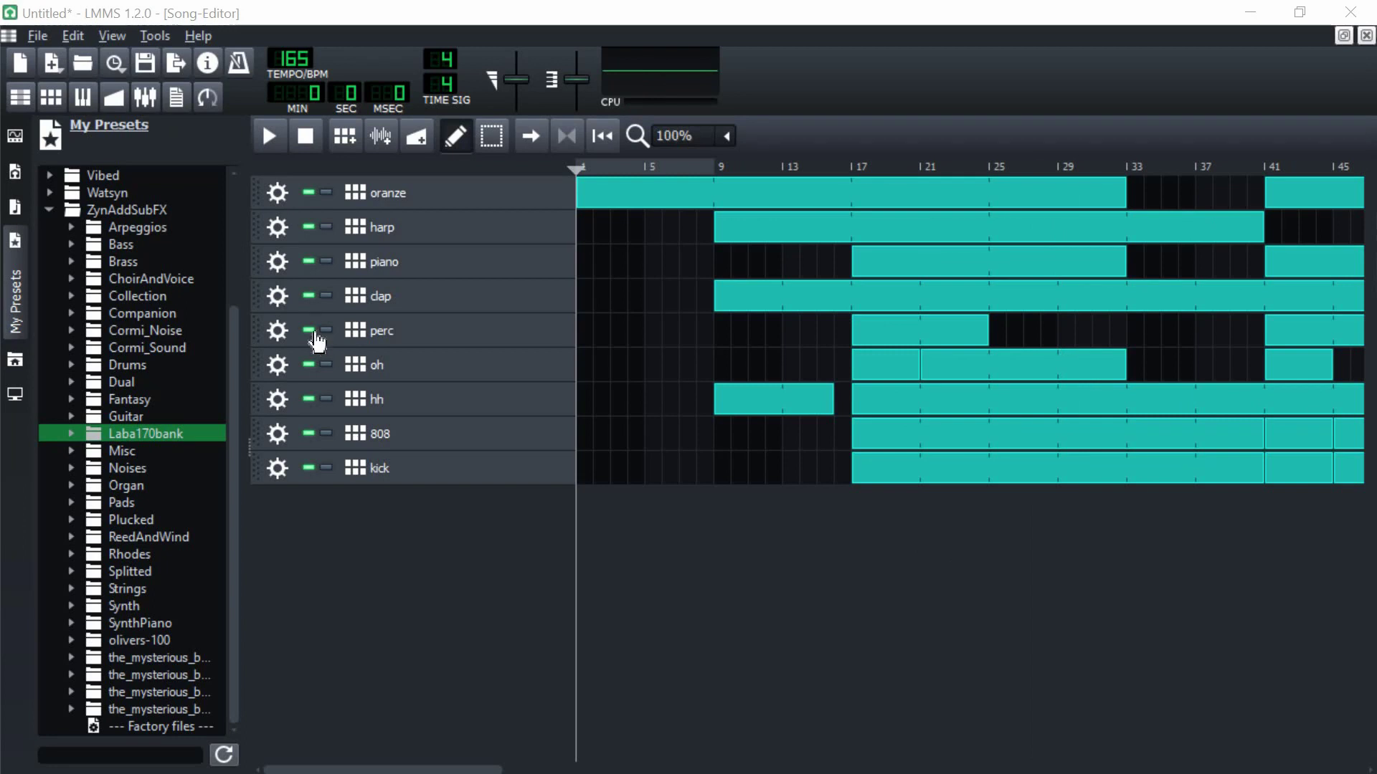
Step: Collapse the ZynAddSubFX preset folder and play the whole arrangement from the beginning
{"action": "double_click", "coordinate": [132, 223]}
{"action": "double_click", "coordinate": [134, 220]}
{"action": "double_click", "coordinate": [135, 209]}
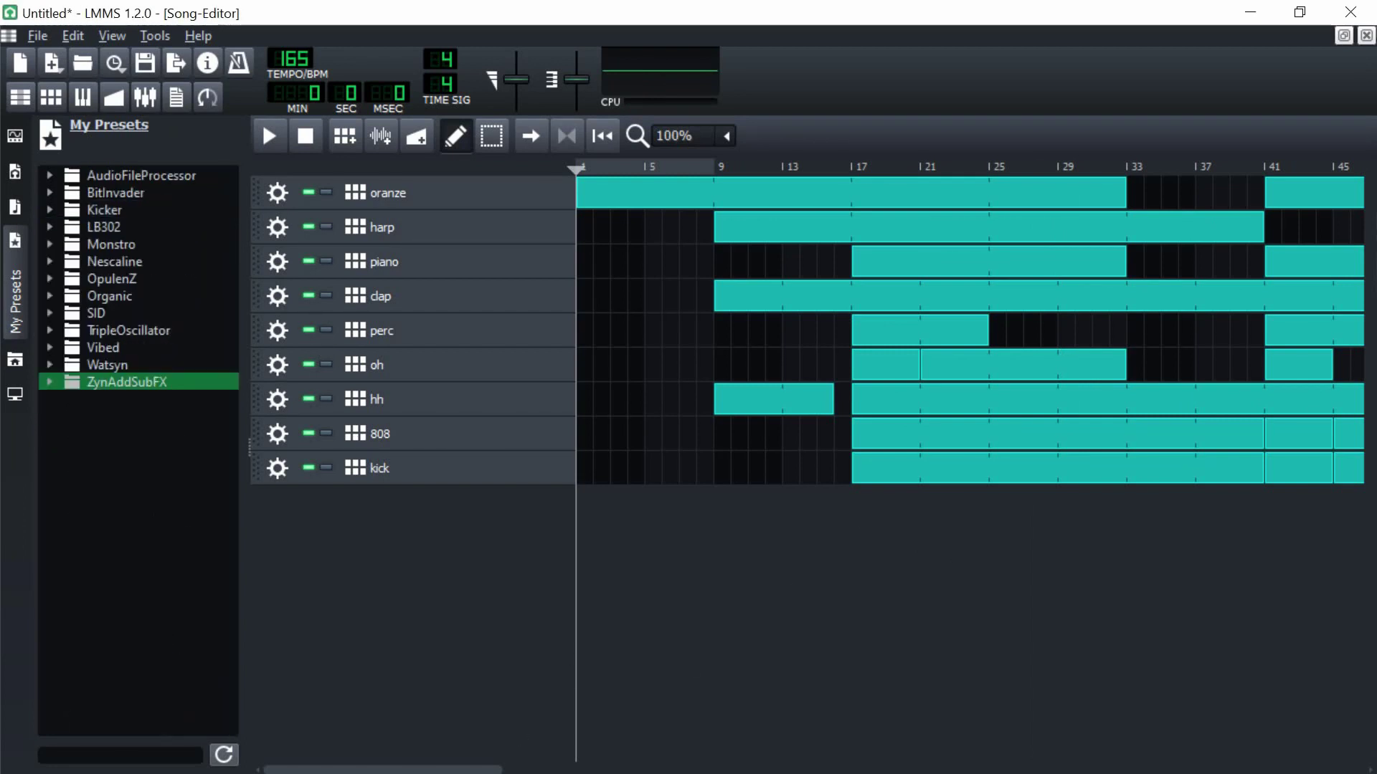
{"action": "left_click_drag", "start_coordinate": [424, 771], "coordinate": [387, 763]}
{"action": "key", "text": "space"}
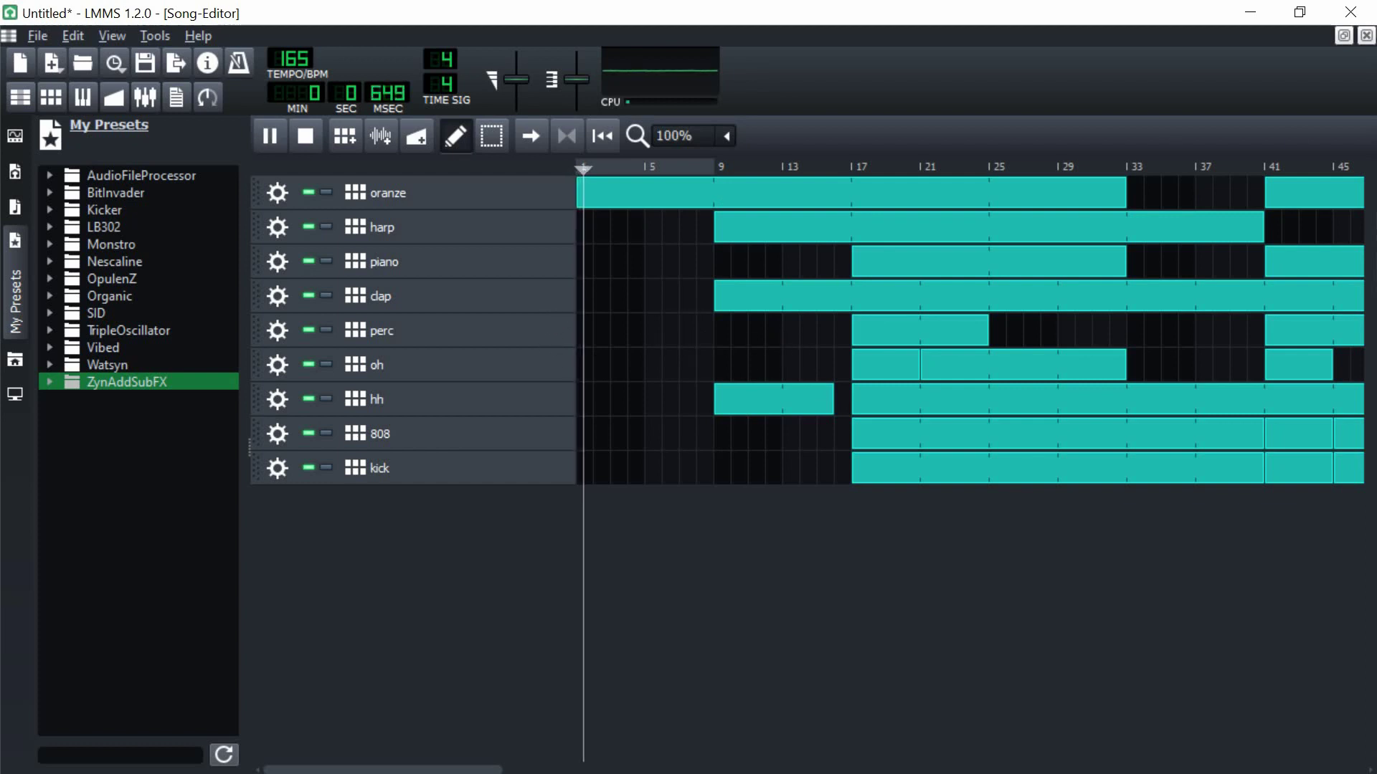